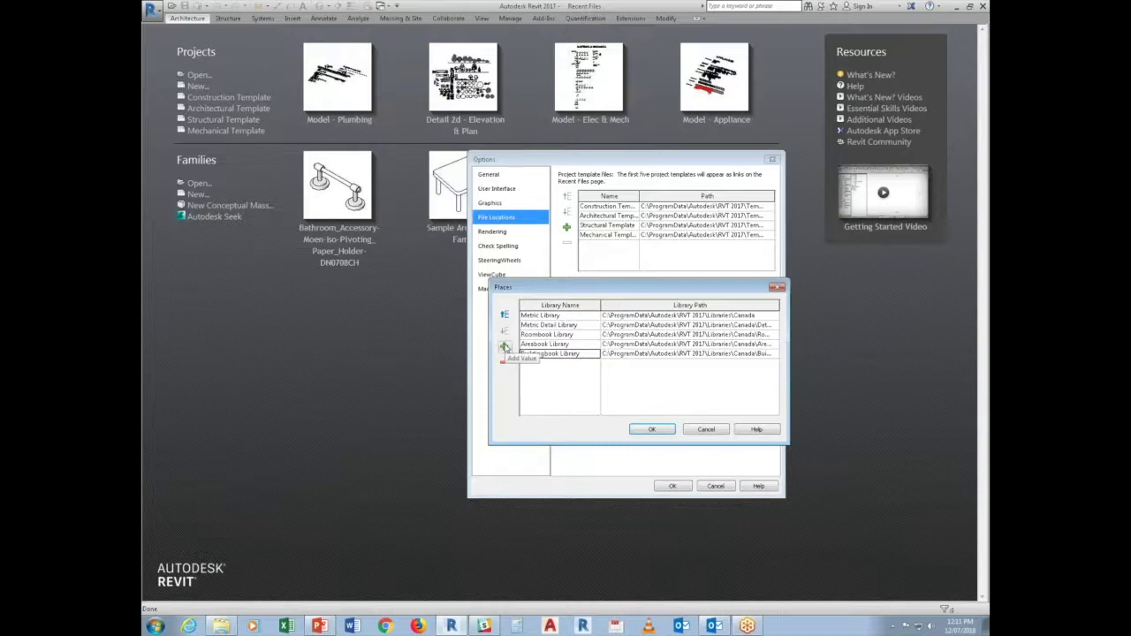
Add a new library to the Places list and name it "VIA Model content"
left_click(505, 347)
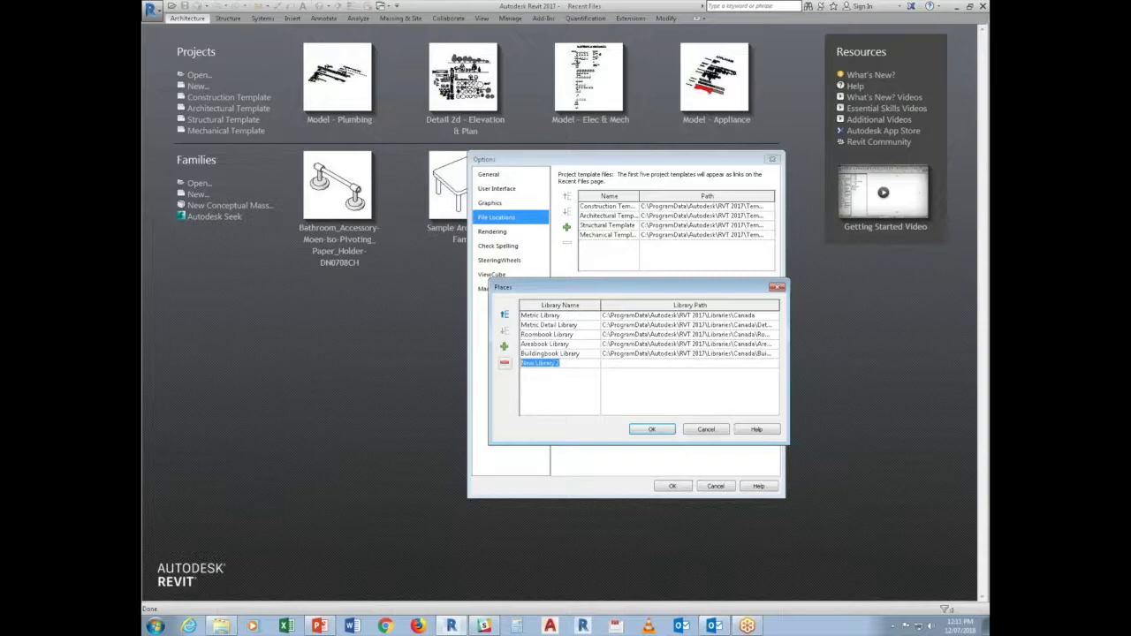
type("VIA Model content")
left_click(754, 364)
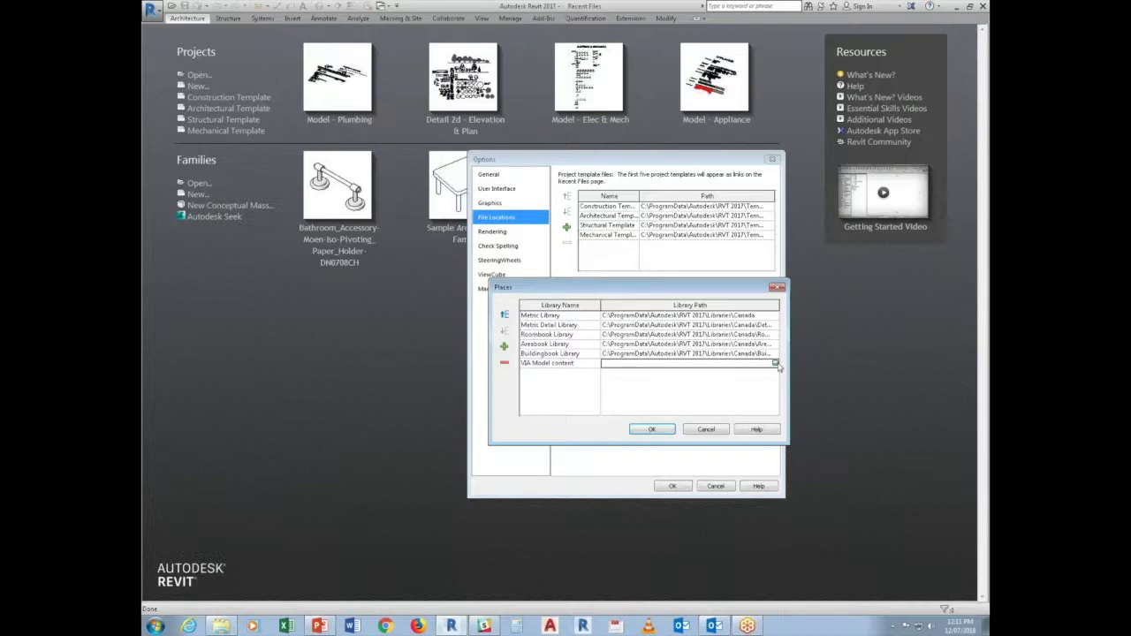
Set the VIA Model content path to G:\Templates and Resources\BIM_Standards\0. Framework\3. Libraries + Content\2. VIA Depot\Model
left_click(774, 363)
left_click(548, 175)
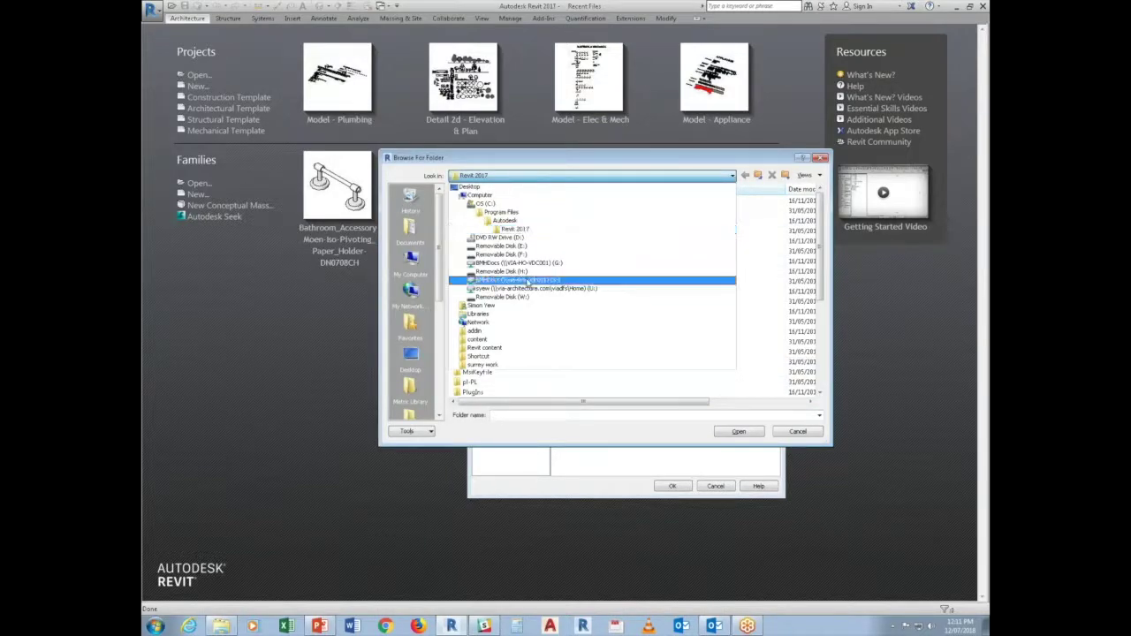
left_click(521, 263)
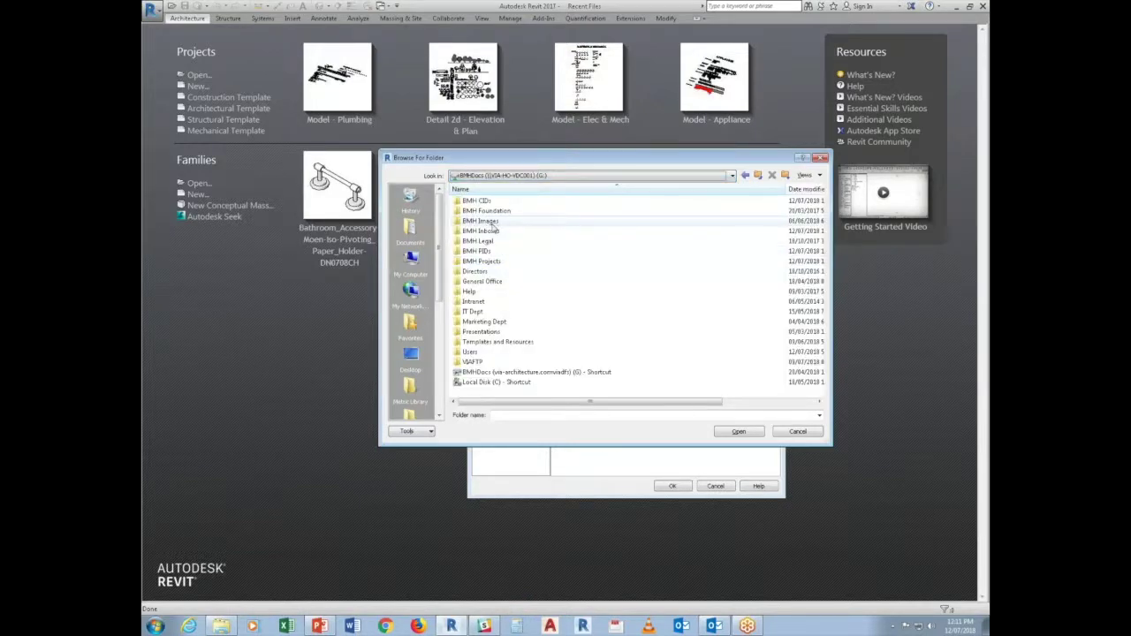
double_click(498, 343)
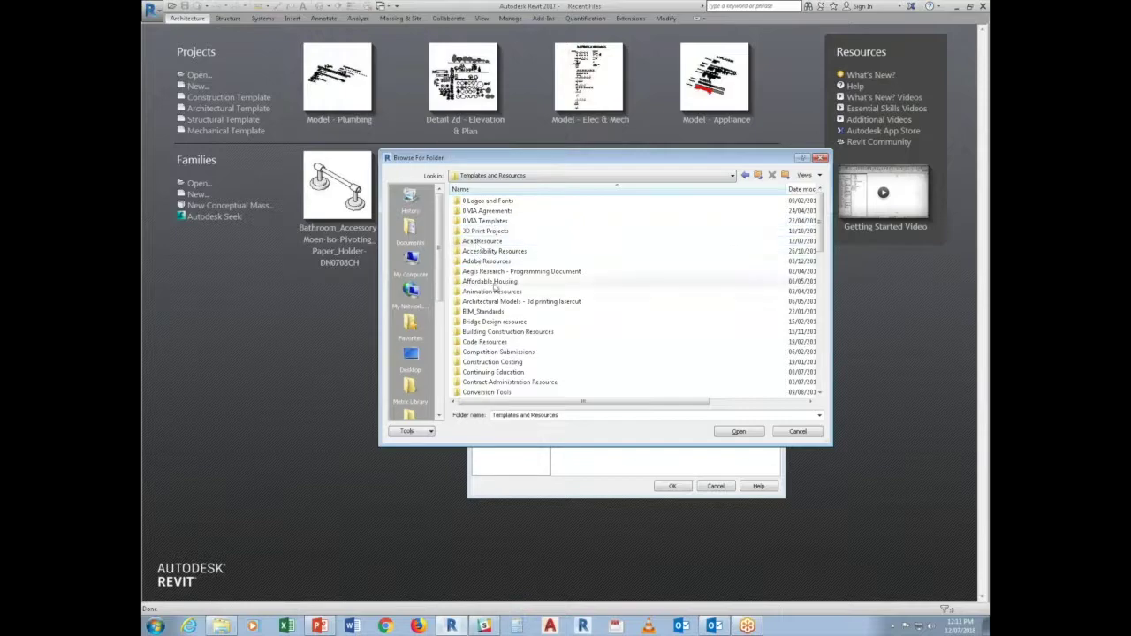
double_click(481, 313)
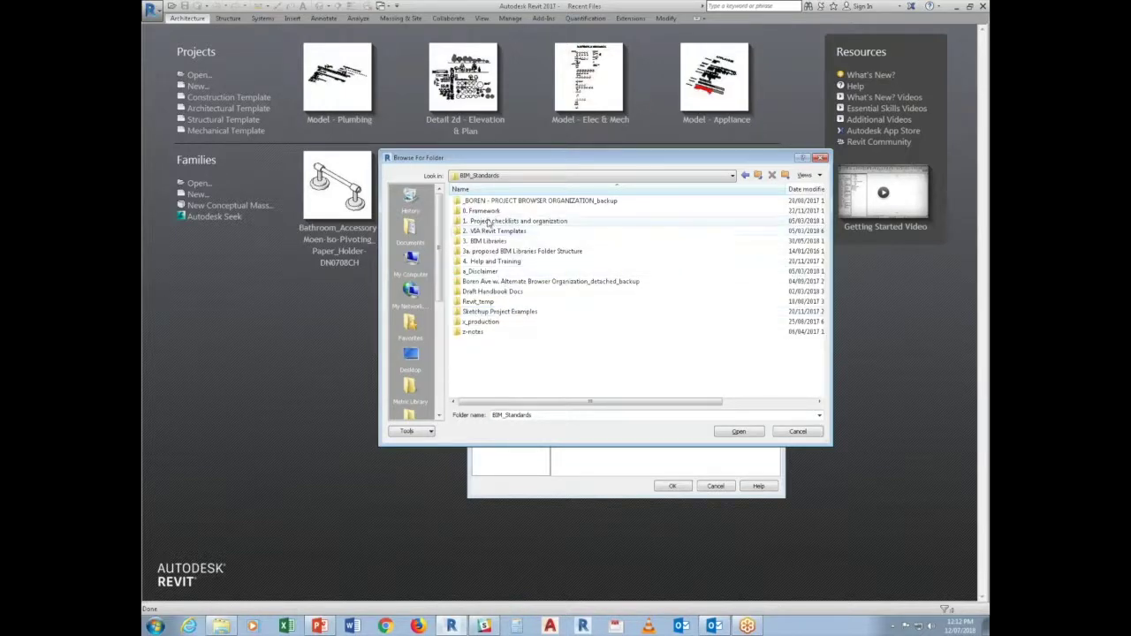
double_click(483, 212)
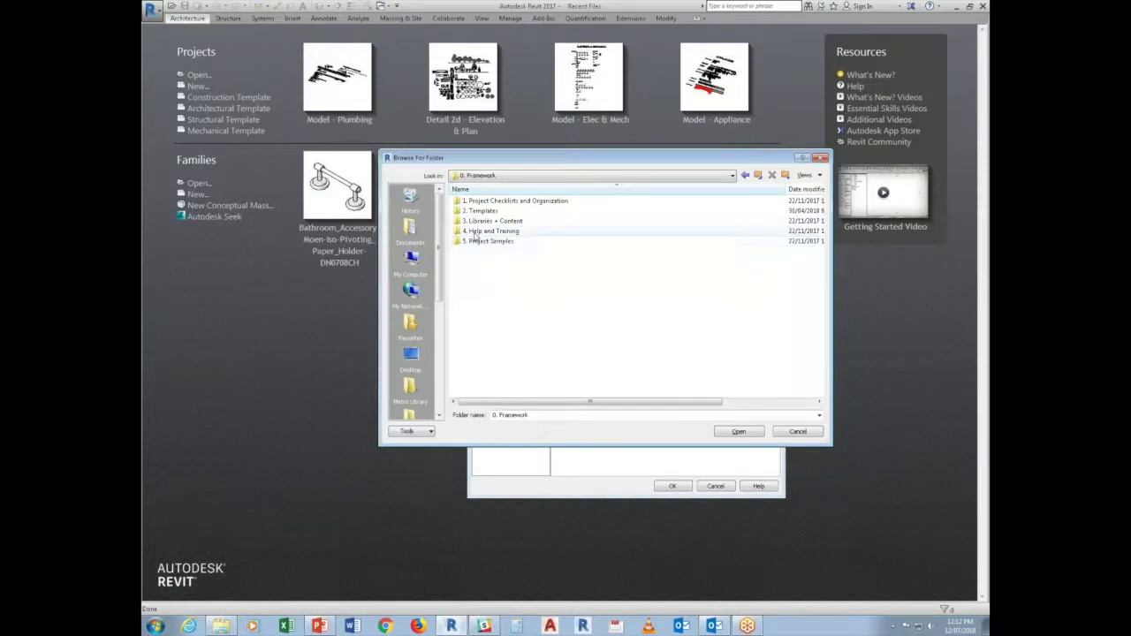
double_click(477, 221)
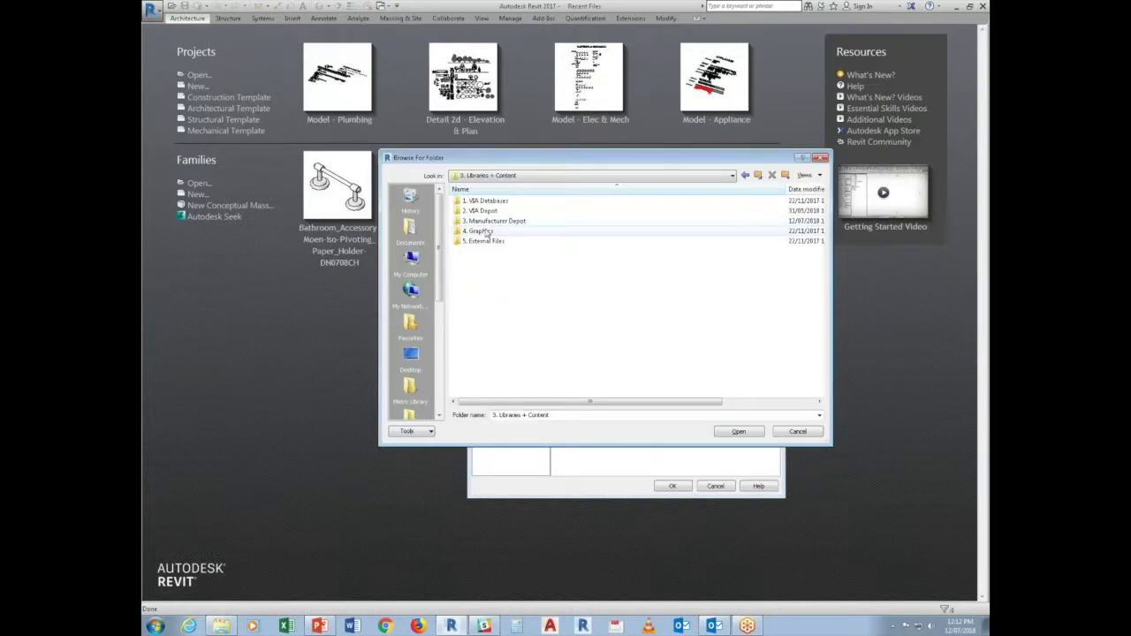
double_click(481, 212)
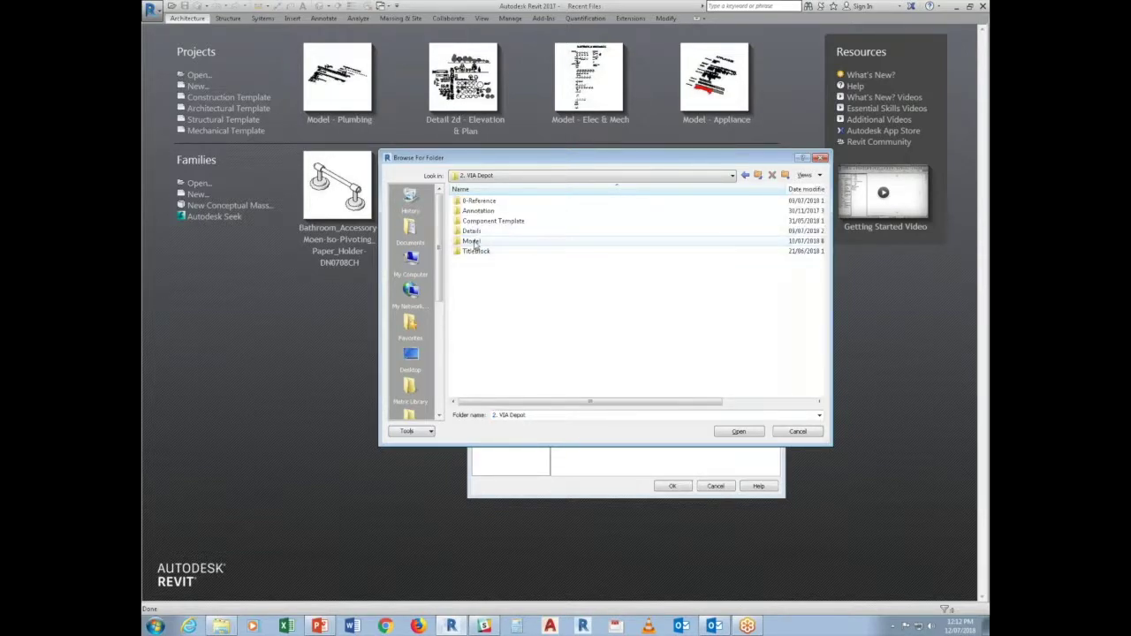
left_click(474, 242)
left_click(738, 431)
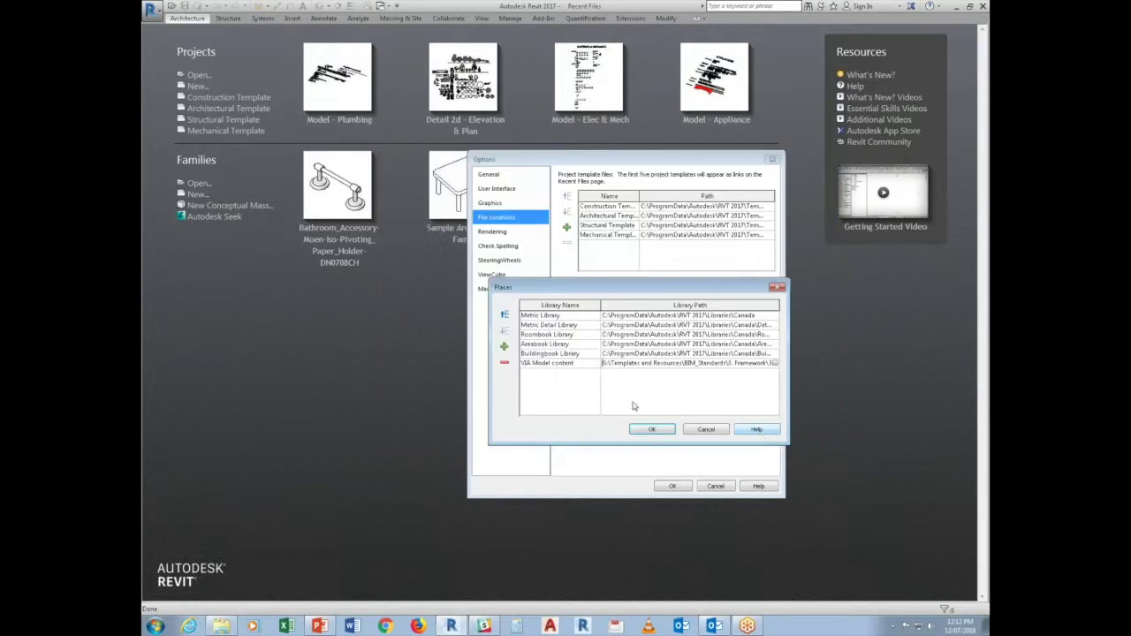
Add another library to the Places list and name it "VIA Detail Content"
left_click(503, 345)
left_click(572, 372)
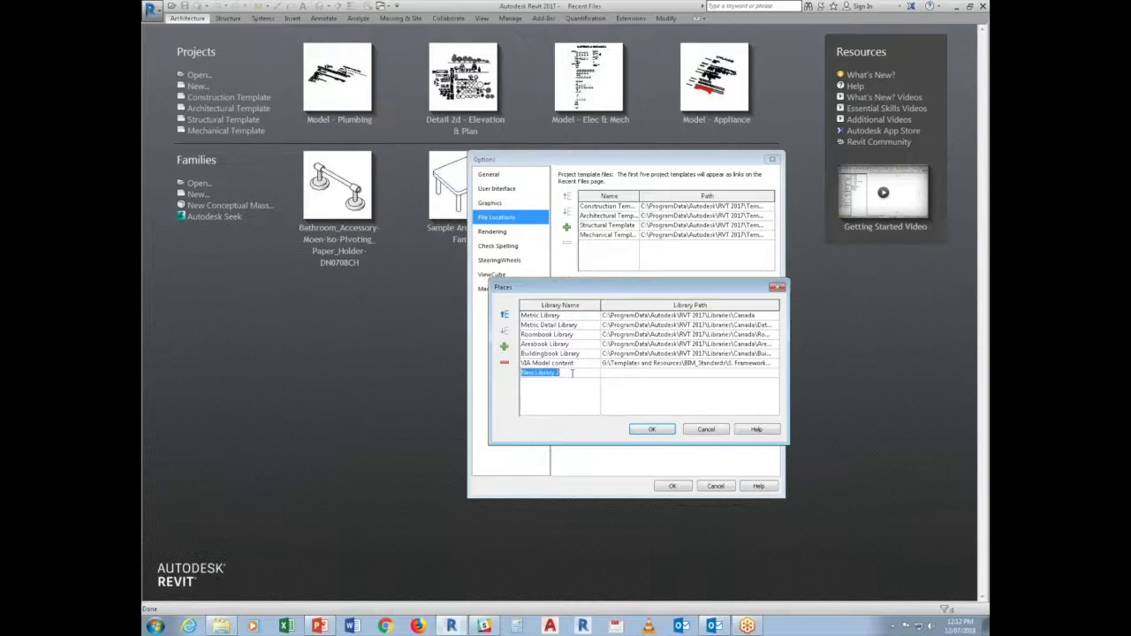
type("VIA Deta")
left_click(553, 363)
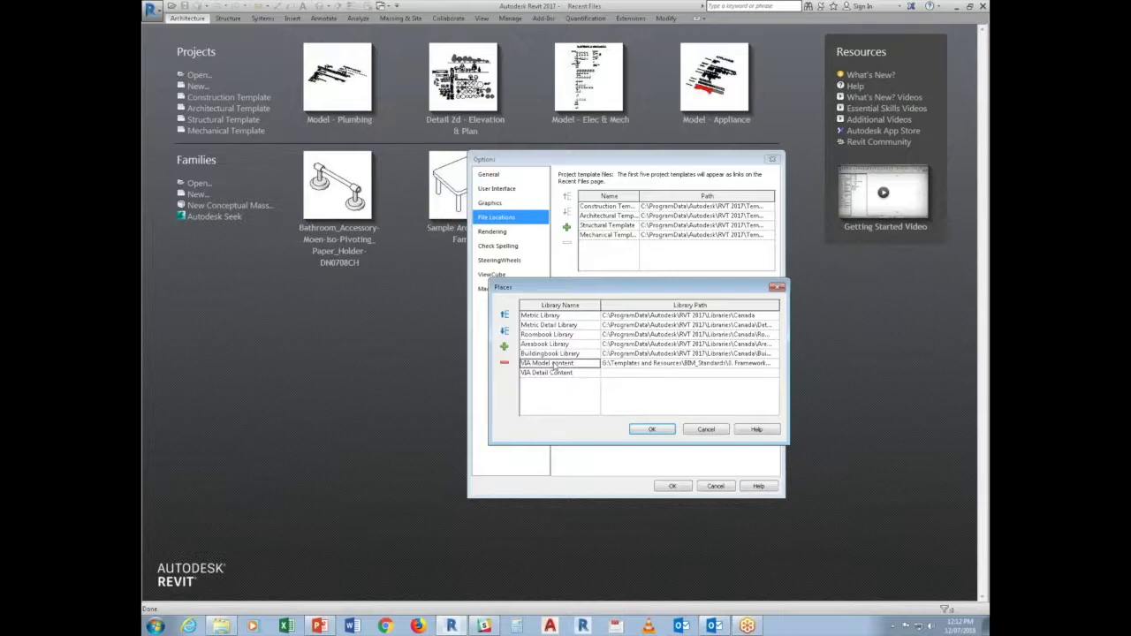
key("BackSpace")
type("C")
Set the VIA Detail Content path to G:\Templates and Resources\BIM_Standards\0. Framework\3. Libraries + Content\2. VIA Depot\Details and accept the option changes
left_click(641, 372)
left_click(778, 376)
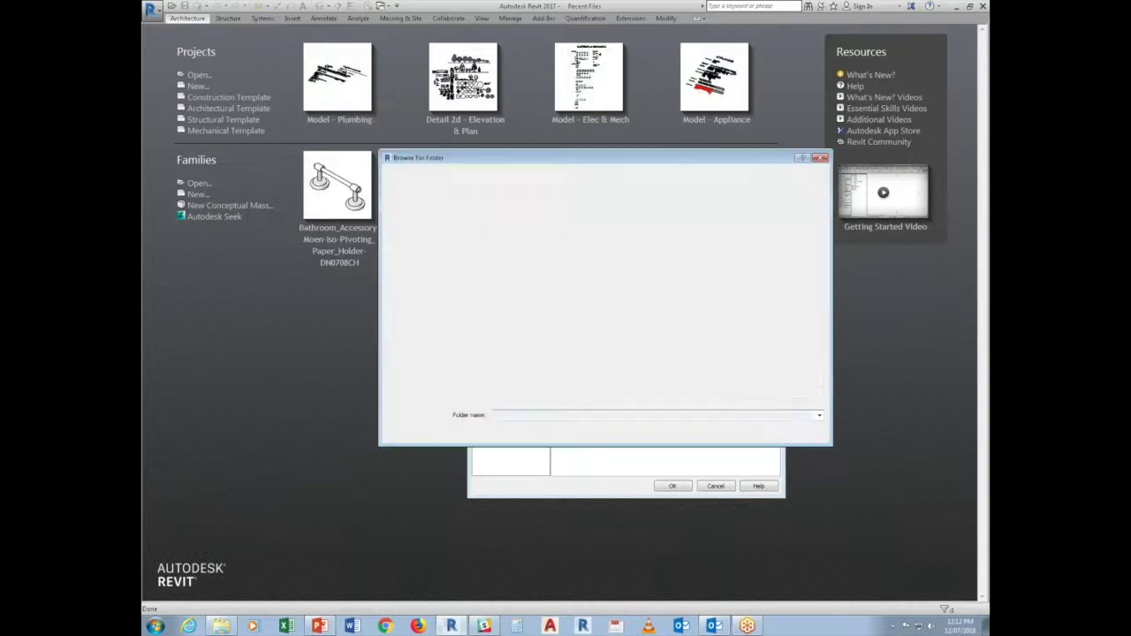
left_click(601, 175)
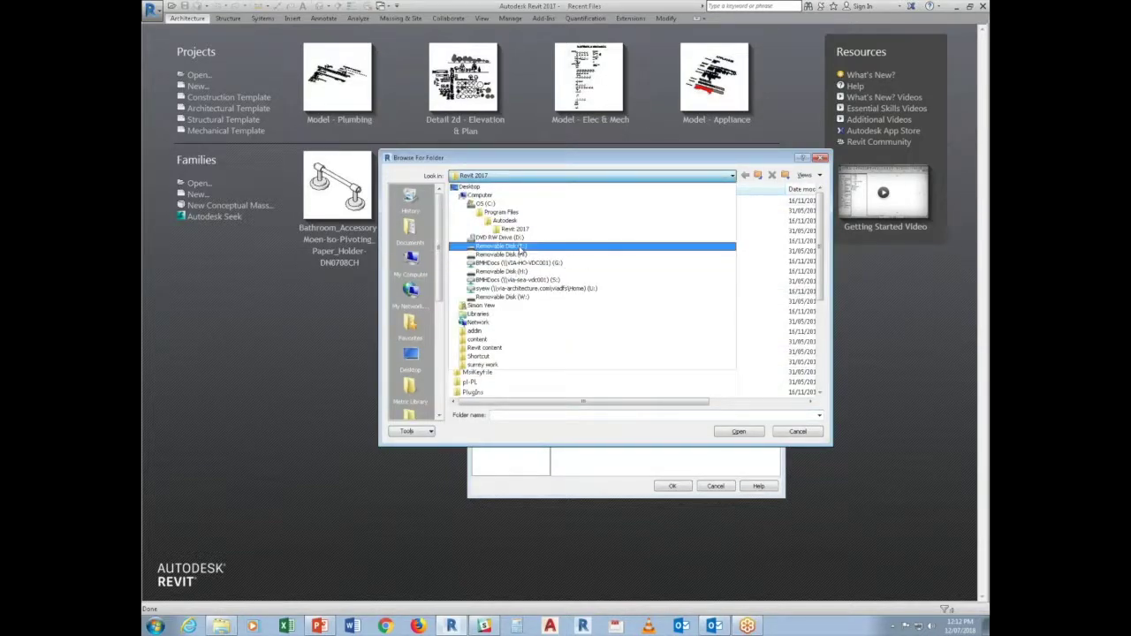
left_click(521, 263)
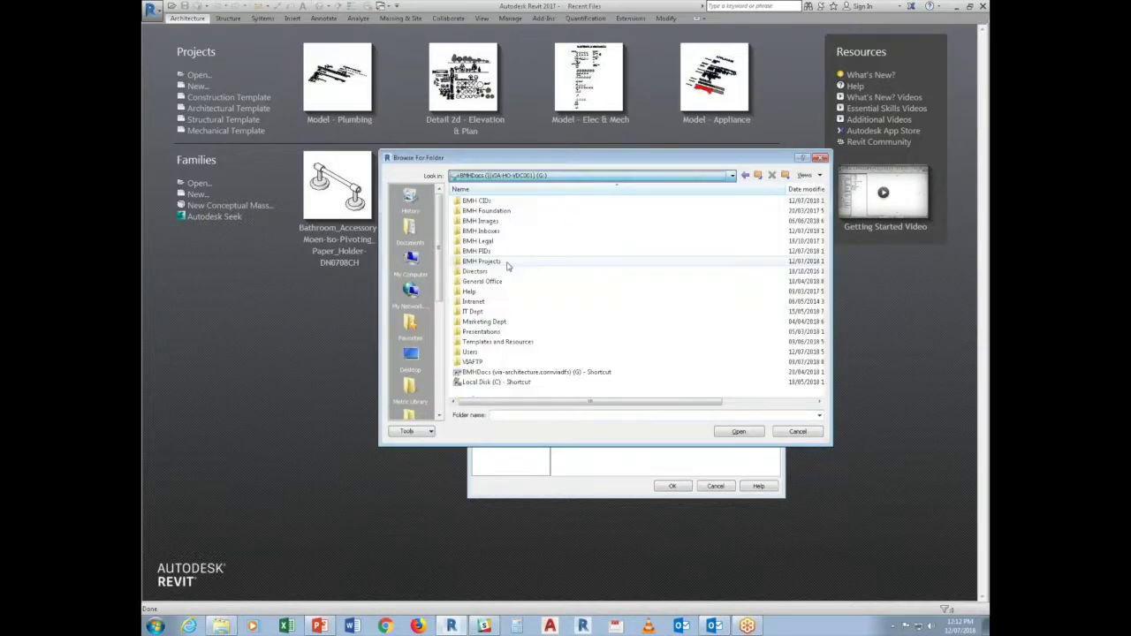
double_click(484, 342)
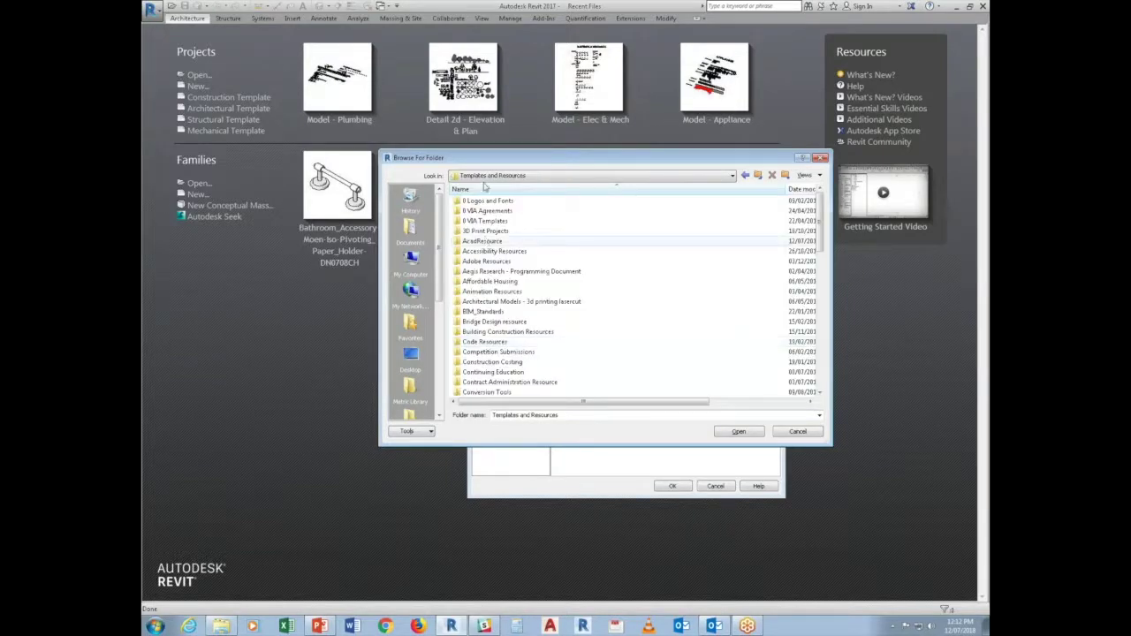
double_click(479, 312)
double_click(477, 211)
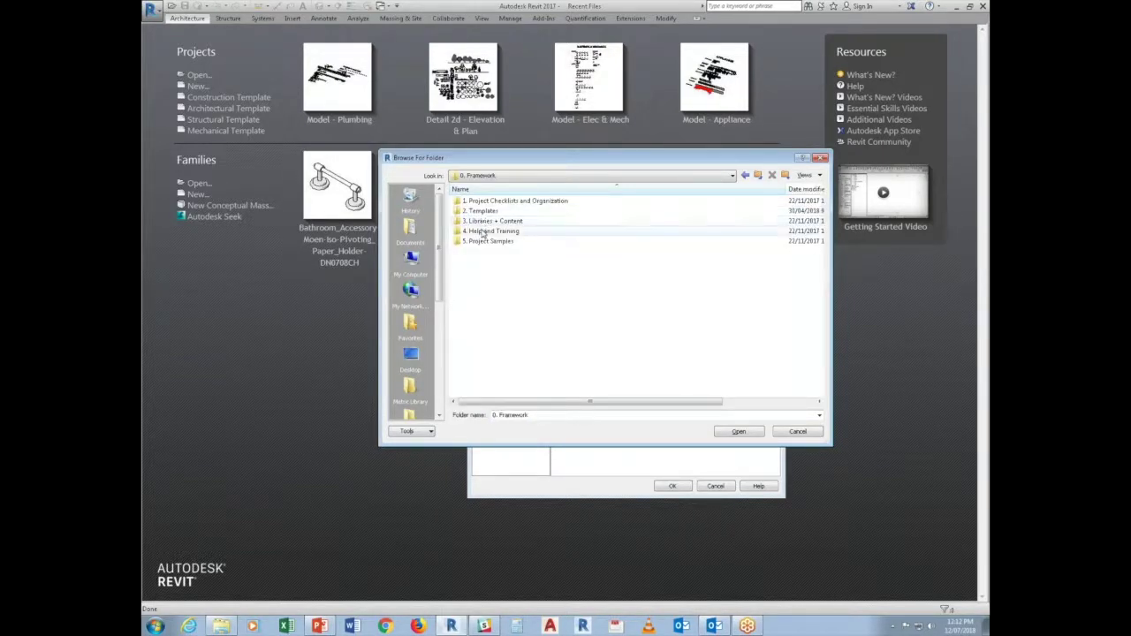
double_click(491, 220)
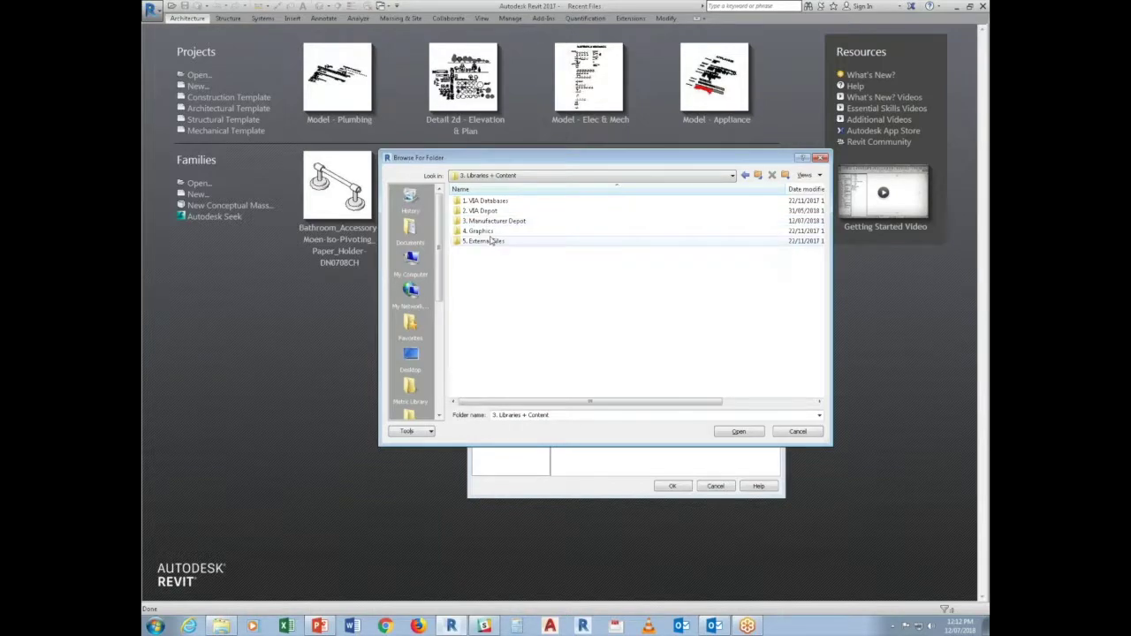
double_click(484, 211)
left_click(482, 231)
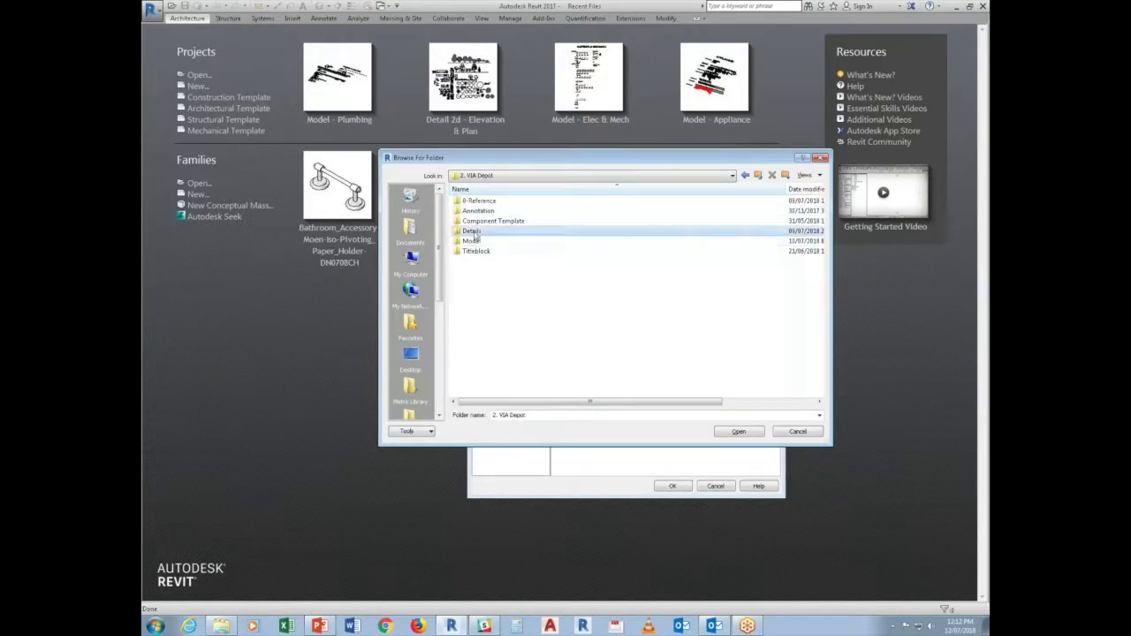
left_click(739, 431)
left_click(669, 435)
left_click(680, 488)
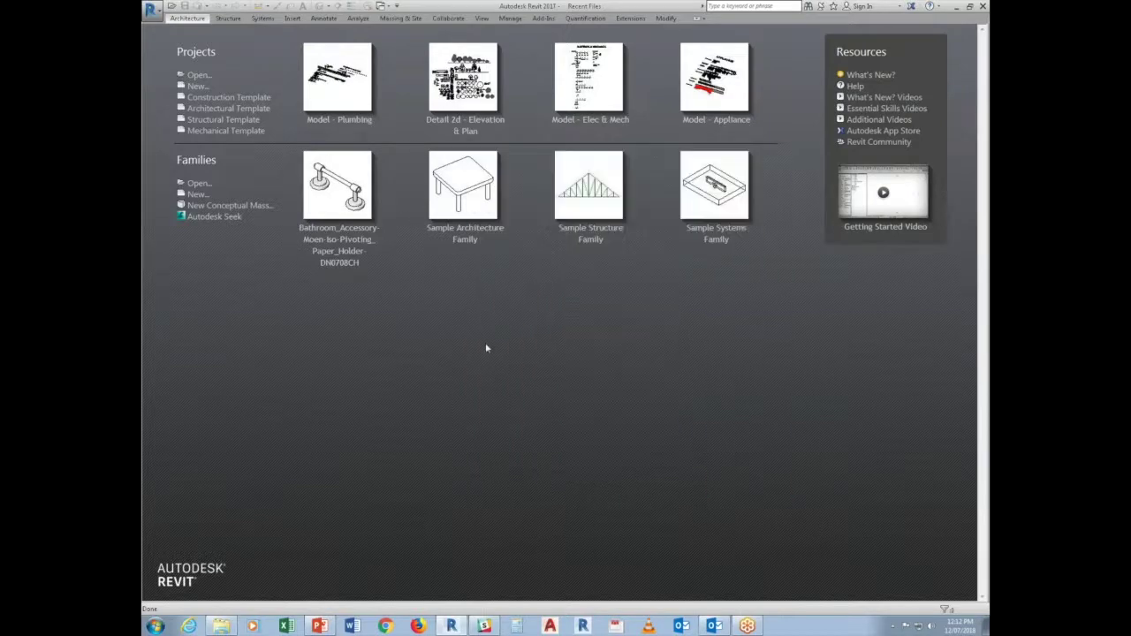
Create a new project based on the Construction Template
left_click(152, 11)
mouse_move(192, 57)
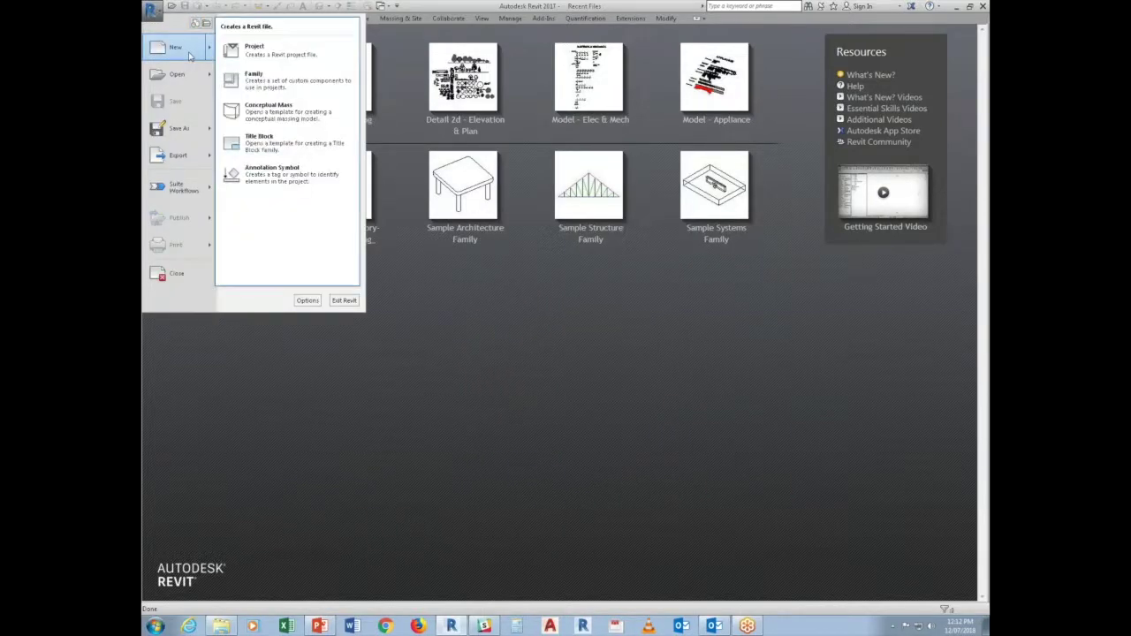
left_click(263, 55)
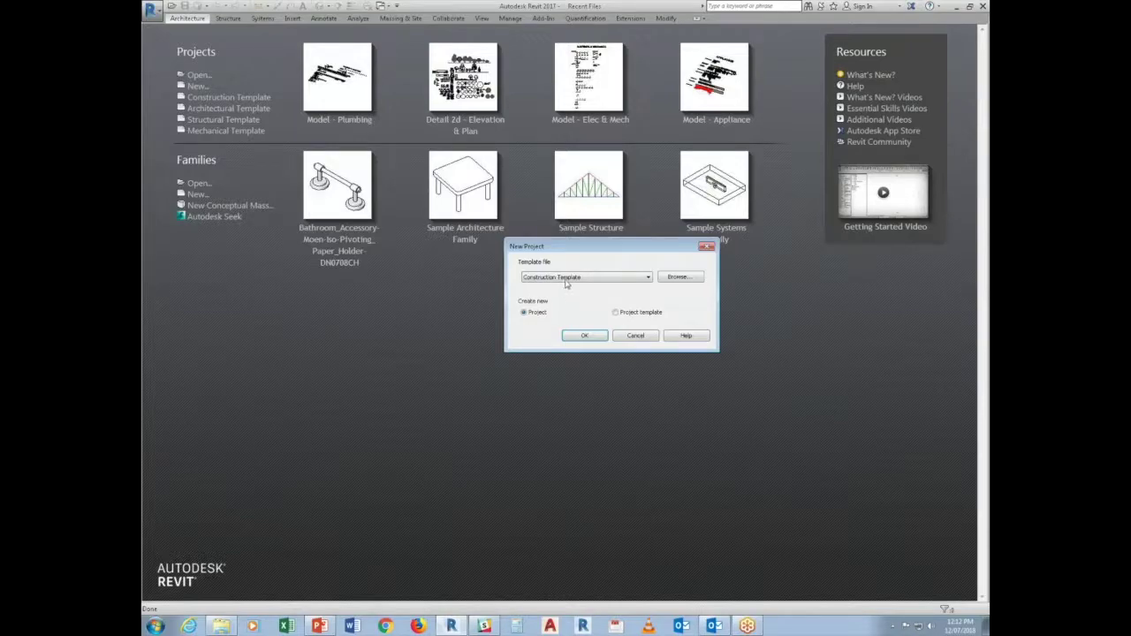
left_click(583, 336)
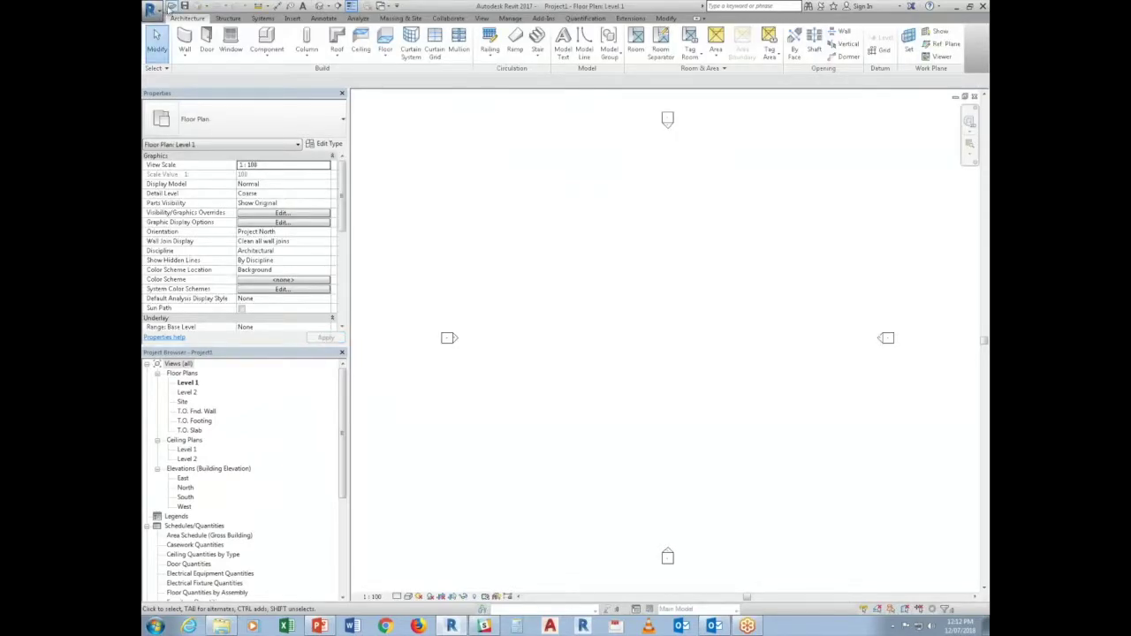
Open the file "Detail 2d - Elevation & Plan.rvt" from the VIA detail library shortcut
key("ctrl+o")
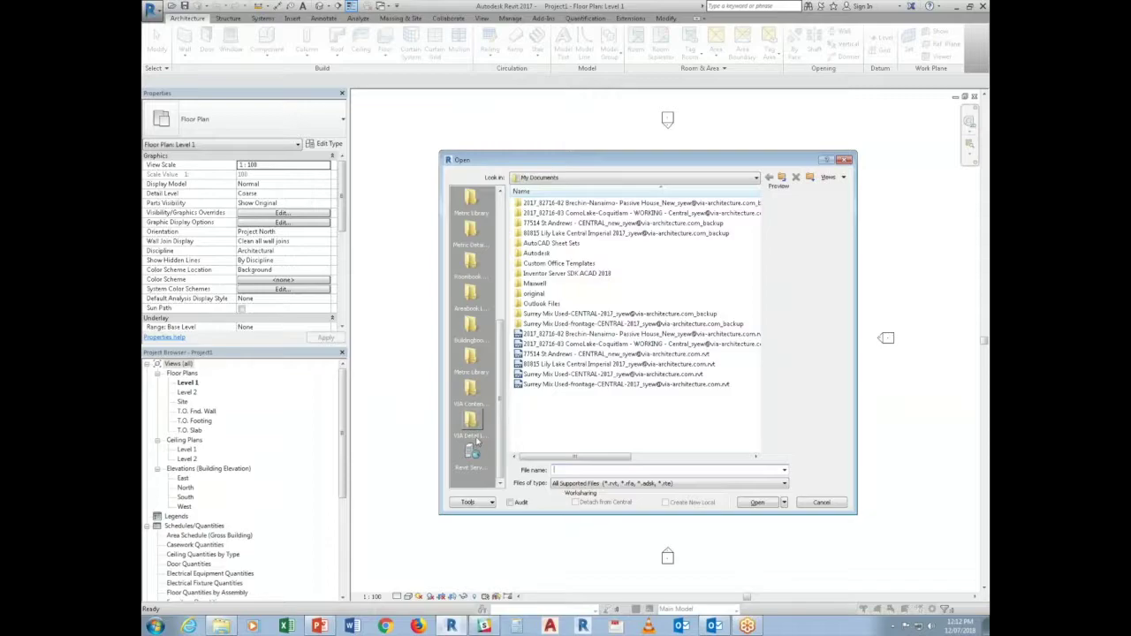
left_click(475, 439)
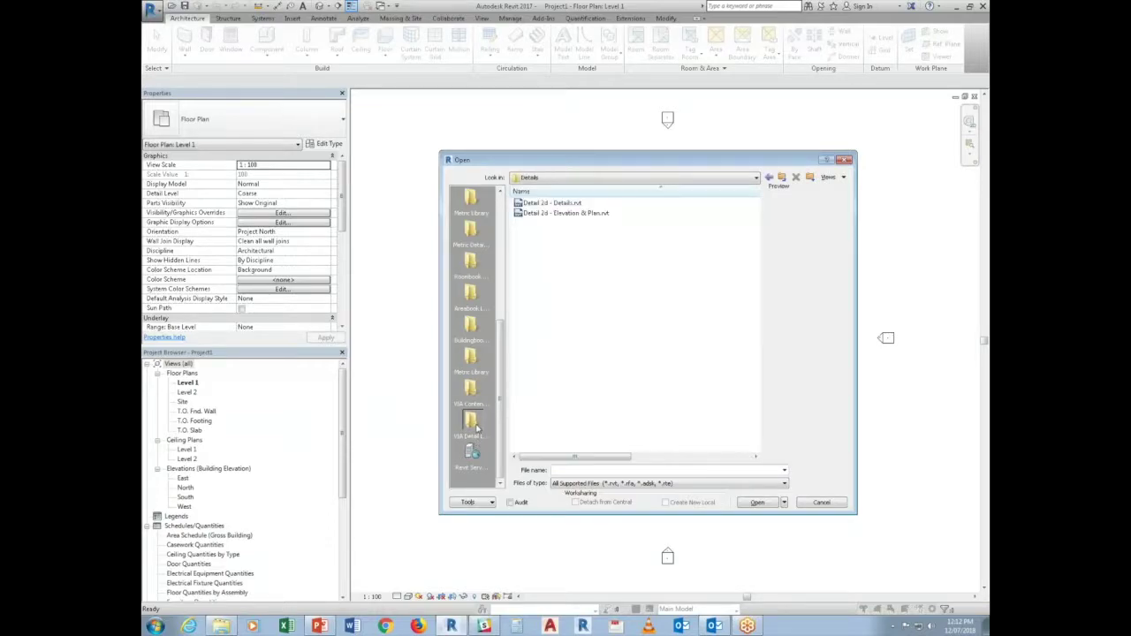
left_click(566, 213)
left_click(574, 206)
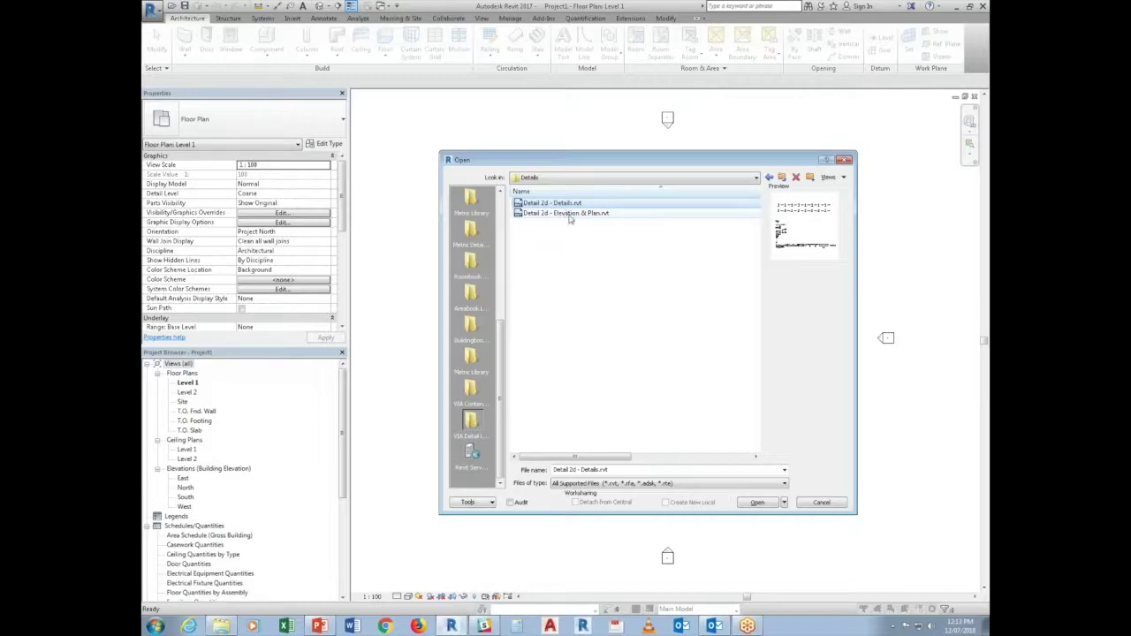
left_click(570, 215)
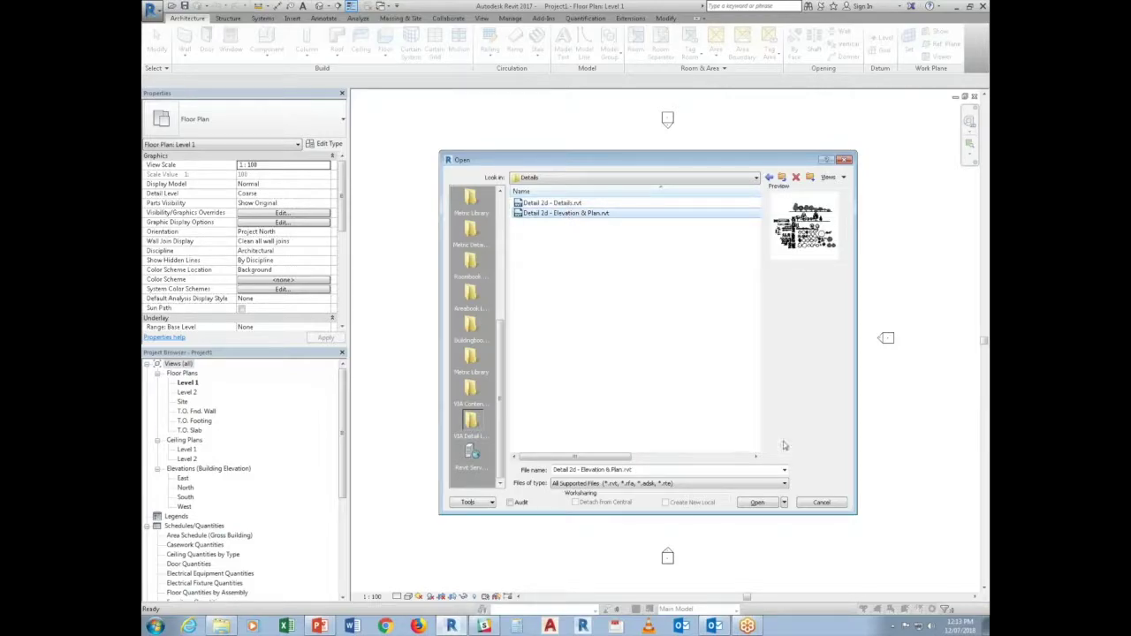
left_click(761, 505)
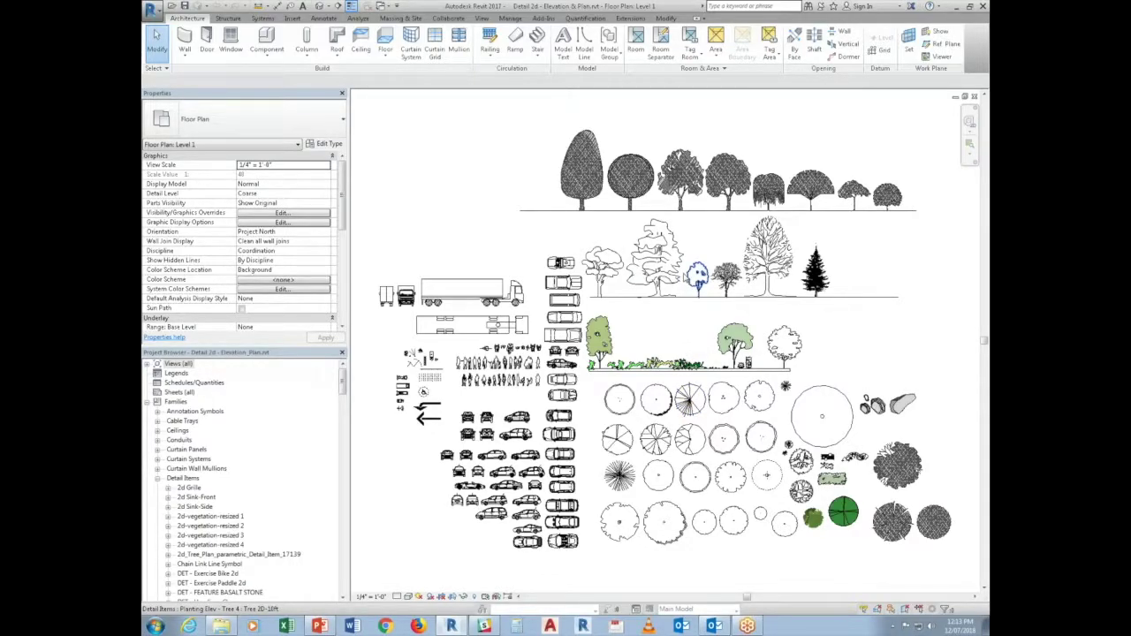
Copy the side-view Vehicle-2d-Elev car from the vehicle column to the clipboard
scroll(551, 362, "up", 2)
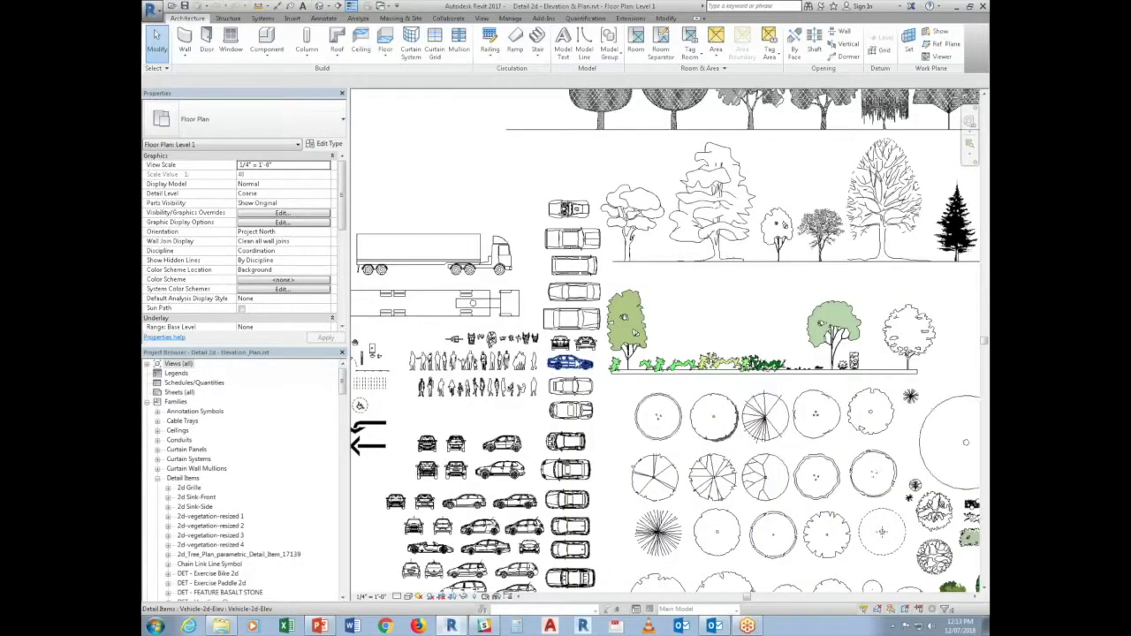
left_click(564, 363)
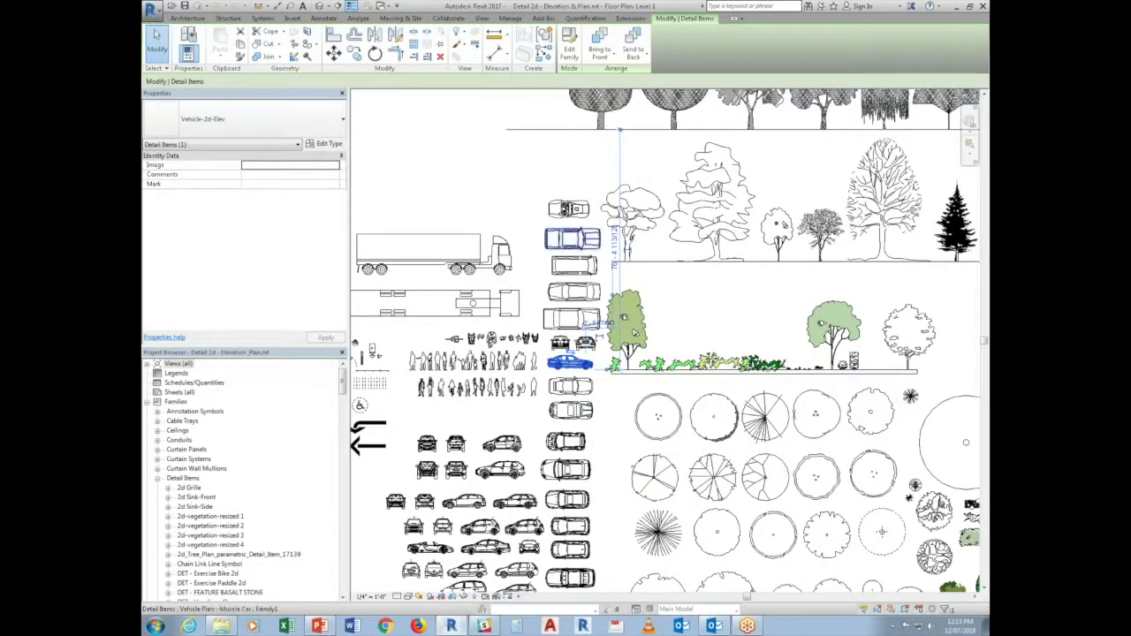
key("ctrl+c")
Switch to the Level 1 floor plan of Project1 and paste the copied car between the elevation markers
left_click(381, 6)
left_click(402, 19)
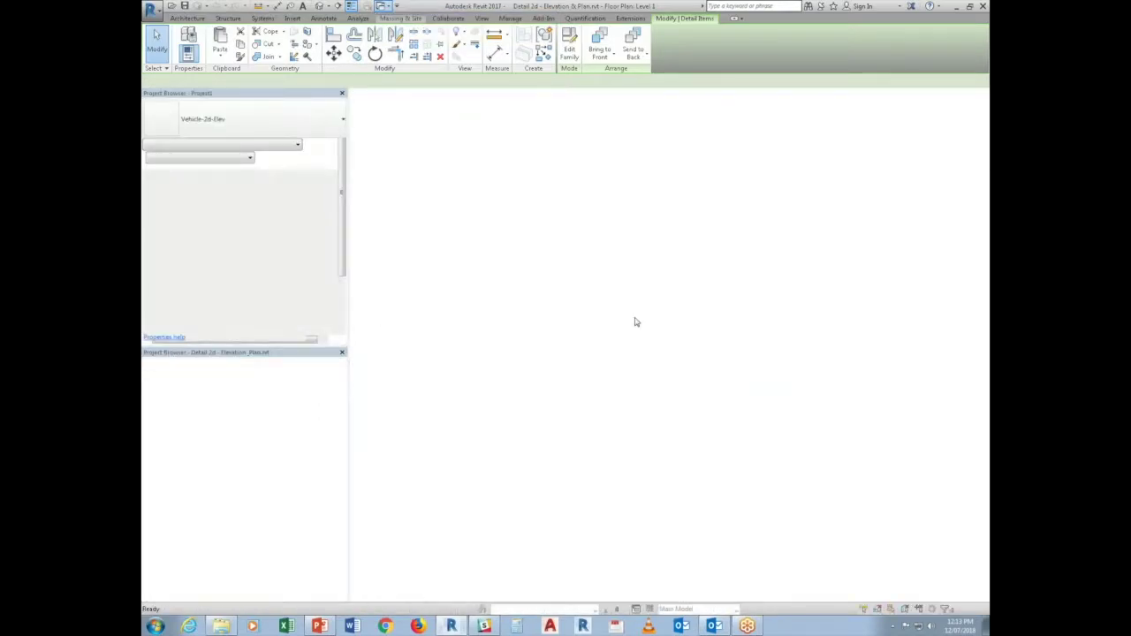
key("ctrl+v")
left_click(586, 356)
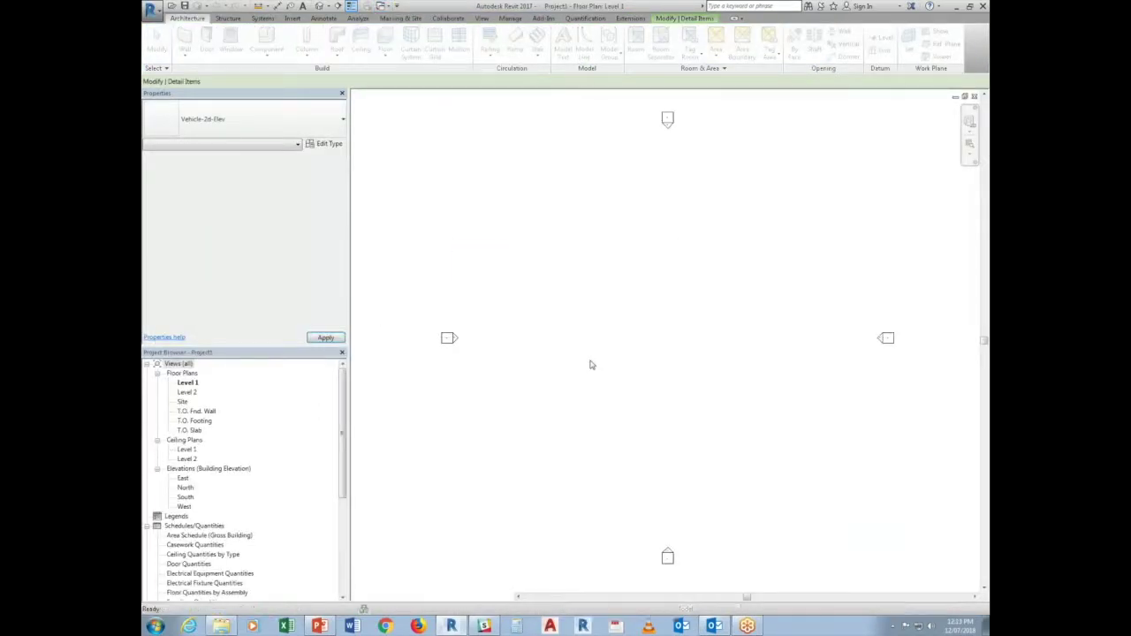
left_click(584, 359)
scroll(608, 355, "up", 3)
scroll(608, 356, "up", 2)
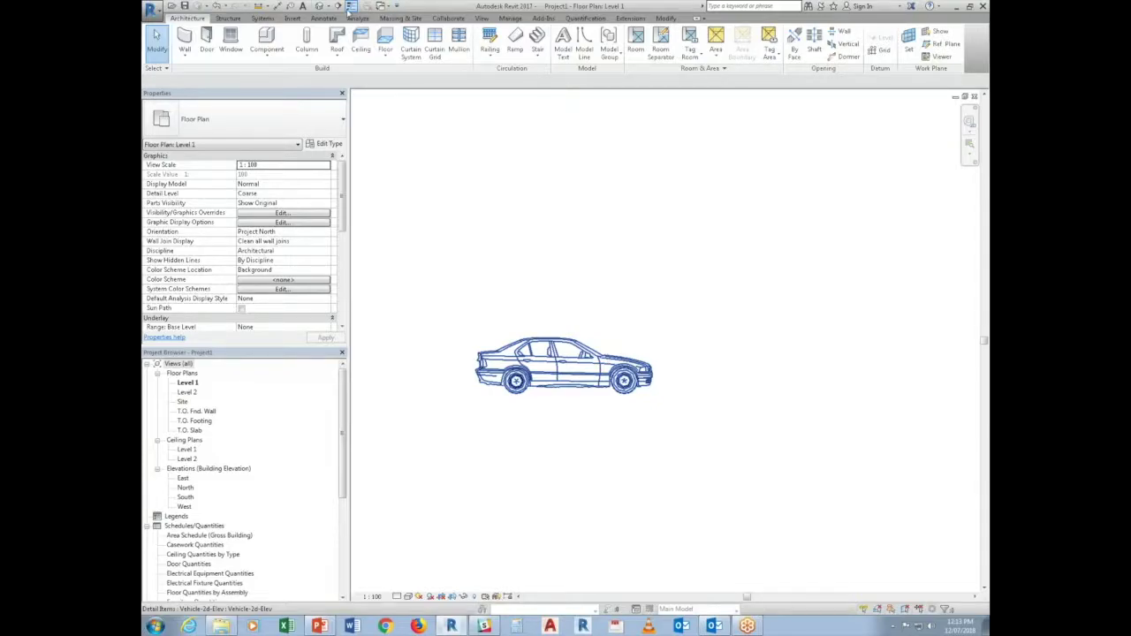
Switch back to the Level 1 floor plan of the Detail 2d - Elevation & Plan file
left_click(383, 7)
left_click(451, 32)
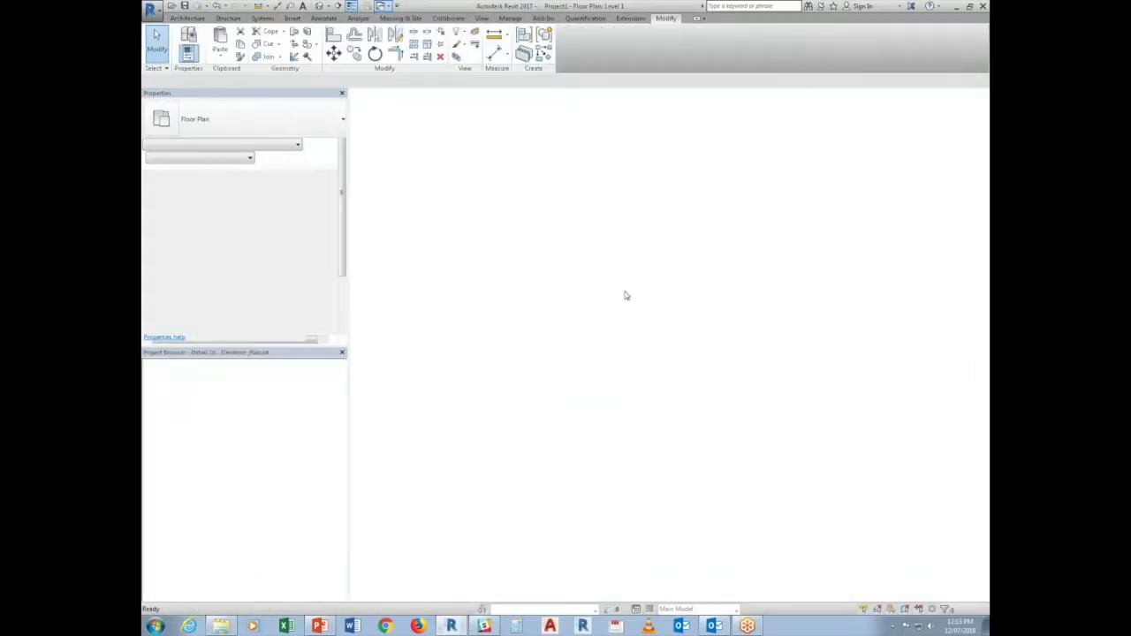
scroll(584, 481, "up", 1)
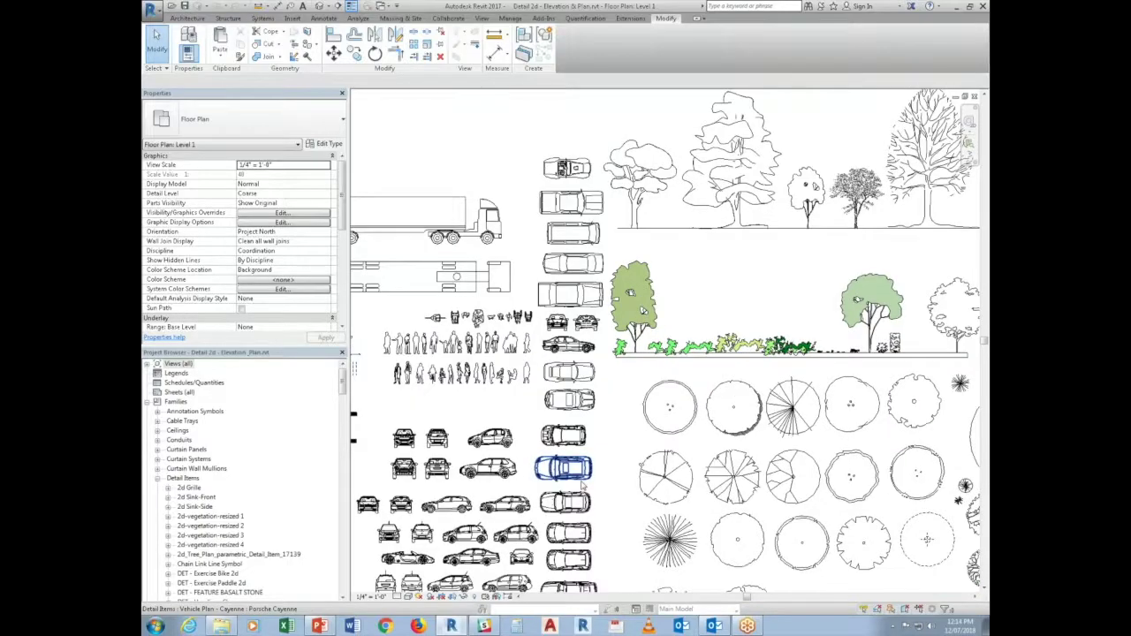
Inspect the type details of the plan-view Porsche Cayenne in the vehicle column and clear the selection
scroll(583, 481, "up", 1)
left_click(578, 476)
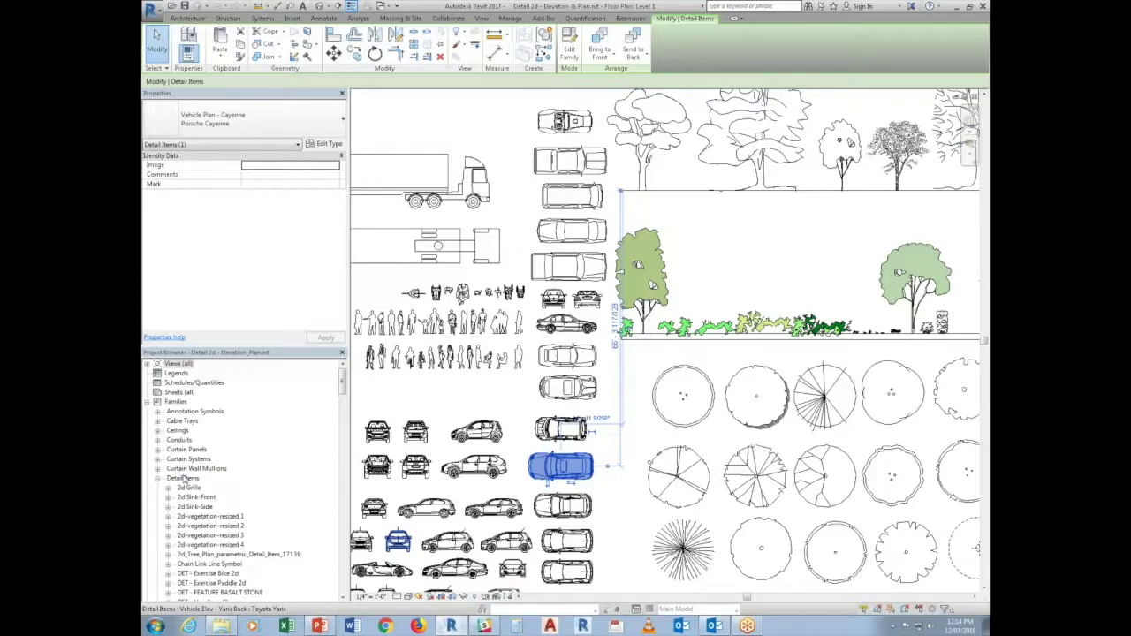
key("Escape")
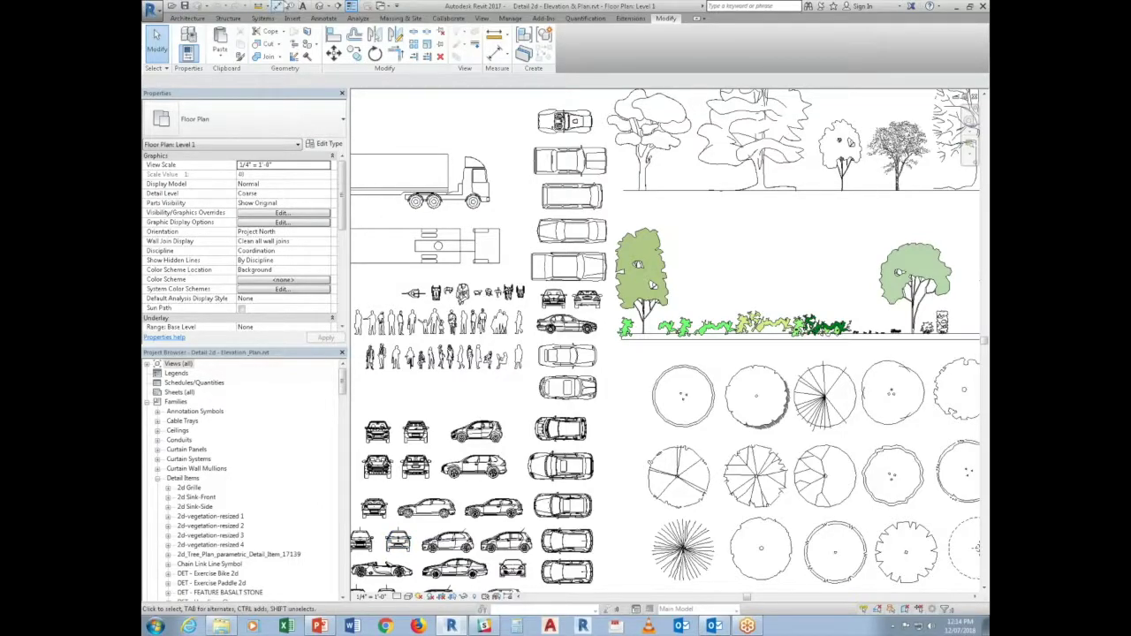
Open the file "Model - Furniture.rvt" from the VIA content library shortcut
left_click(172, 6)
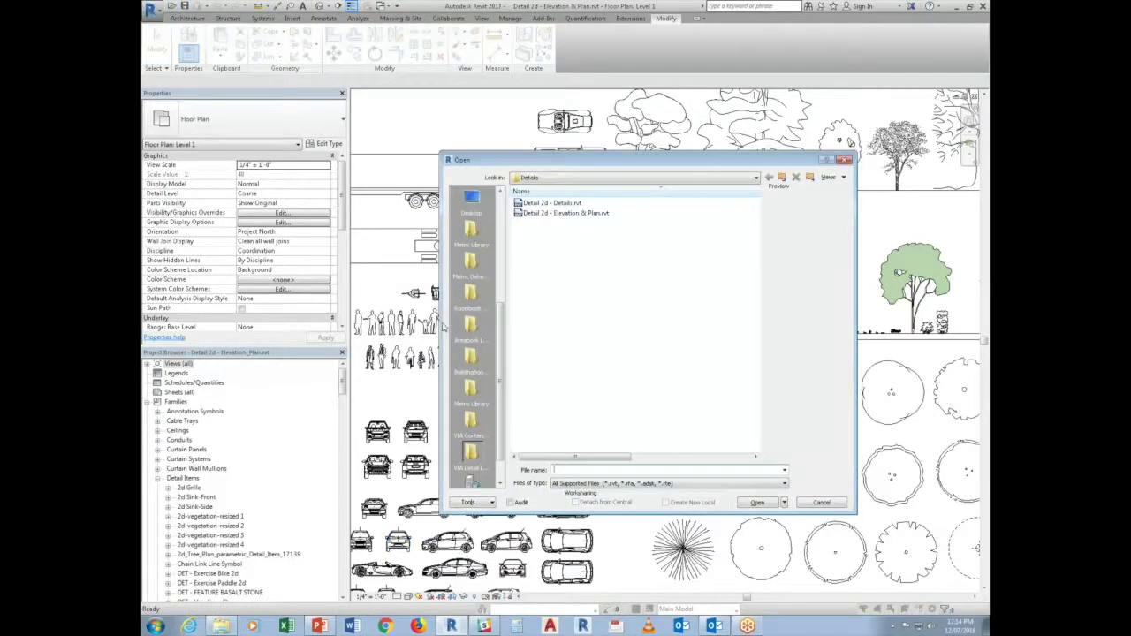
scroll(473, 420, "down", 1)
left_click(475, 402)
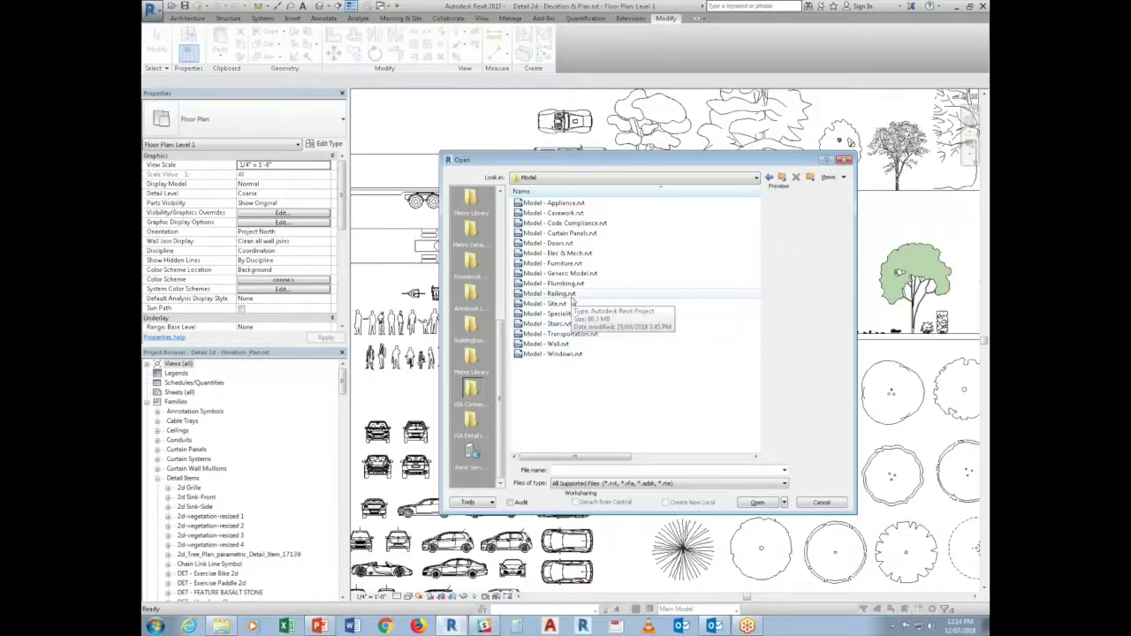
left_click(566, 265)
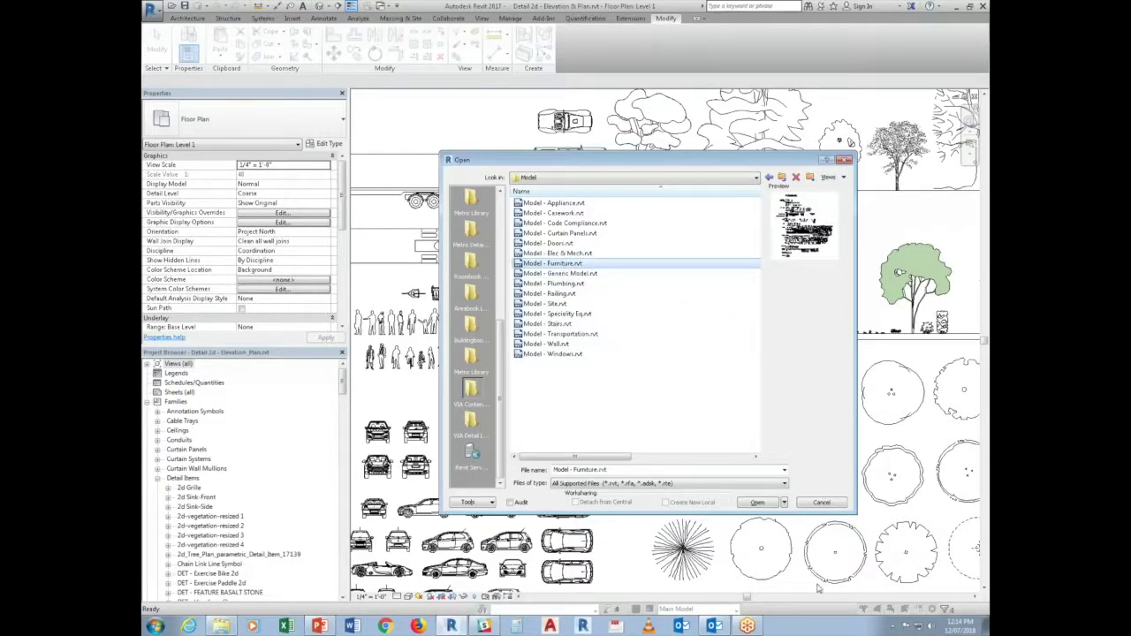
left_click(757, 502)
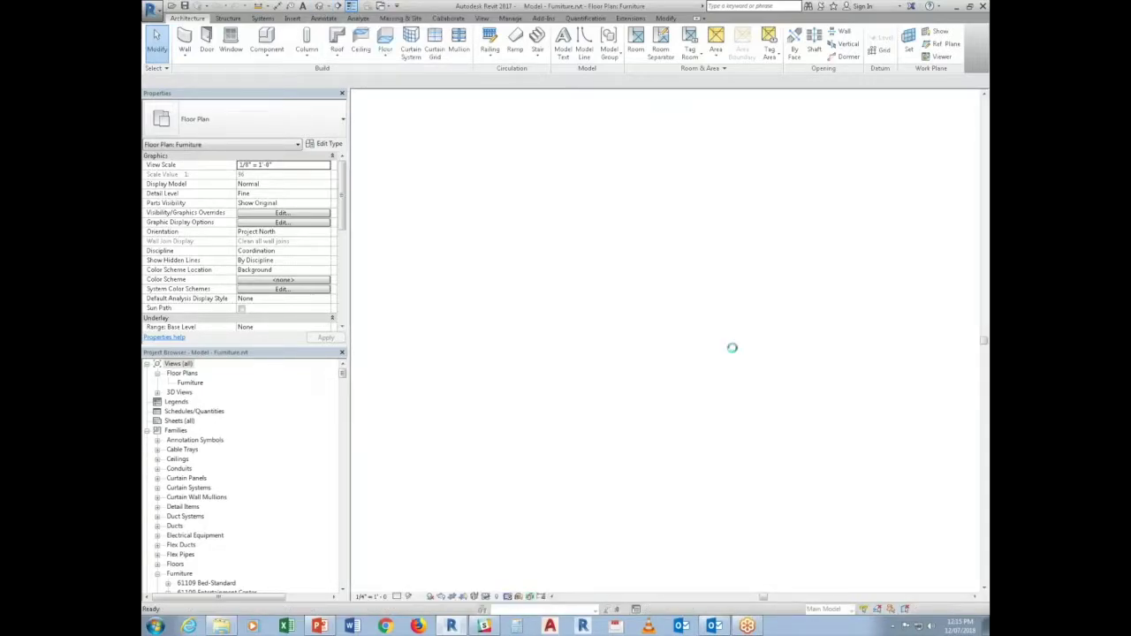
Change the furniture 3D view's visual style to a shaded colour display with the chair row in focus
scroll(732, 347, "up", 4)
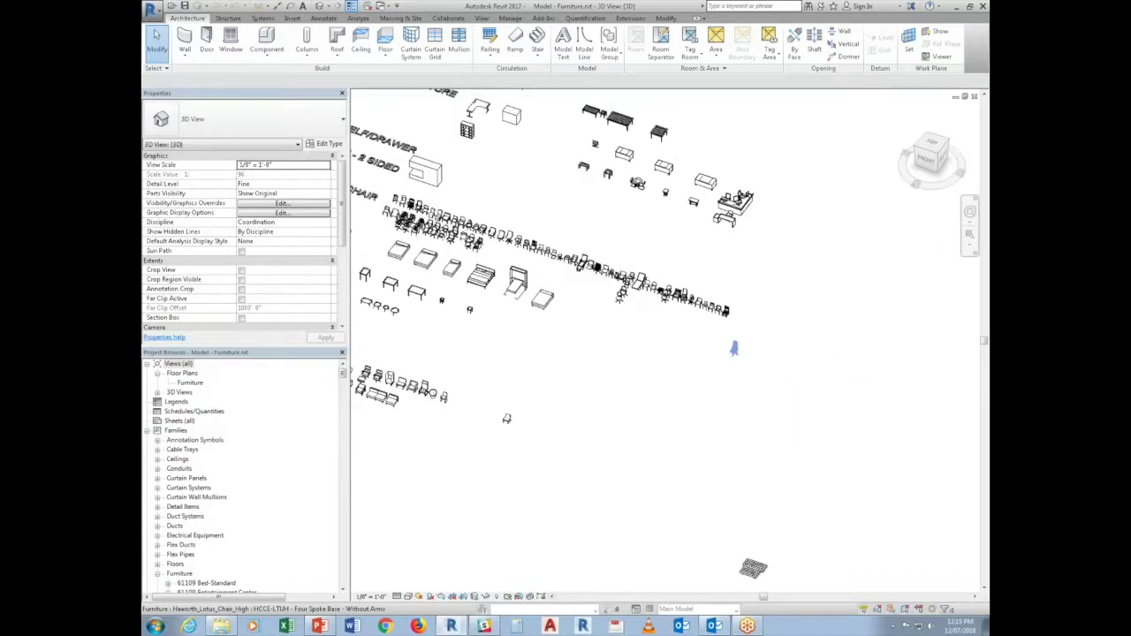
scroll(732, 347, "up", 3)
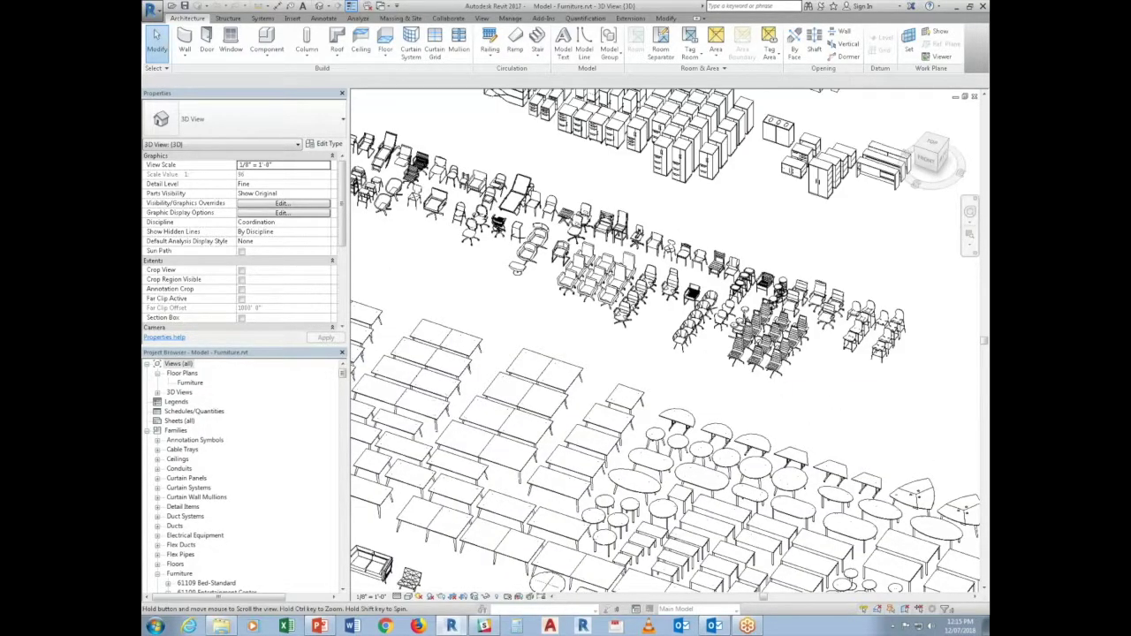
scroll(563, 276, "up", 5)
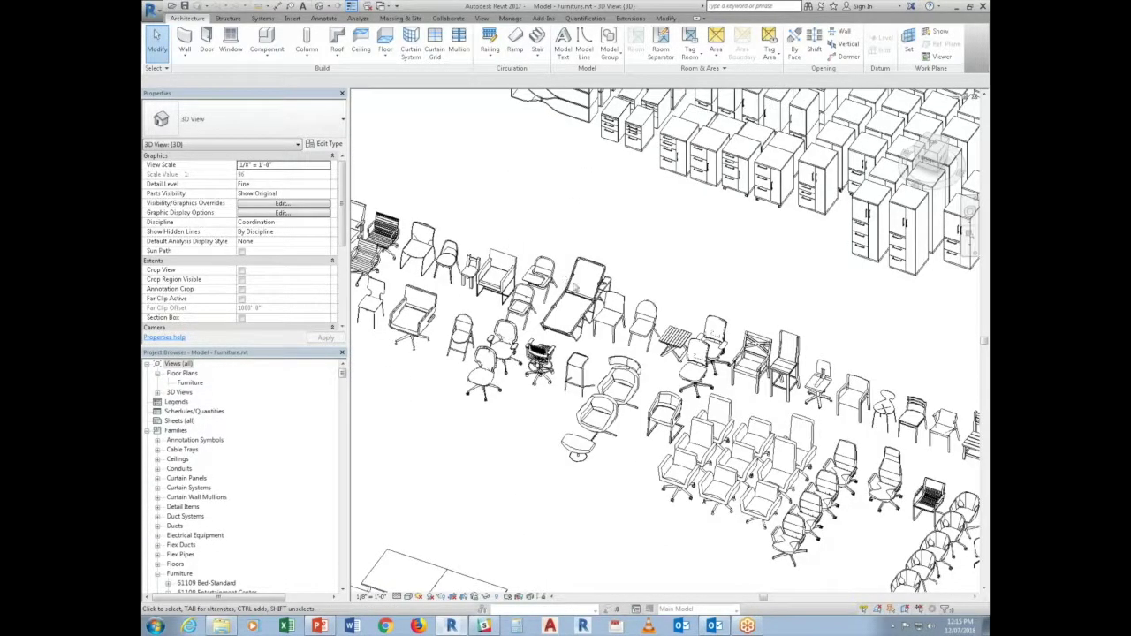
left_click(603, 296)
scroll(592, 283, "up", 2)
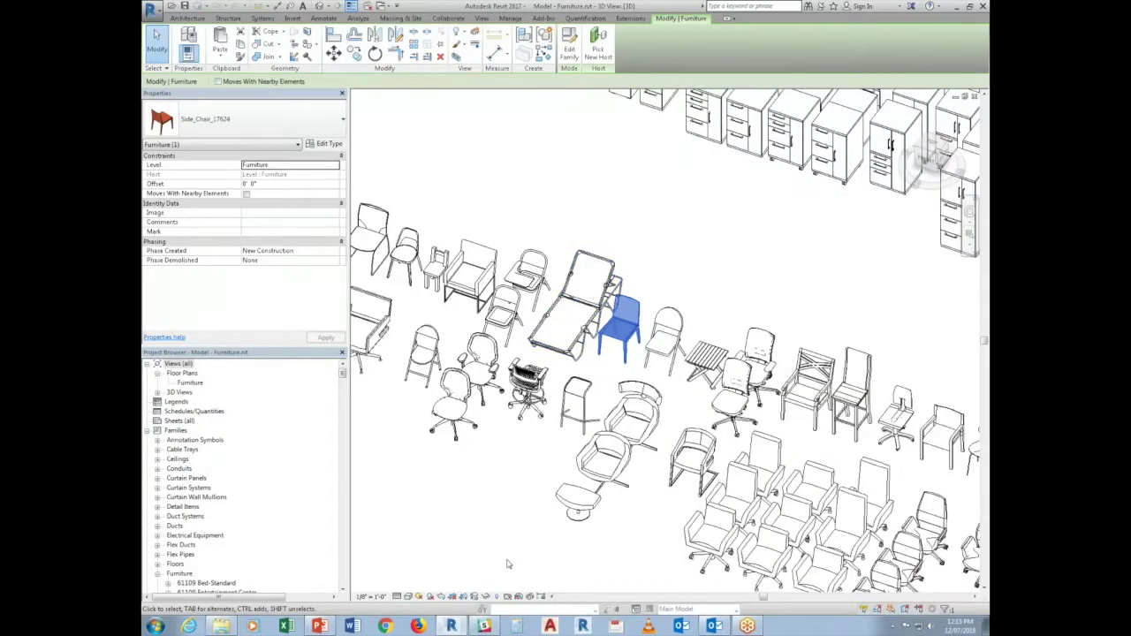
left_click(408, 597)
left_click(428, 568)
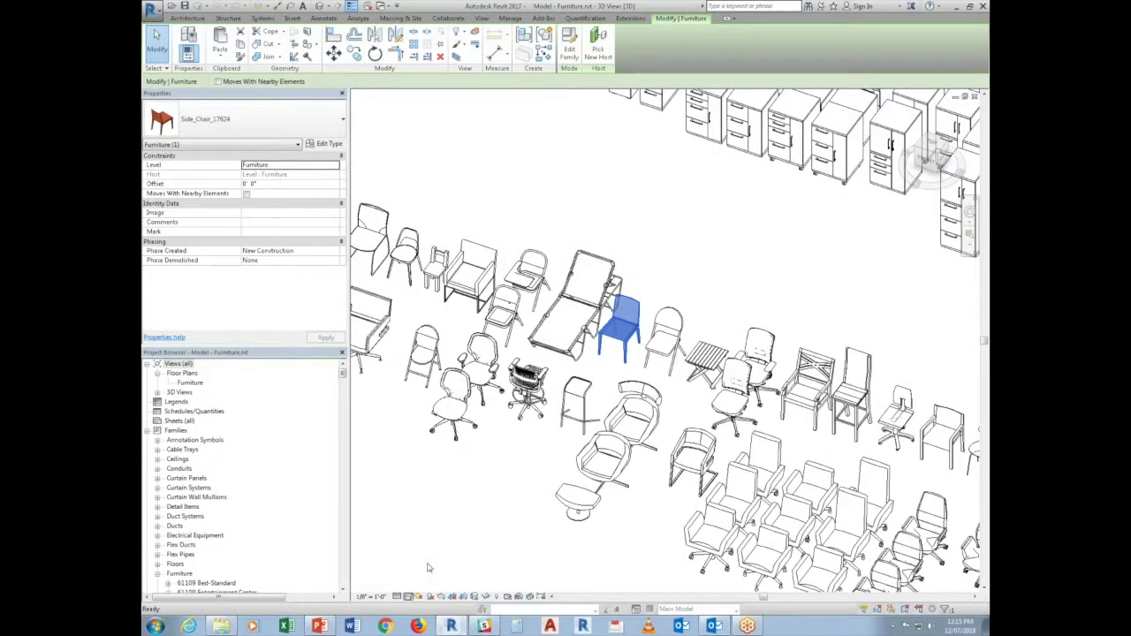
Copy the red outdoor lounge chair into Project1's Level 1 floor plan, placing it above the car, and return to the furniture 3D view
left_click(572, 346)
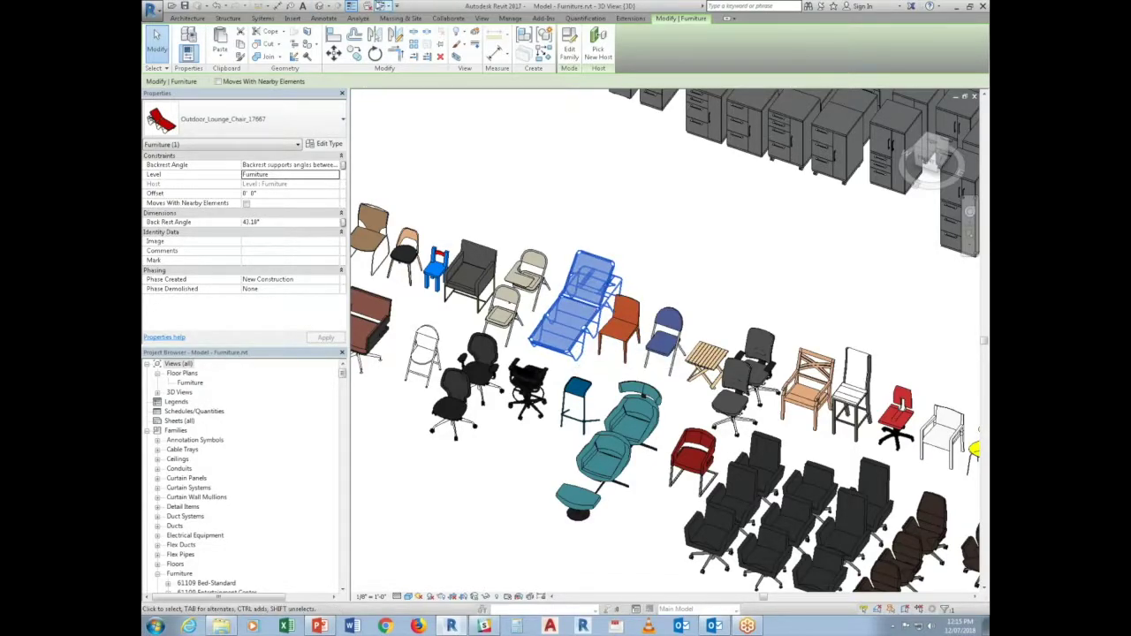
left_click(382, 7)
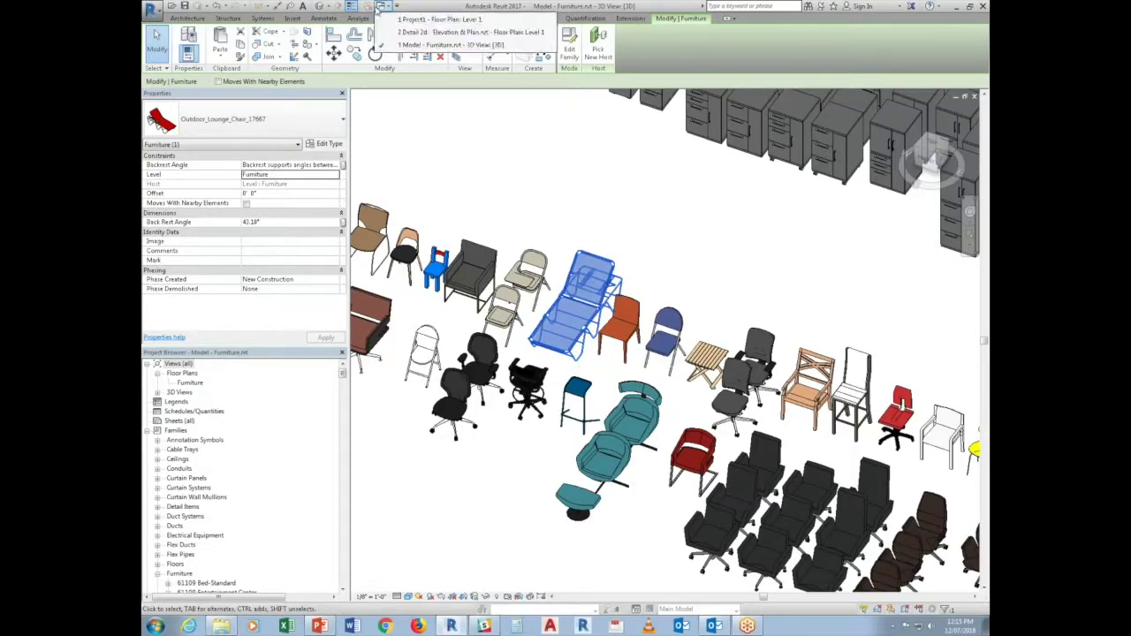
left_click(433, 19)
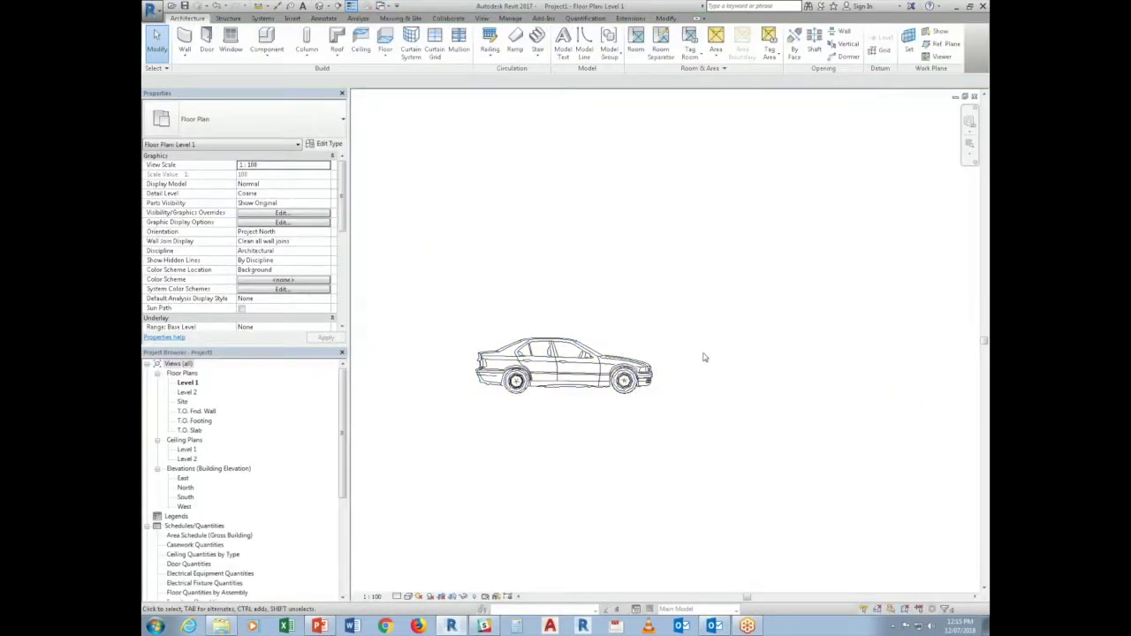
key("ctrl+v")
left_click(592, 361)
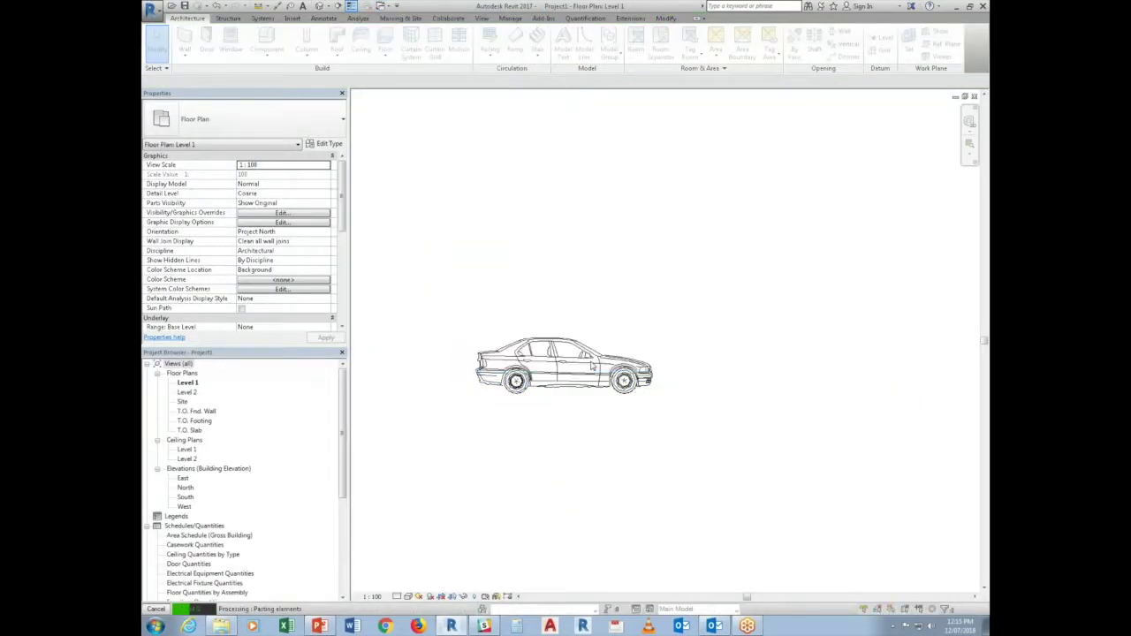
left_click(644, 283)
left_click(518, 199)
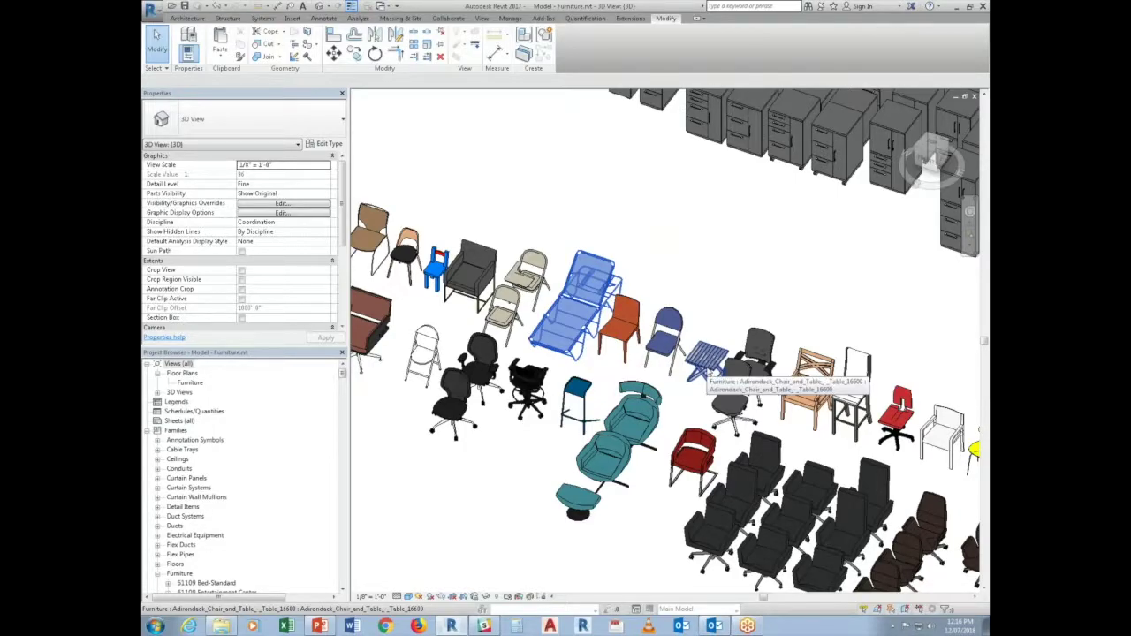
Examine the TV stand, divider screen and portable meeting groups, and inspect the properties of the Haworth_Adamick_Screen
scroll(707, 371, "down", 5)
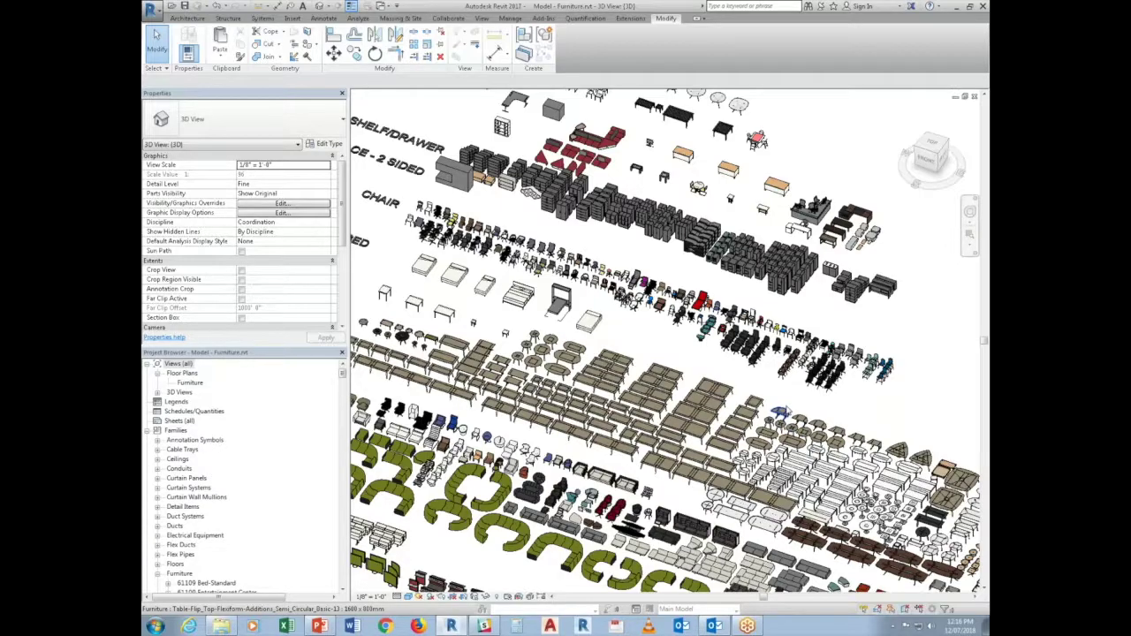
middle_click_drag(429, 471, 892, 415)
scroll(701, 502, "up", 5)
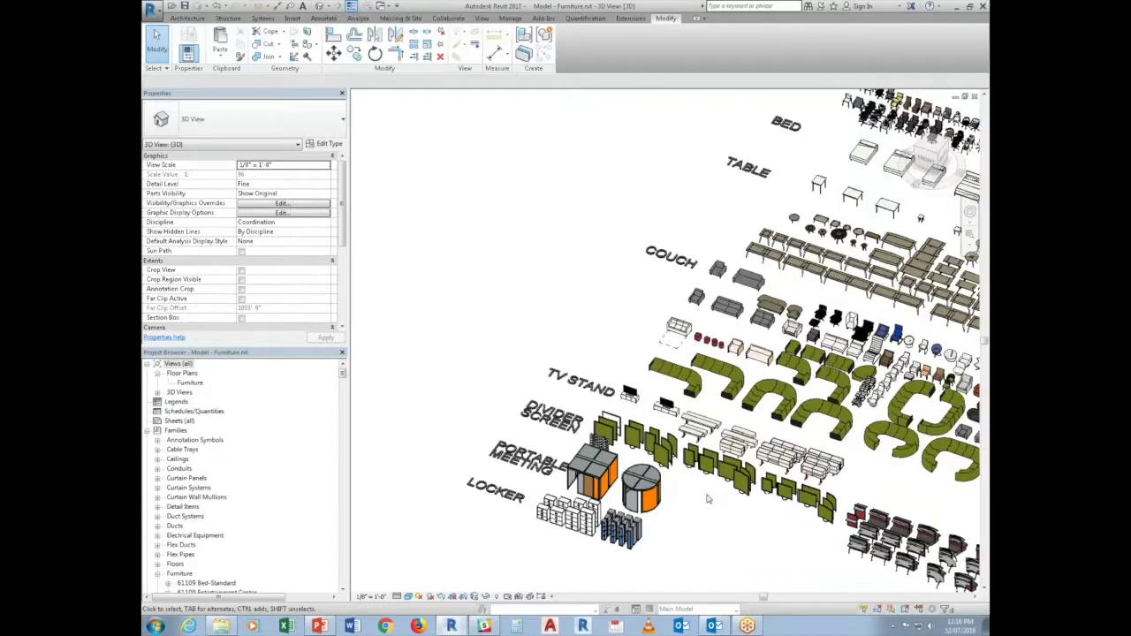
scroll(700, 503, "up", 1)
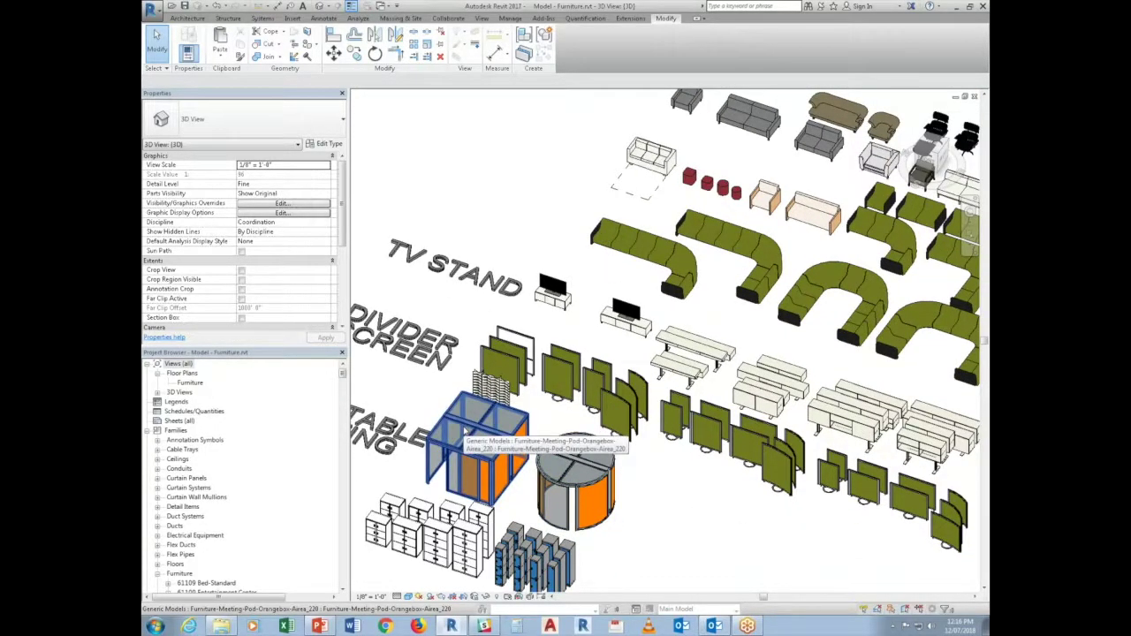
middle_click_drag(466, 430, 580, 470)
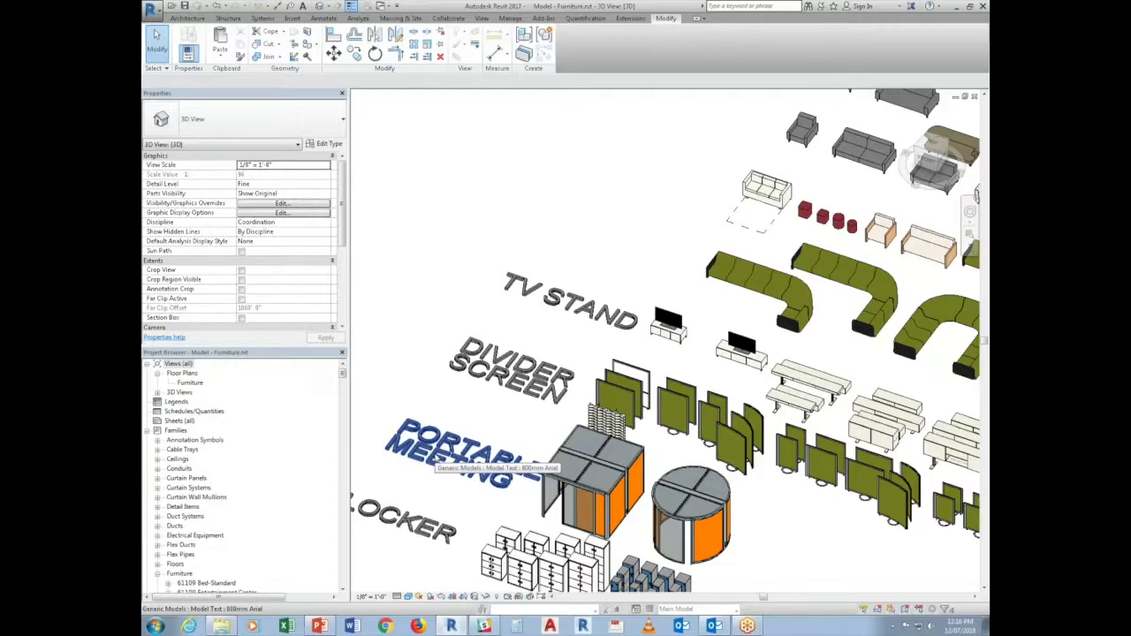
scroll(606, 406, "up", 5)
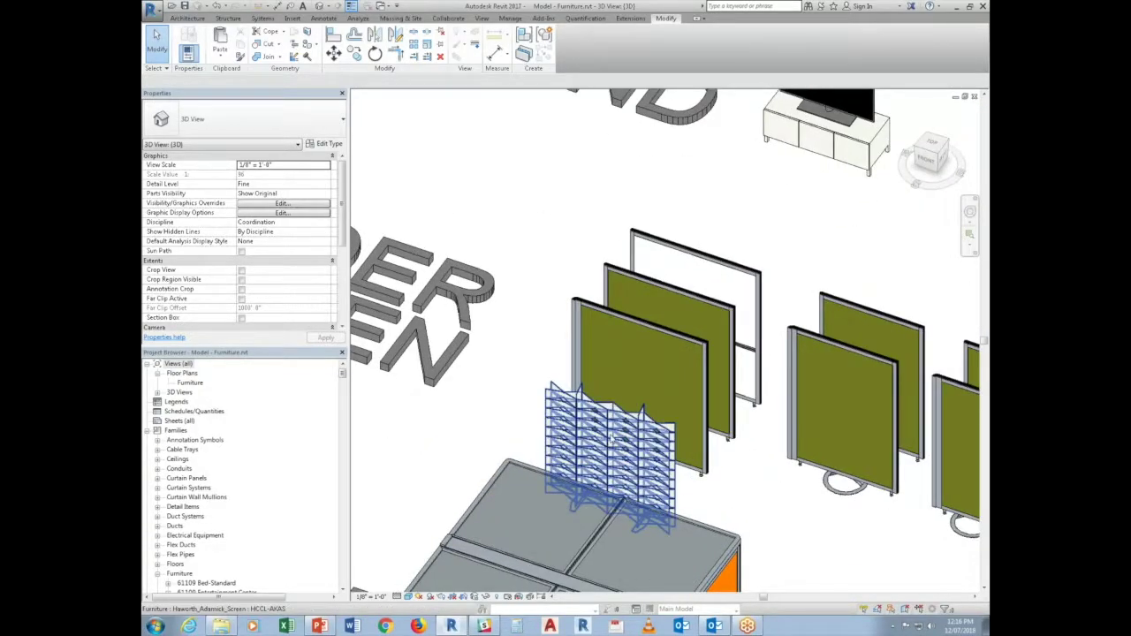
left_click(610, 438)
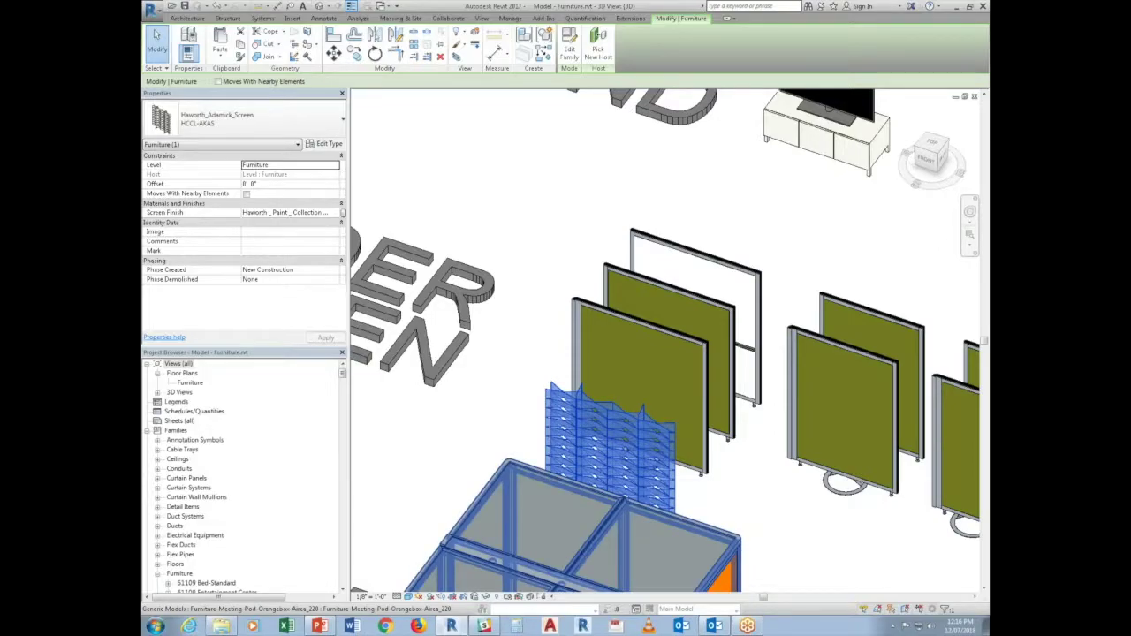
left_click(751, 500)
middle_click_drag(752, 500, 669, 547)
scroll(669, 455, "down", 2)
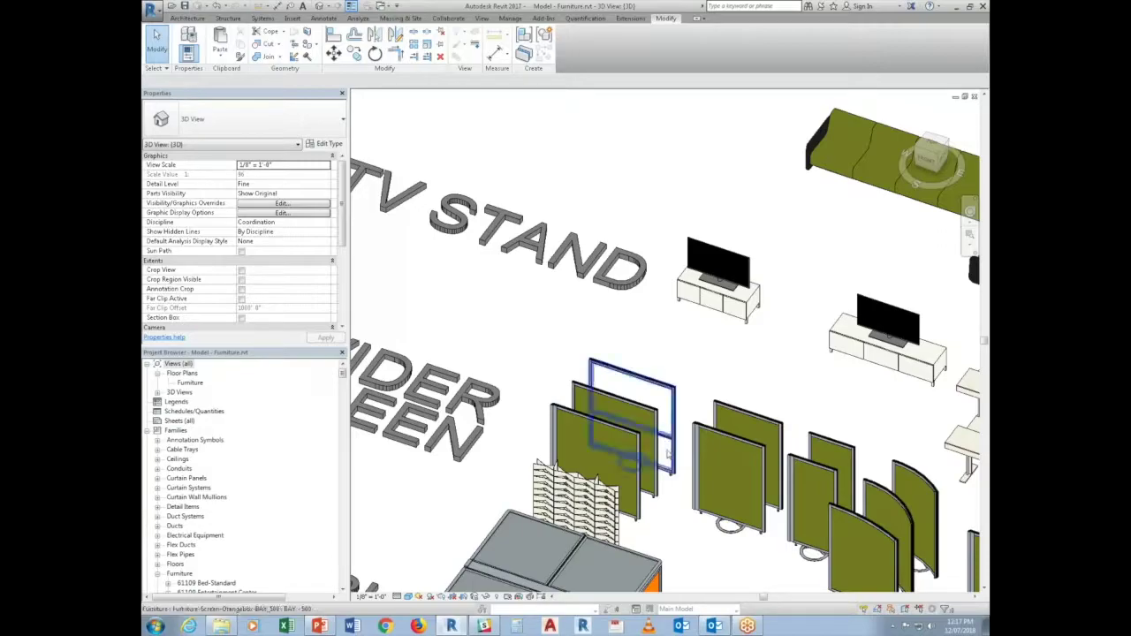
Examine the couch, table, bed, chair and shelf groups laid out across the furniture 3D view
middle_click_drag(670, 455, 354, 446)
scroll(598, 482, "down", 2)
scroll(599, 481, "down", 3)
middle_click_drag(598, 481, 494, 505)
scroll(636, 552, "up", 3)
scroll(710, 473, "up", 1)
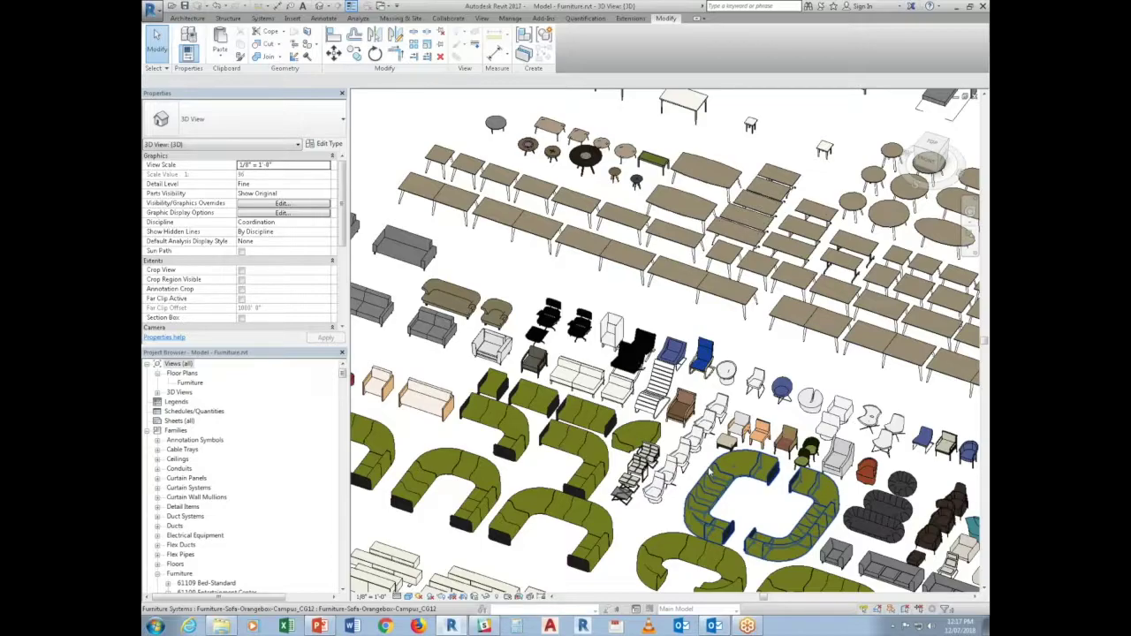
middle_click_drag(710, 475, 559, 524)
middle_click_drag(787, 521, 606, 471)
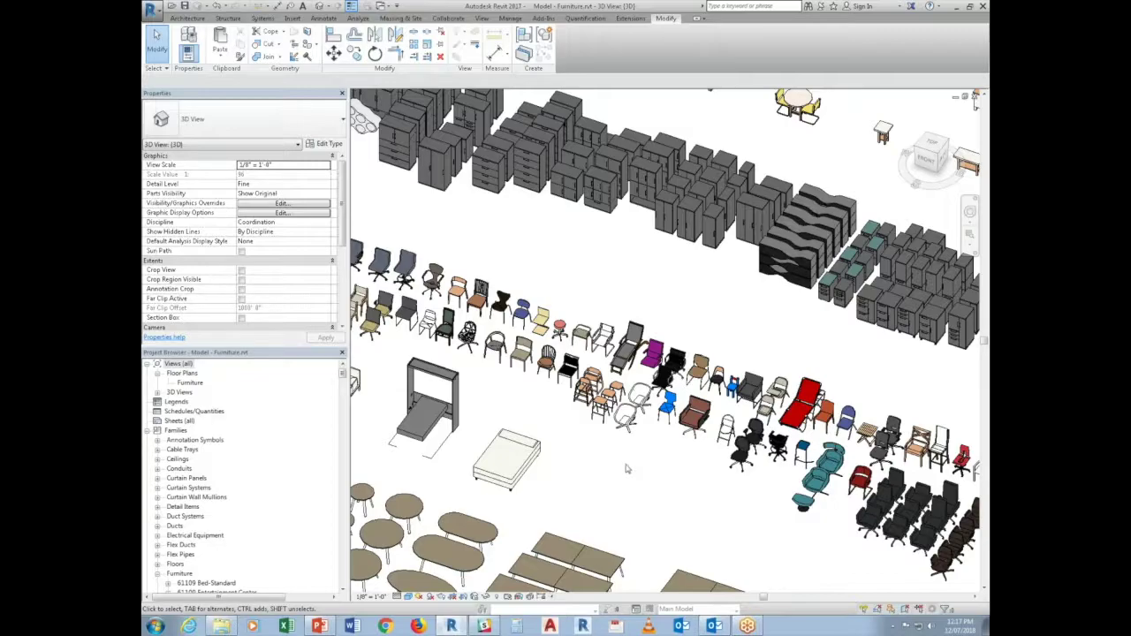
scroll(625, 468, "down", 1)
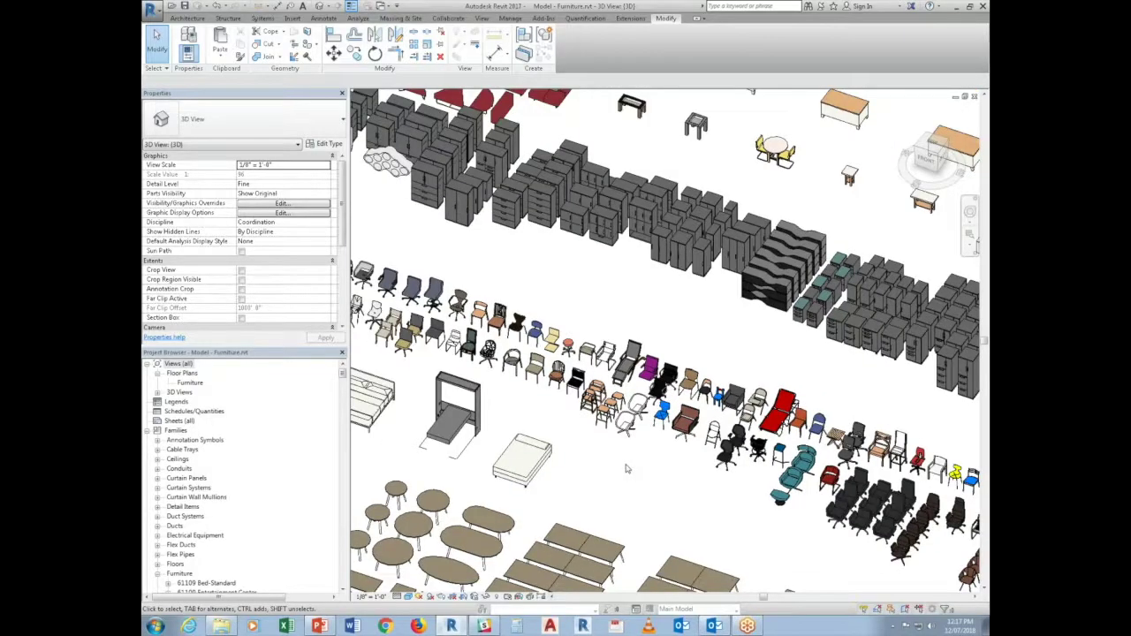
scroll(627, 469, "down", 2)
middle_click_drag(376, 327, 605, 449)
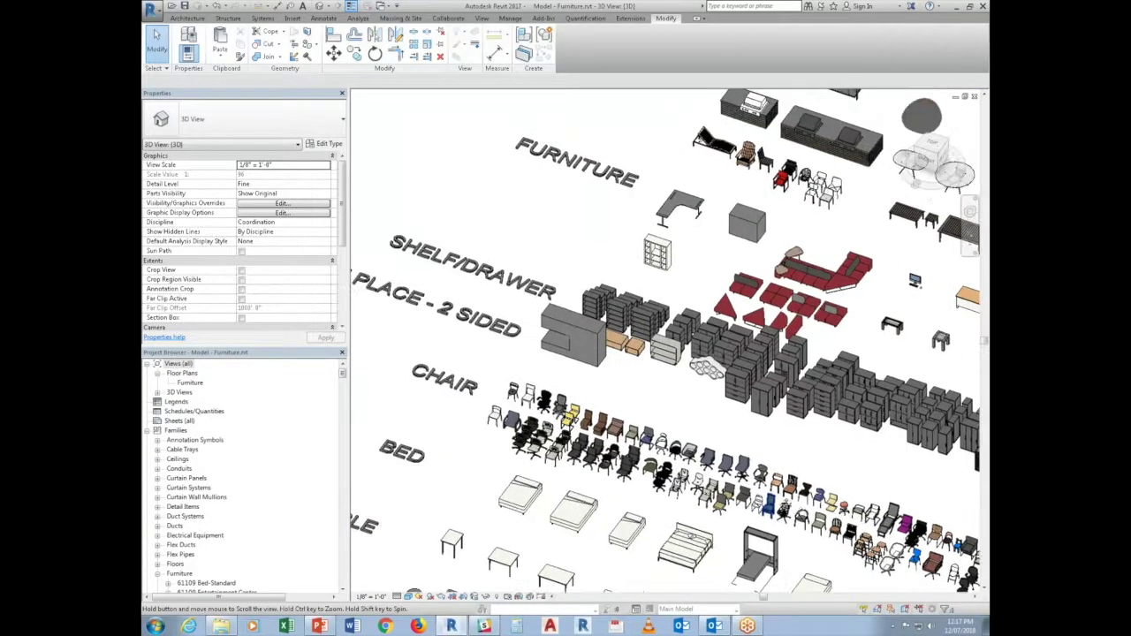
scroll(591, 444, "up", 3)
scroll(490, 344, "up", 1)
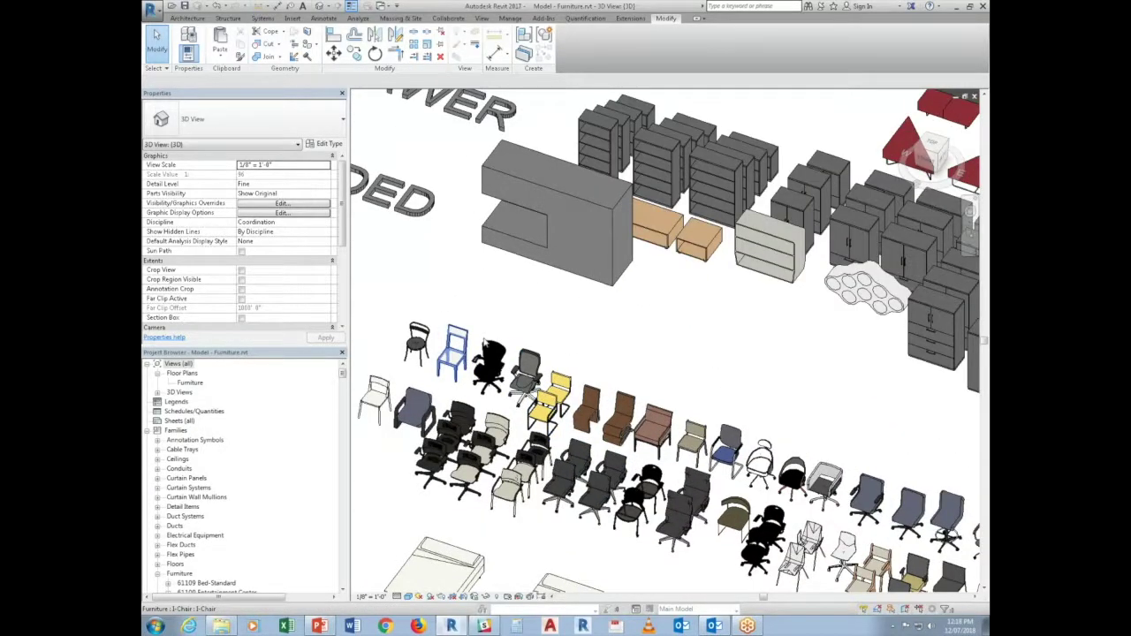
Inspect the black Chair - Workstation up close, including the mesh geometry of its base, and clear the selection
scroll(485, 341, "up", 4)
scroll(574, 428, "down", 2)
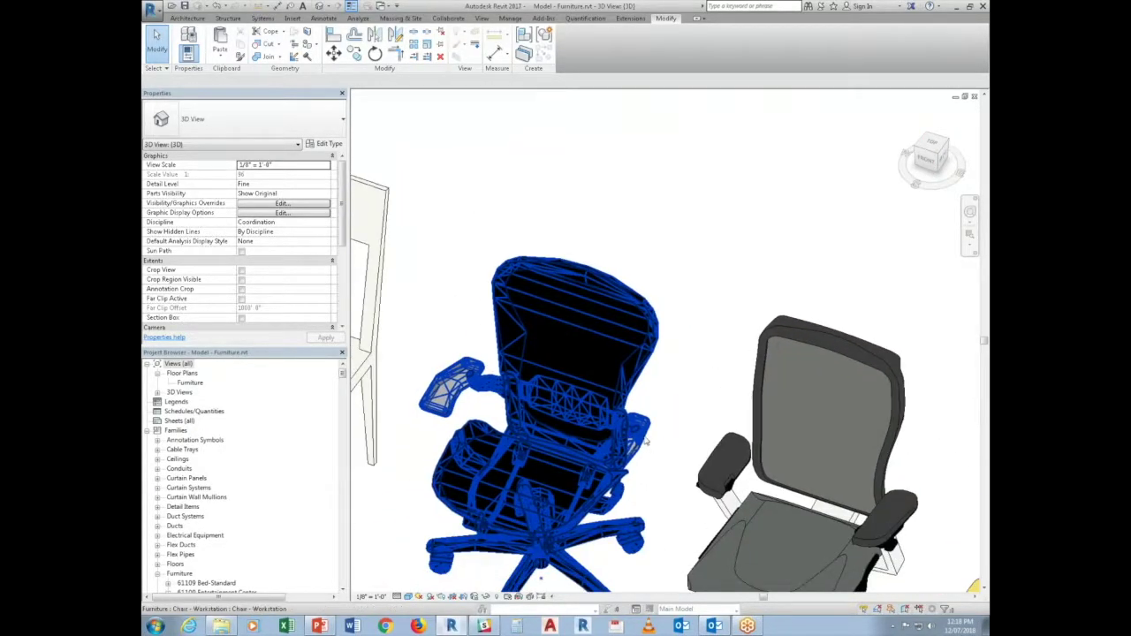
left_click(599, 474)
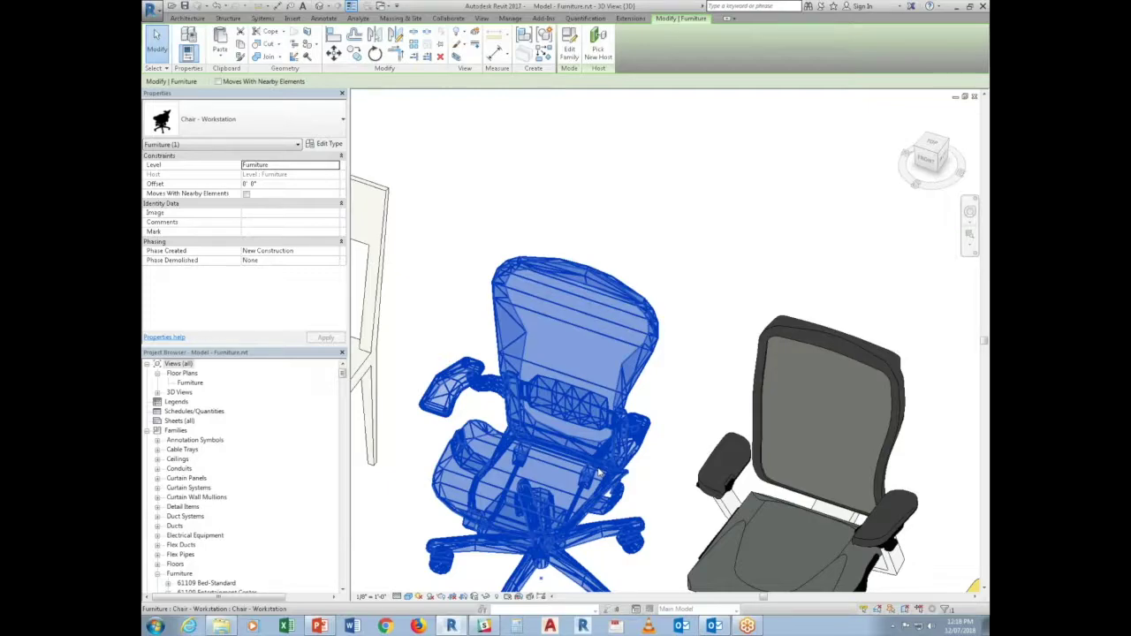
scroll(535, 576, "up", 1)
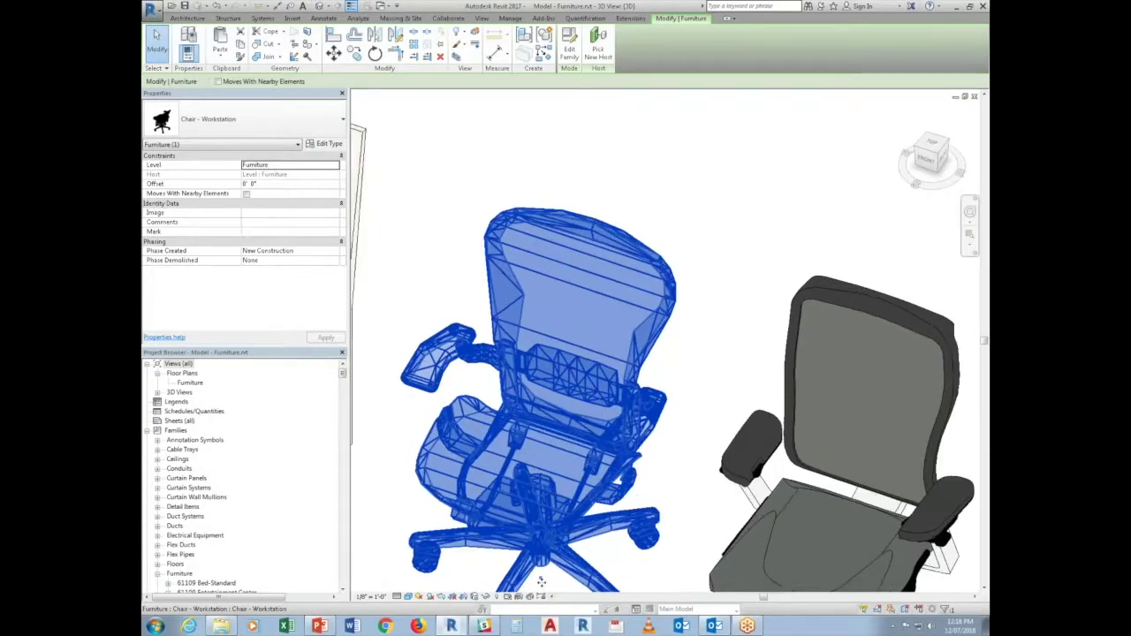
scroll(541, 580, "up", 10)
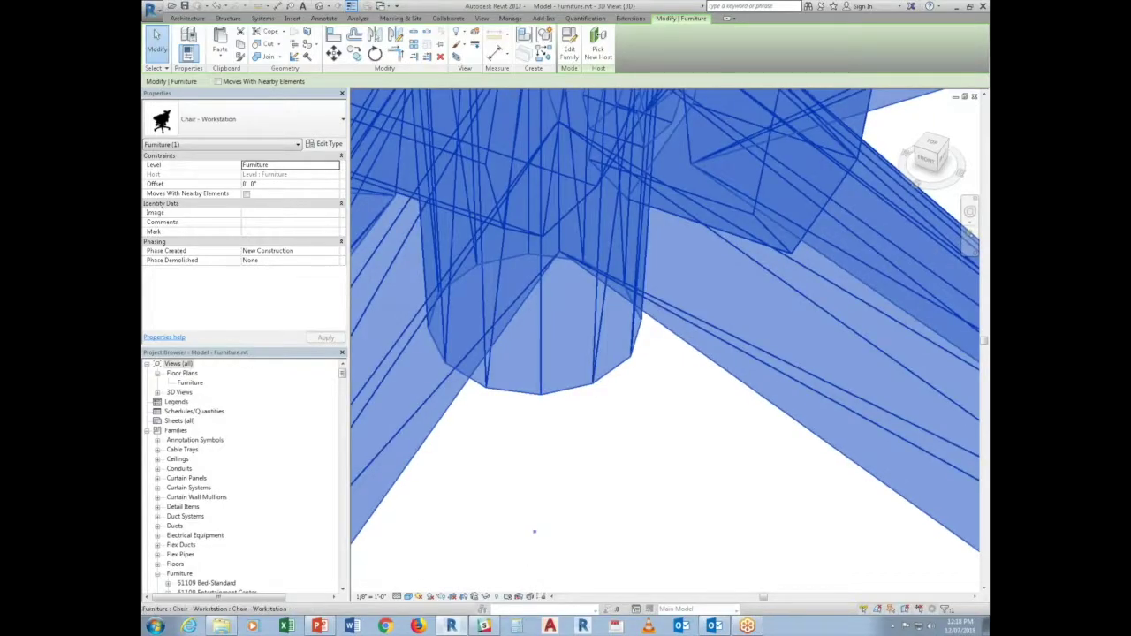
scroll(534, 531, "down", 10)
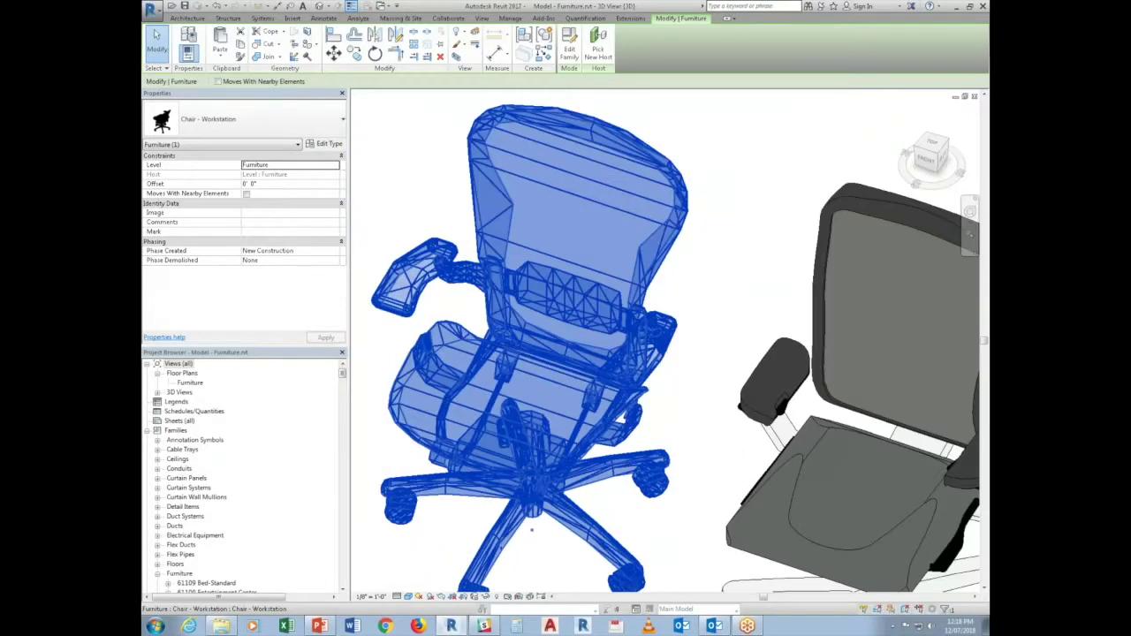
scroll(510, 400, "down", 2)
left_click(668, 437)
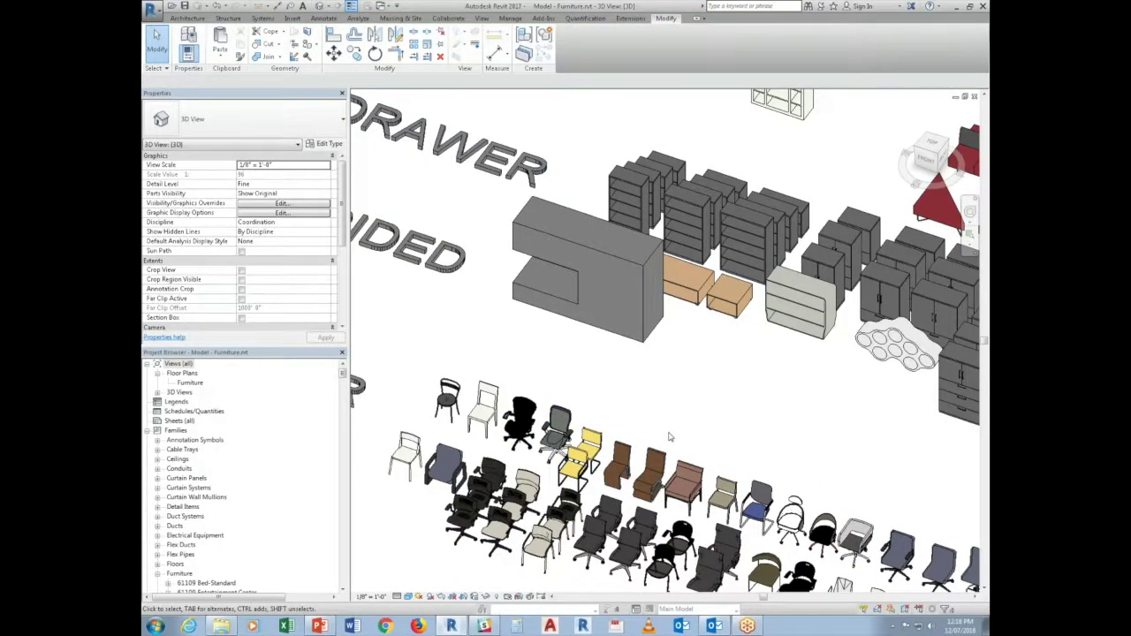
Open the Model - Transportation.rvt file from the Model library folder
left_click(172, 6)
left_click(565, 334)
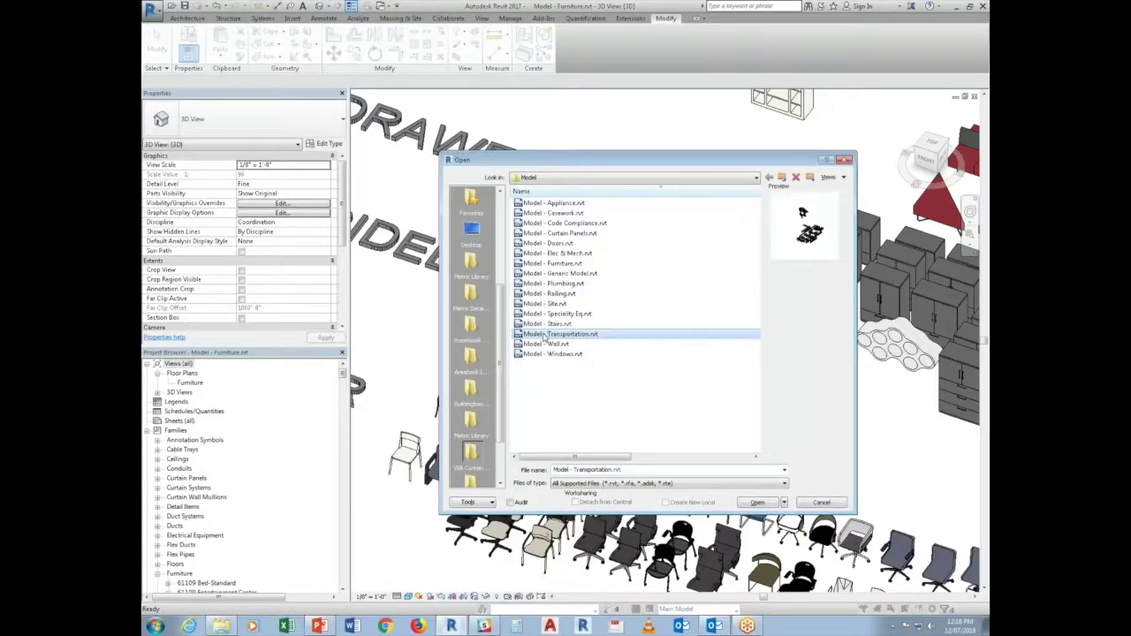
left_click(769, 501)
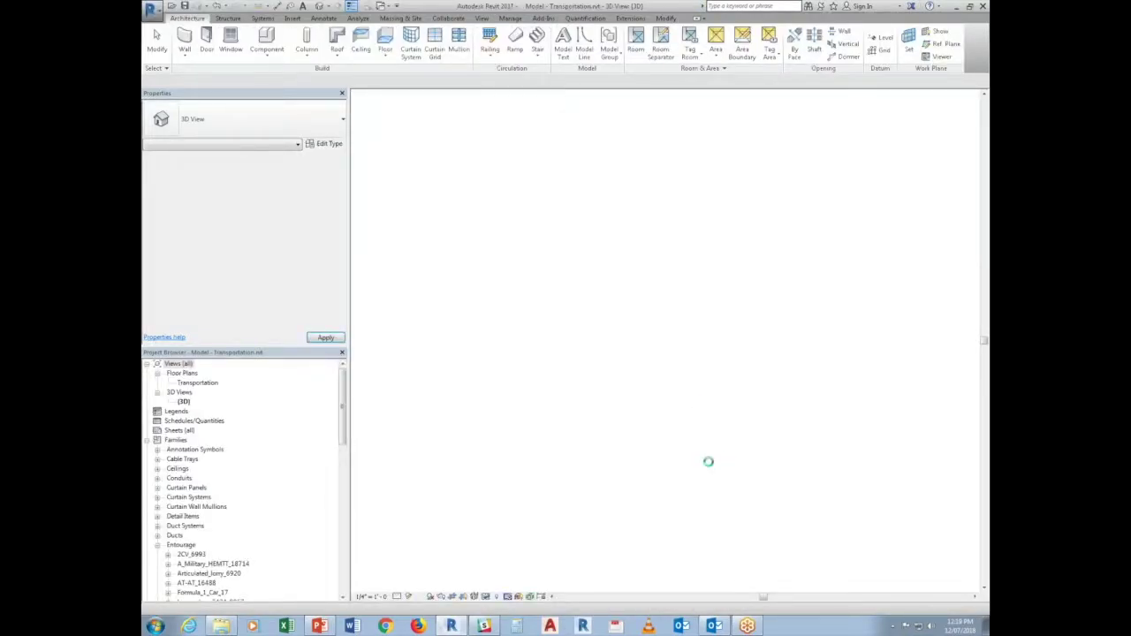
Examine the AT-AT walkers, trains, cars, trucks and construction vehicles laid out across the transportation 3D view
scroll(680, 521, "up", 3)
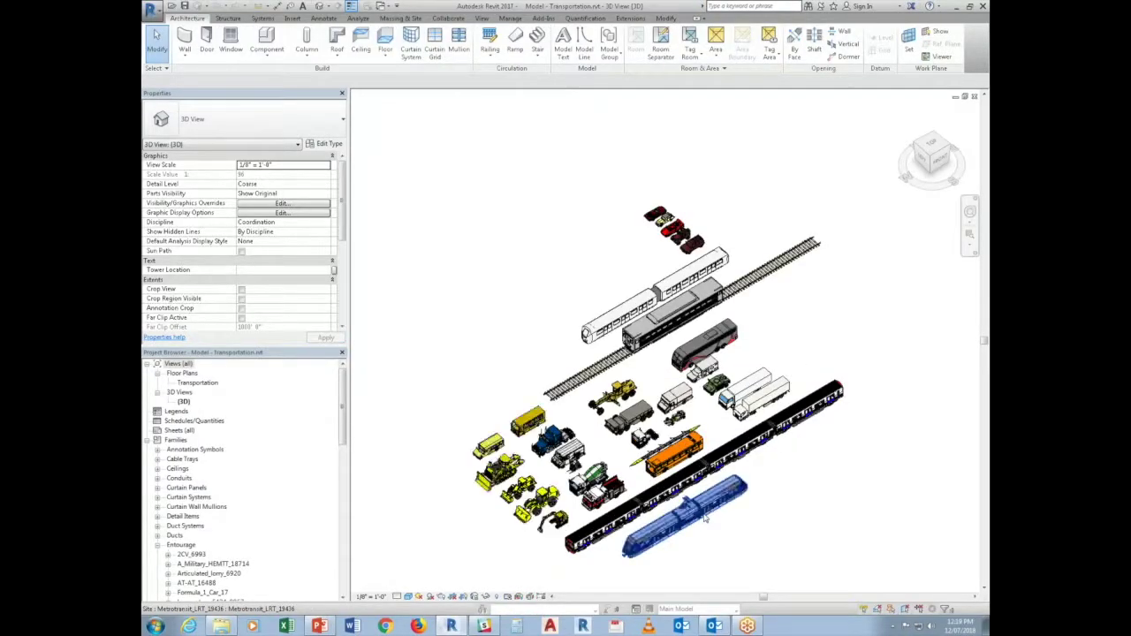
scroll(689, 531, "down", 3)
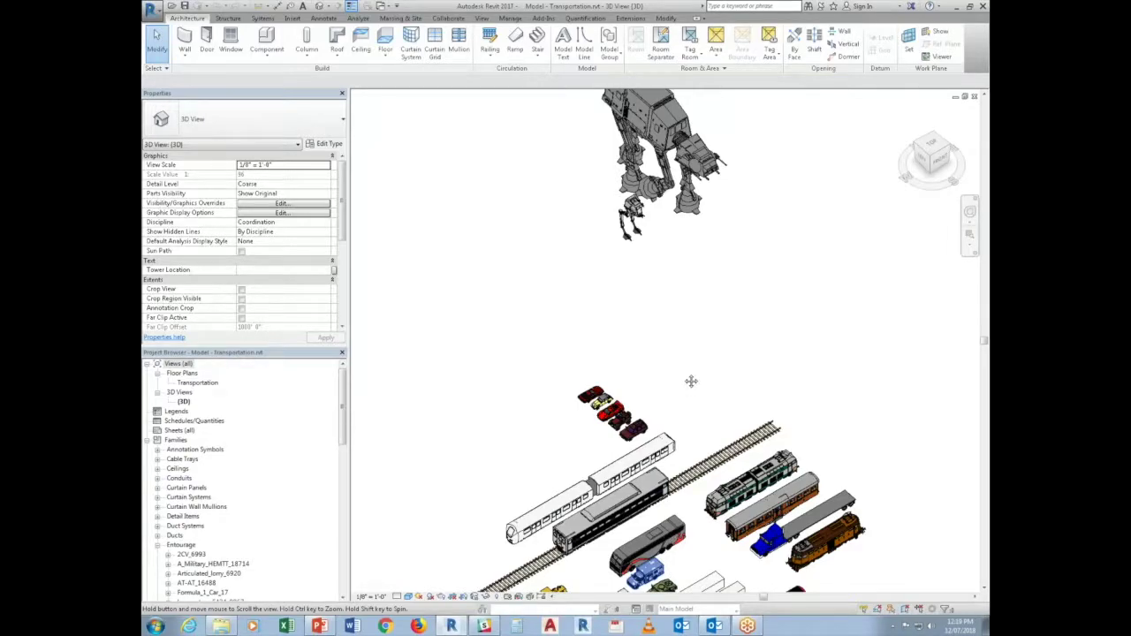
scroll(686, 353, "up", 3)
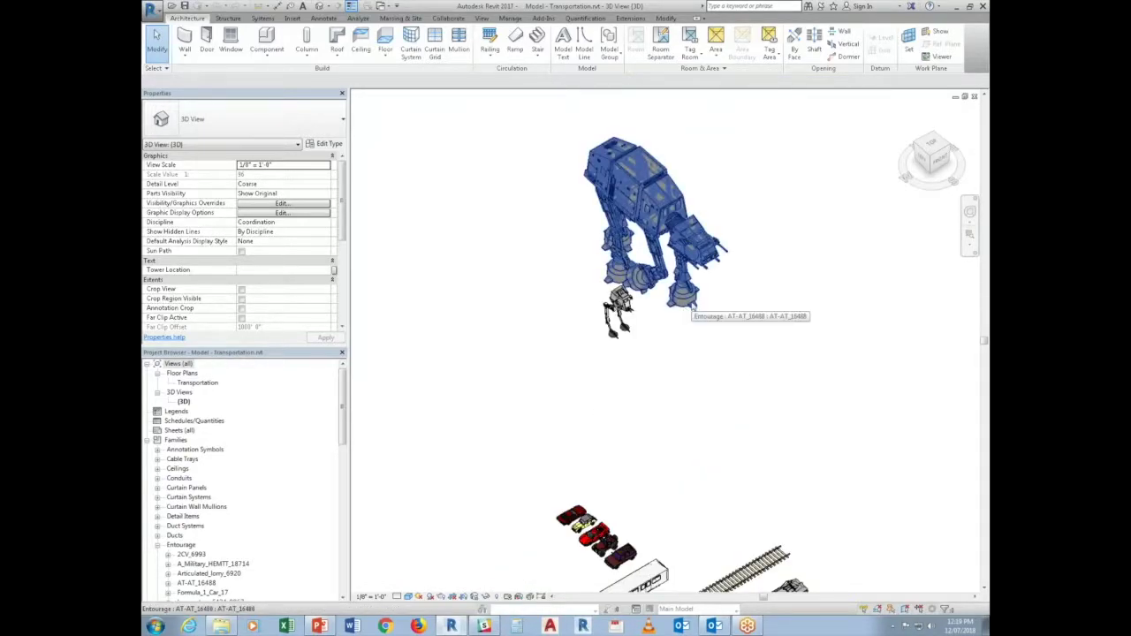
scroll(745, 376, "down", 2)
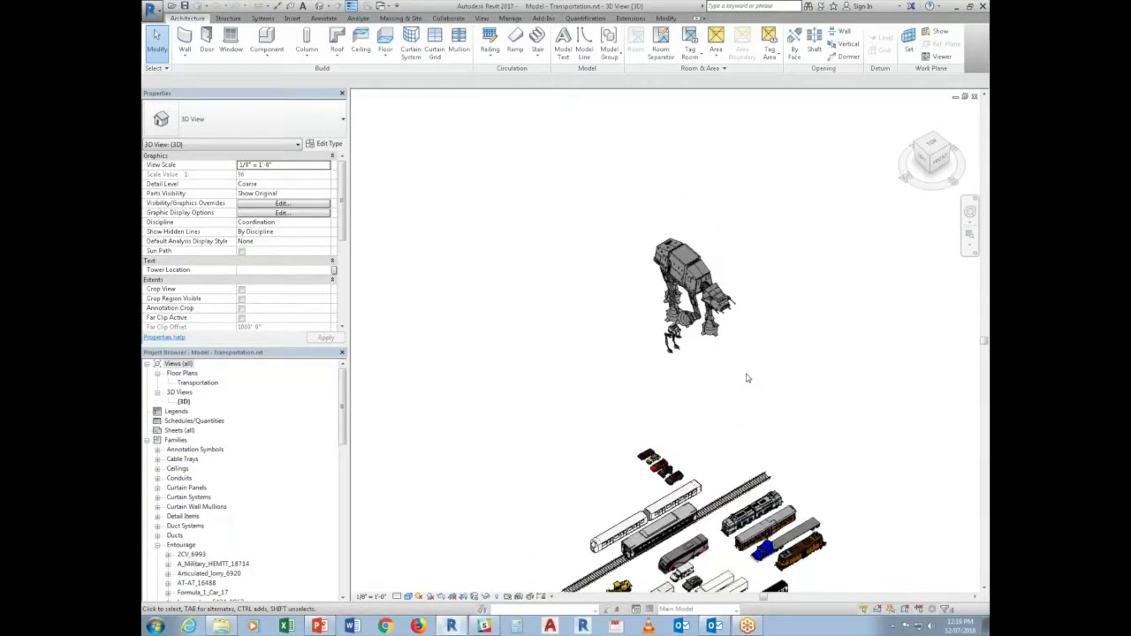
middle_click_drag(745, 377, 751, 228)
scroll(484, 339, "up", 4)
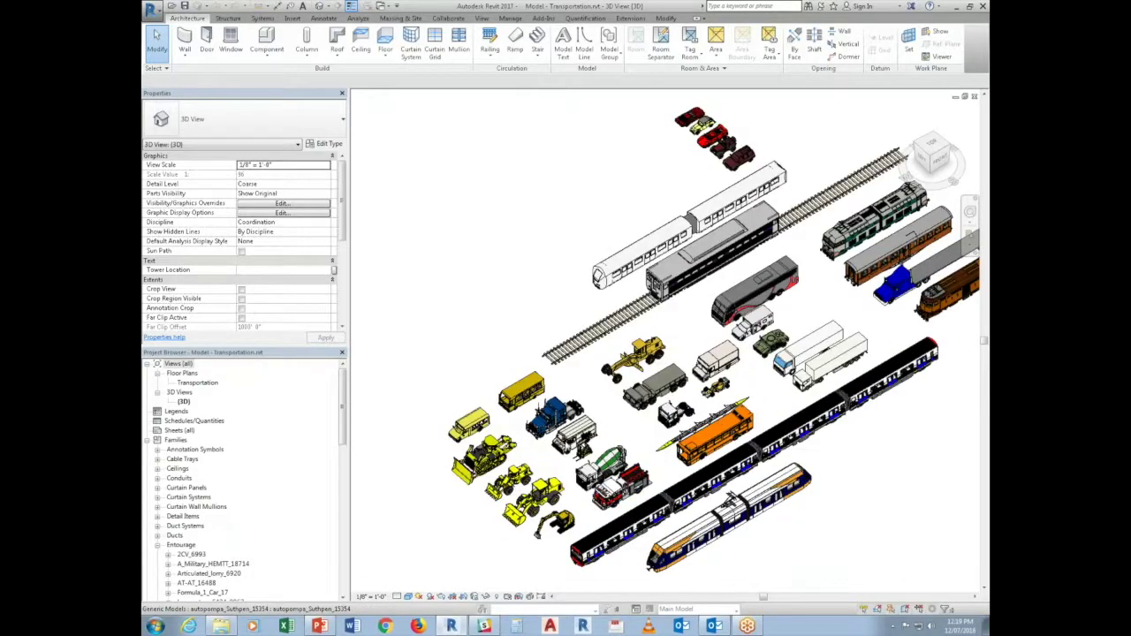
middle_click_drag(624, 515, 458, 632)
middle_click_drag(593, 192, 571, 346)
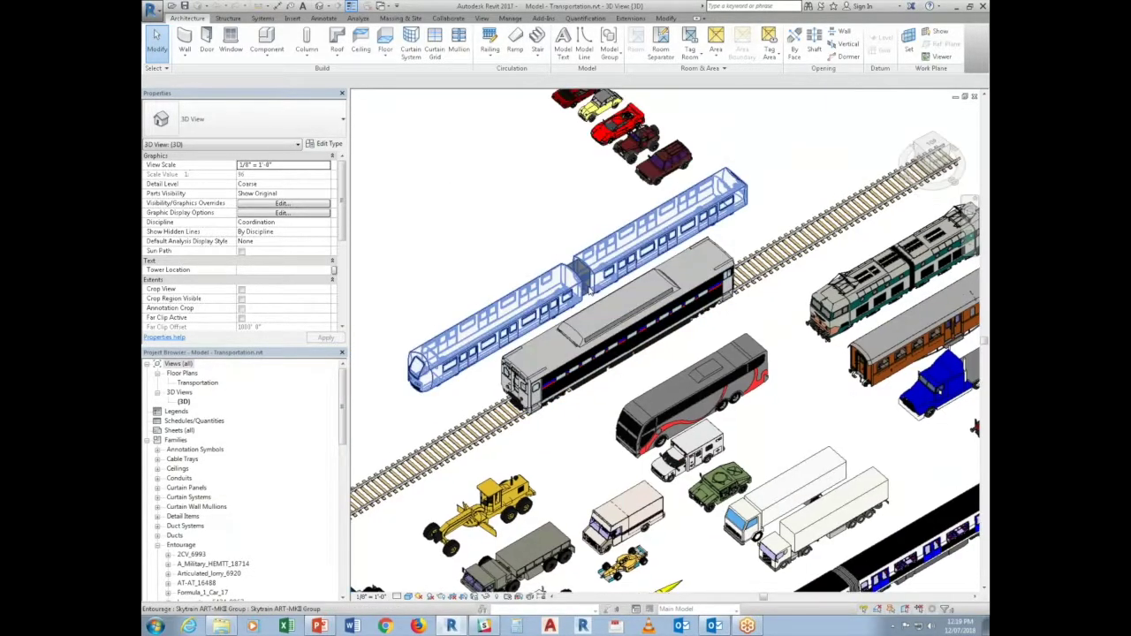
Inspect the properties of the Skytrain ART-MKII Group and look closely at the row of five cars behind it
left_click(597, 291)
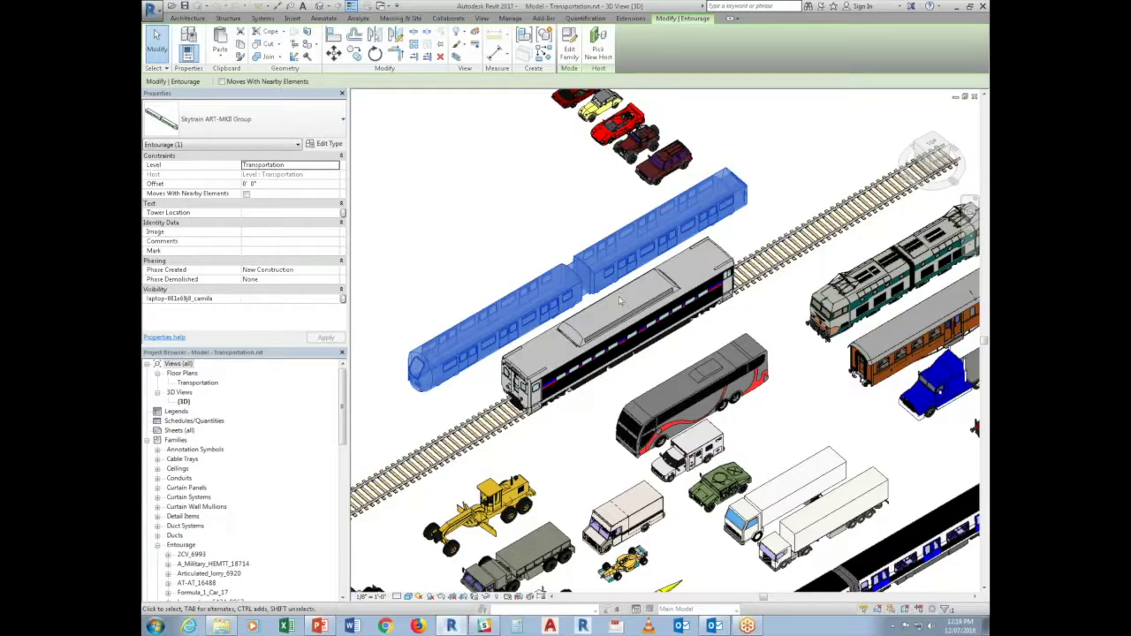
scroll(593, 457, "up", 1)
middle_click_drag(565, 382, 529, 591)
scroll(556, 274, "up", 5)
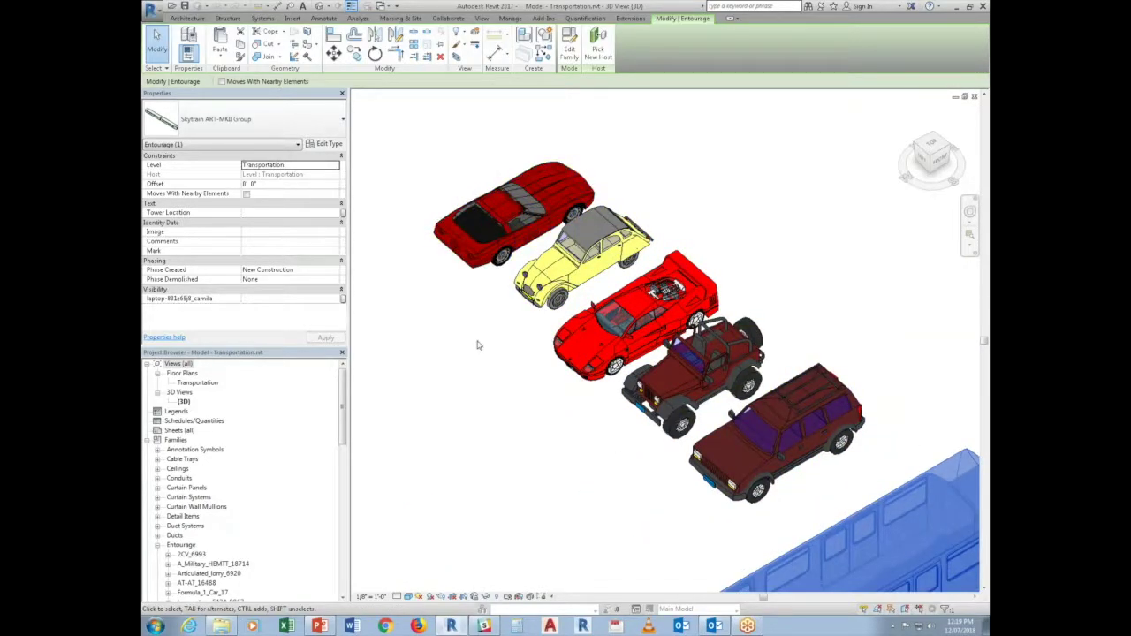
scroll(526, 274, "down", 5)
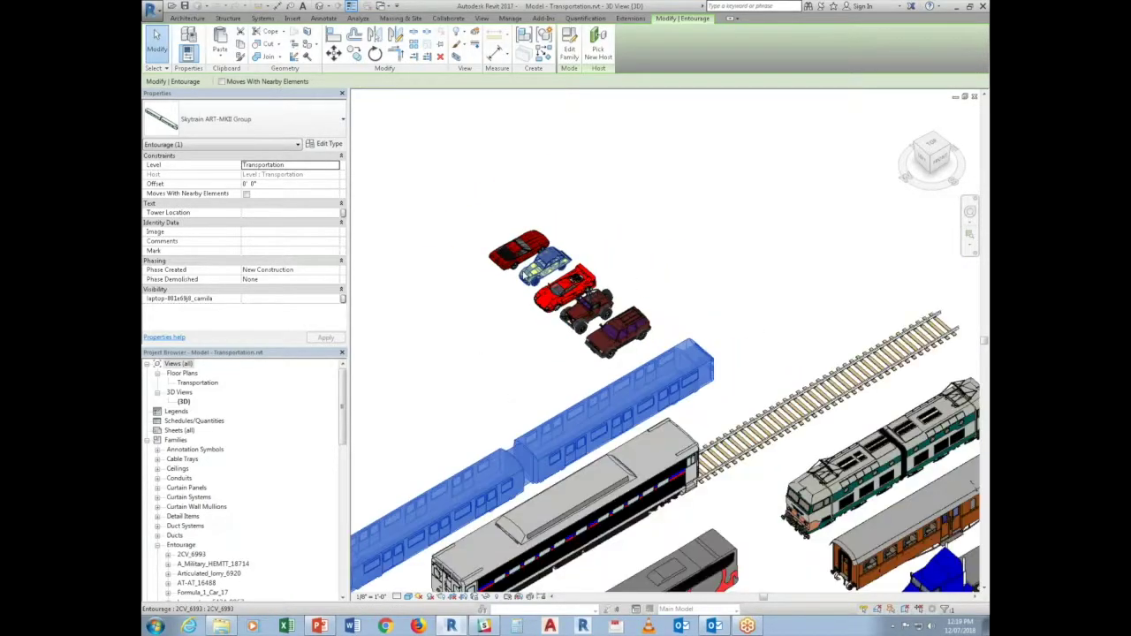
scroll(718, 506, "down", 1)
scroll(715, 495, "up", 3)
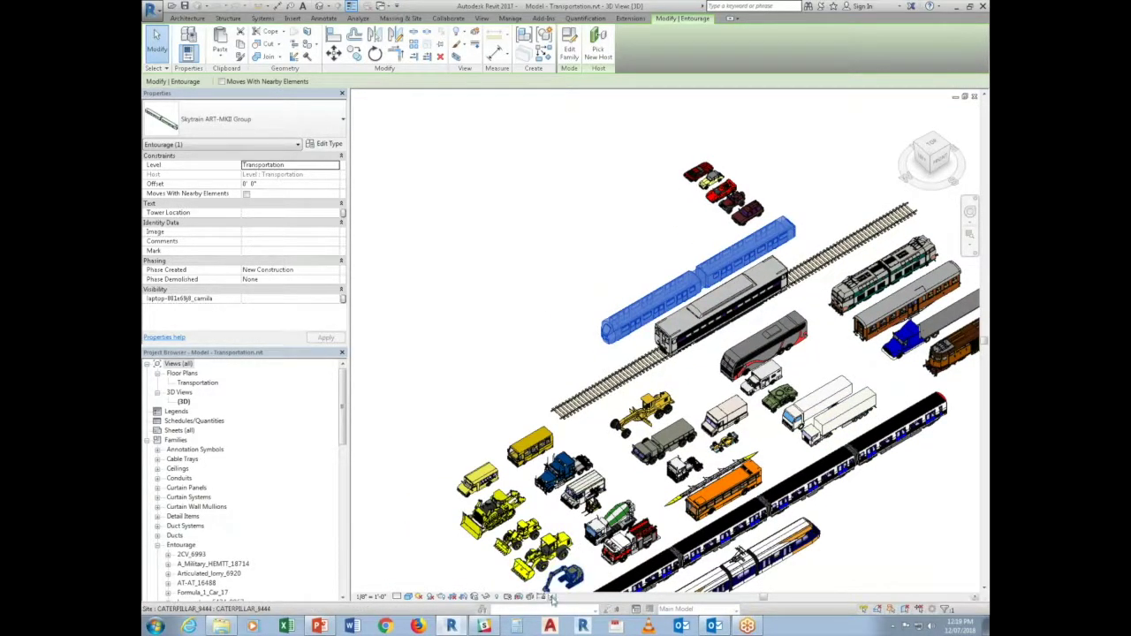
Inspect the red fire truck's properties, clear the selection and examine the surrounding construction vehicles, trucks and trains
scroll(565, 590, "up", 5)
scroll(734, 464, "up", 2)
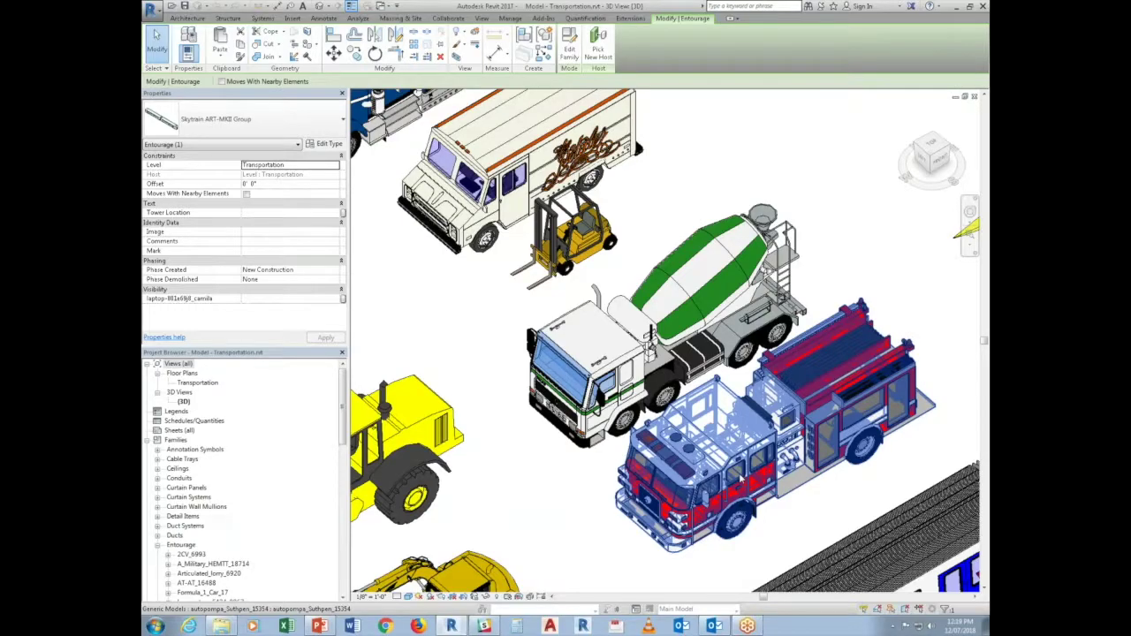
left_click(741, 476)
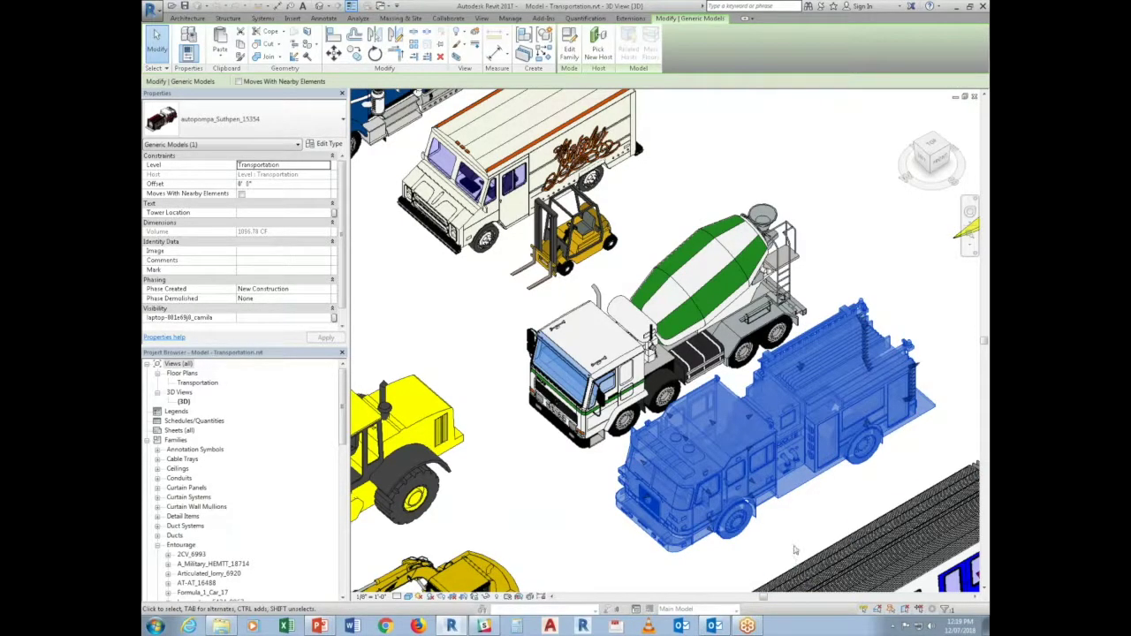
left_click(794, 550)
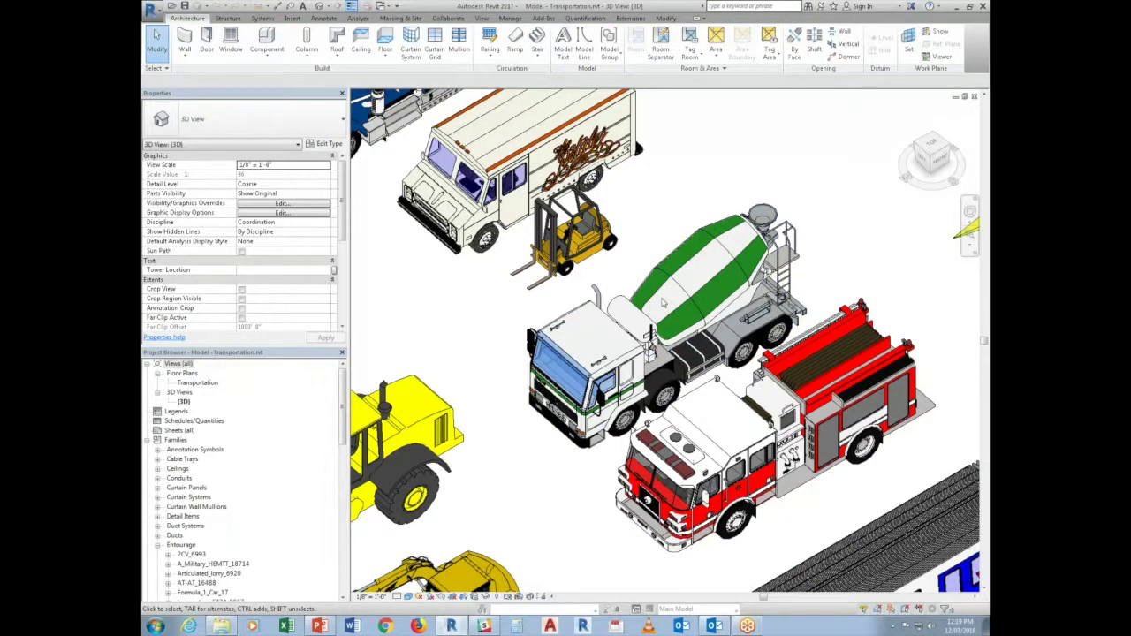
scroll(663, 302, "down", 2)
scroll(661, 302, "down", 3)
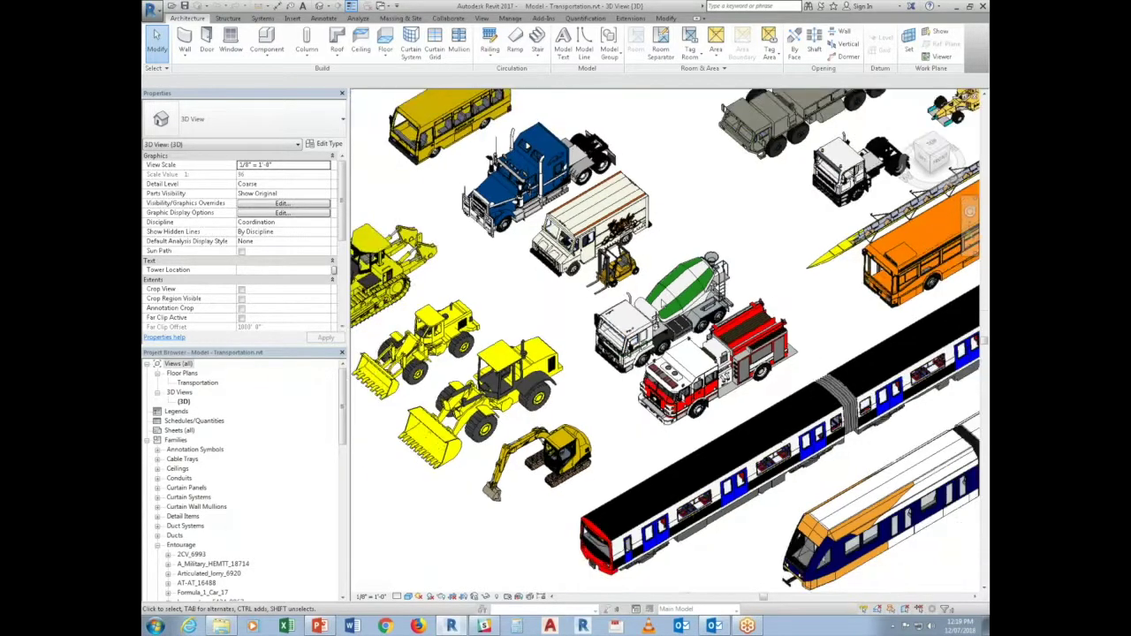
middle_click_drag(627, 406, 599, 523)
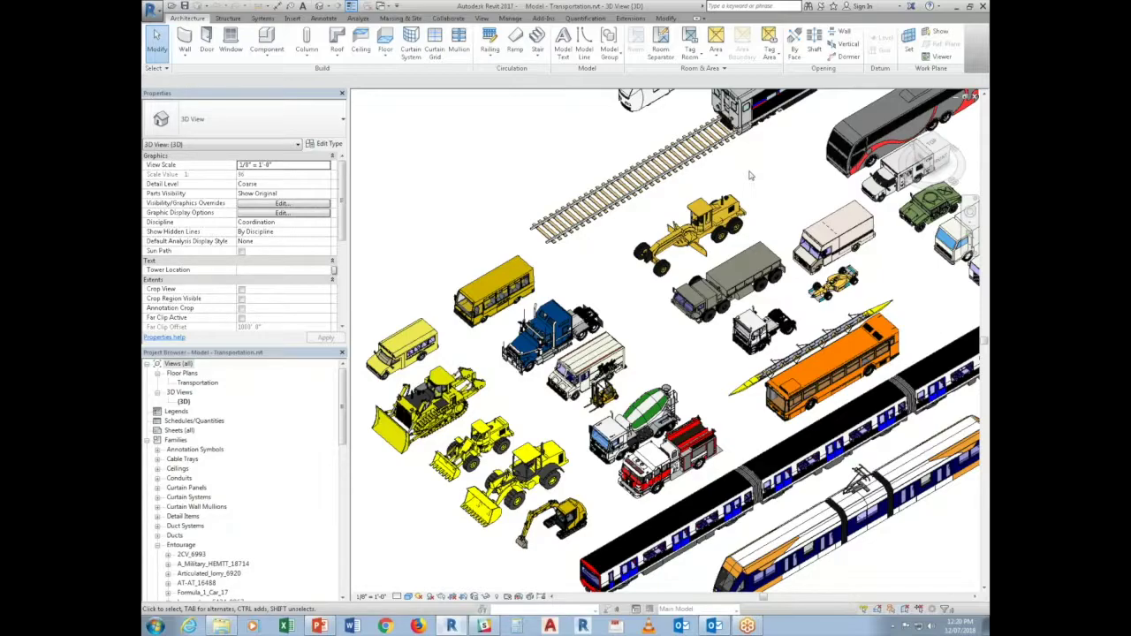
scroll(528, 210, "up", 3)
middle_click_drag(529, 210, 624, 335)
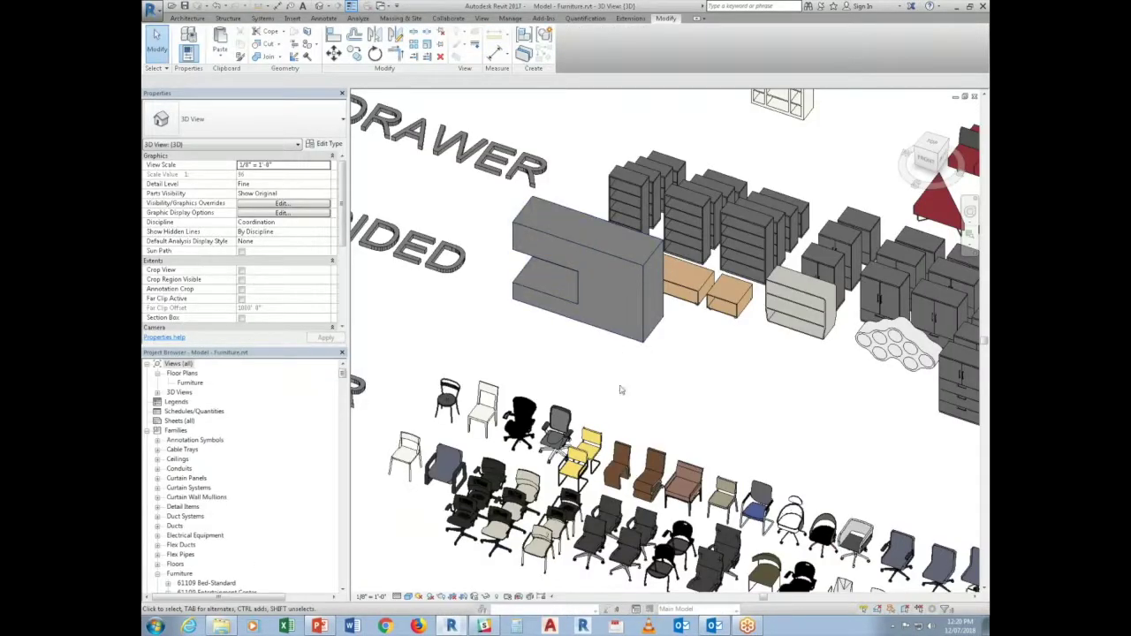
Switch to the Revit contents presentation in PowerPoint and review the "Content is King" and "Content – work in progress" slides
scroll(633, 394, "down", 3)
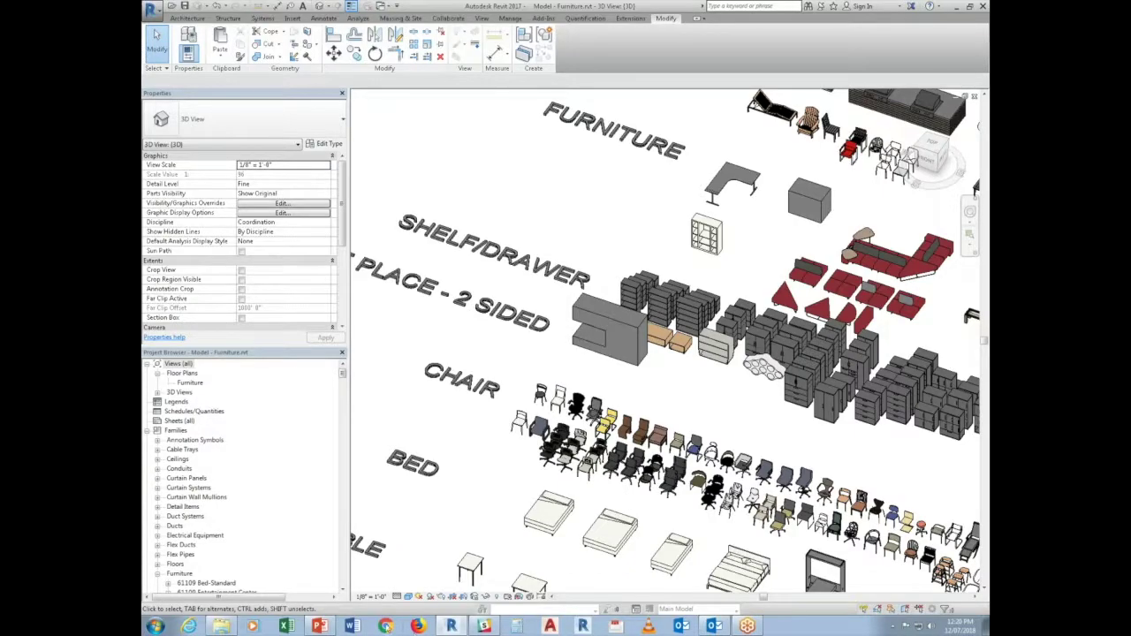
left_click(319, 626)
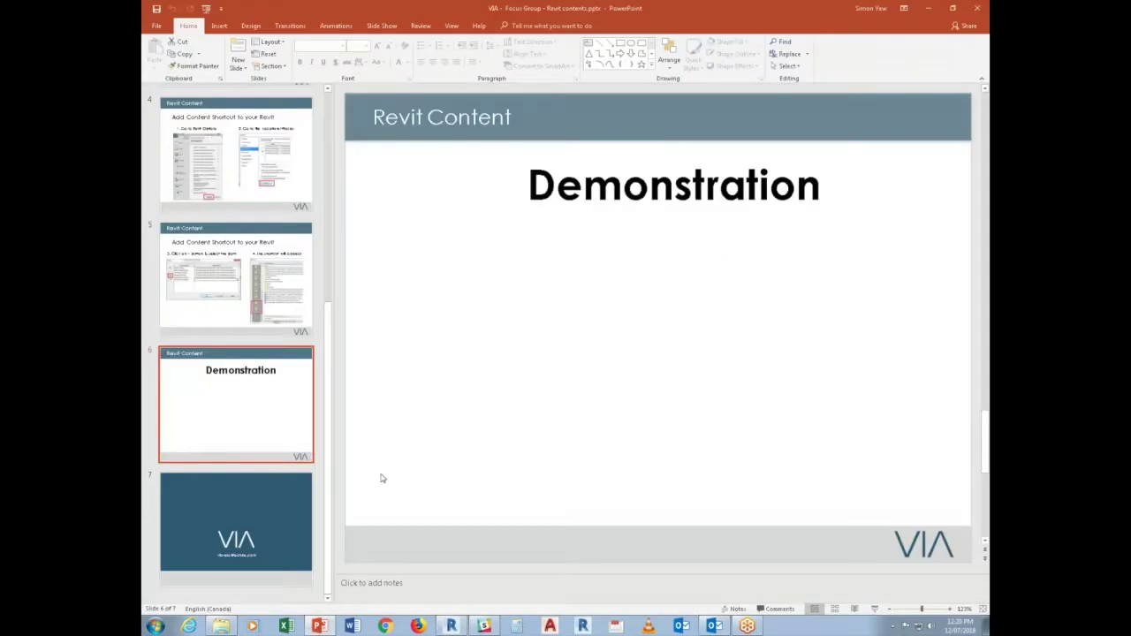
scroll(227, 350, "up", 5)
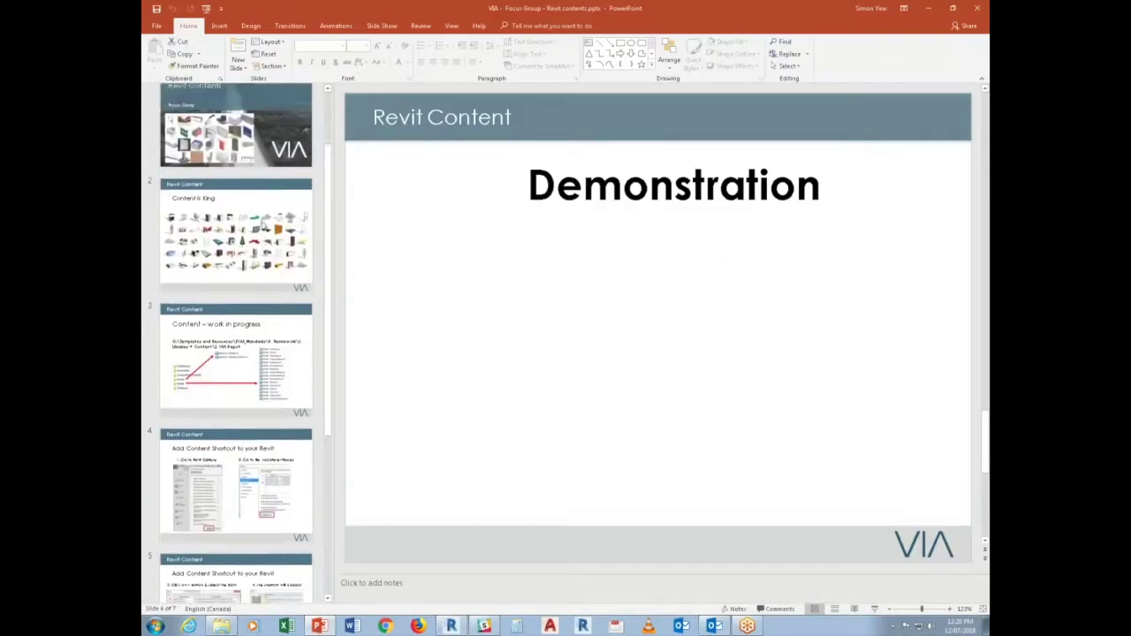
left_click(227, 350)
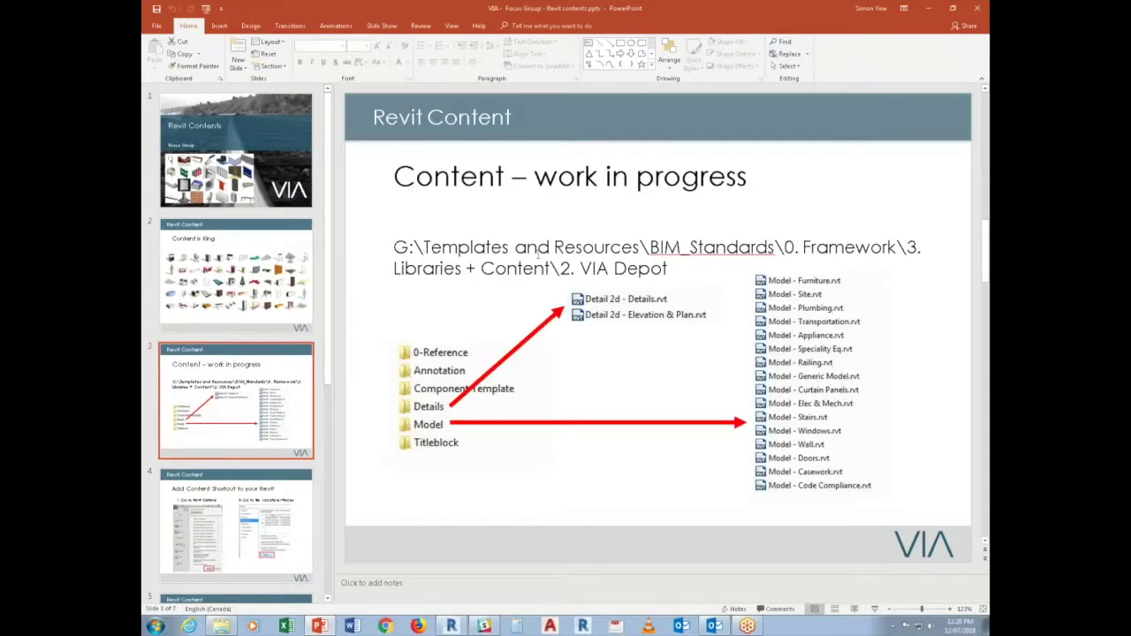
key("Up")
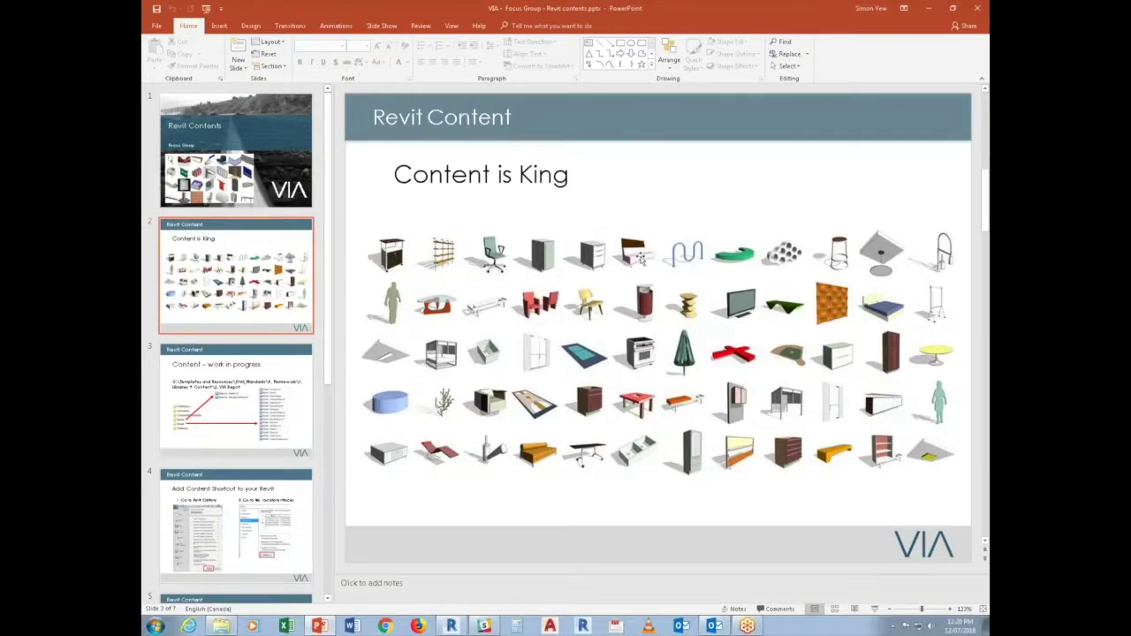
key("Down")
key("Down")
key("Up")
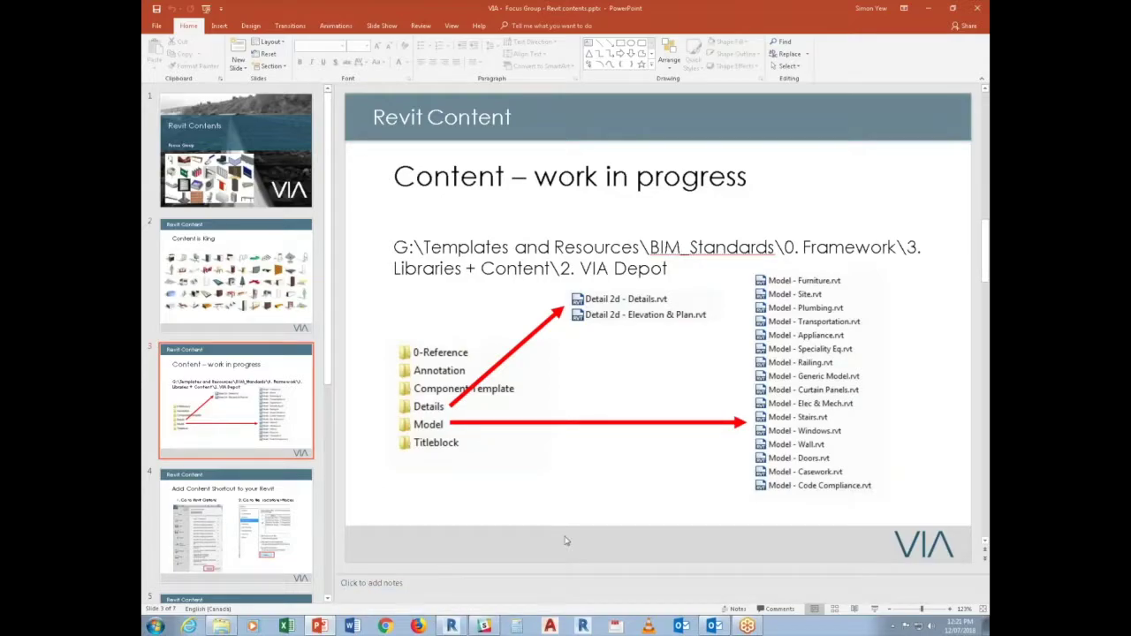
Close the Revit contents presentation and the furniture model, returning to Project1's Level 1 floor plan
left_click(976, 9)
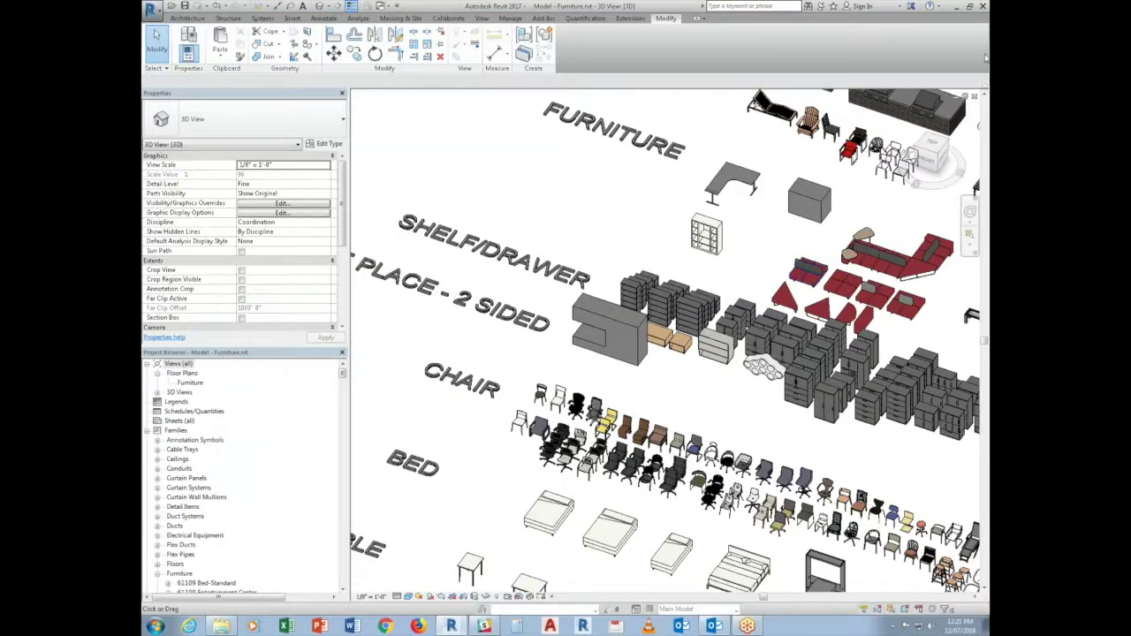
left_click(981, 96)
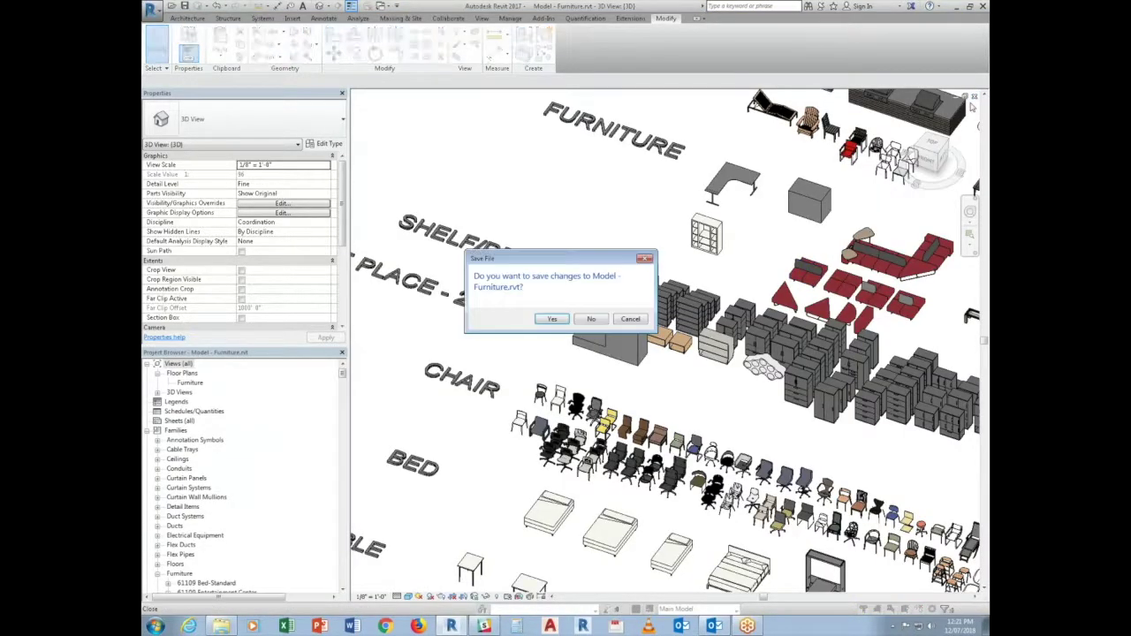
left_click(621, 318)
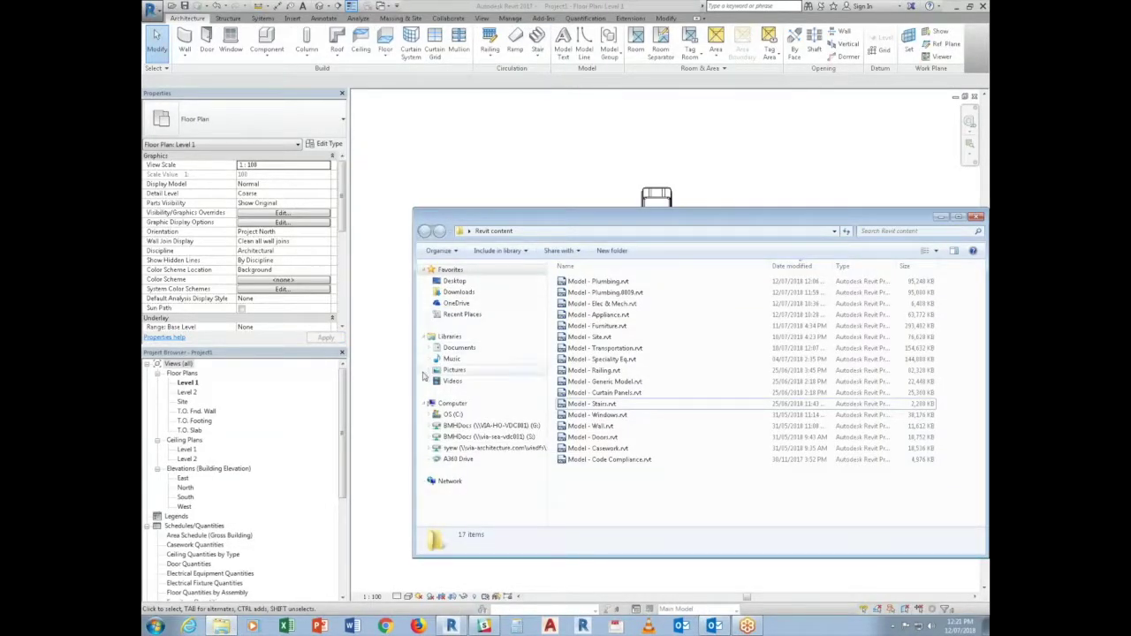
From G:\Templates and Resources\BIM_Standards\4. Help and Training, open the Revit Family Creation presentation in the T010 folder of the How-to Guides
left_click(484, 426)
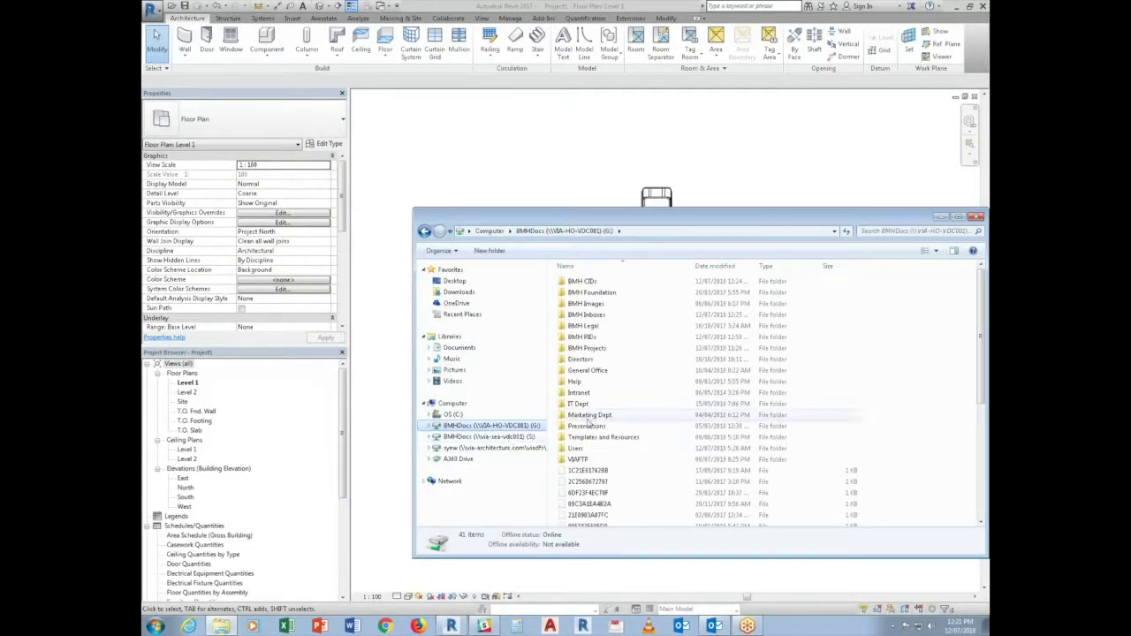
double_click(603, 437)
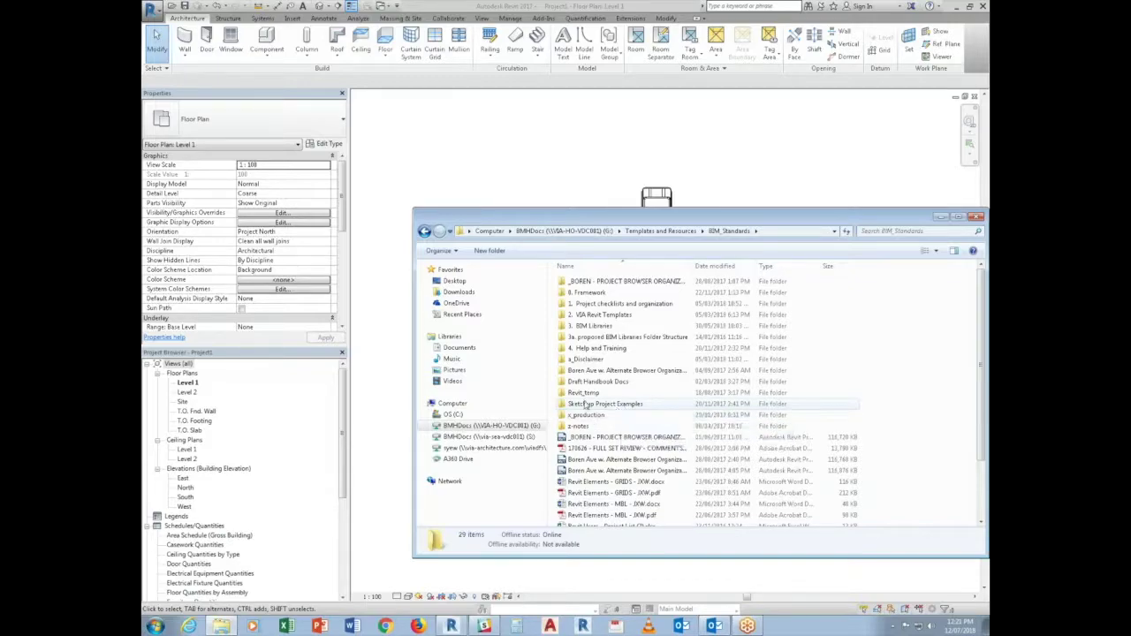
double_click(597, 348)
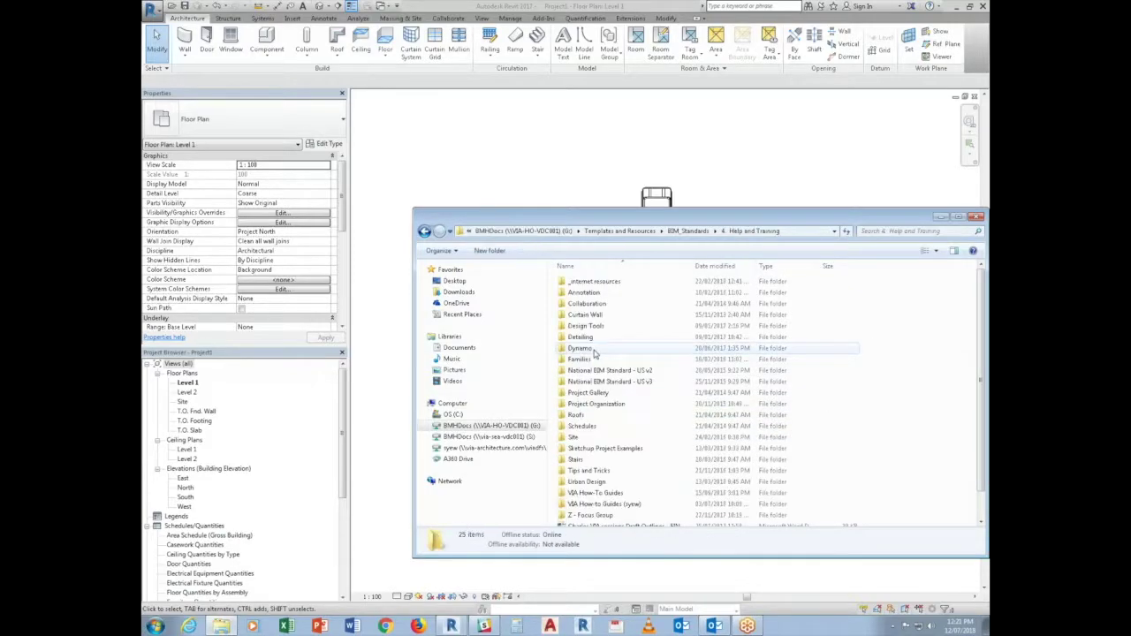
double_click(606, 504)
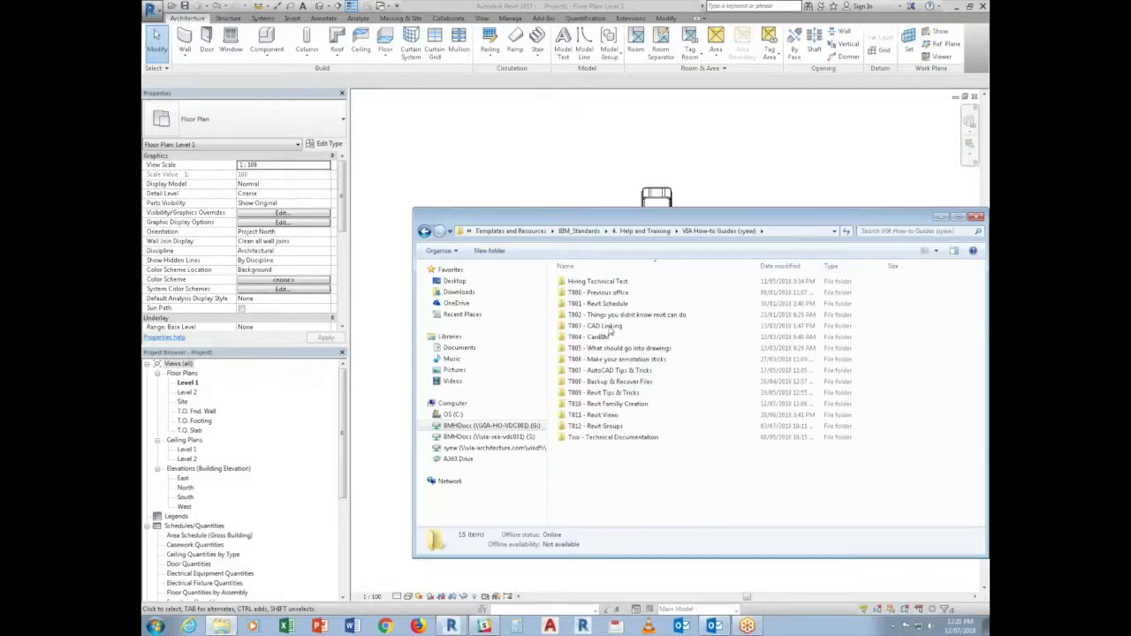
double_click(616, 404)
double_click(618, 338)
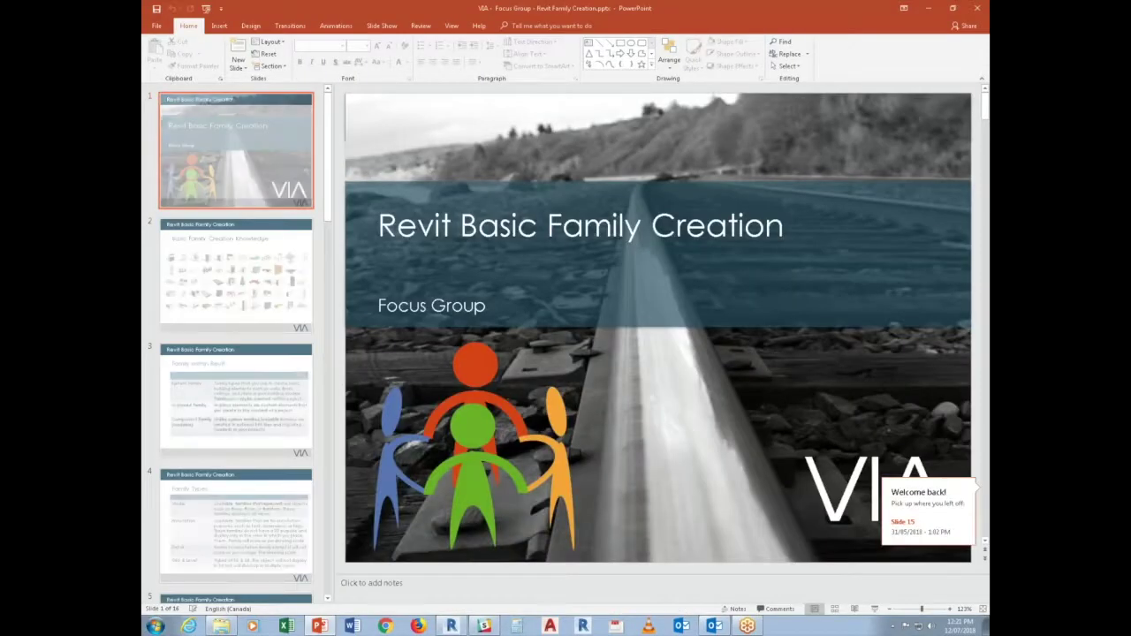
Start the Revit Basic Family Creation slide show and advance to the "Family within Revit" slide
left_click(874, 609)
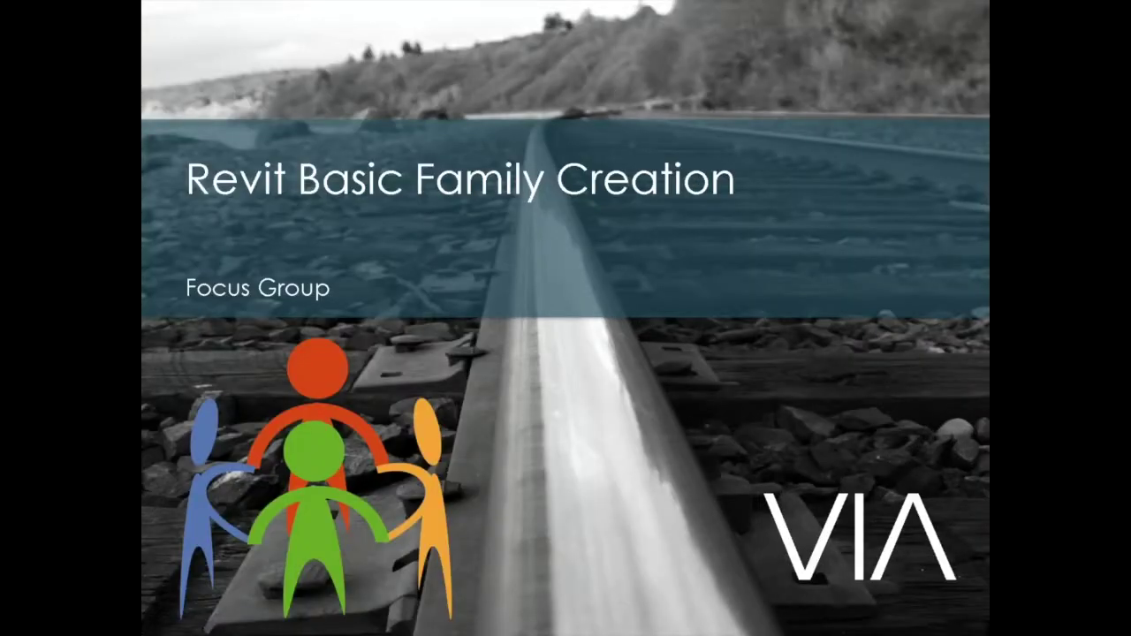
key("Right")
key("Right")
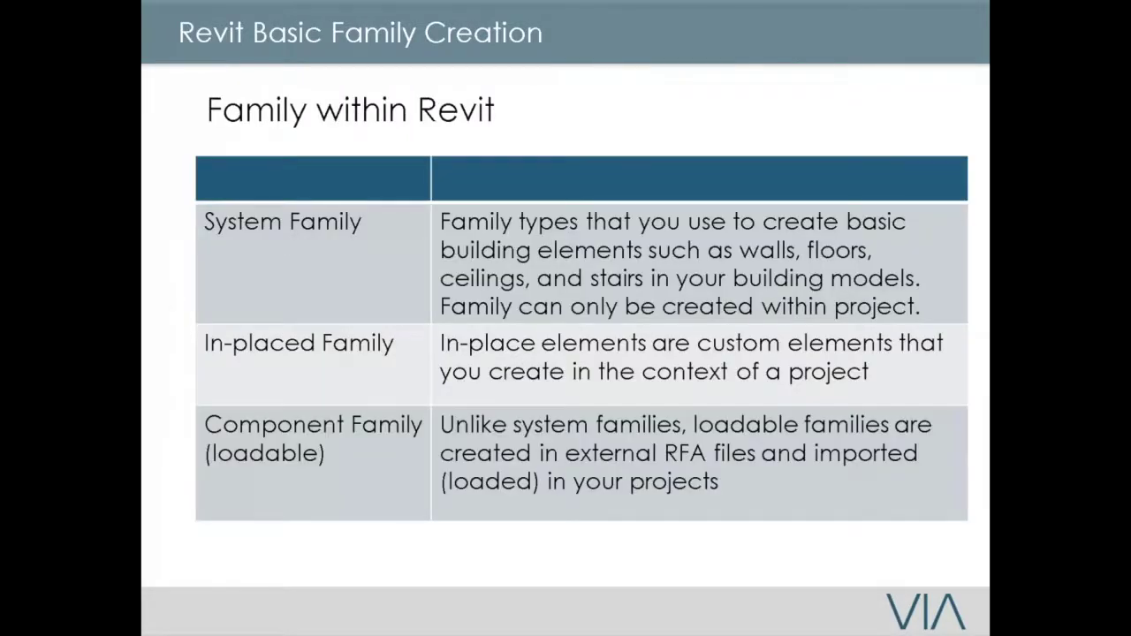
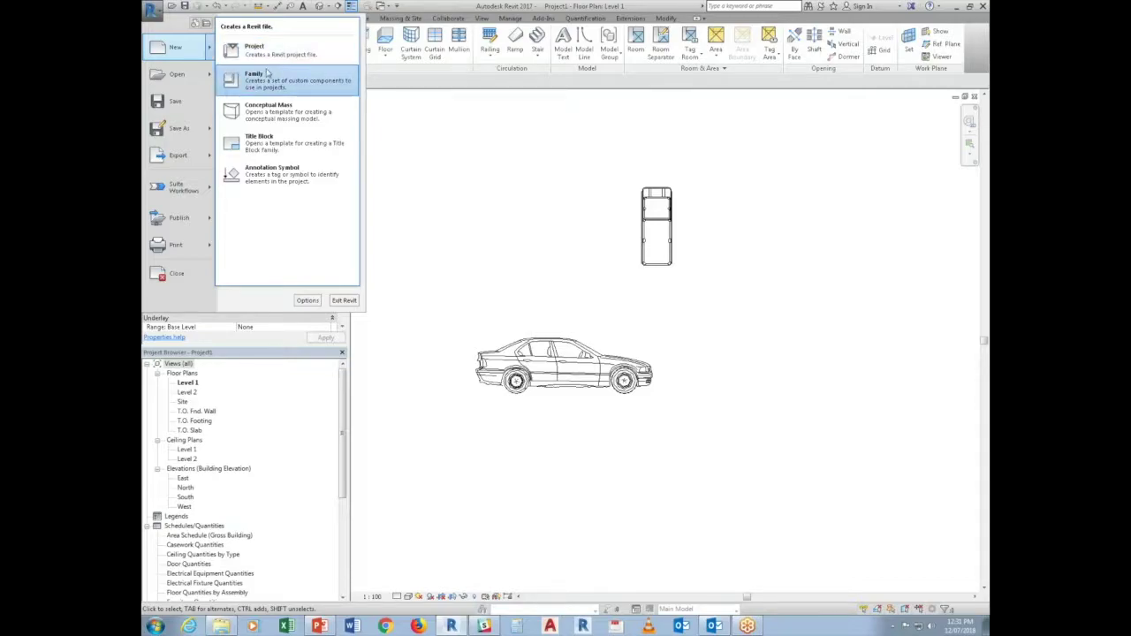
Create a new family from the Metric Furniture.rft template
left_click(265, 77)
left_click(508, 323)
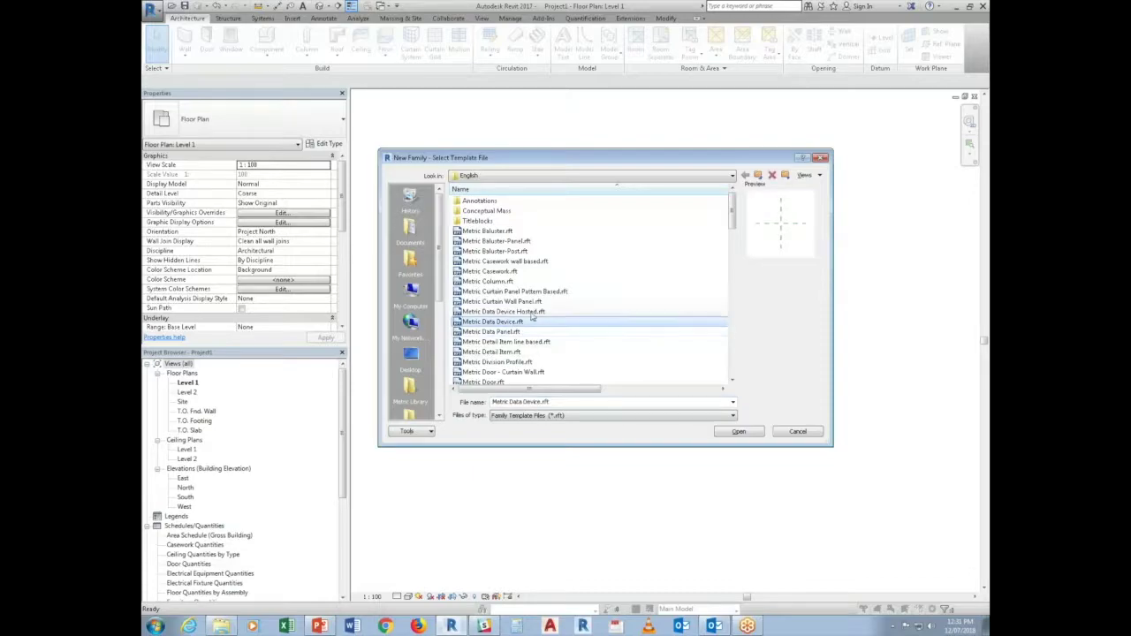
scroll(500, 324, "down", 4)
scroll(499, 323, "down", 7)
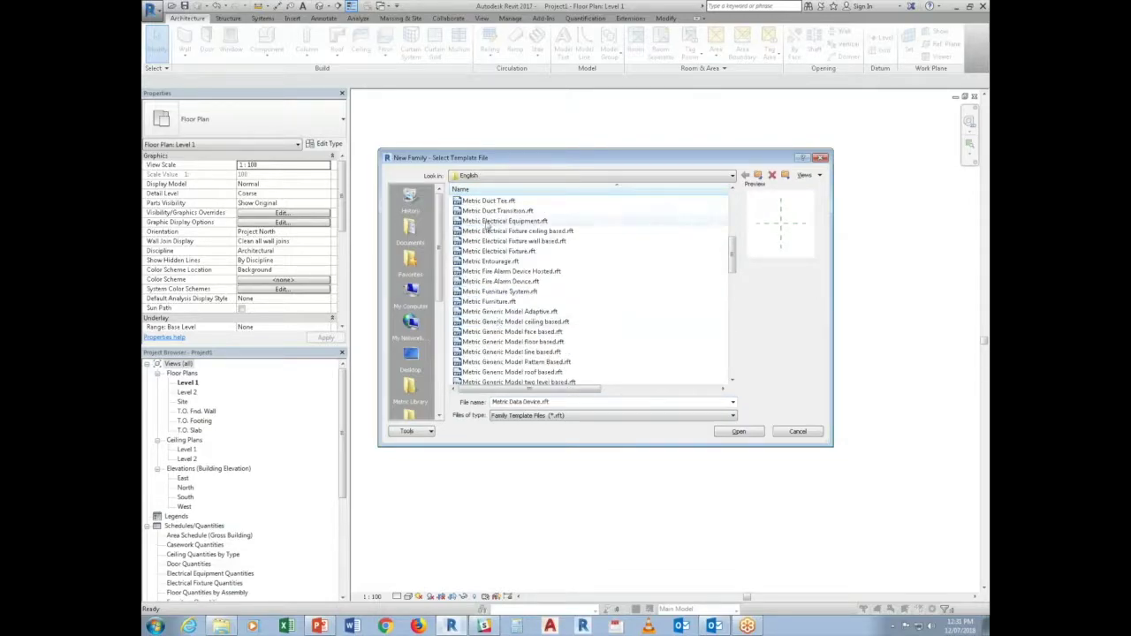
scroll(515, 375, "up", 4)
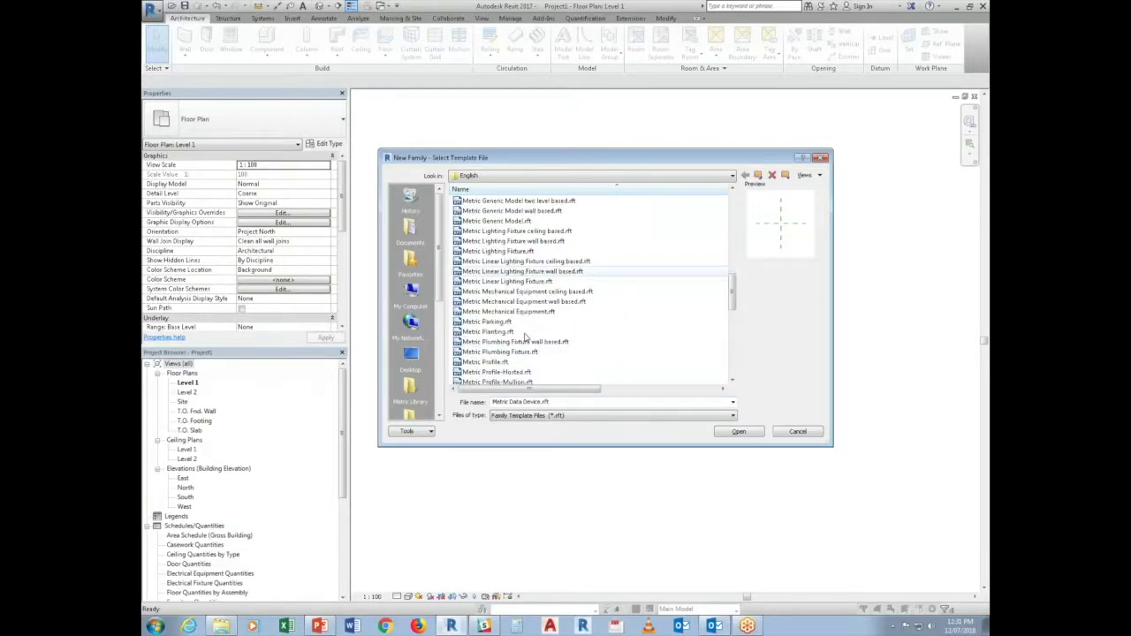
left_click(484, 303)
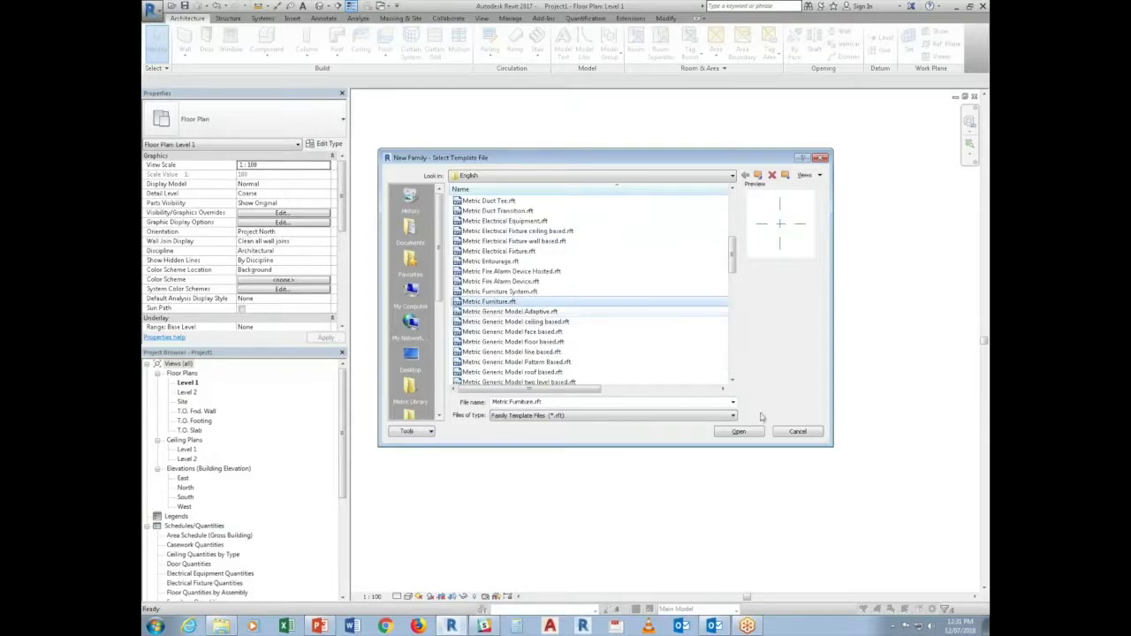
left_click(750, 431)
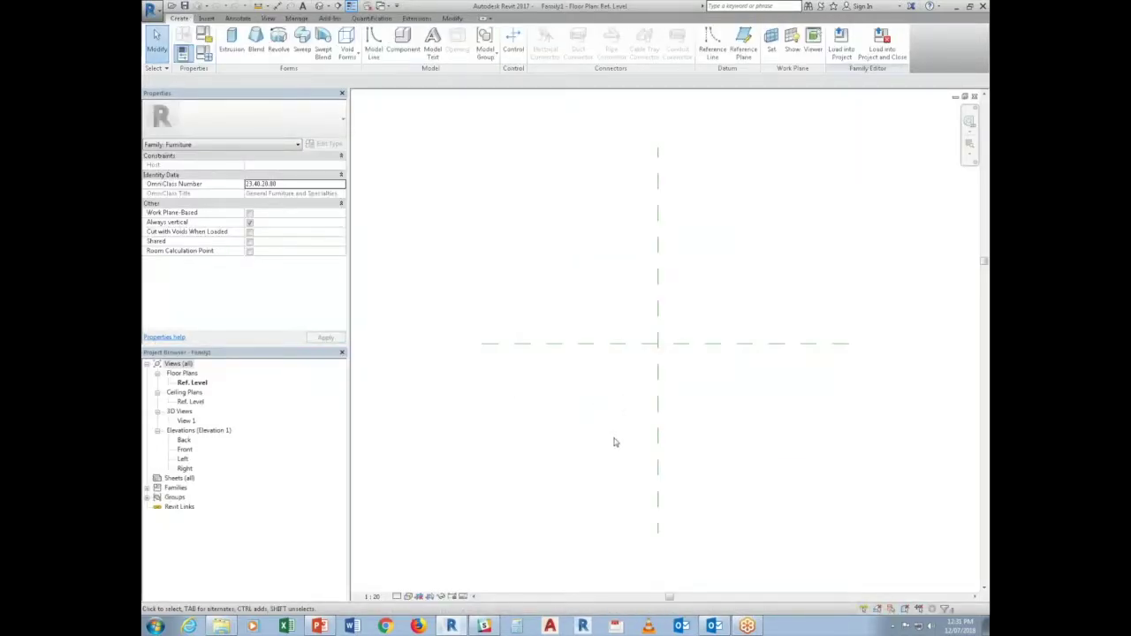
left_click(746, 34)
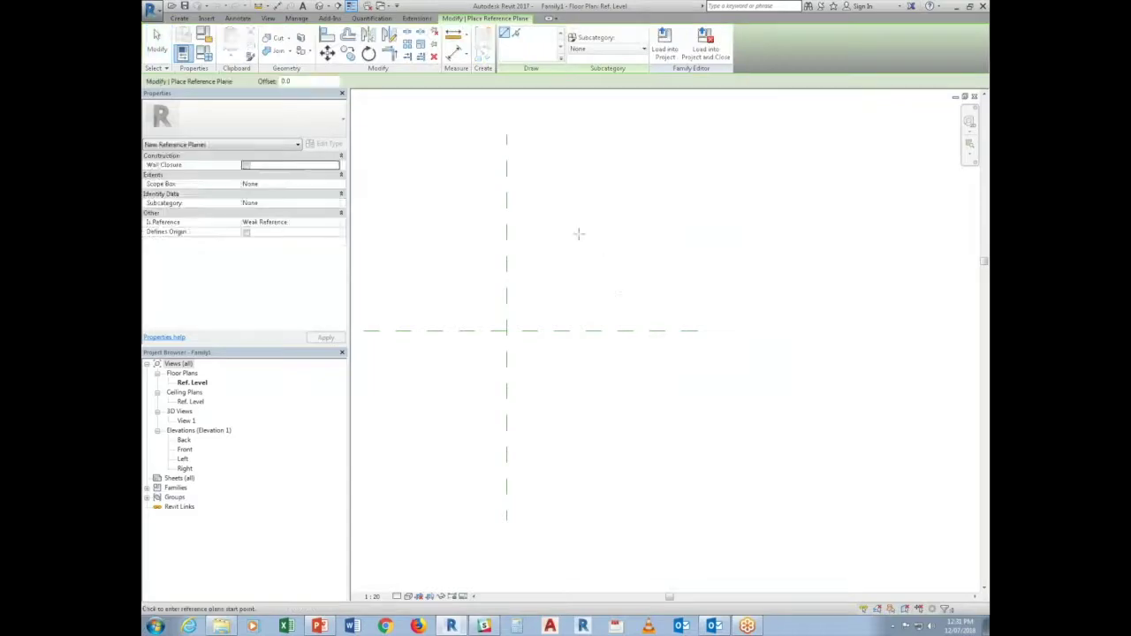
left_click(580, 233)
key("Escape")
key("Escape")
Set the family's length units to feet and fractional inches
key("u")
key("n")
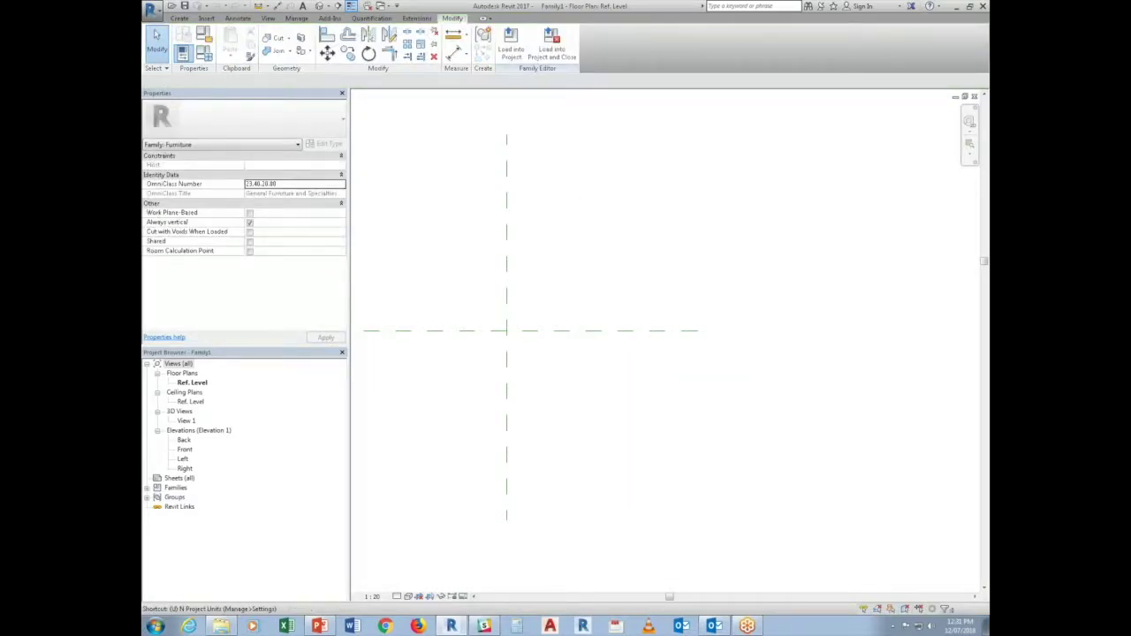
left_click(579, 236)
left_click(609, 253)
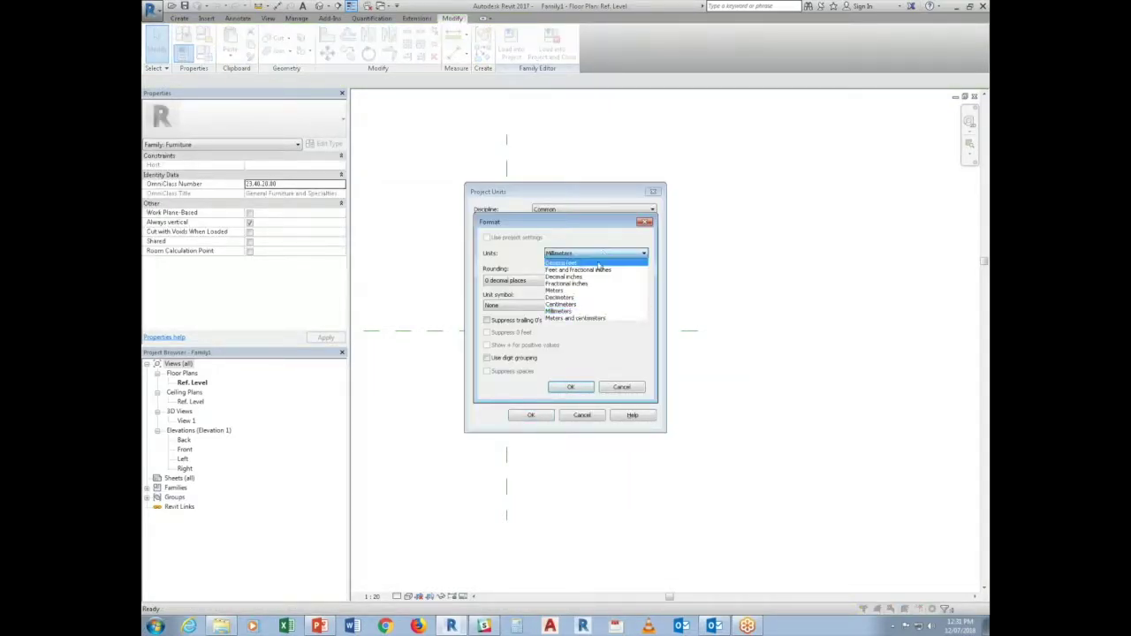
left_click(587, 262)
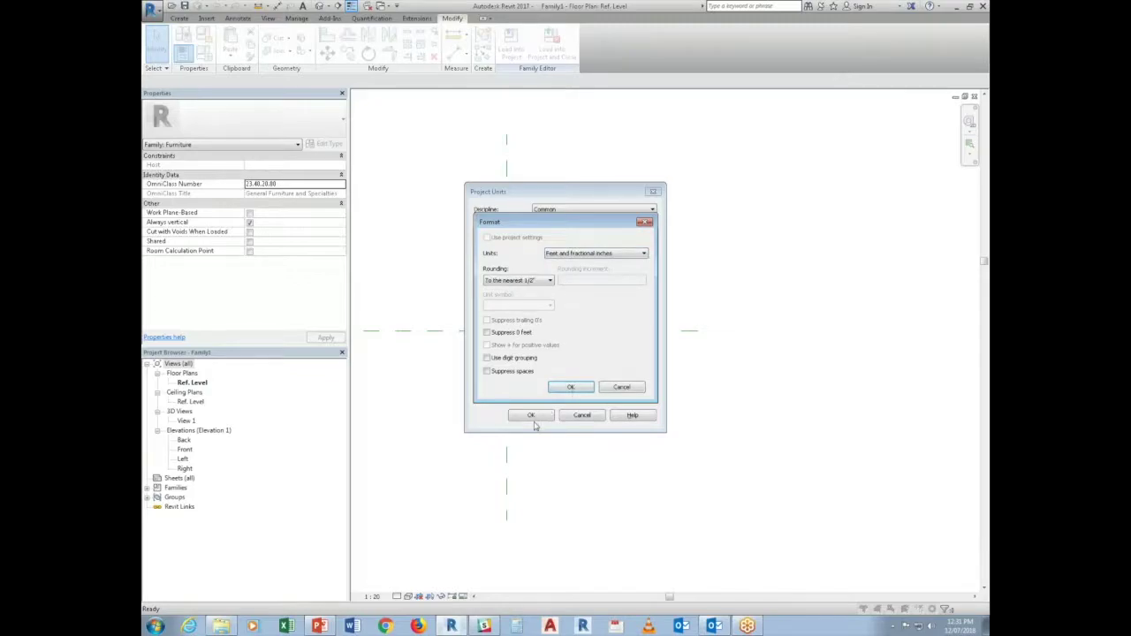
left_click(567, 388)
left_click(531, 414)
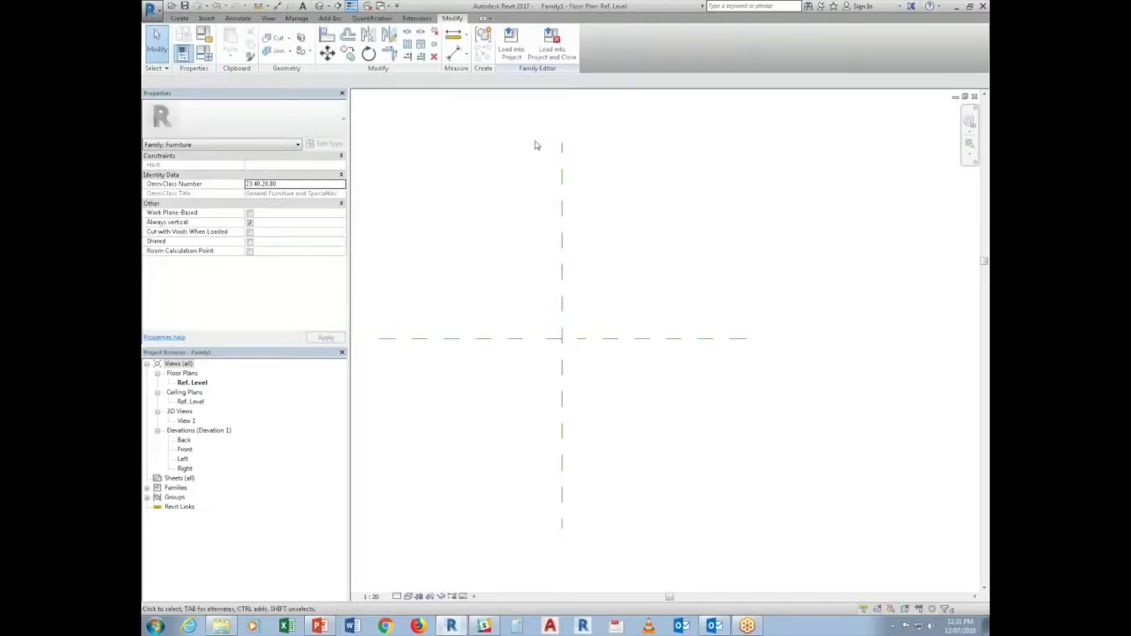
Draw four reference planes around the origin: one vertical on each side and one horizontal above and below the centre planes
left_click(179, 18)
left_click(745, 40)
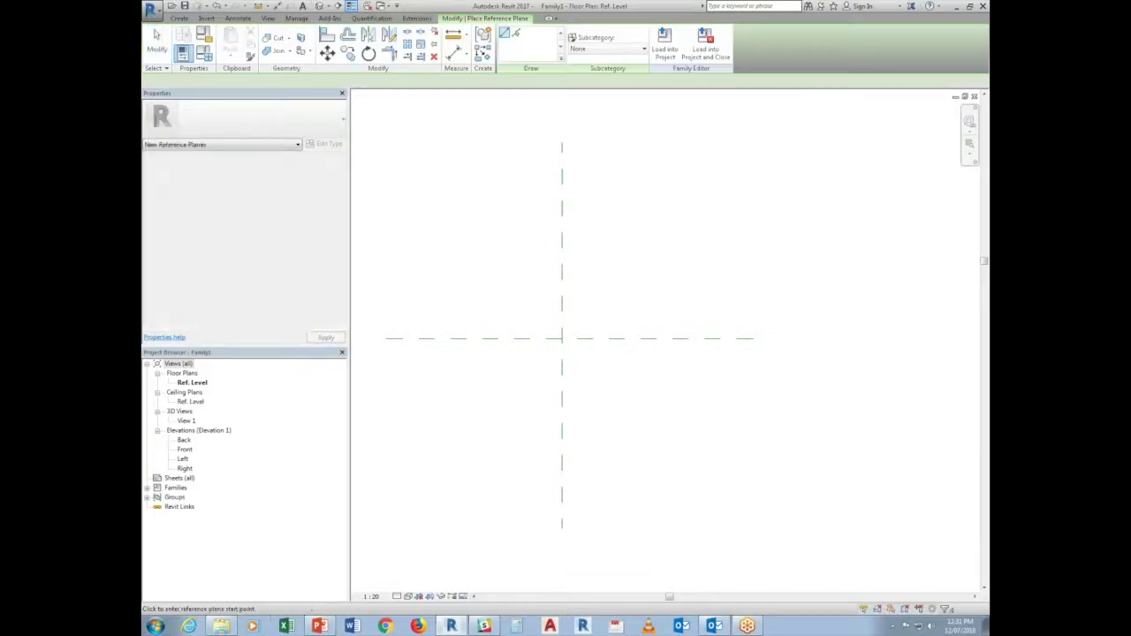
left_click(646, 220)
left_click(646, 439)
left_click(476, 240)
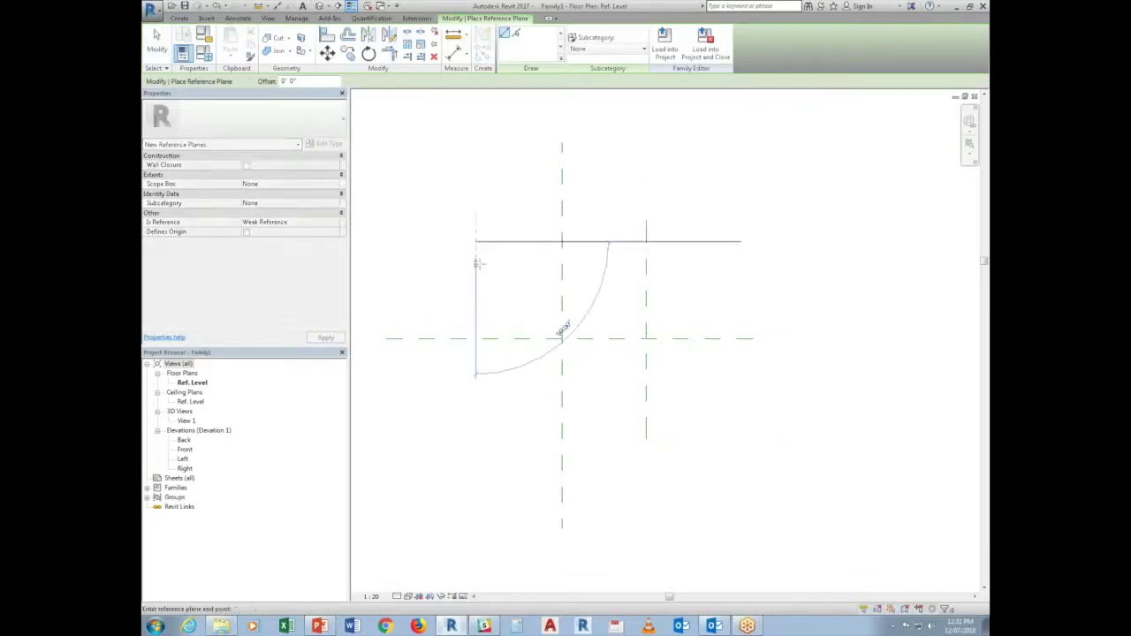
left_click(475, 439)
left_click(431, 288)
left_click(737, 288)
left_click(419, 381)
left_click(716, 381)
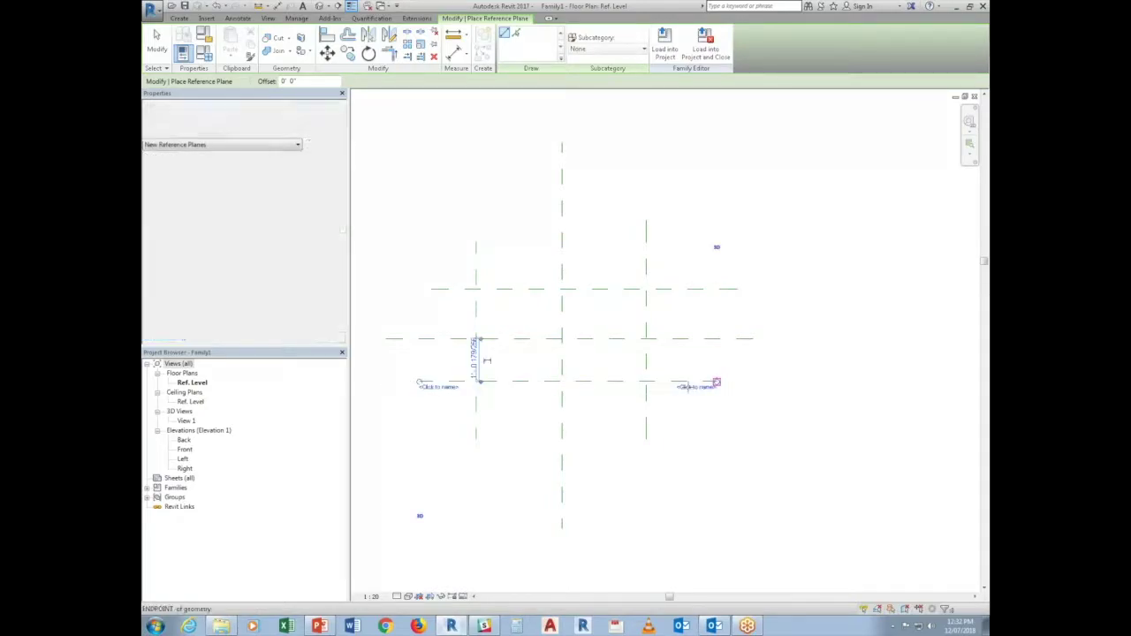
key("Escape")
Set both outer vertical reference planes 2' from the vertical centre plane
left_click(476, 366)
left_click(518, 274)
type("2")
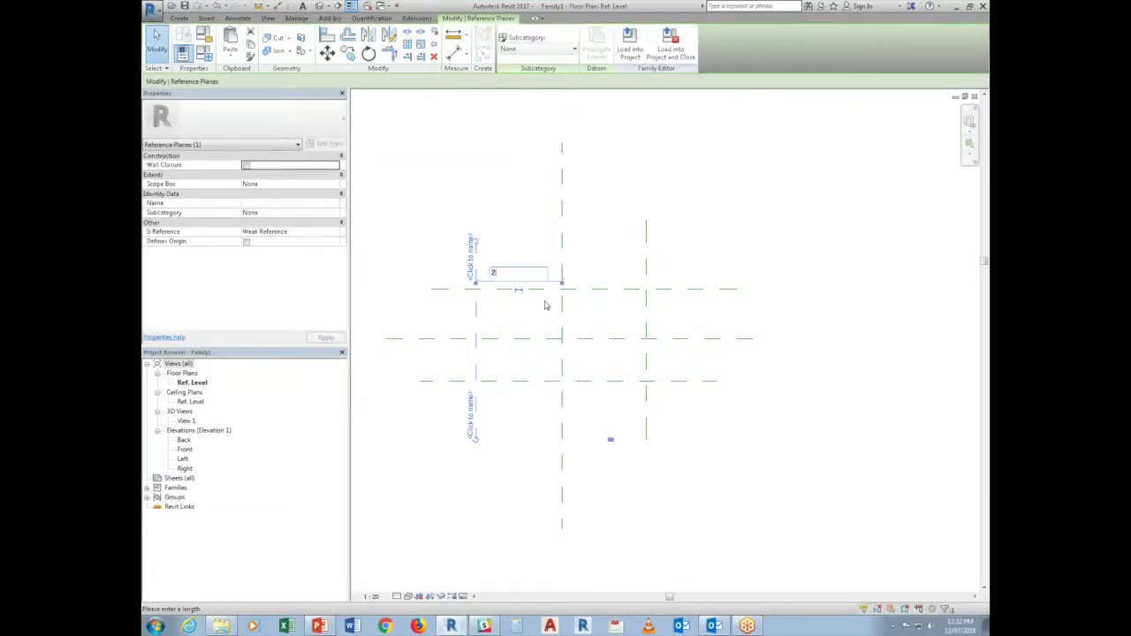
key("Return")
left_click(646, 269)
left_click(604, 258)
type("2")
key("Return")
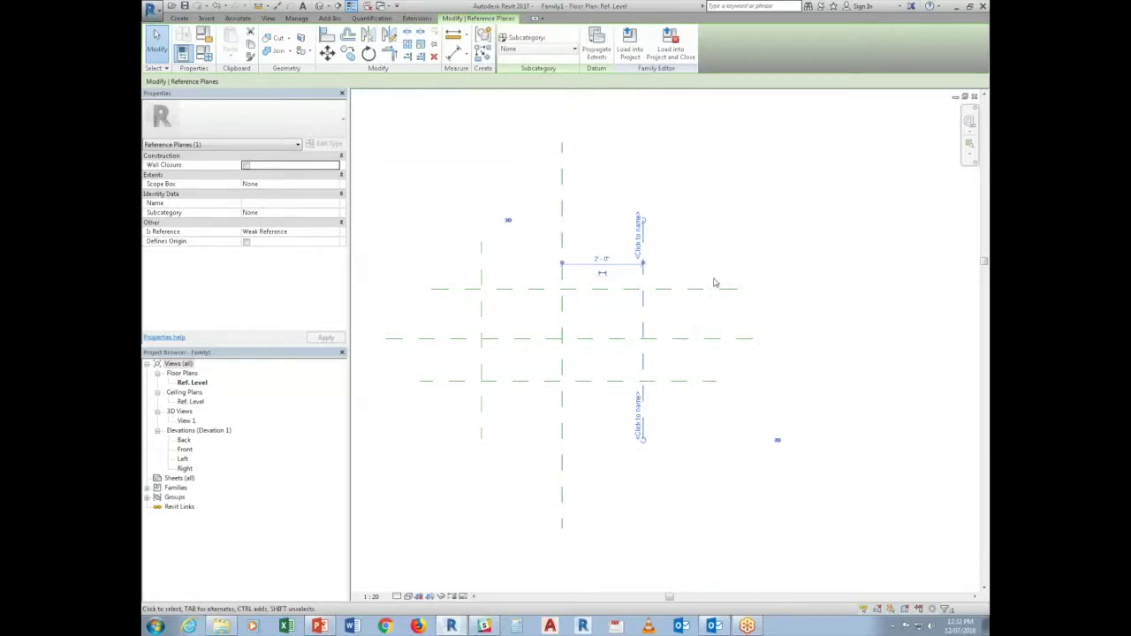
key("Escape")
Place a continuous aligned dimension across the three horizontal reference planes, on the left side of the layout
left_click(278, 6)
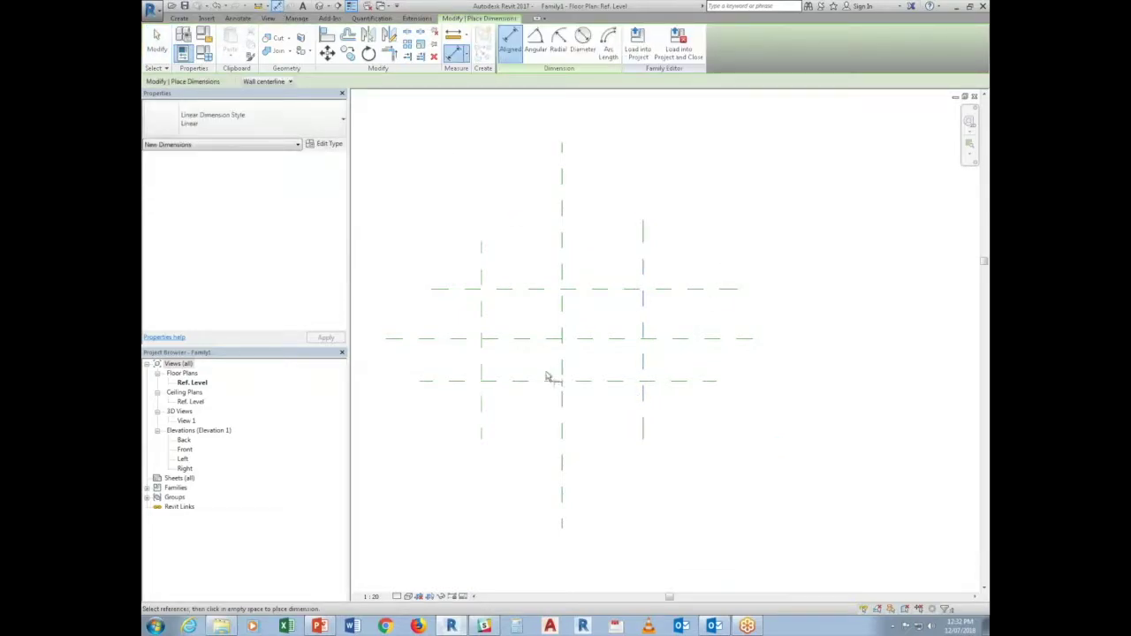
left_click(515, 337)
left_click(520, 289)
left_click(512, 381)
left_click(421, 363)
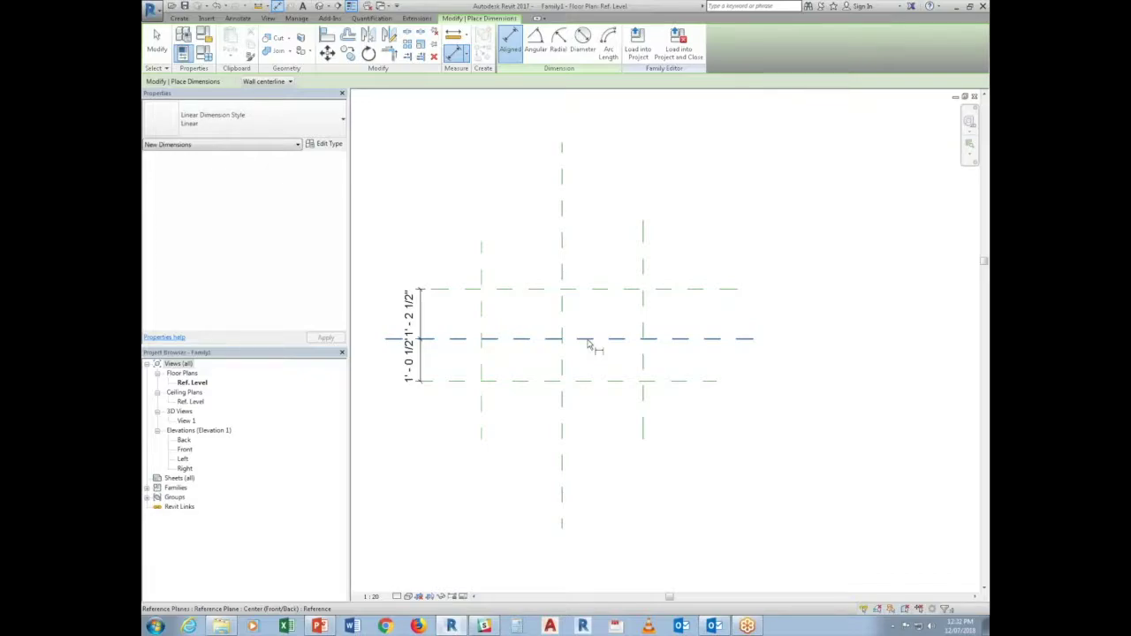
key("Escape")
key("Escape")
Set the upper and lower horizontal reference planes each 1' from the horizontal centre plane
left_click(519, 291)
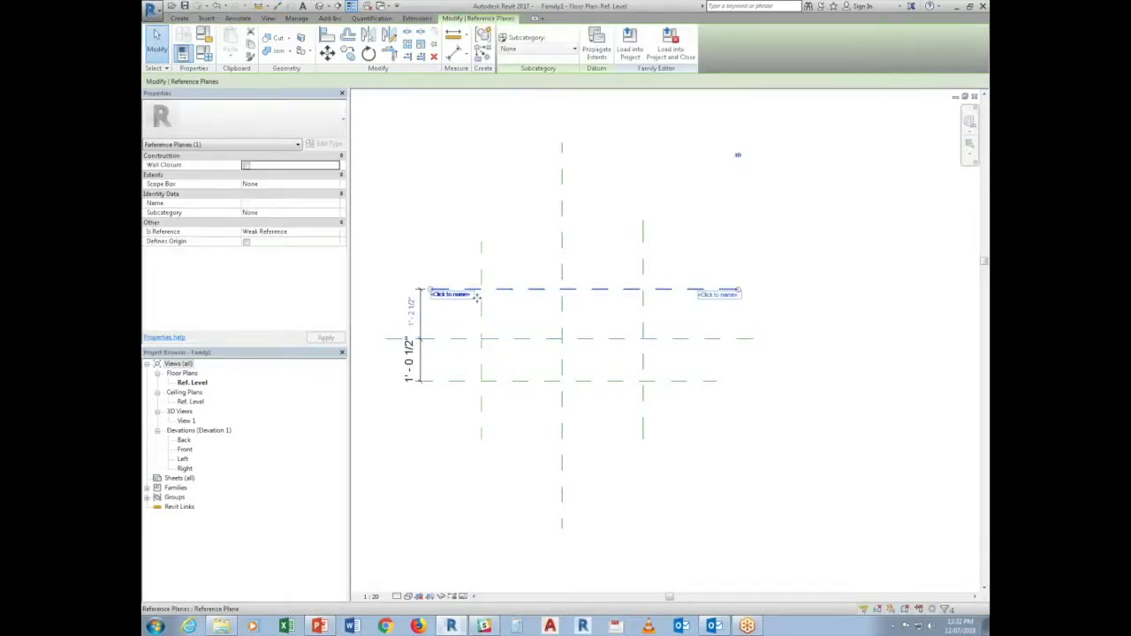
left_click(412, 311)
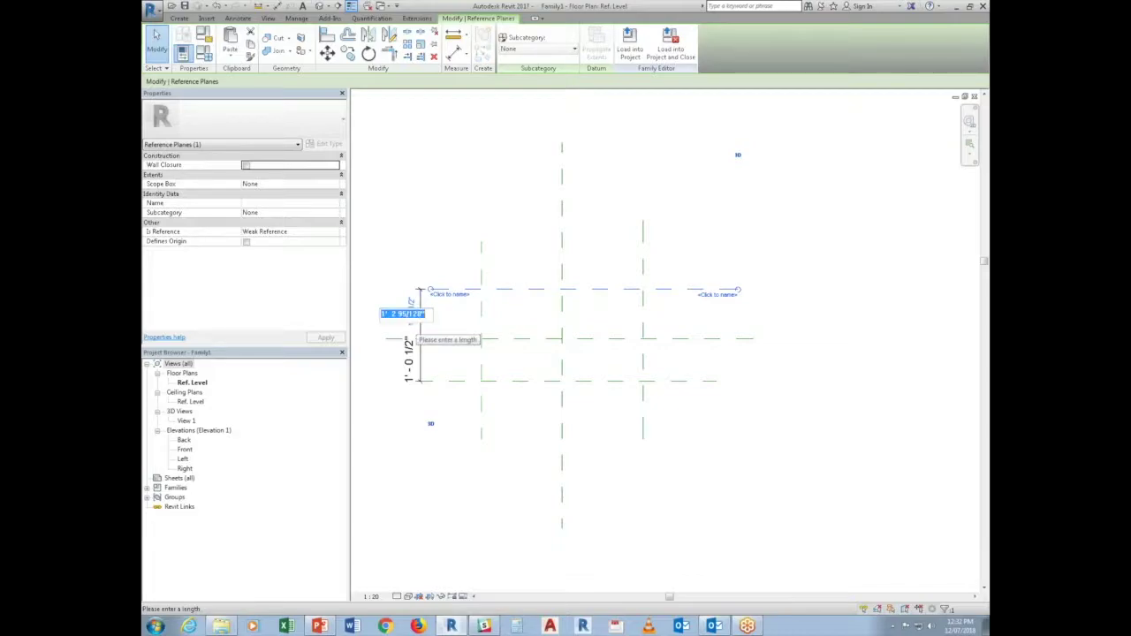
type("1")
key("Return")
left_click(422, 380)
left_click(412, 358)
type("1")
key("Return")
left_click(429, 427)
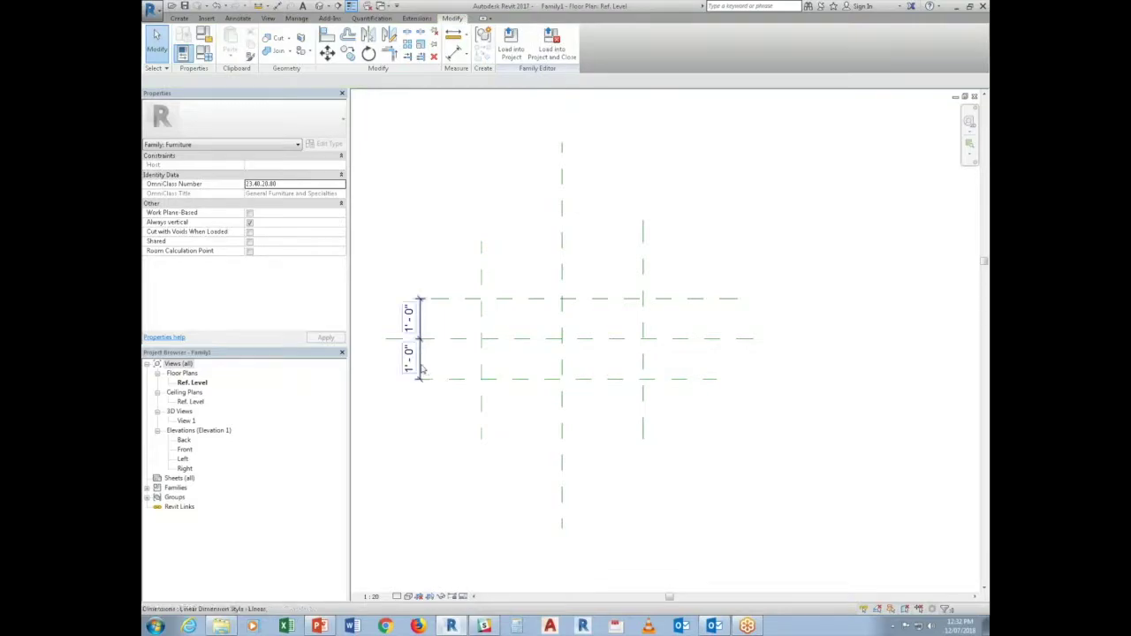
Apply the equality constraint to the continuous dimension across the horizontal reference planes
left_click(421, 367)
left_click(386, 339)
key("Escape")
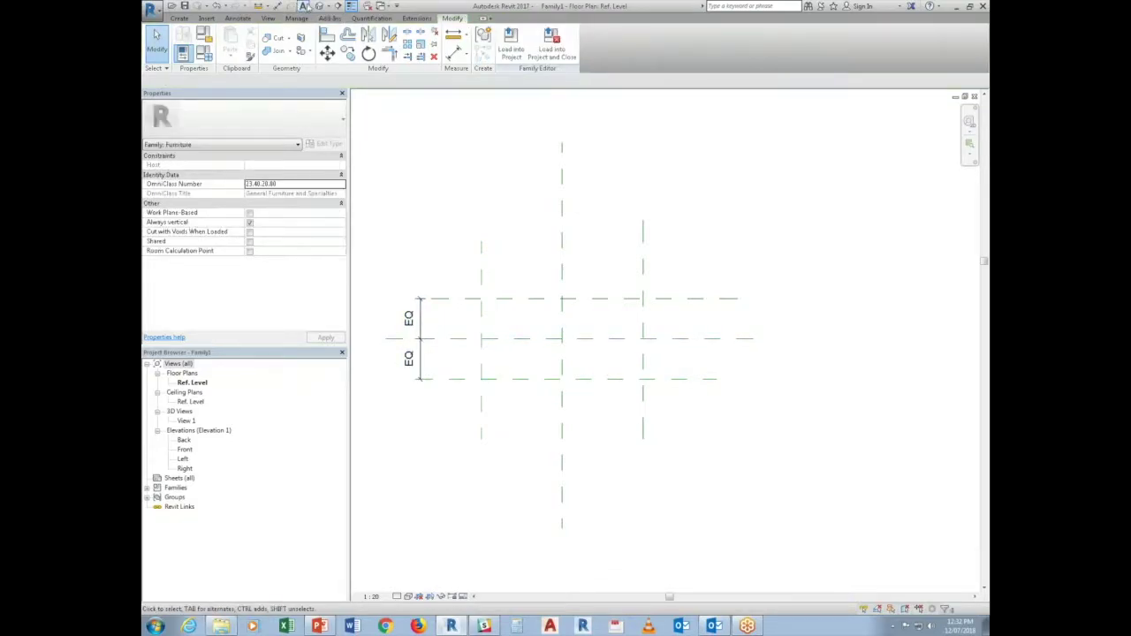
Add a continuous aligned dimension across the three vertical reference planes and constrain its segments to be equal
left_click(281, 6)
left_click(561, 308)
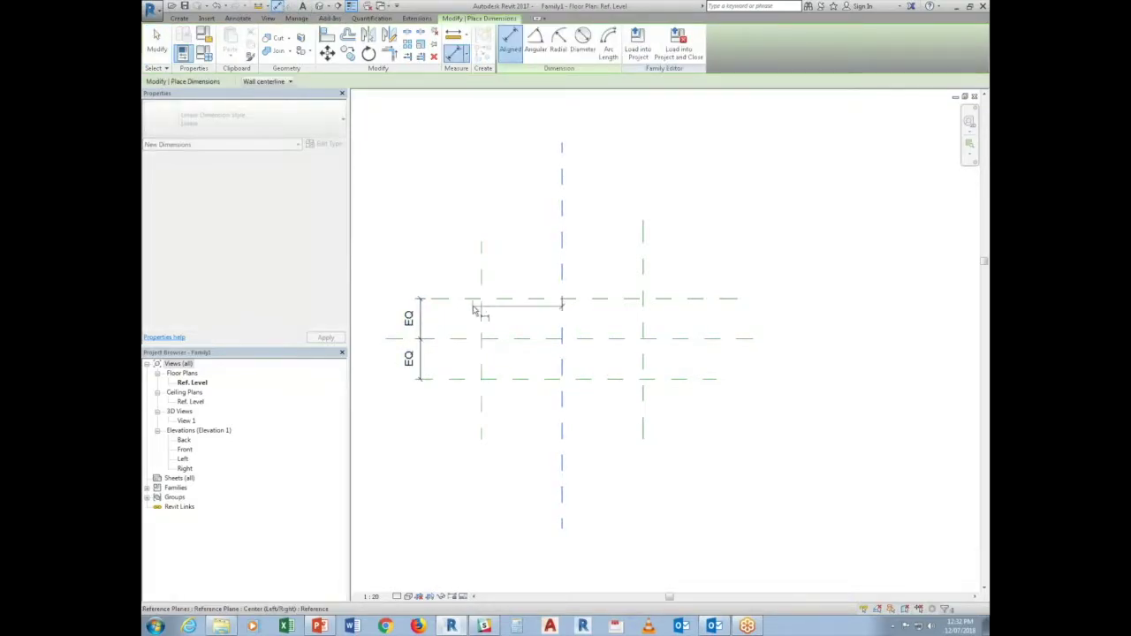
left_click(482, 309)
left_click(643, 319)
left_click(643, 279)
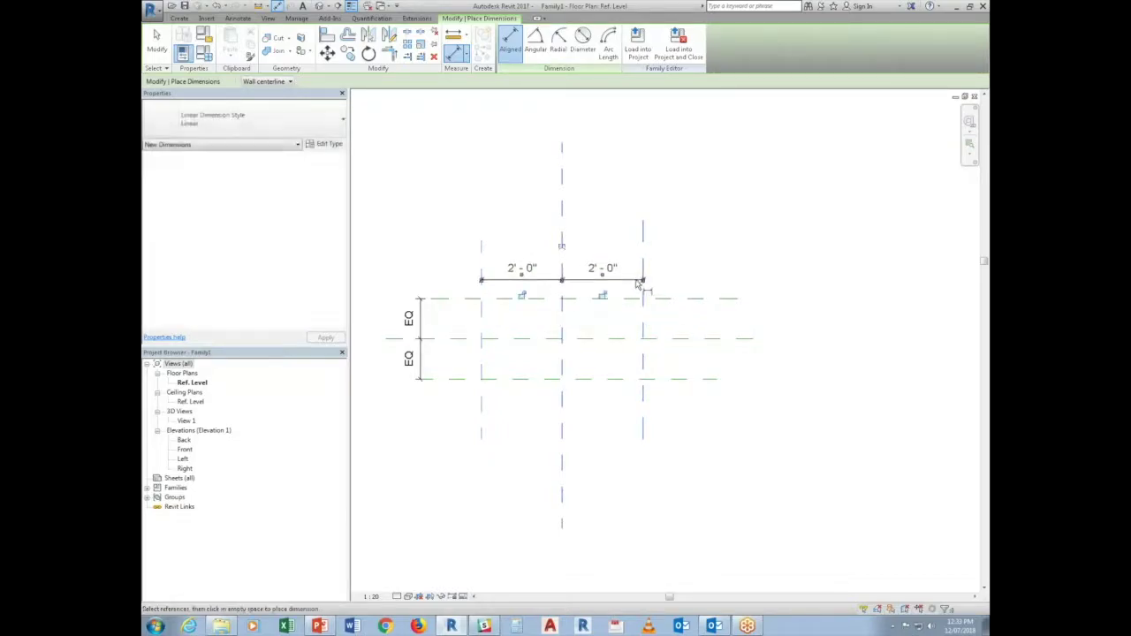
left_click(559, 246)
Add overall aligned dimensions between the outer vertical reference planes and between the outer horizontal reference planes
left_click(643, 246)
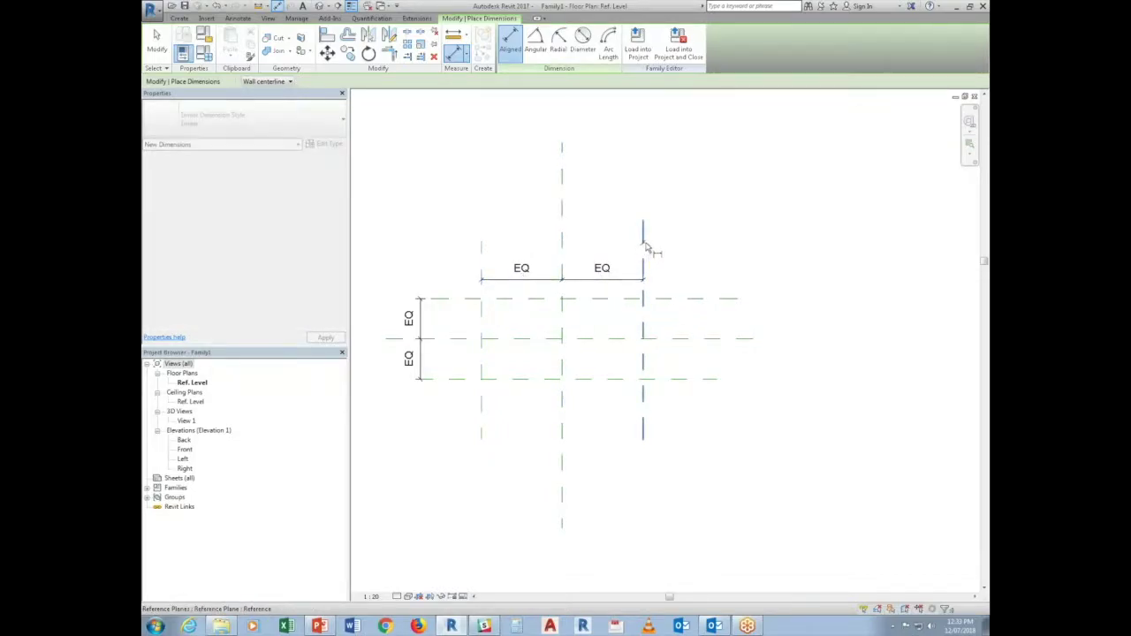
left_click(480, 250)
left_click(485, 233)
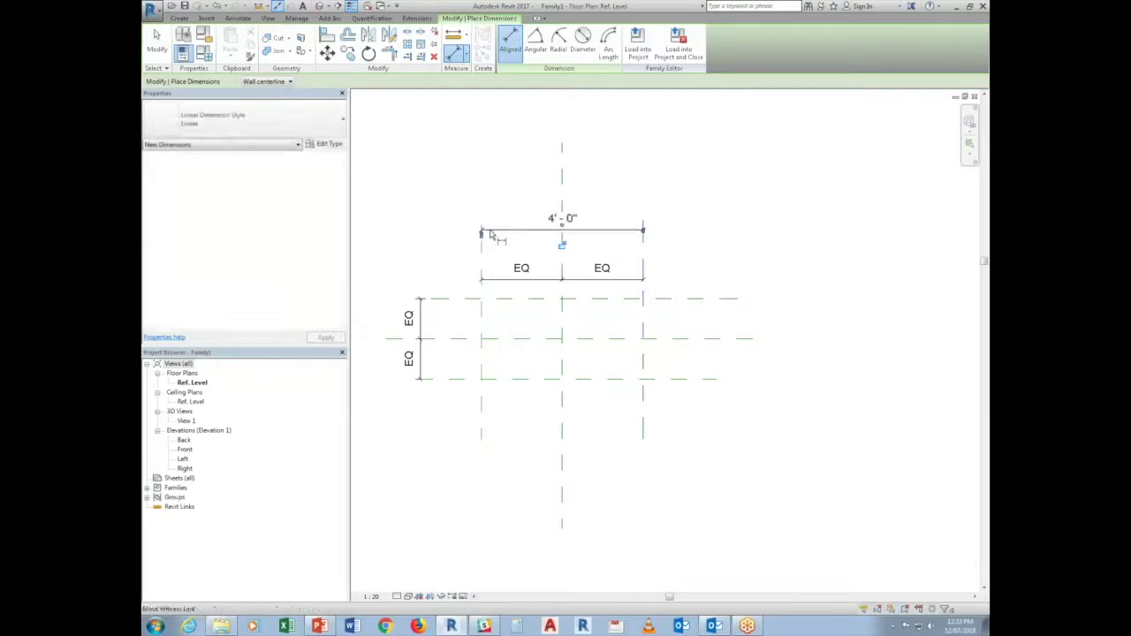
left_click(478, 299)
left_click(460, 379)
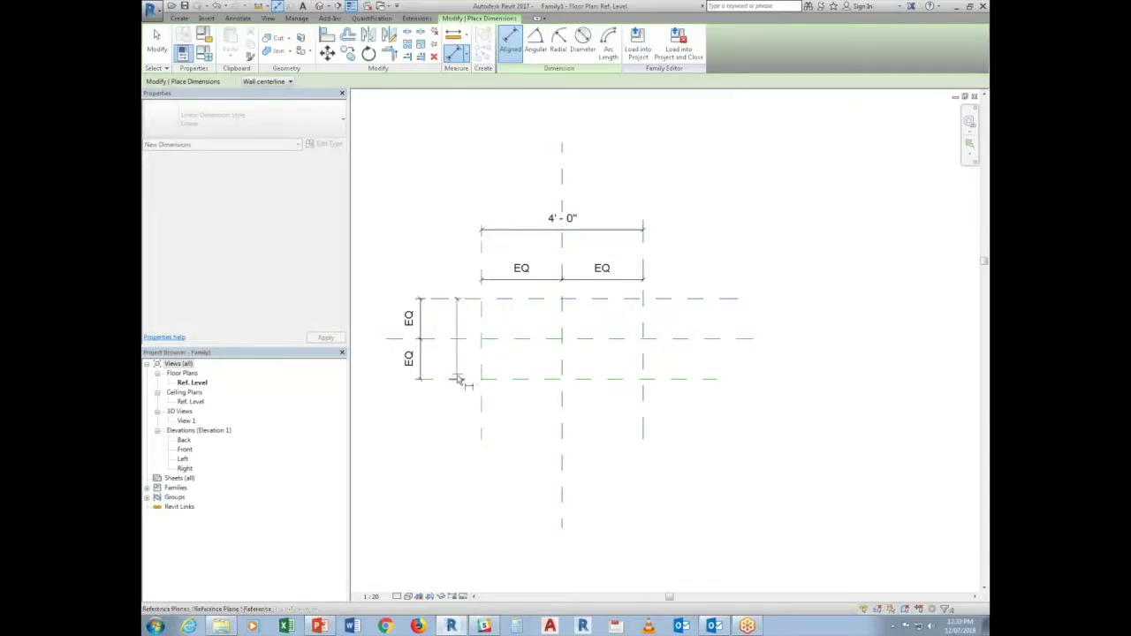
left_click(709, 429)
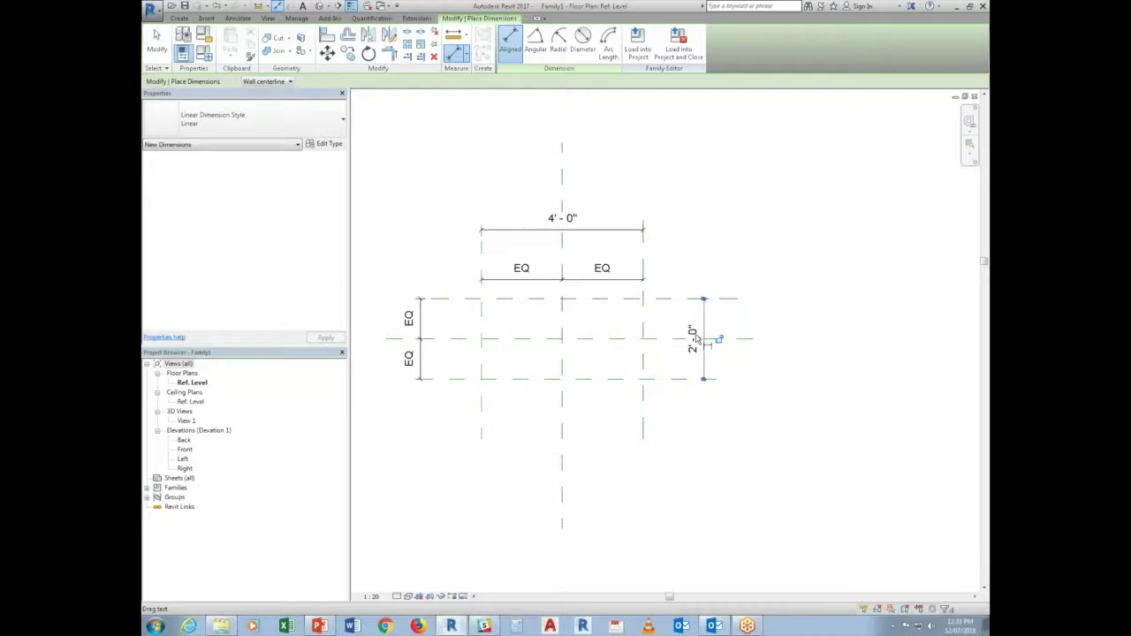
key("Escape")
key("Escape")
Label the overall dimension between the vertical planes with a new type parameter Width, and the one between the horizontal planes with Length
left_click(579, 226)
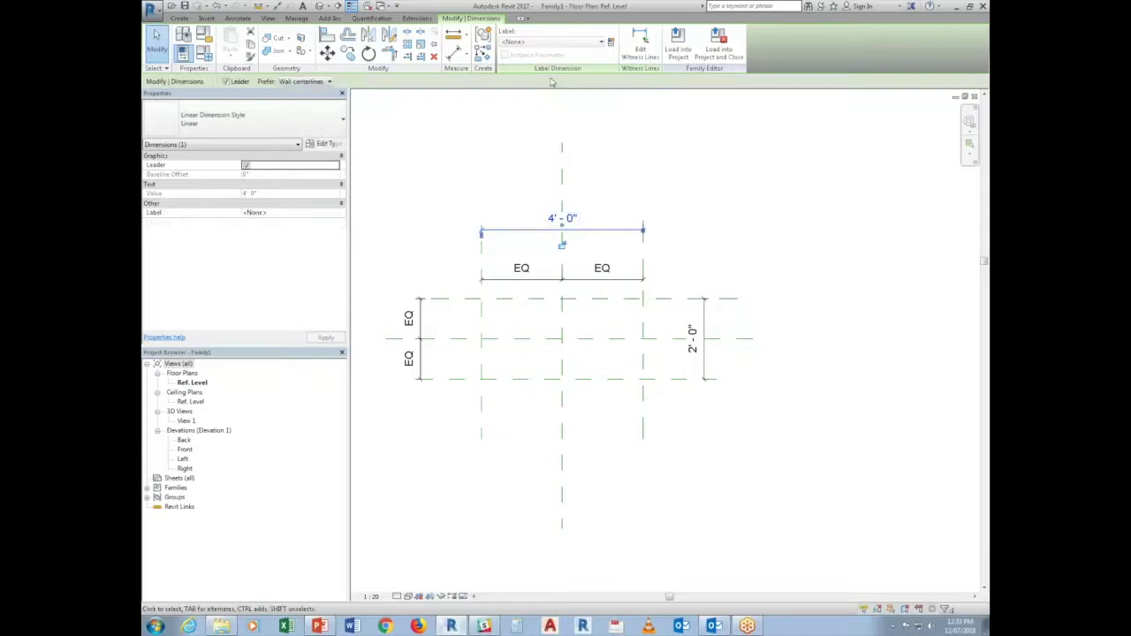
left_click(611, 41)
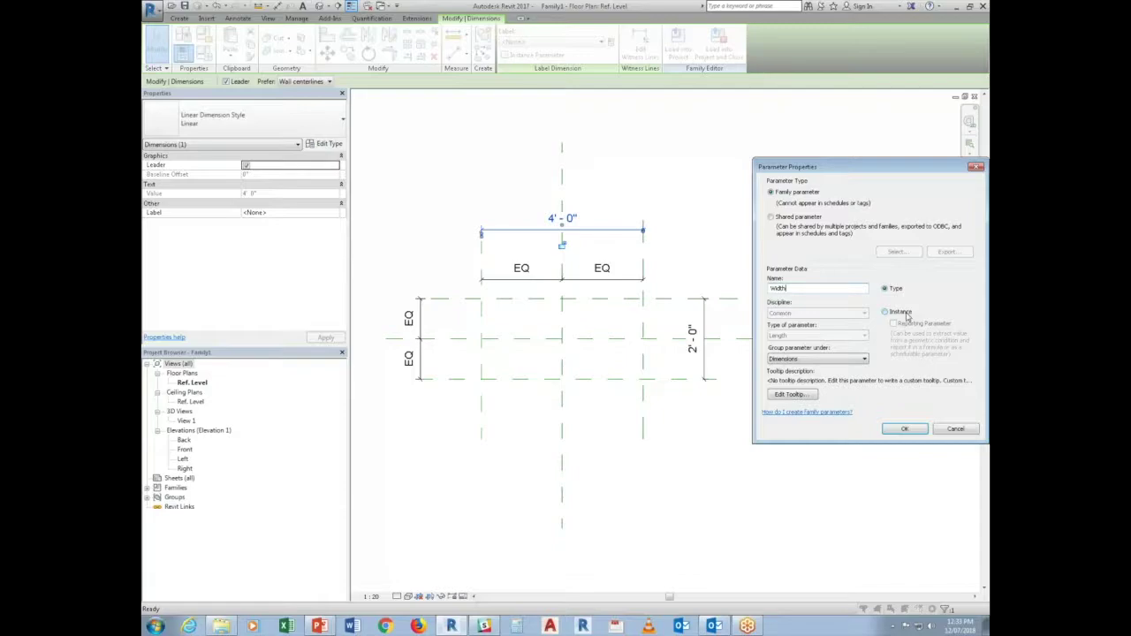
left_click(902, 428)
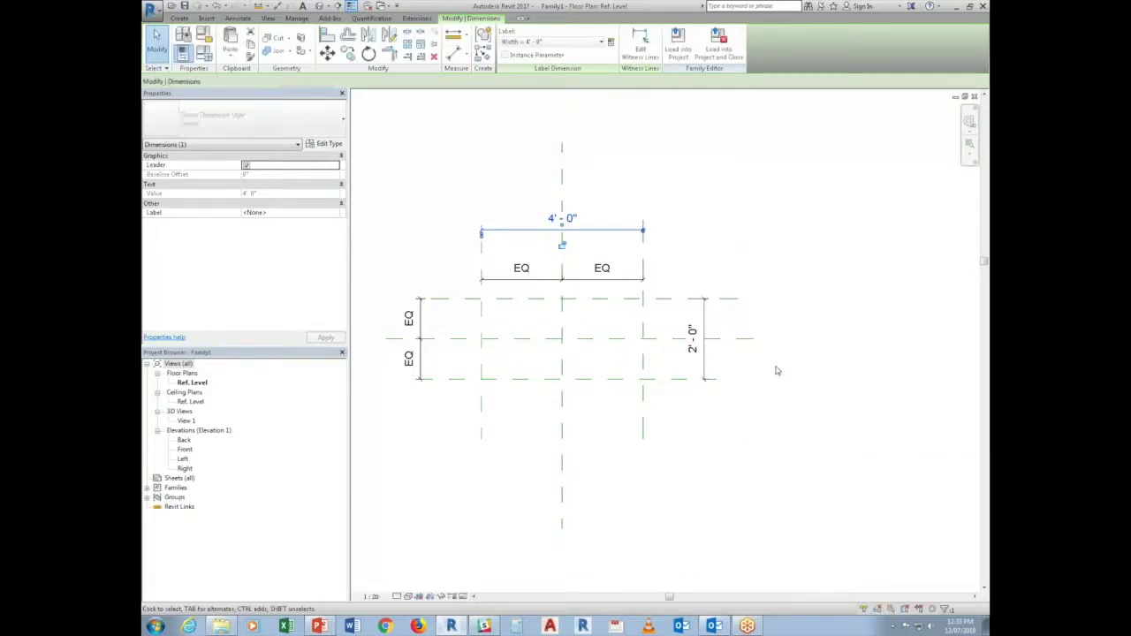
left_click(714, 325)
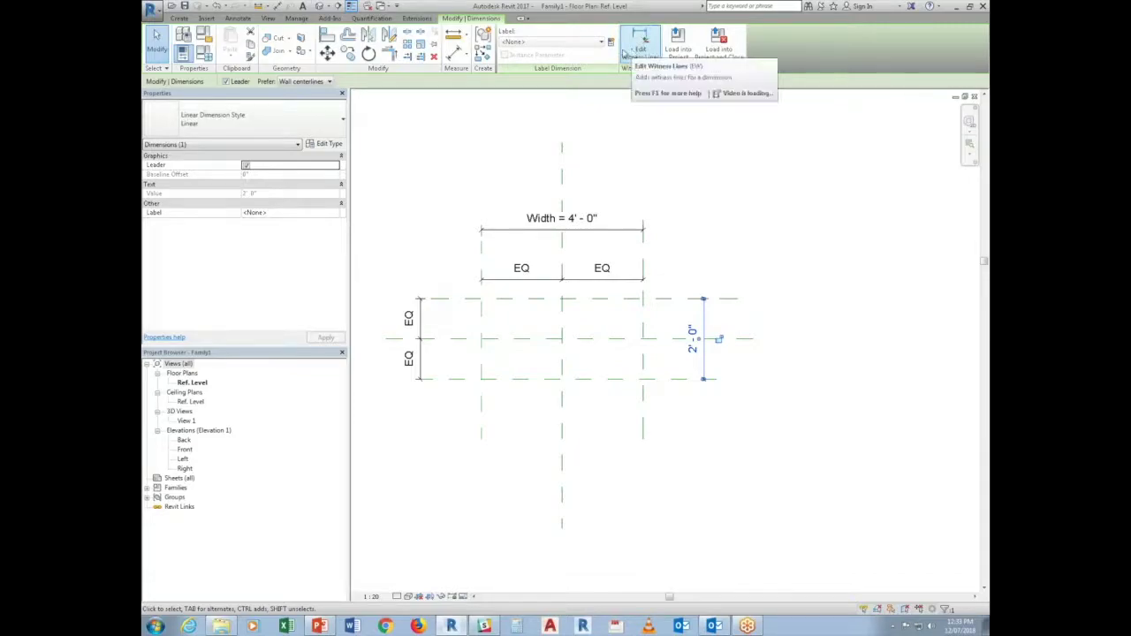
left_click(610, 41)
type("Length")
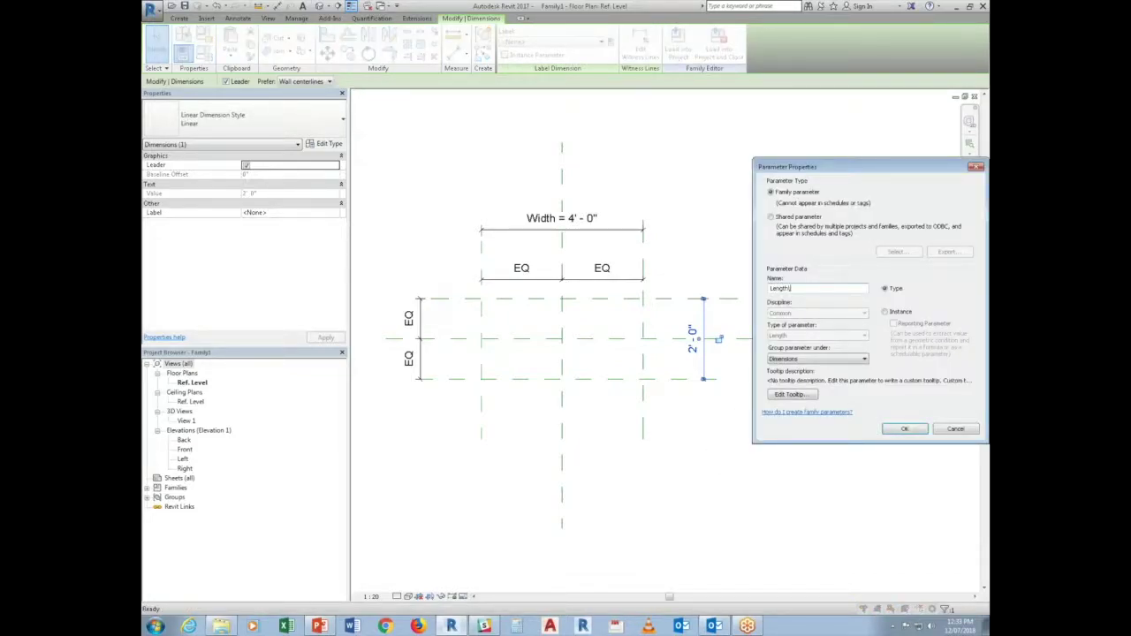
key("Return")
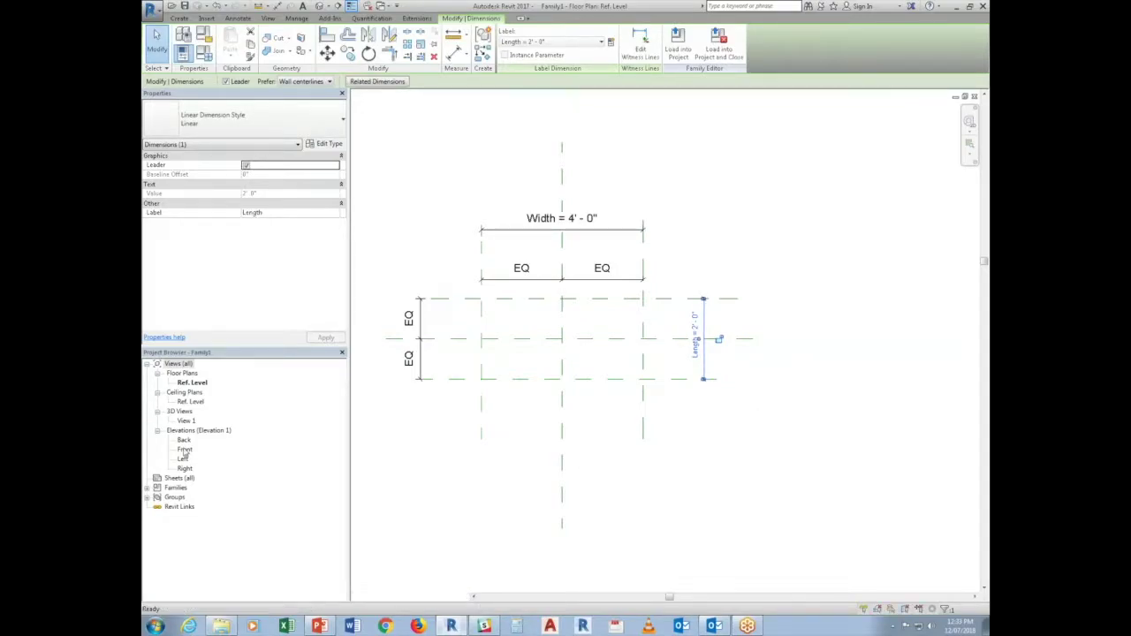
In the Front elevation, draw two horizontal reference planes about 2'-10" above Ref. Level and about 4" apart, spanning the vertical planes
double_click(183, 449)
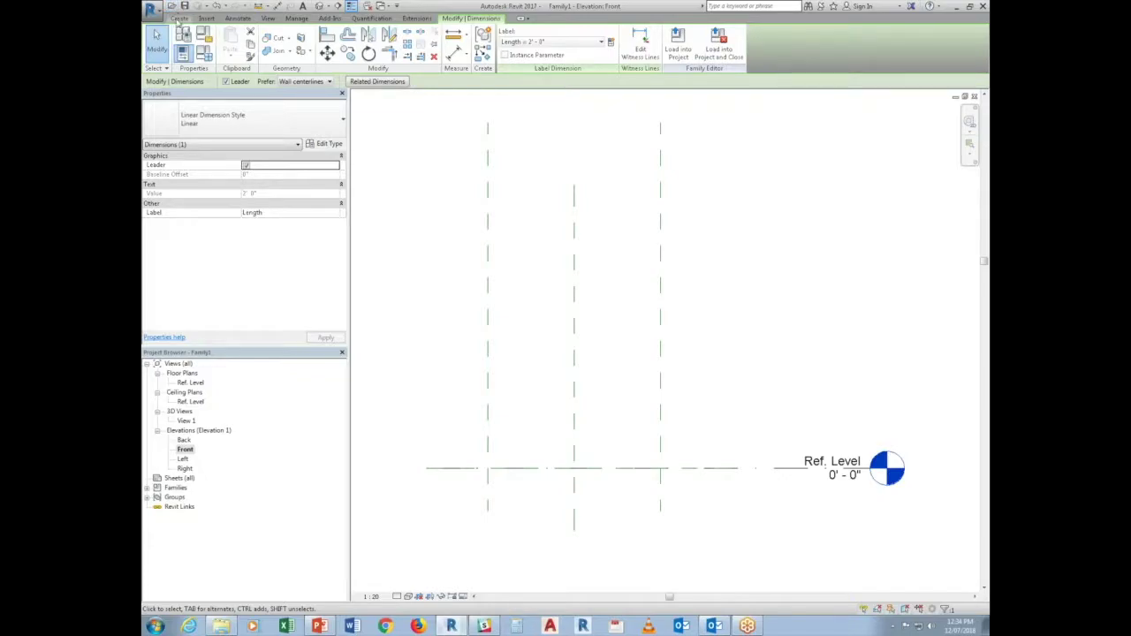
left_click(177, 19)
left_click(745, 40)
left_click(442, 346)
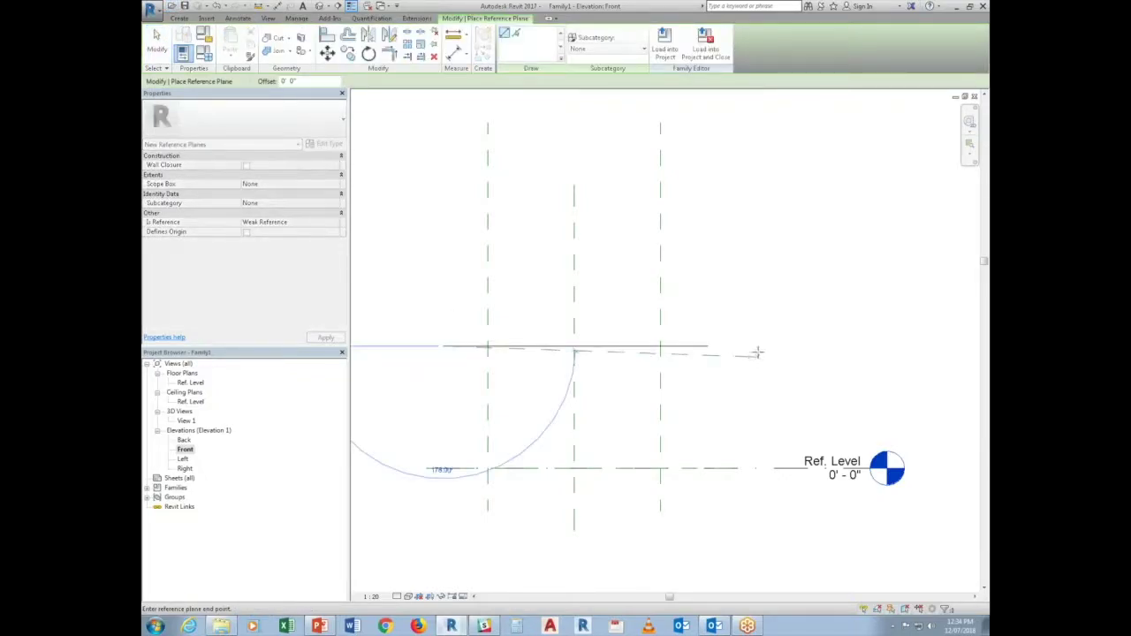
left_click(730, 347)
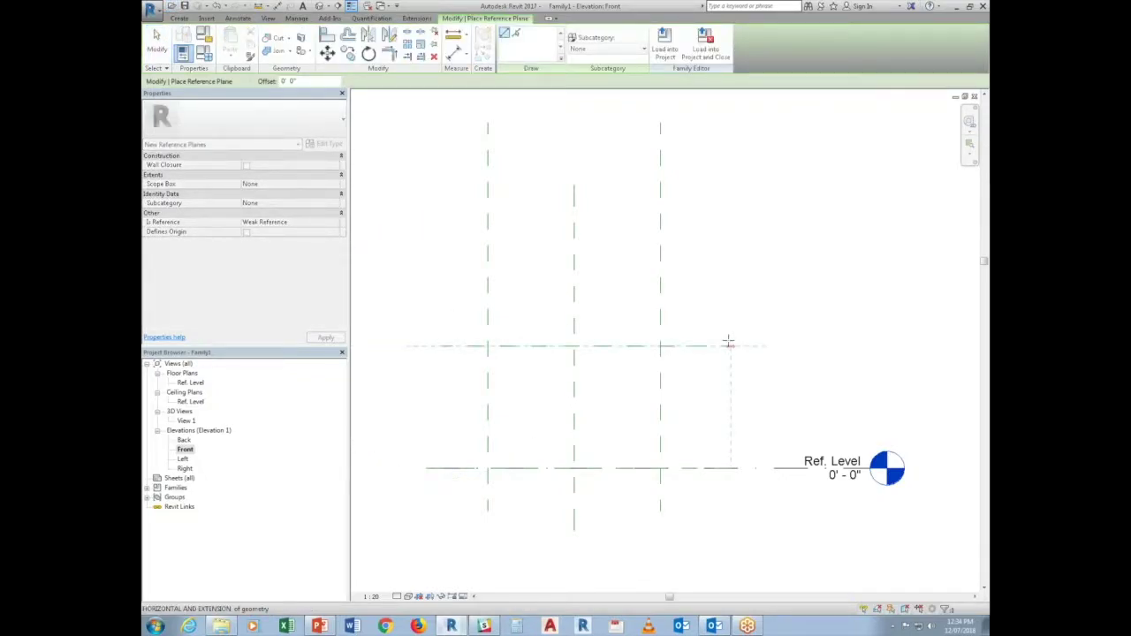
left_click(445, 359)
left_click(729, 359)
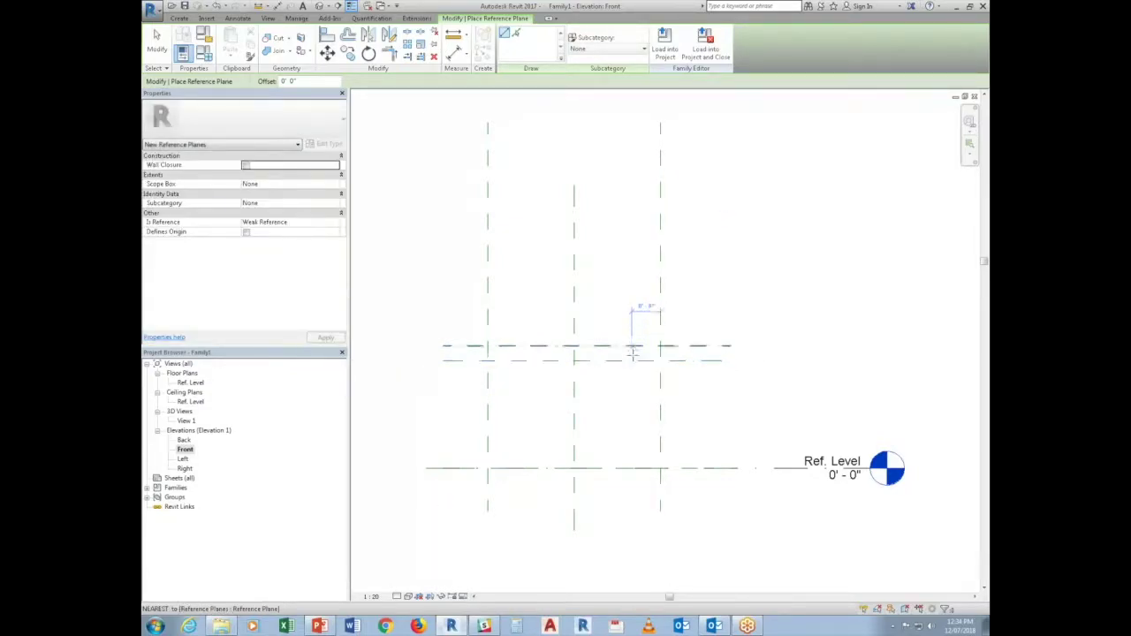
key("Escape")
key("Escape")
Add aligned dimensions from Ref. Level to the upper horizontal plane and between the two new horizontal planes
left_click(276, 6)
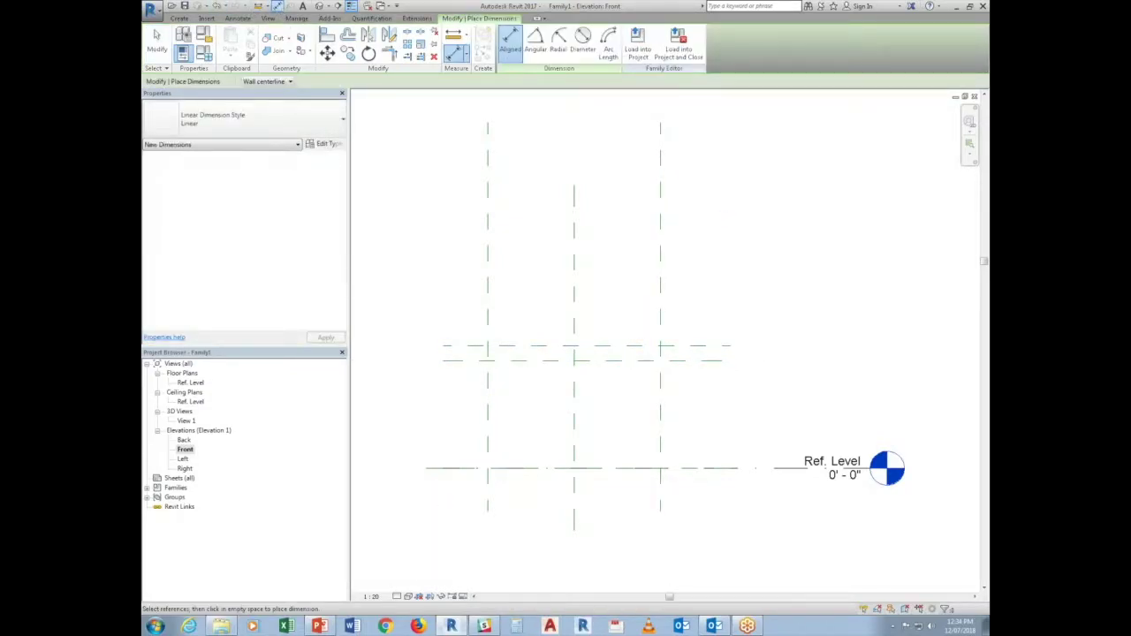
left_click(712, 474)
left_click(714, 349)
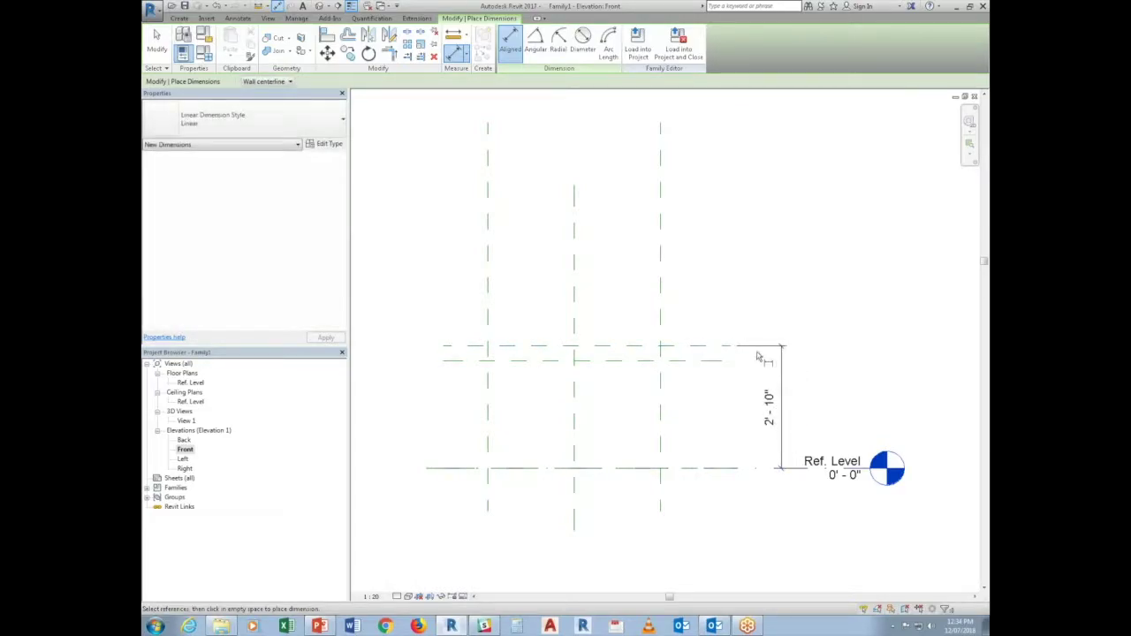
left_click(705, 361)
left_click(444, 358)
key("Escape")
key("Escape")
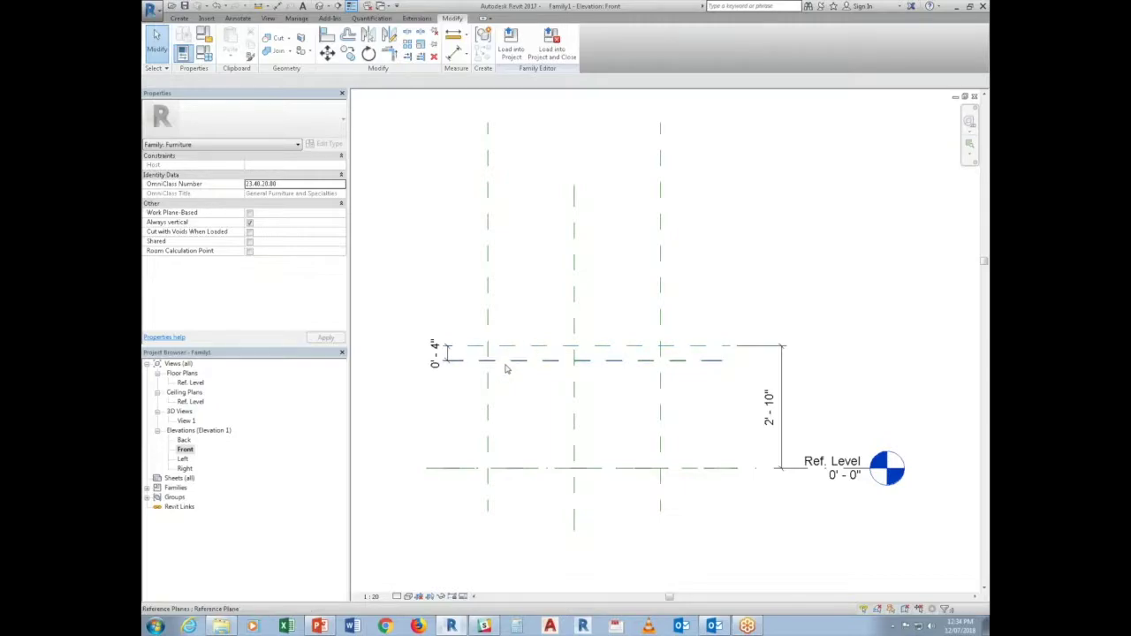
Label the dimension between Ref. Level and the upper plane with a new type parameter Height
left_click(780, 352)
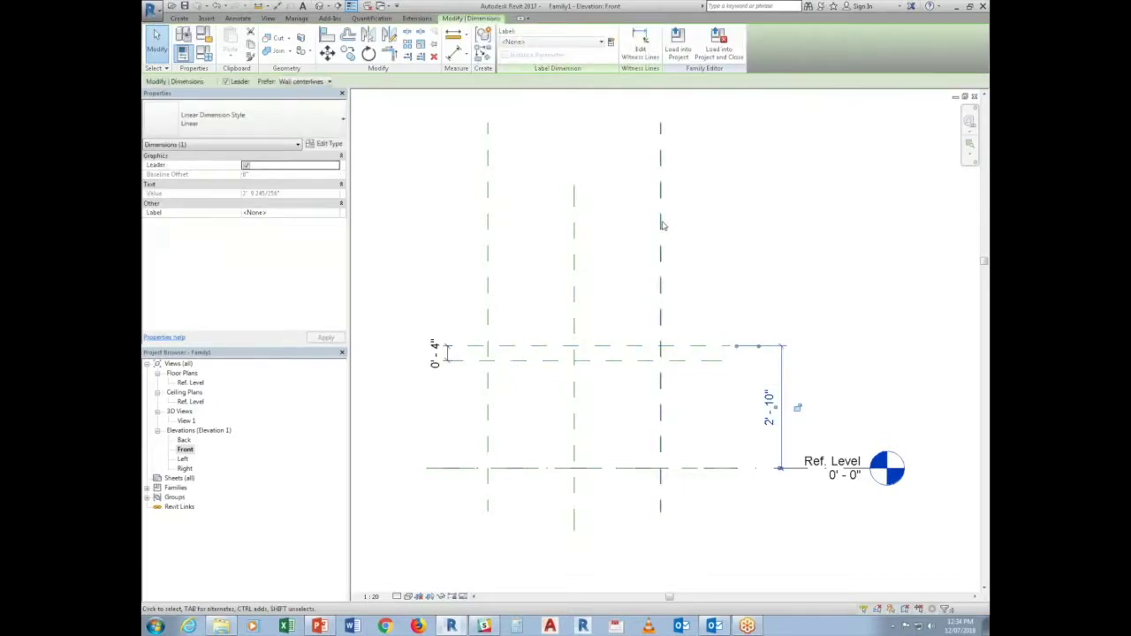
left_click(602, 42)
type("H")
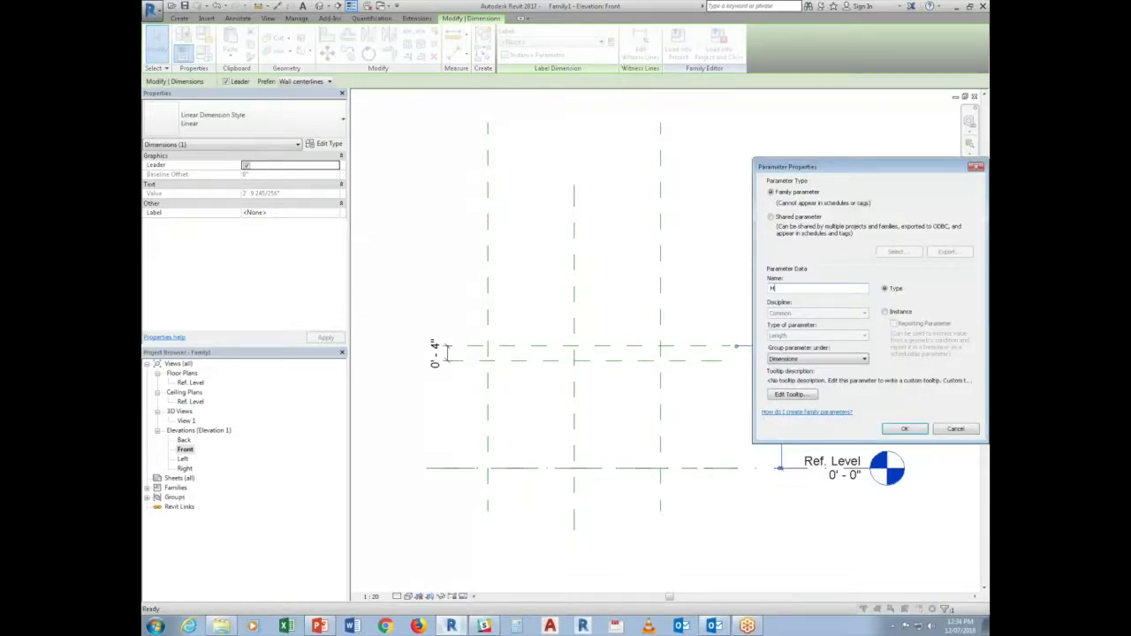
type("eight")
key("Return")
key("Escape")
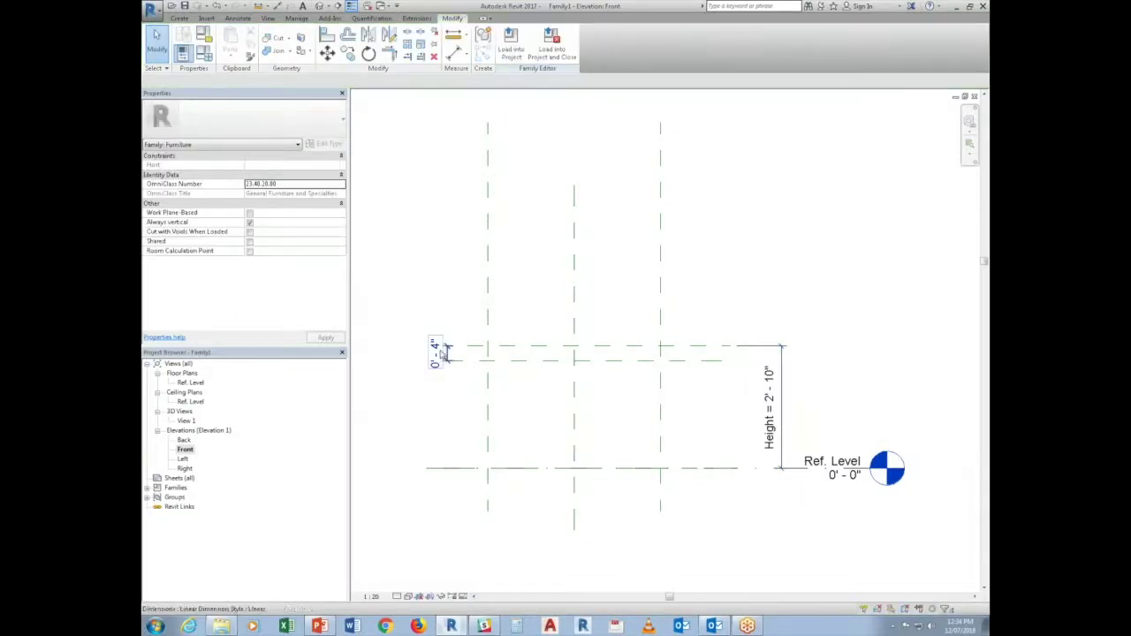
Label the dimension between the two closely spaced horizontal planes with a new type parameter Table Top Thickness
left_click(442, 353)
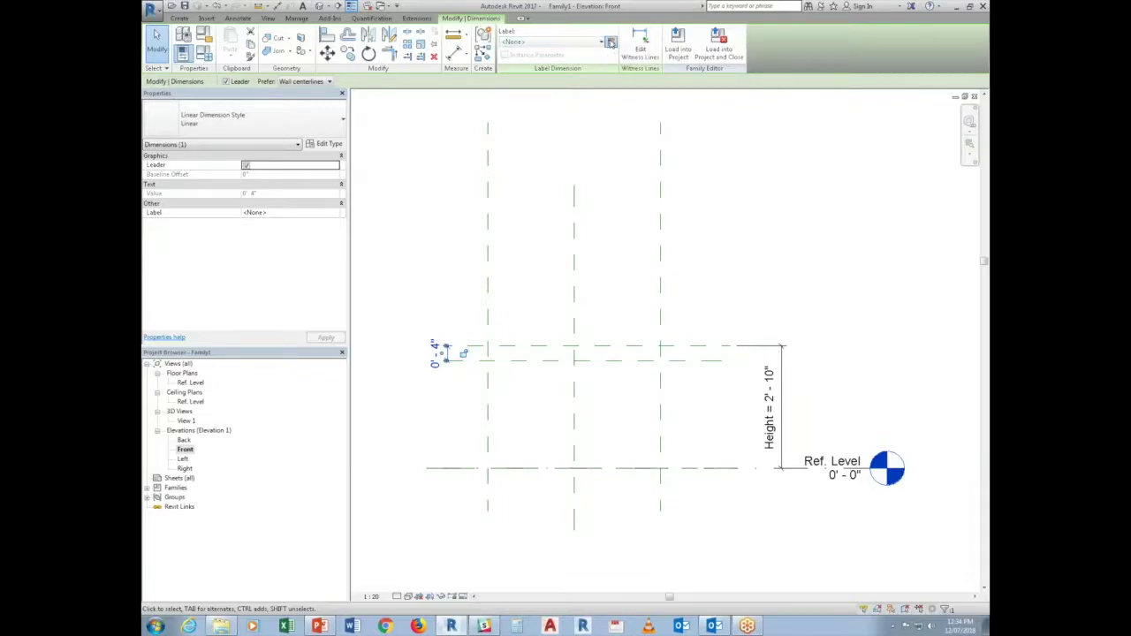
left_click(609, 42)
type("Table Top Thickness")
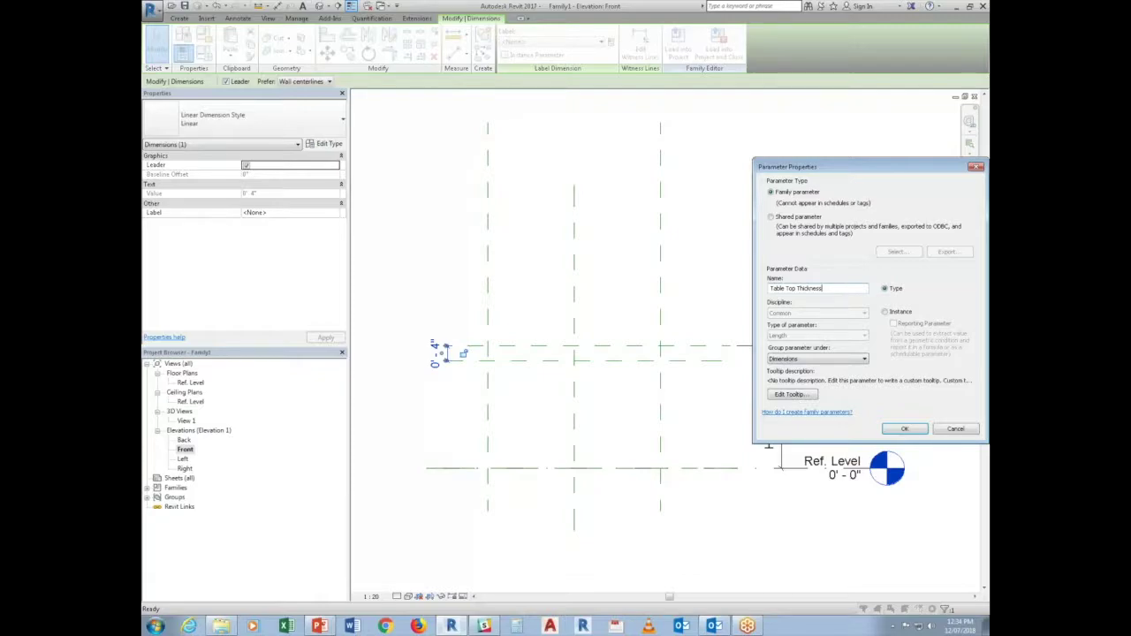
key("Return")
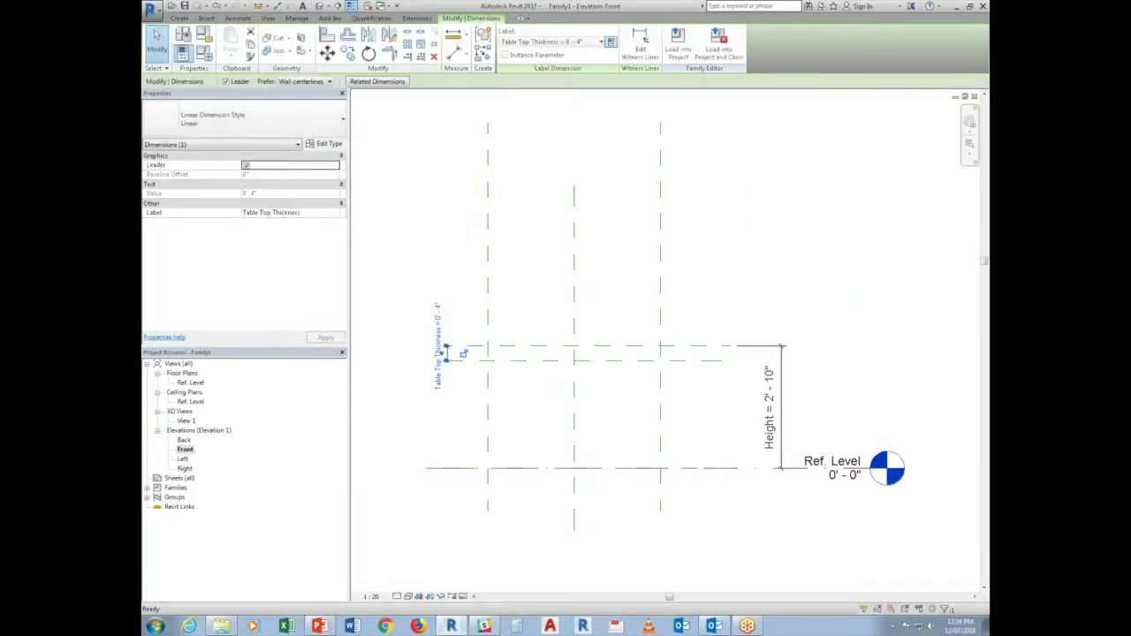
left_click(729, 382)
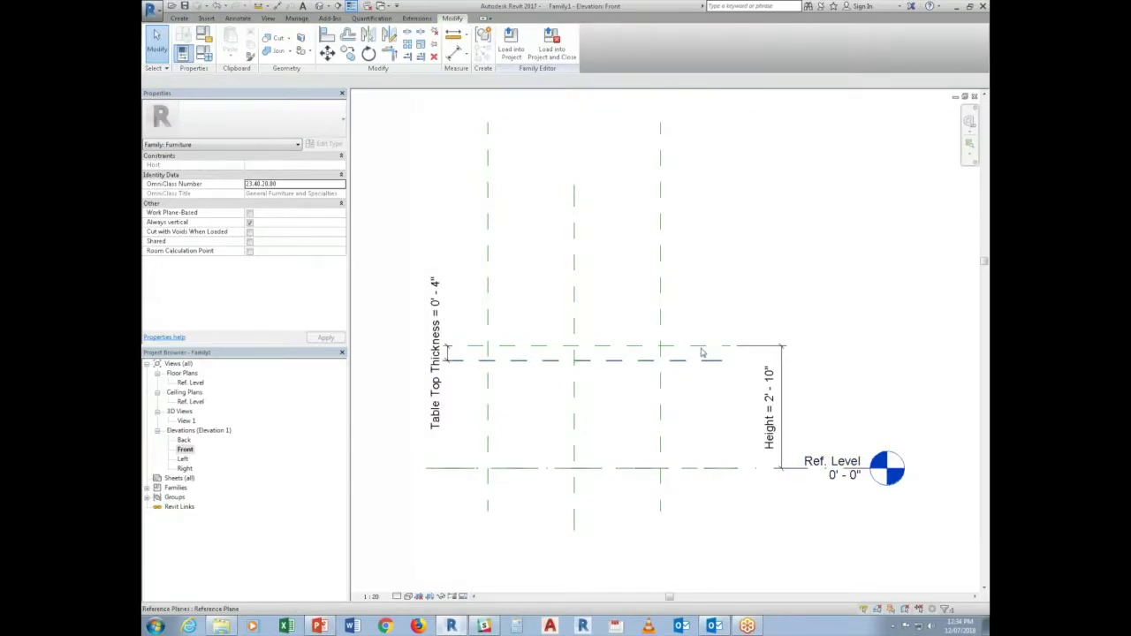
left_click(706, 347)
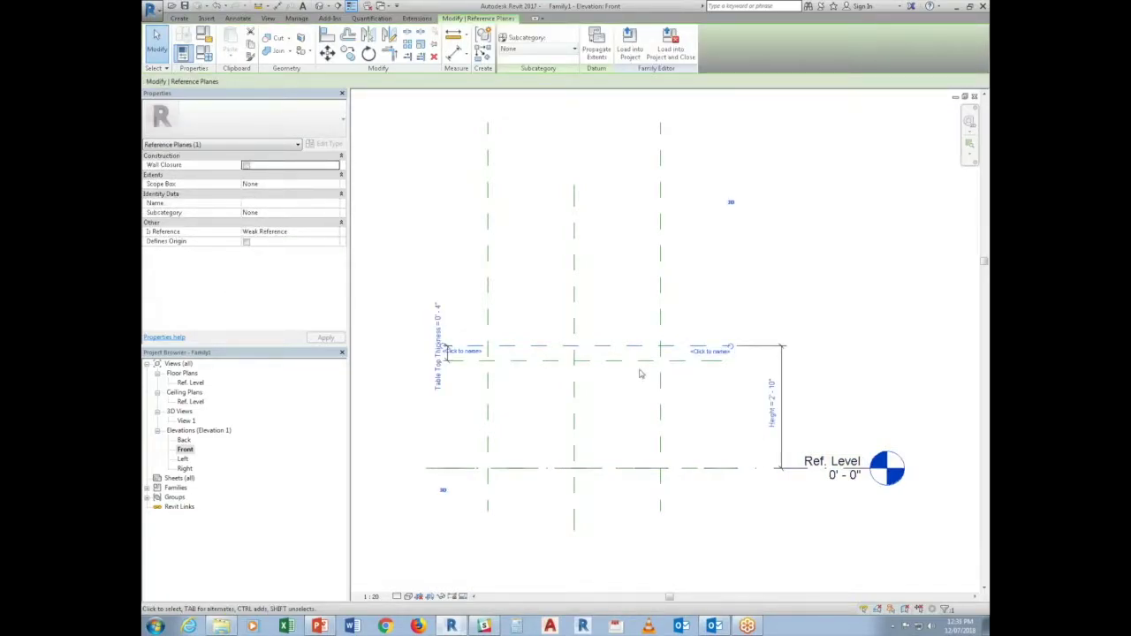
left_click(502, 370)
Set the Height parameter to 2' 10" in the family types and review the dimension parameters
left_click(204, 54)
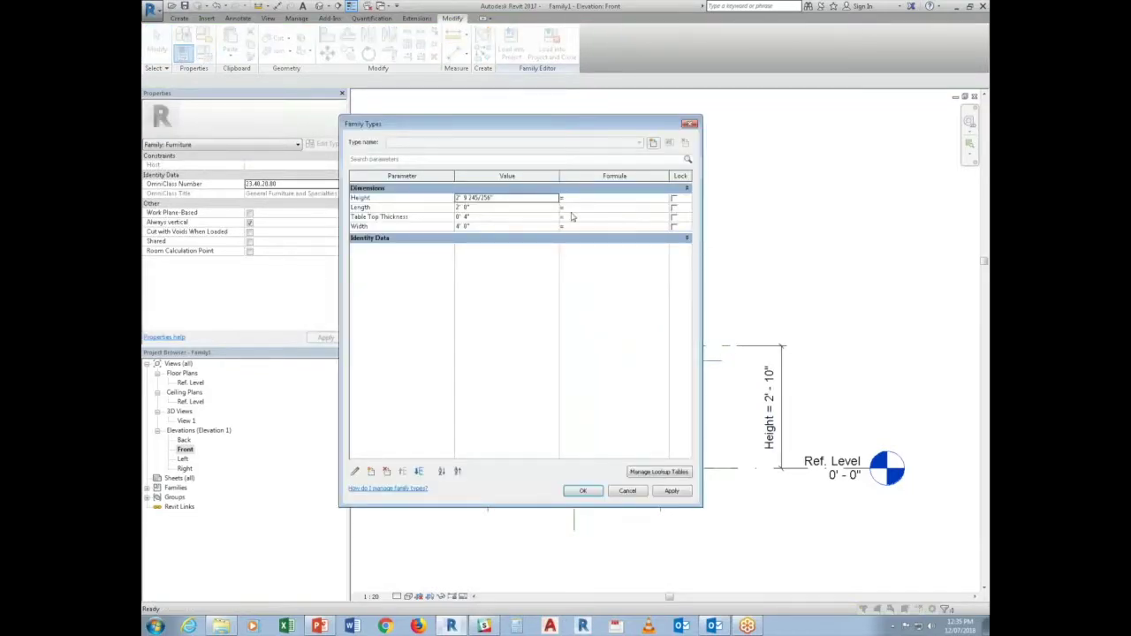
double_click(486, 197)
type("2")
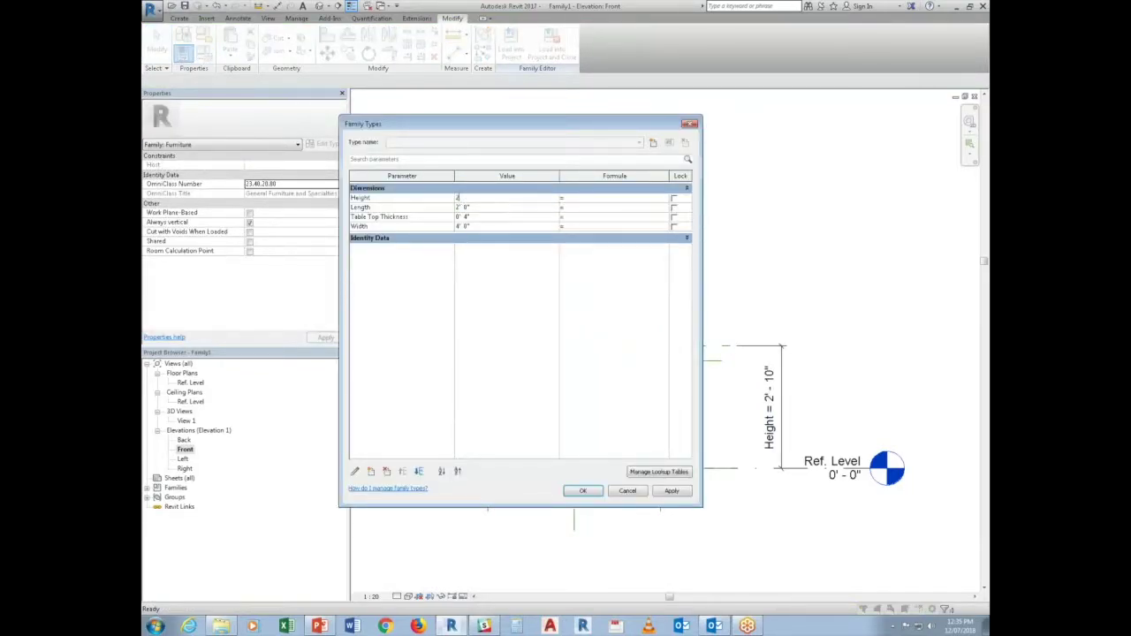
type("' 10")
key("Return")
left_click(481, 218)
left_click(590, 495)
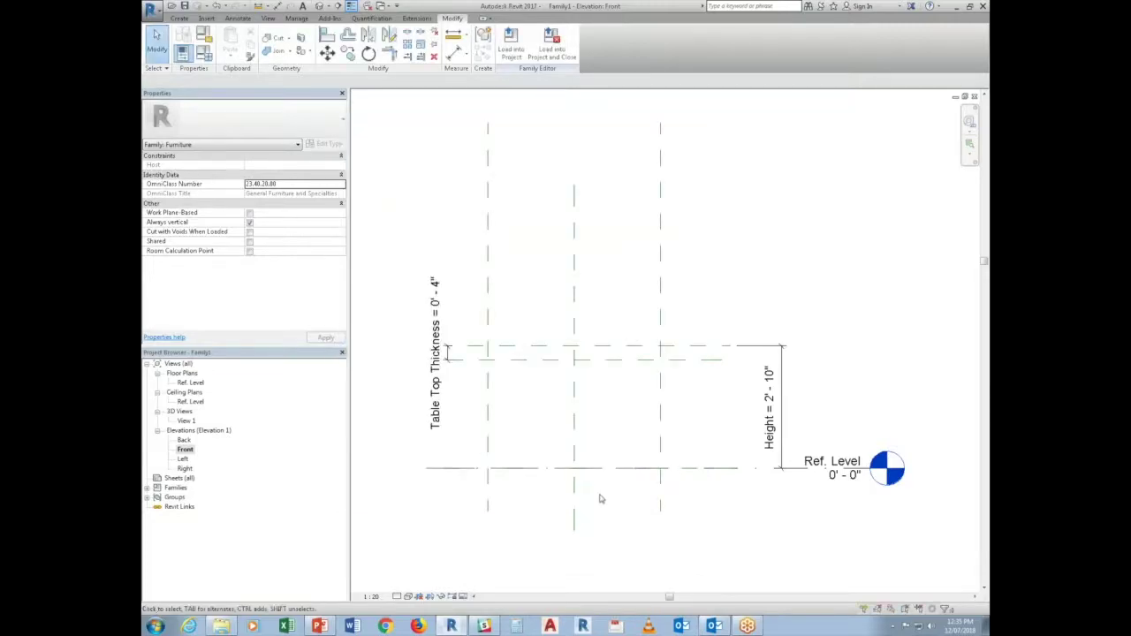
left_click(215, 55)
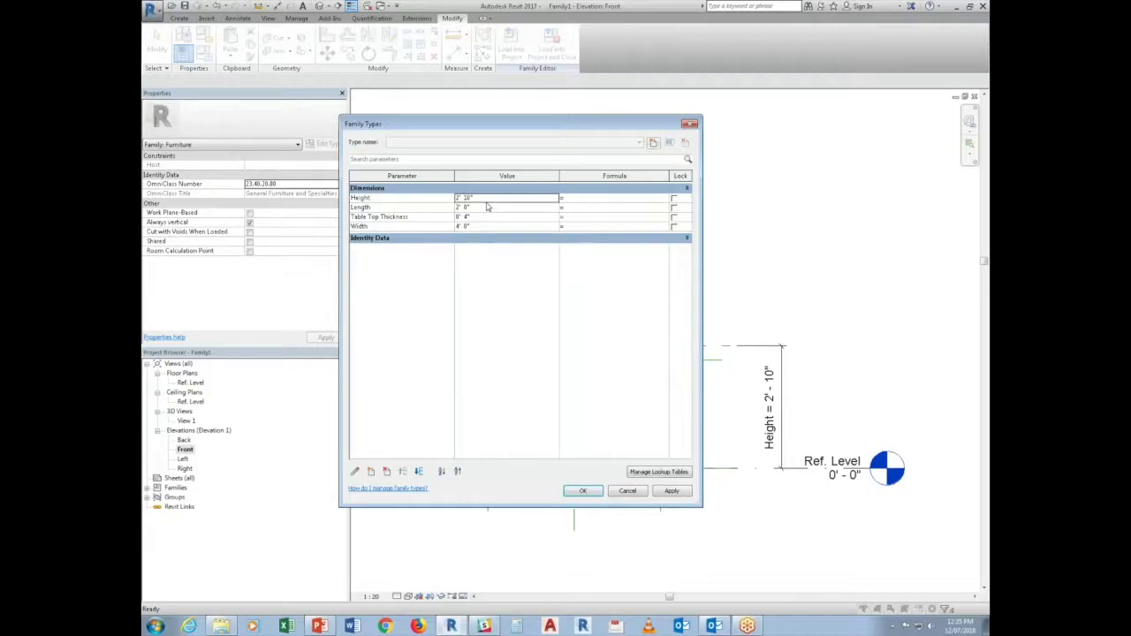
left_click(580, 492)
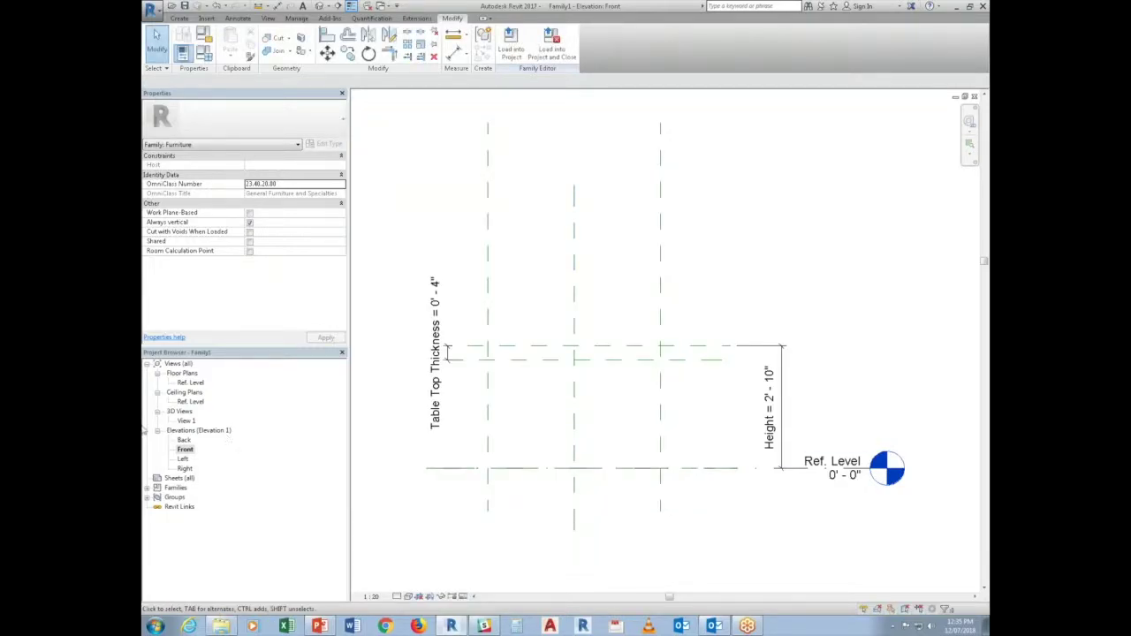
In the Ref. Level floor plan, draw four reference planes just inside the outer planes, about 4" in for verticals and 2 1/2" to 3" for horizontals
double_click(189, 383)
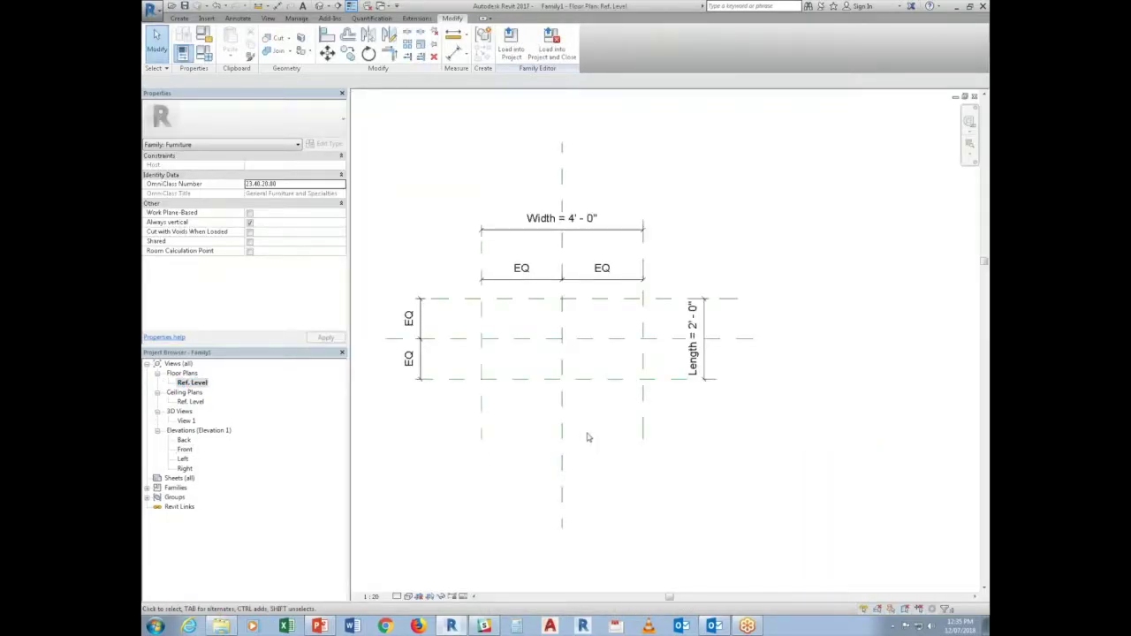
left_click(178, 18)
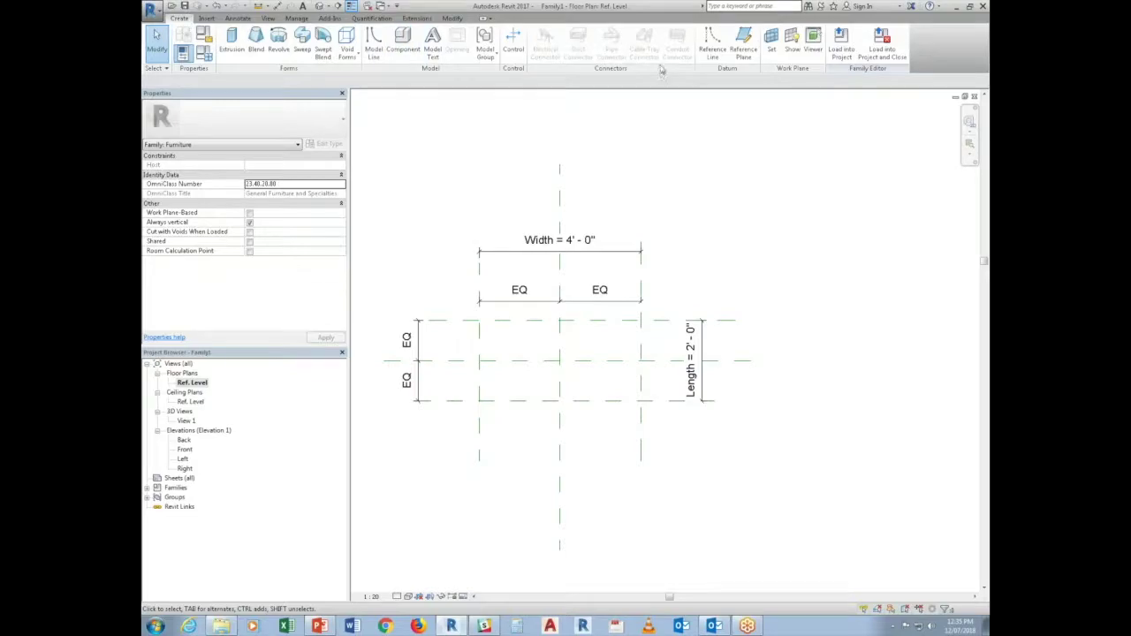
left_click(744, 48)
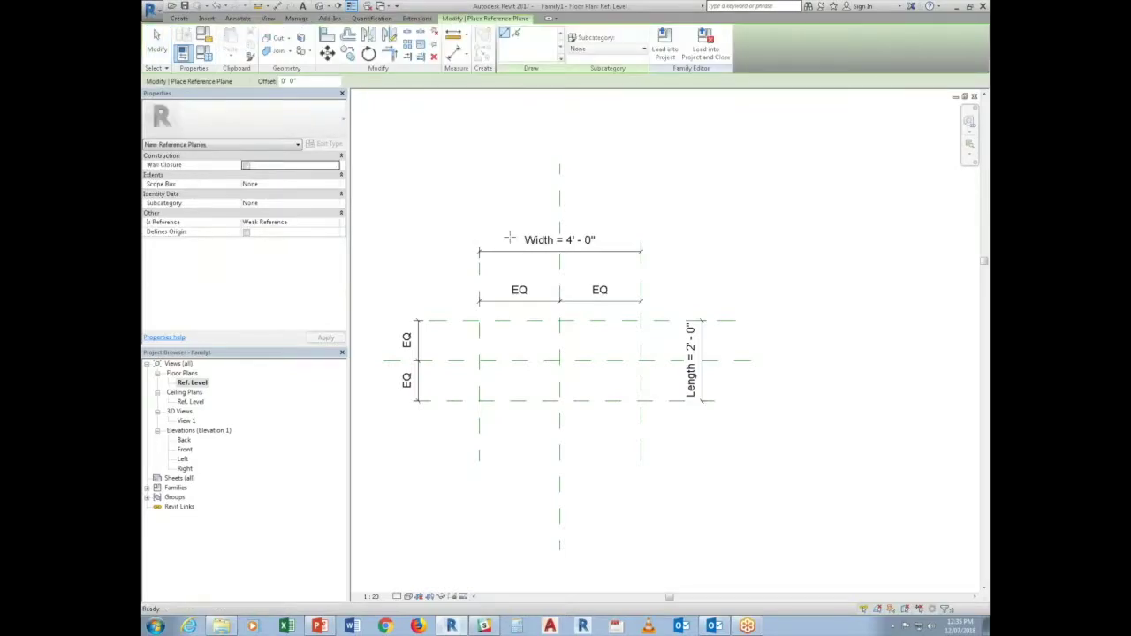
left_click(492, 313)
left_click(491, 450)
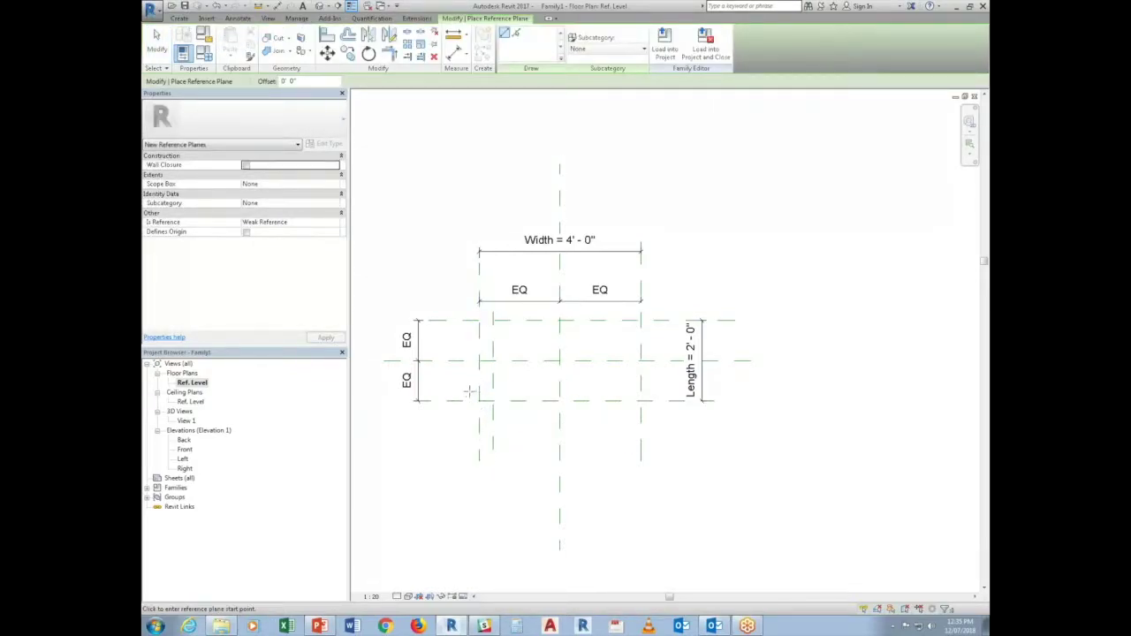
left_click(461, 392)
left_click(670, 391)
left_click(629, 316)
left_click(629, 417)
left_click(479, 328)
key("Escape")
key("Escape")
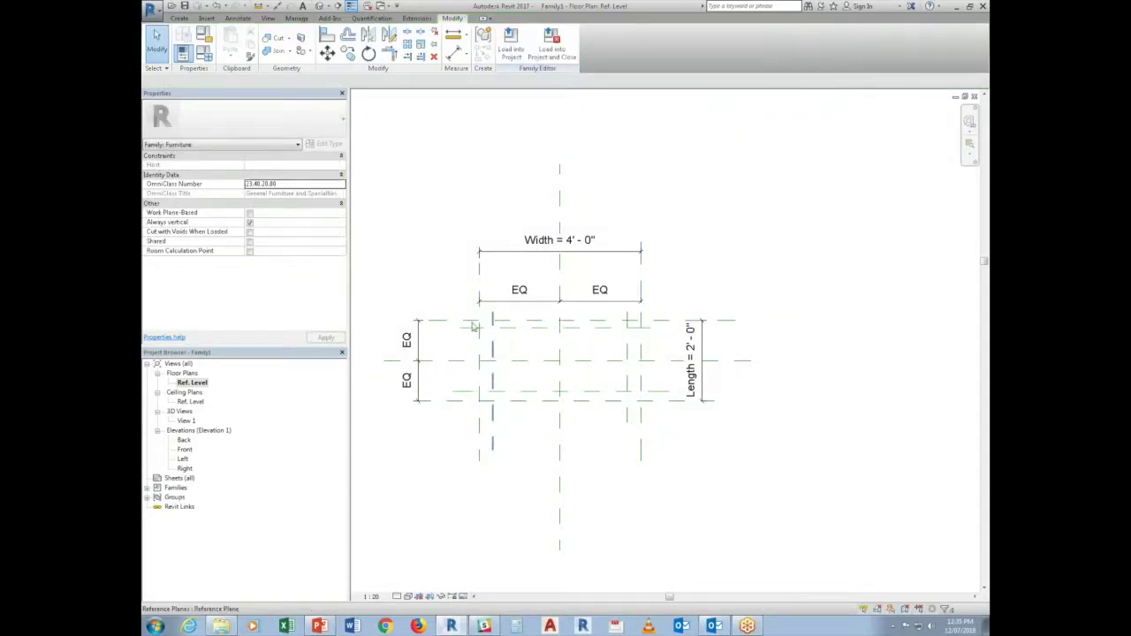
Add an aligned dimension between each of the four inner reference planes and its neighbouring outer plane
left_click(277, 6)
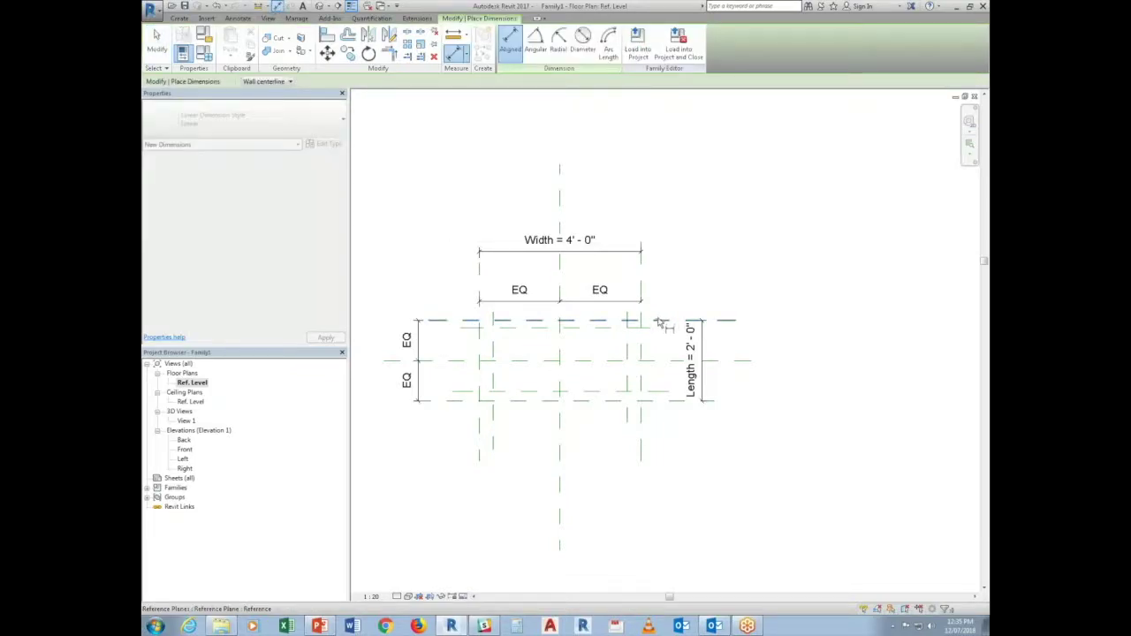
left_click(648, 328)
left_click(651, 320)
left_click(669, 325)
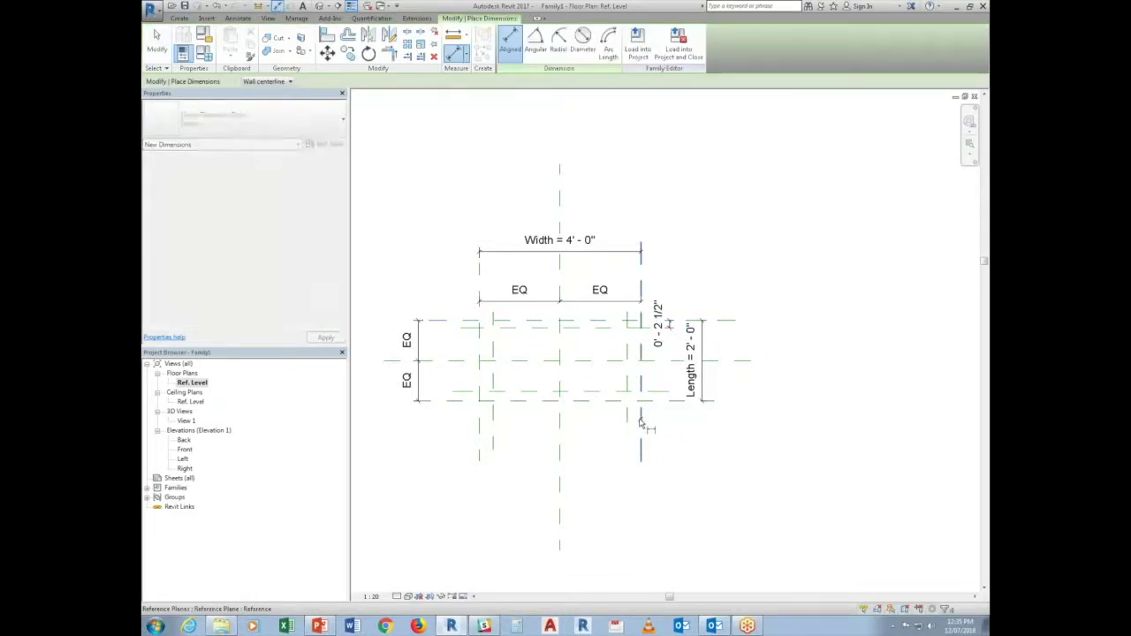
left_click(633, 454)
left_click(480, 431)
left_click(493, 431)
left_click(493, 475)
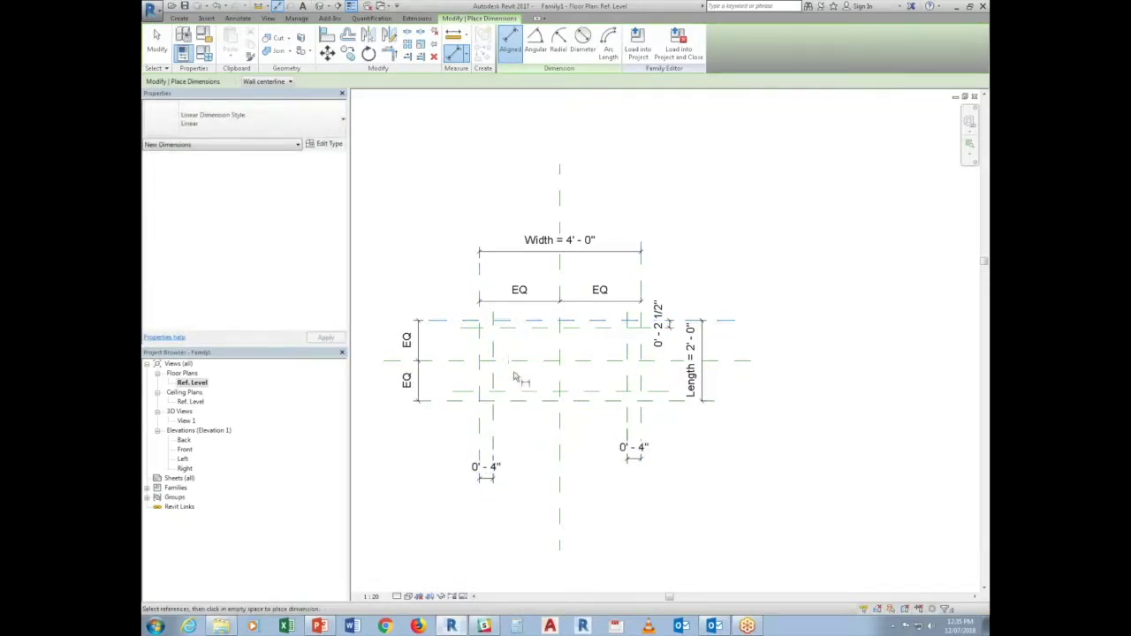
left_click(506, 402)
left_click(505, 392)
left_click(455, 395)
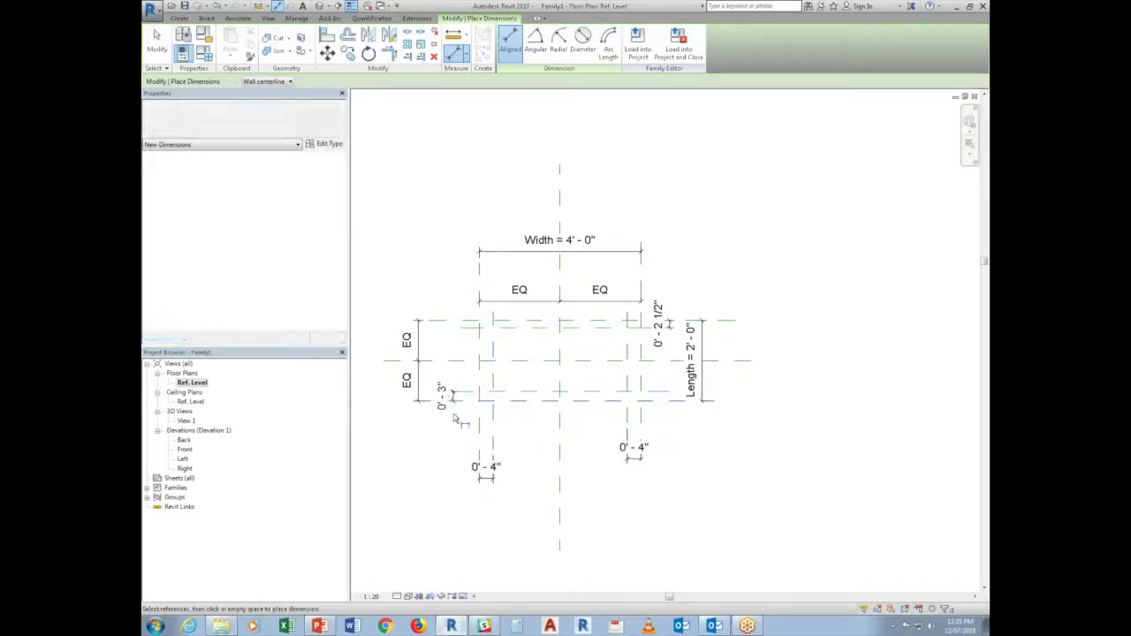
key("Escape")
key("Escape")
Set the lower inner horizontal plane and the left inner vertical plane to 2" from their outer planes
left_click(473, 392)
left_click(457, 395)
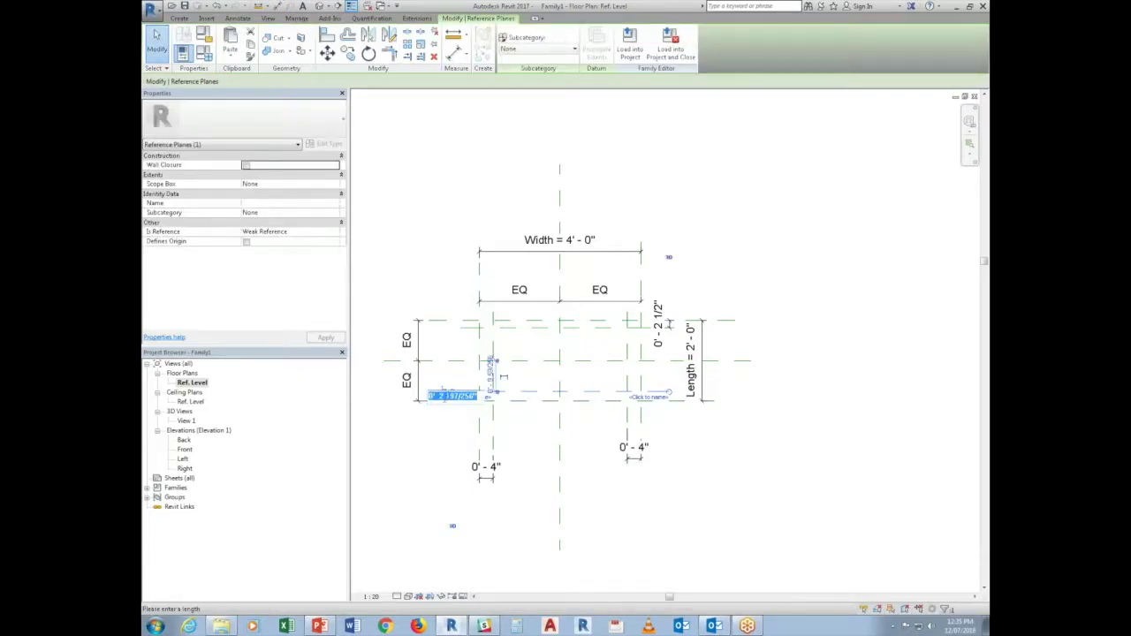
type("2")
key("Return")
left_click(493, 431)
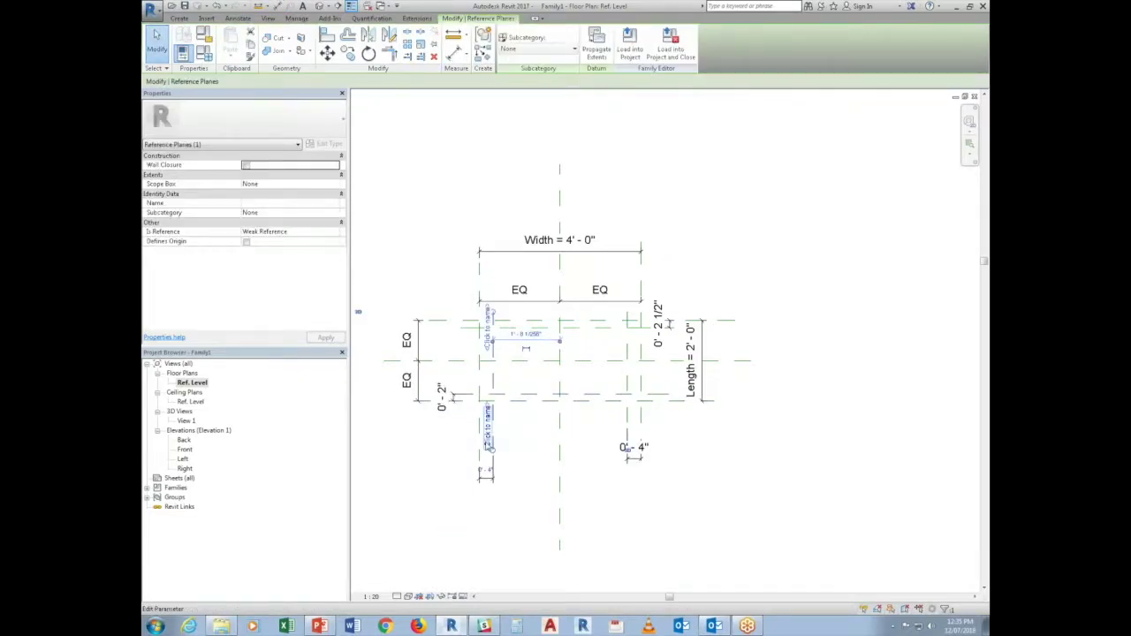
left_click(486, 466)
type("255/256\"")
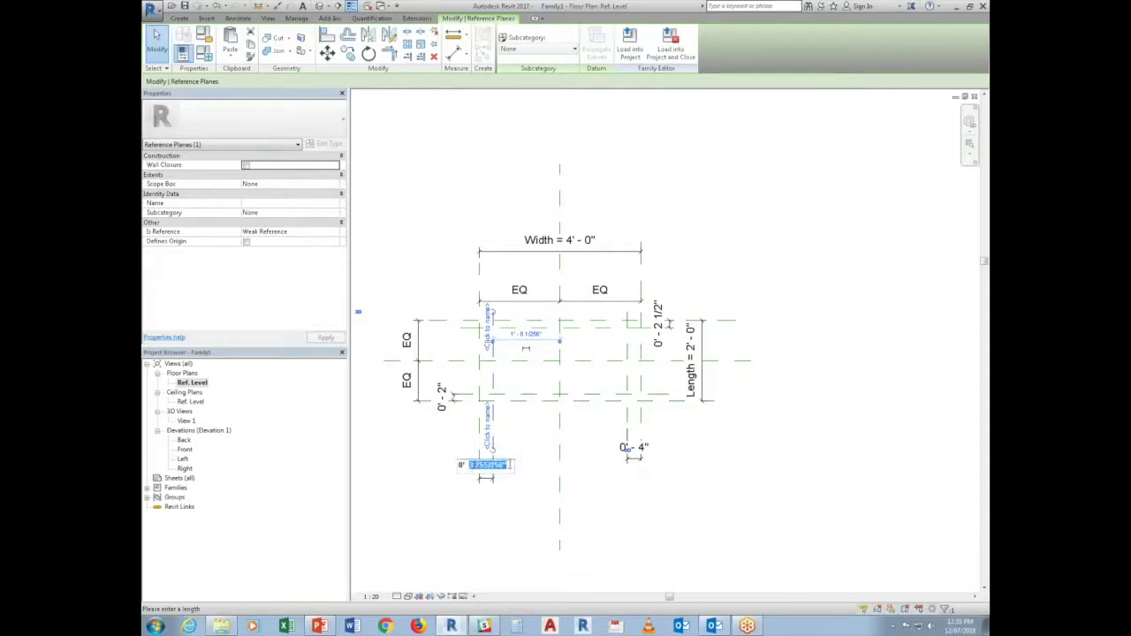
key("Return")
key("Escape")
Set the right inner vertical plane and the upper inner horizontal plane to 2" from their outer planes
left_click(630, 422)
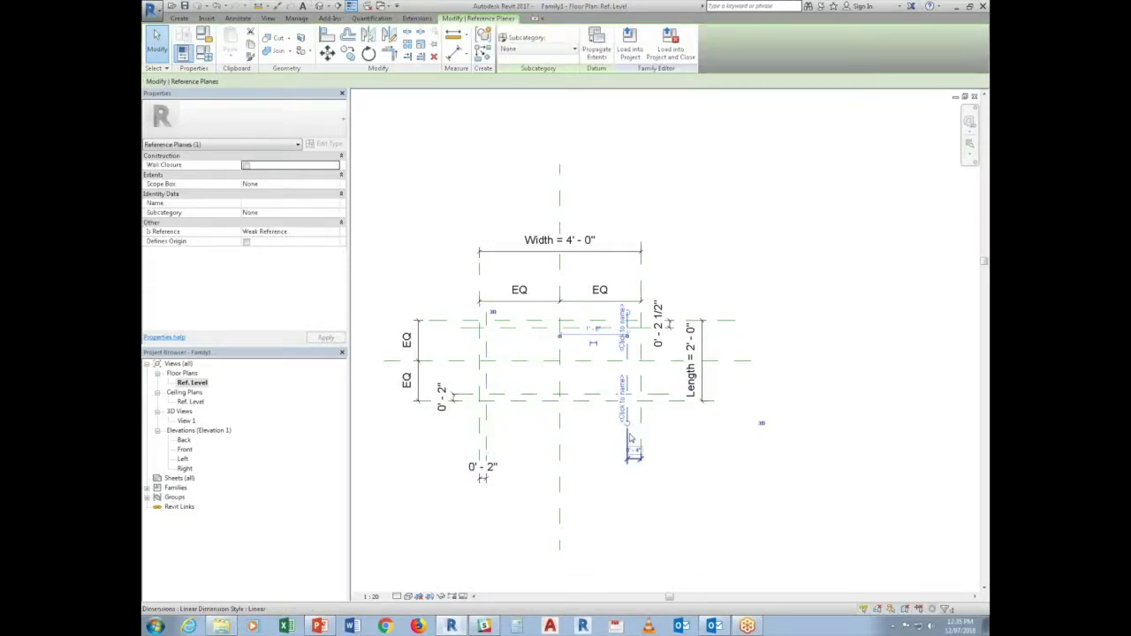
left_click(632, 447)
type("2")
key("Return")
key("Escape")
left_click(669, 325)
left_click(660, 321)
type("2")
key("Return")
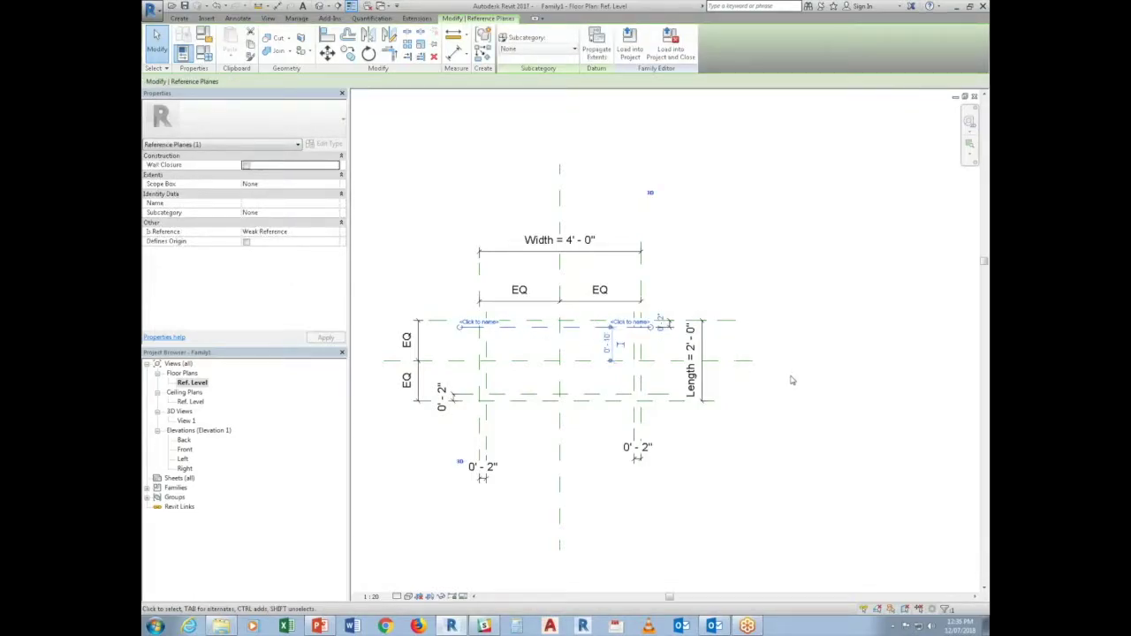
key("Escape")
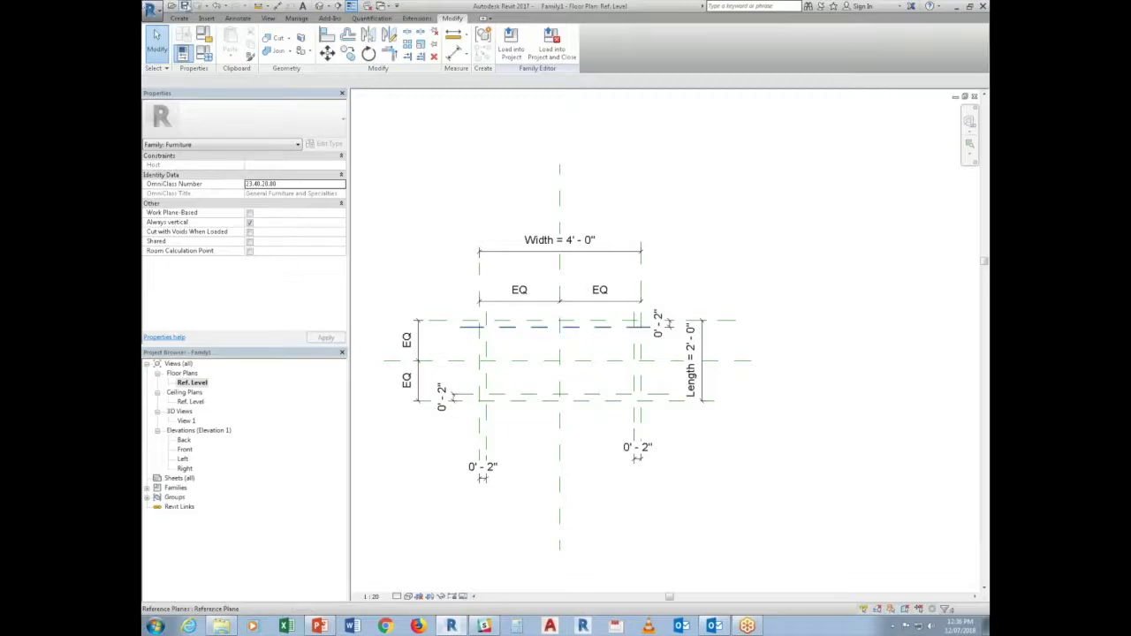
In the Ref. Level plan, create the tabletop as a rectangular extrusion snapped to the four outer reference planes, 4'-0" by 2'-0"
left_click(179, 17)
left_click(233, 42)
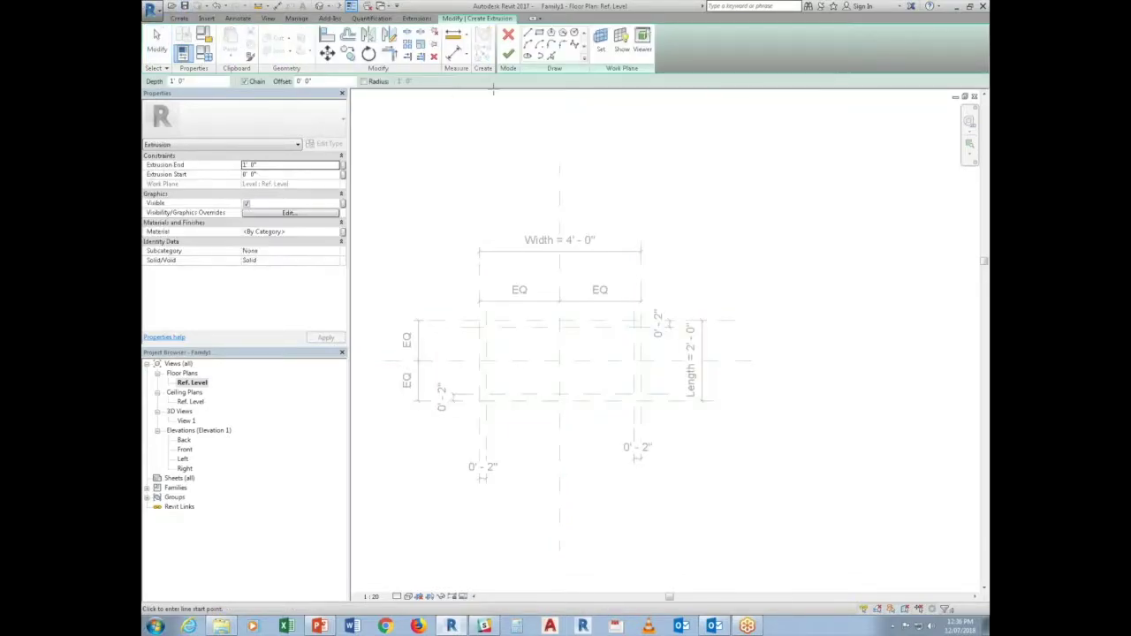
left_click(478, 322)
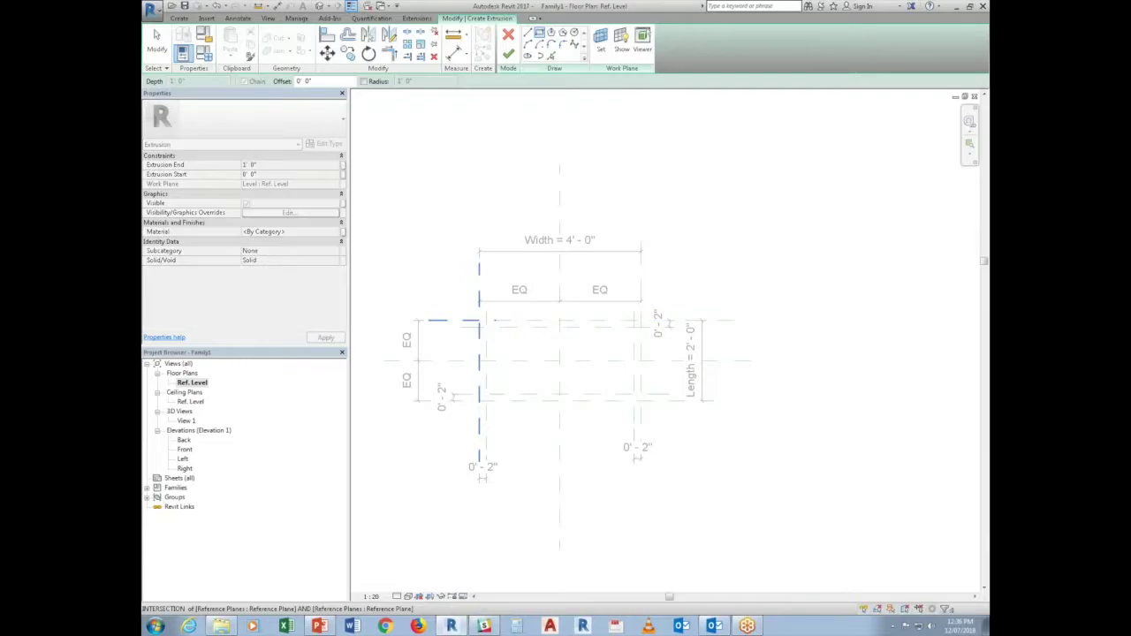
left_click(640, 402)
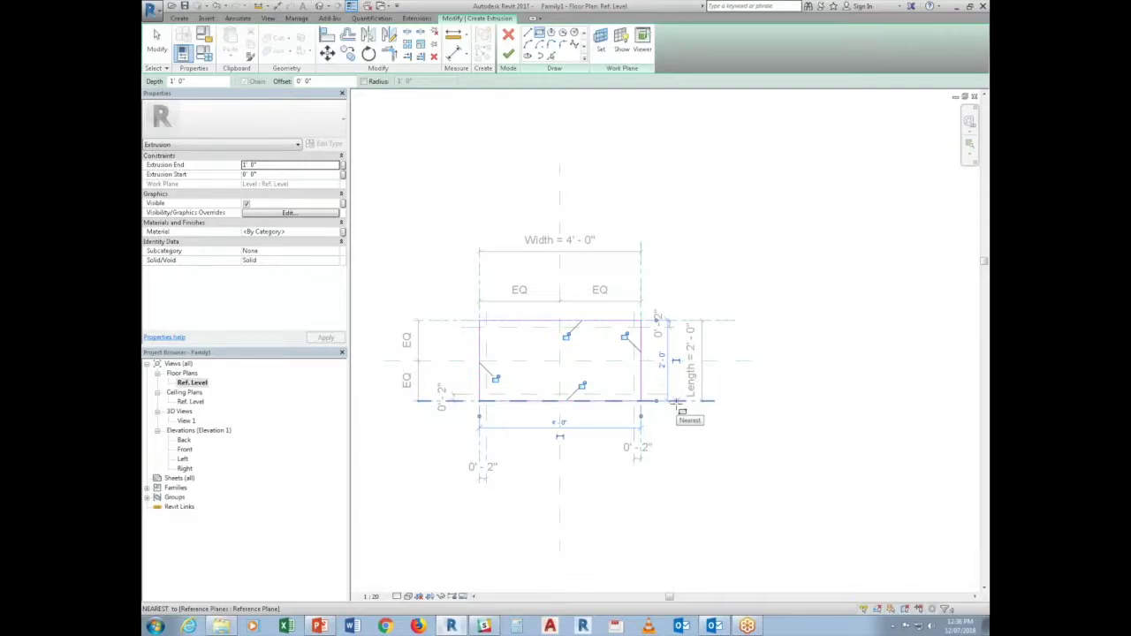
left_click(508, 53)
In the Front elevation, stretch the tabletop extrusion's top to the Height plane and its underside to the Table Top Thickness plane, locking both
double_click(182, 449)
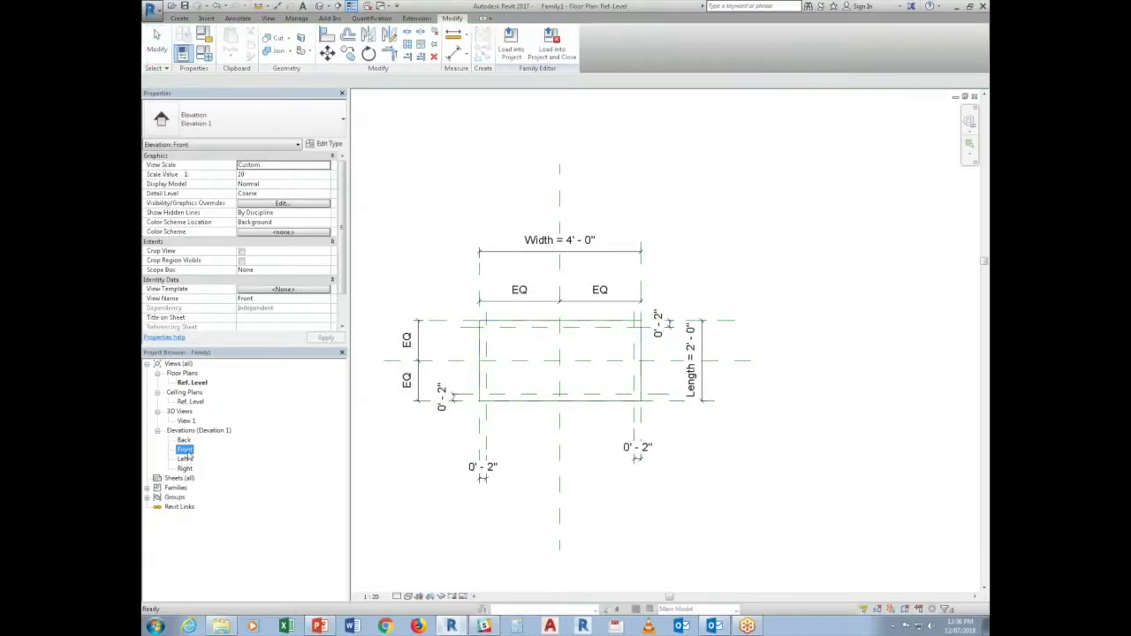
left_click_drag(576, 428, 576, 346)
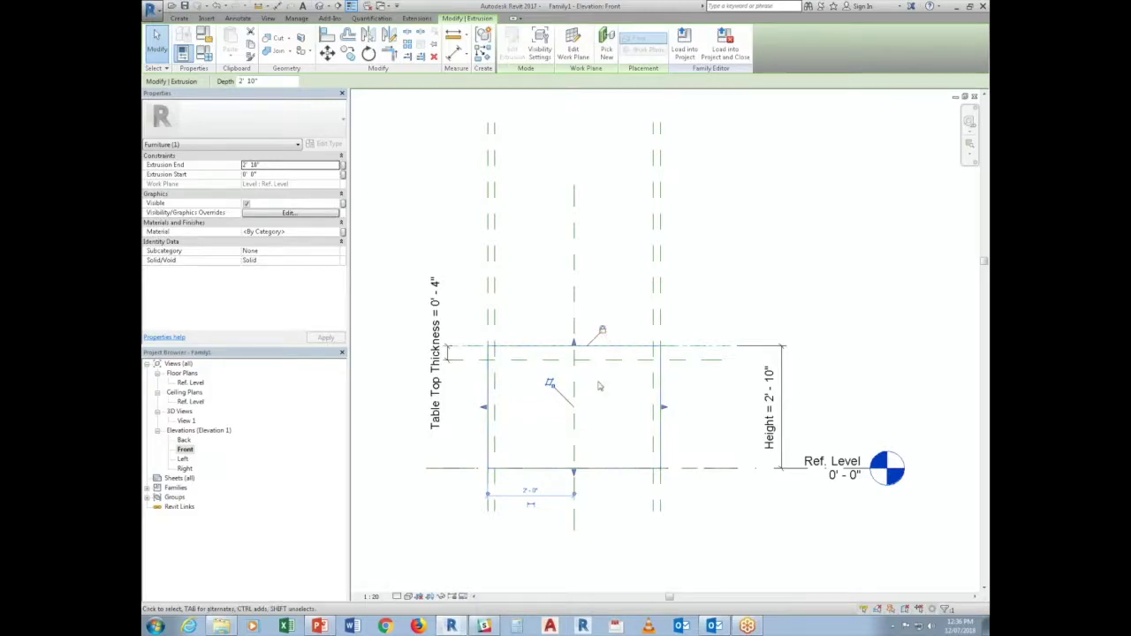
left_click_drag(575, 473, 585, 360)
left_click(543, 379)
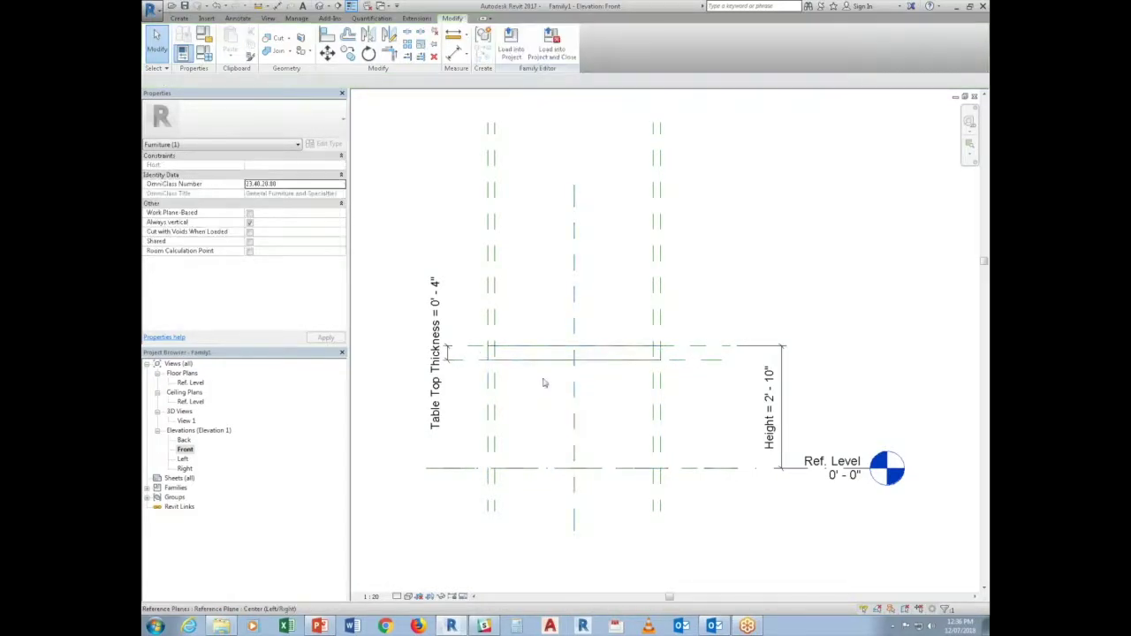
In the Ref. Level plan, label all four 2" offset dimensions with a new family type parameter named Leg Width
left_click(182, 373)
double_click(190, 381)
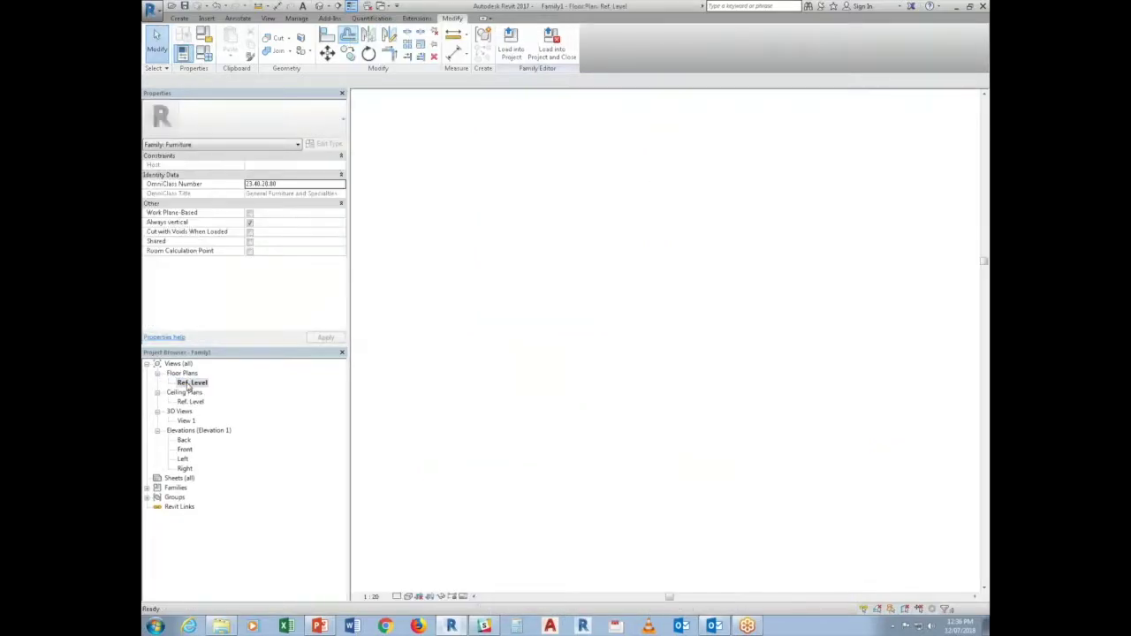
left_click(635, 451)
left_click(636, 453, "ctrl")
left_click(662, 323, "ctrl")
left_click(442, 395, "ctrl")
left_click(610, 42)
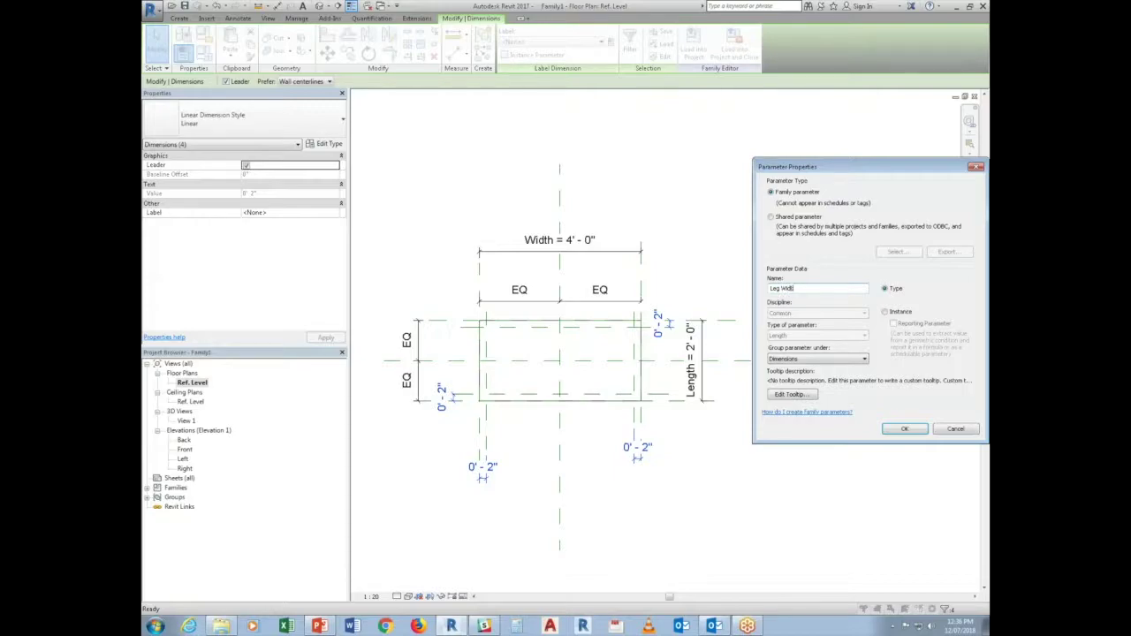
key("Return")
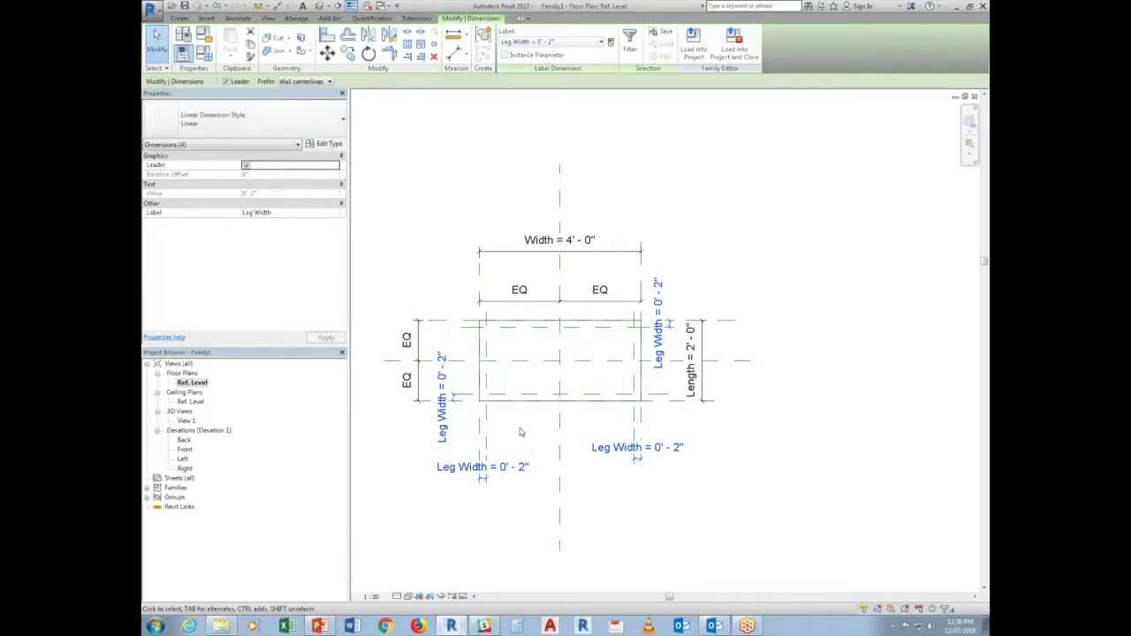
key("Escape")
Temporarily hide the tabletop extrusion in the Ref. Level plan
left_click(502, 400)
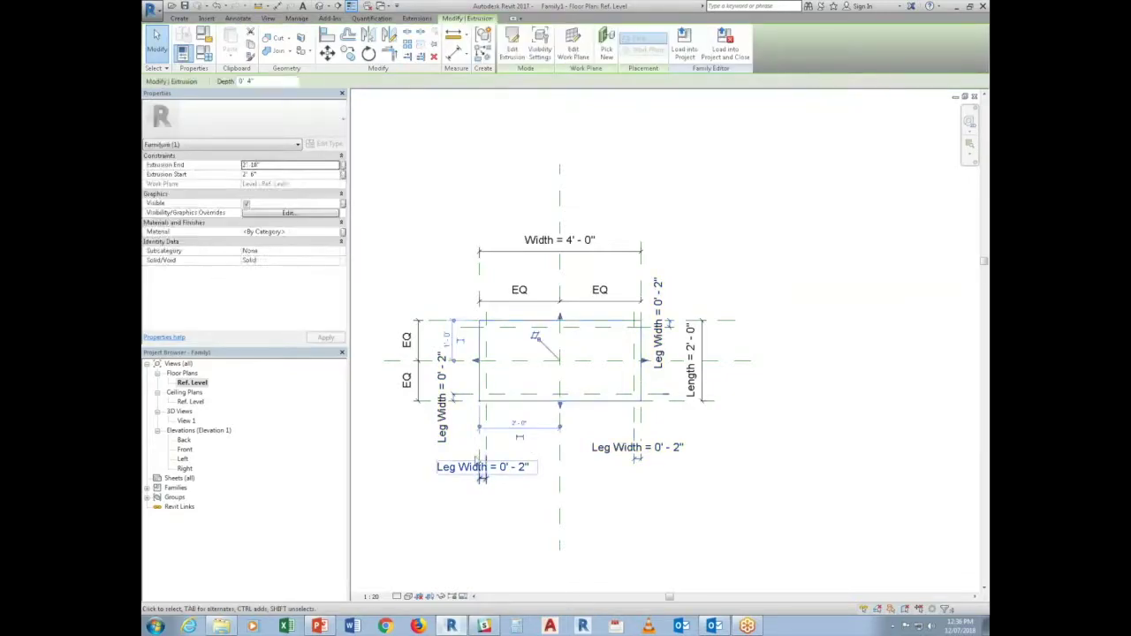
left_click(443, 597)
left_click(466, 569)
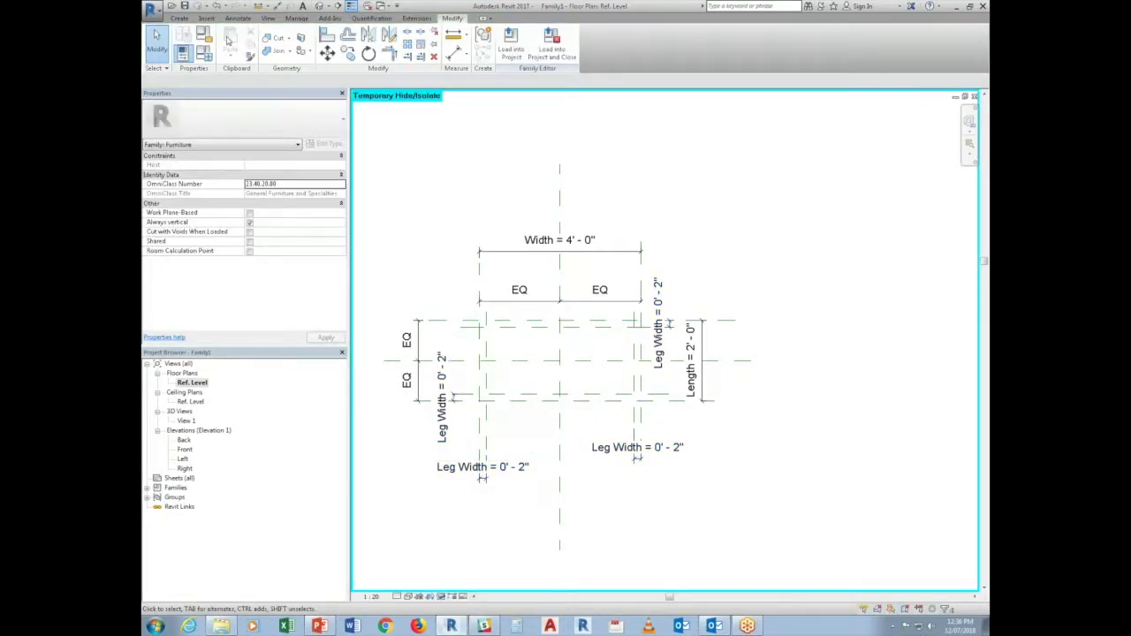
Create one extrusion for the legs from four square profiles at the table corners, snapped to the intersections of the inner and outer reference planes
left_click(180, 19)
left_click(231, 40)
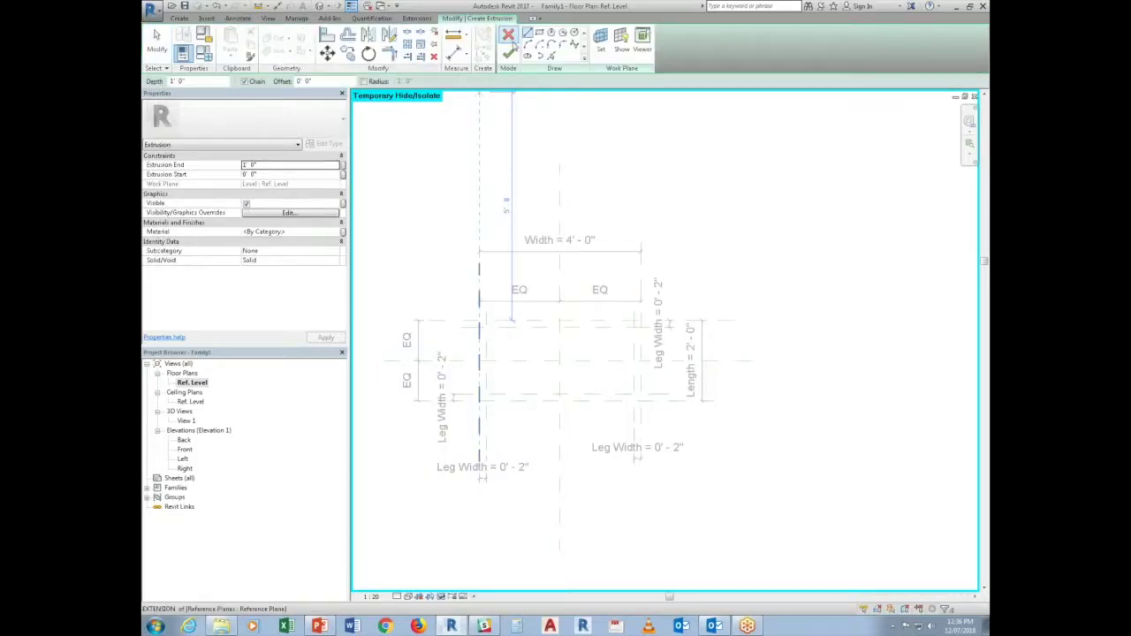
scroll(487, 336, "up", 3)
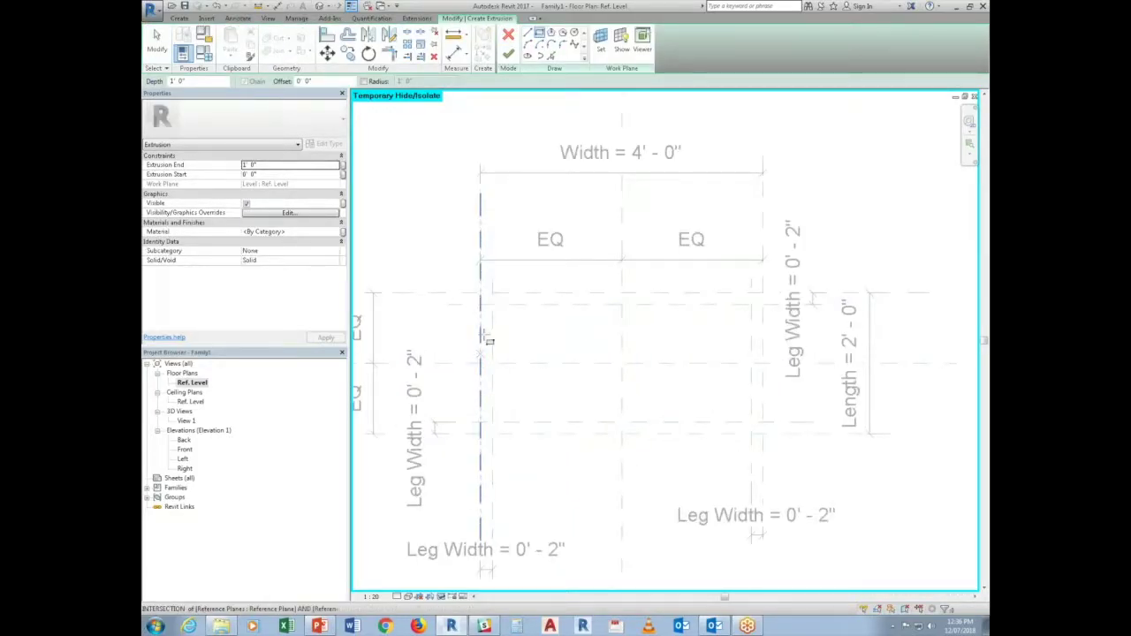
left_click(490, 295)
left_click(492, 305)
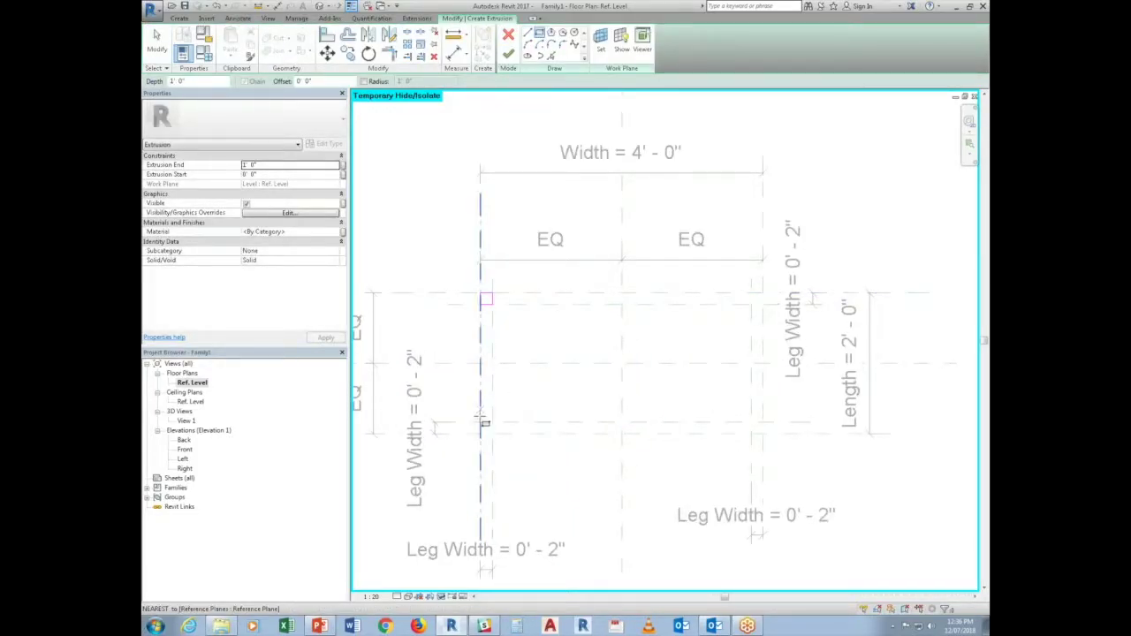
left_click(480, 424)
left_click(492, 434)
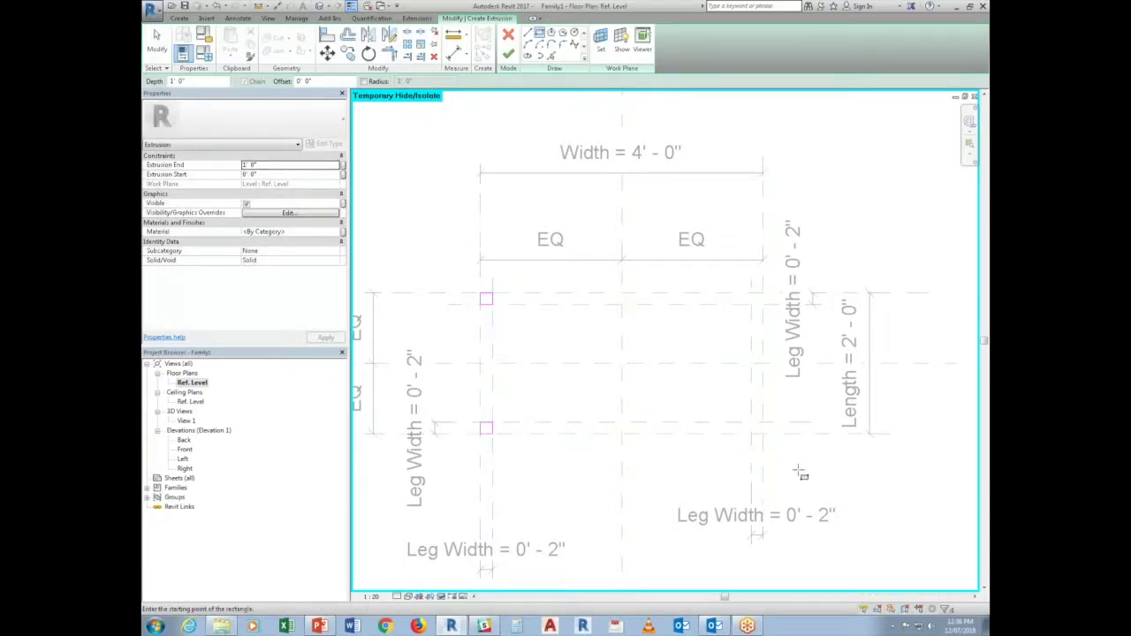
left_click(752, 423)
left_click(761, 433)
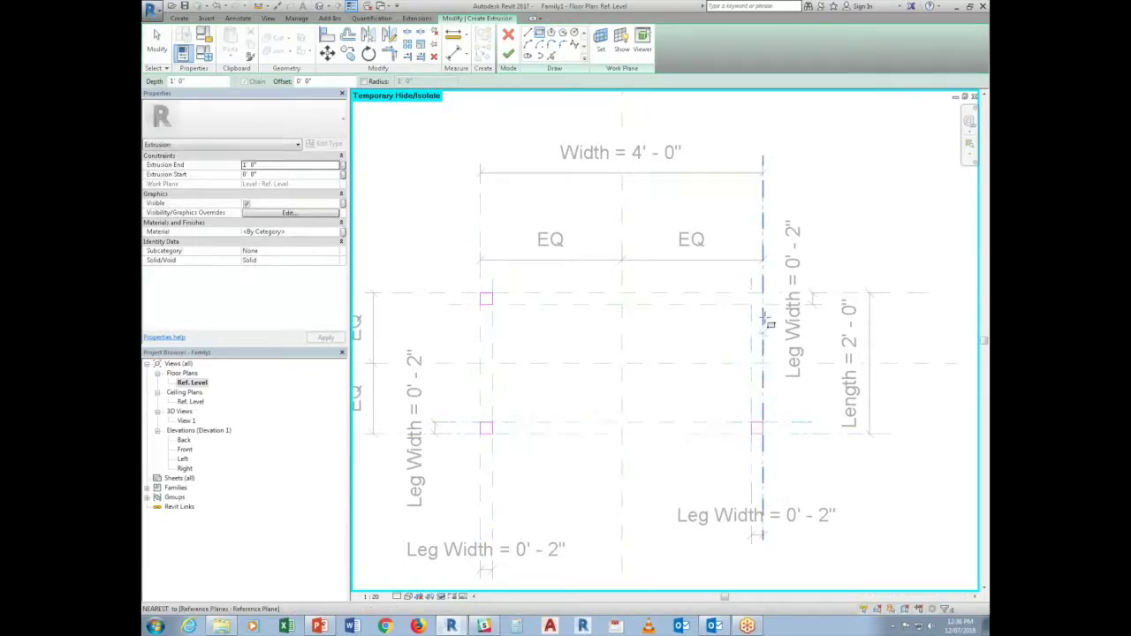
left_click(751, 293)
left_click(761, 304)
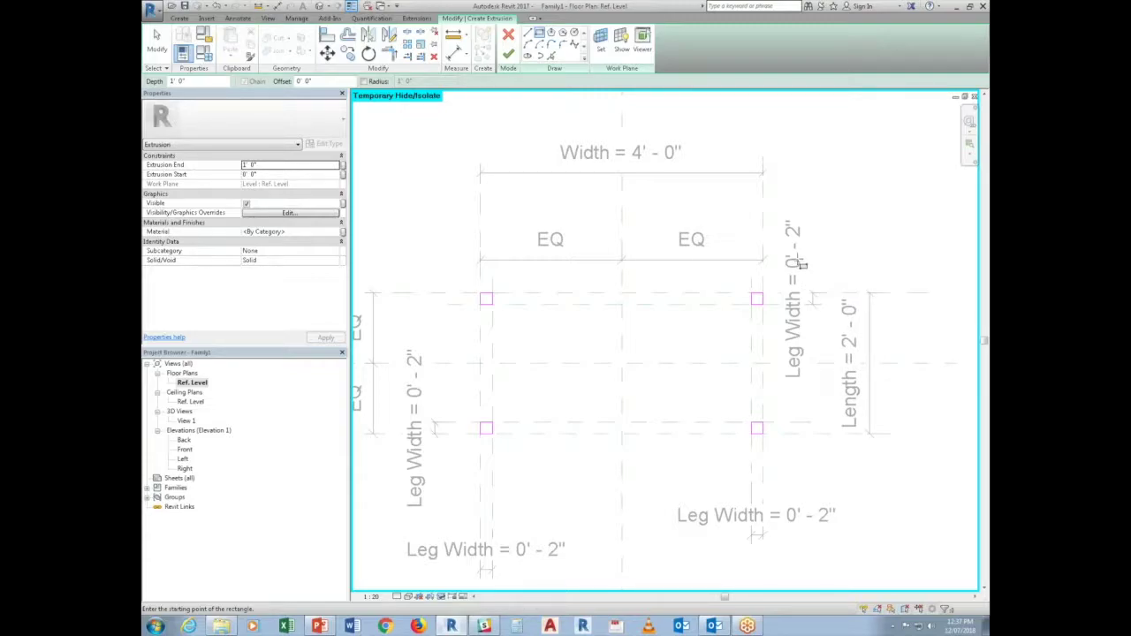
left_click(507, 55)
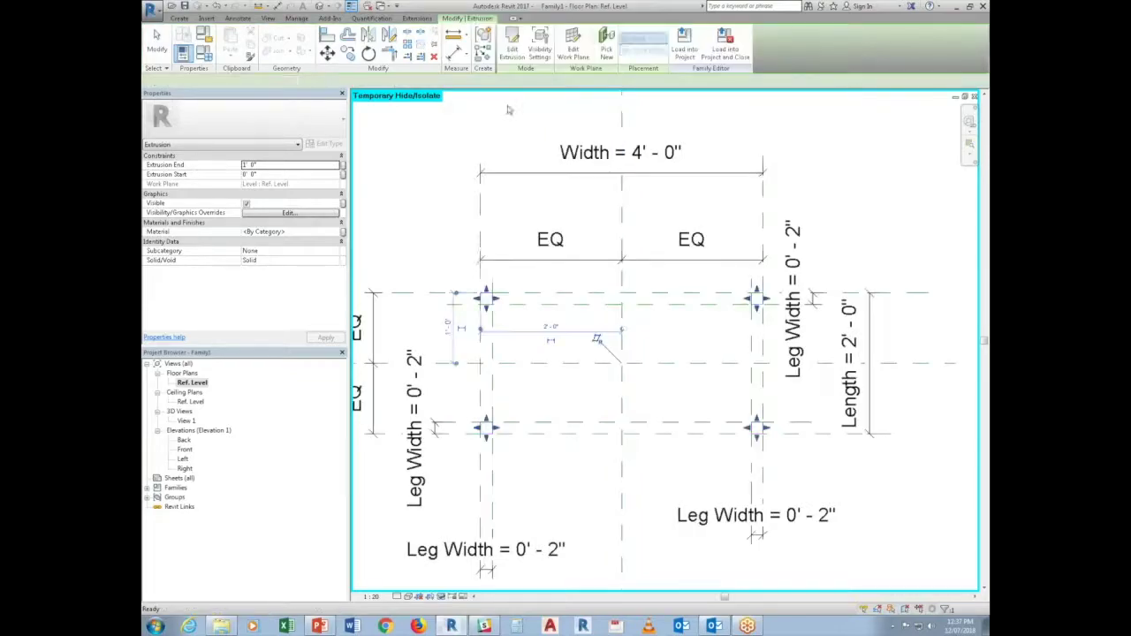
In the Front elevation, temporarily hide the tabletop extrusion
left_click(186, 450)
double_click(192, 454)
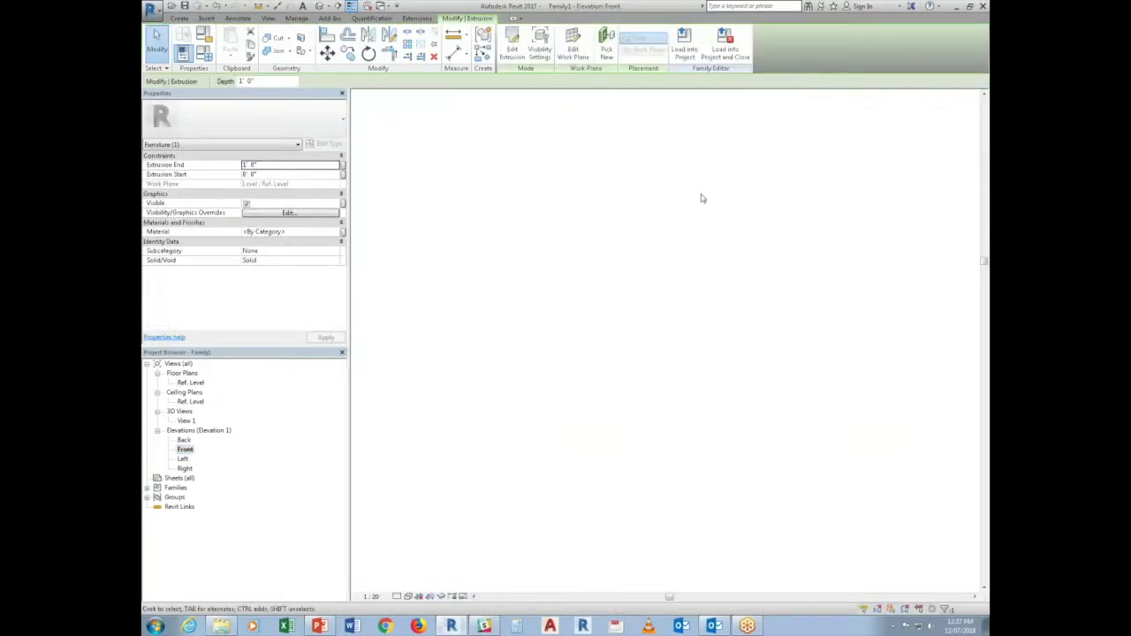
left_click(585, 420)
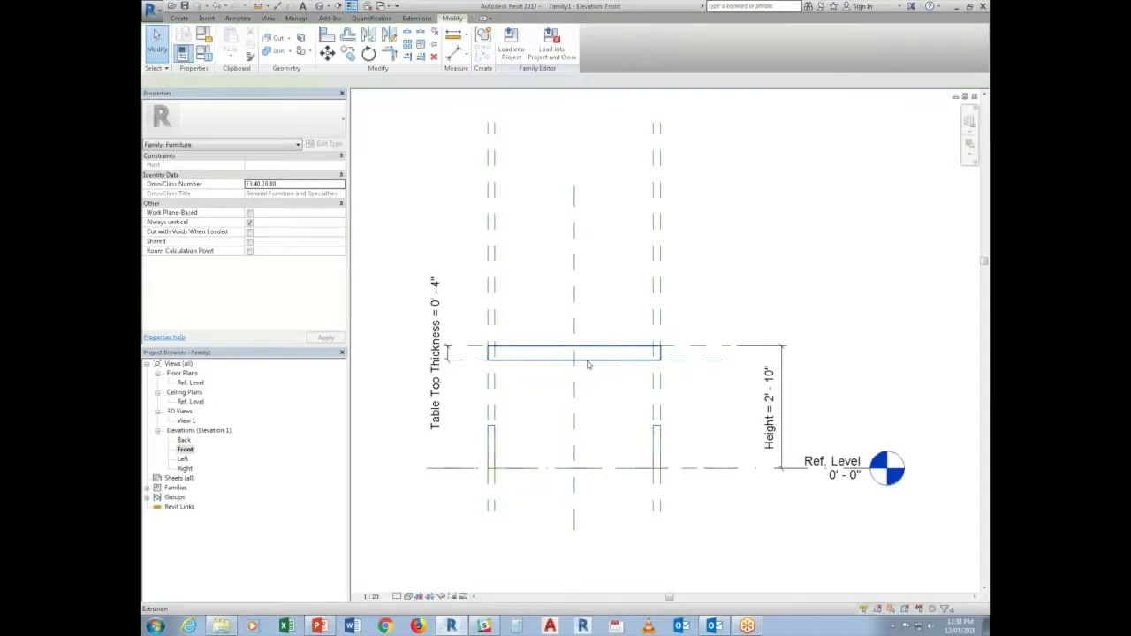
left_click(589, 361)
left_click(451, 596)
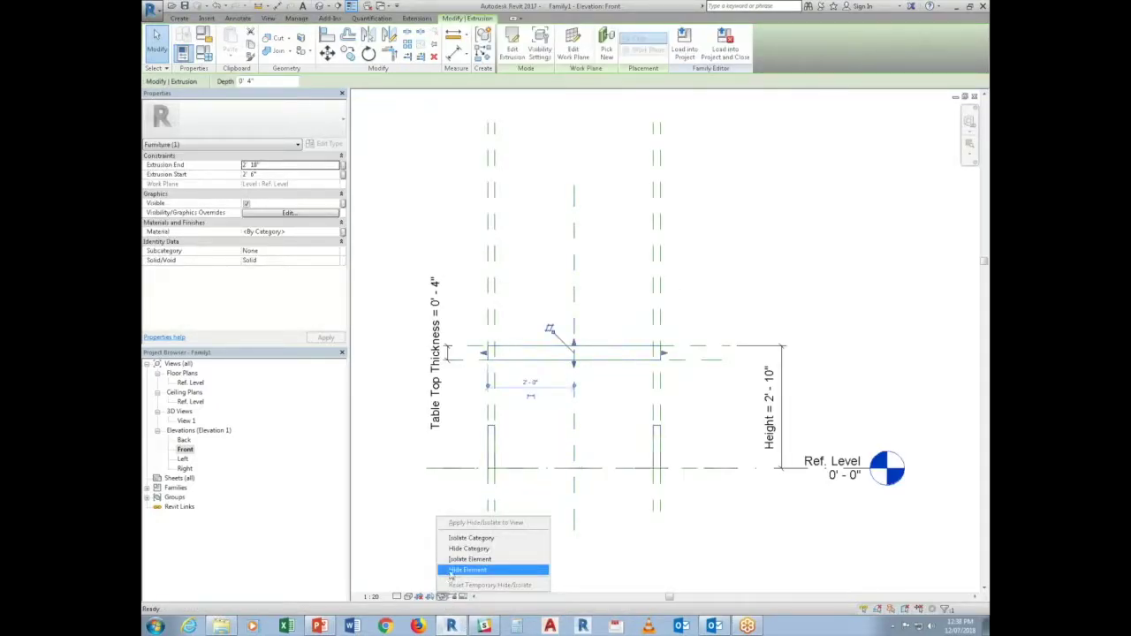
left_click(451, 572)
Stretch the leg extrusion up to the reference plane at the tabletop's underside, lock it there, and open the default 3D view
left_click(658, 436)
left_click_drag(574, 426, 574, 358)
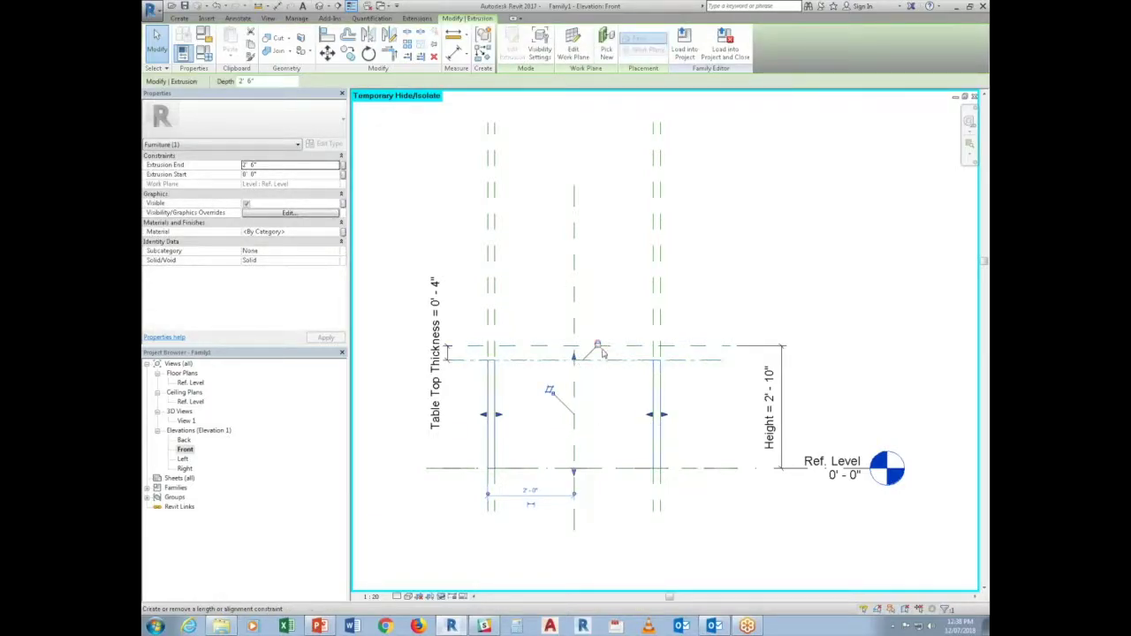
key("Escape")
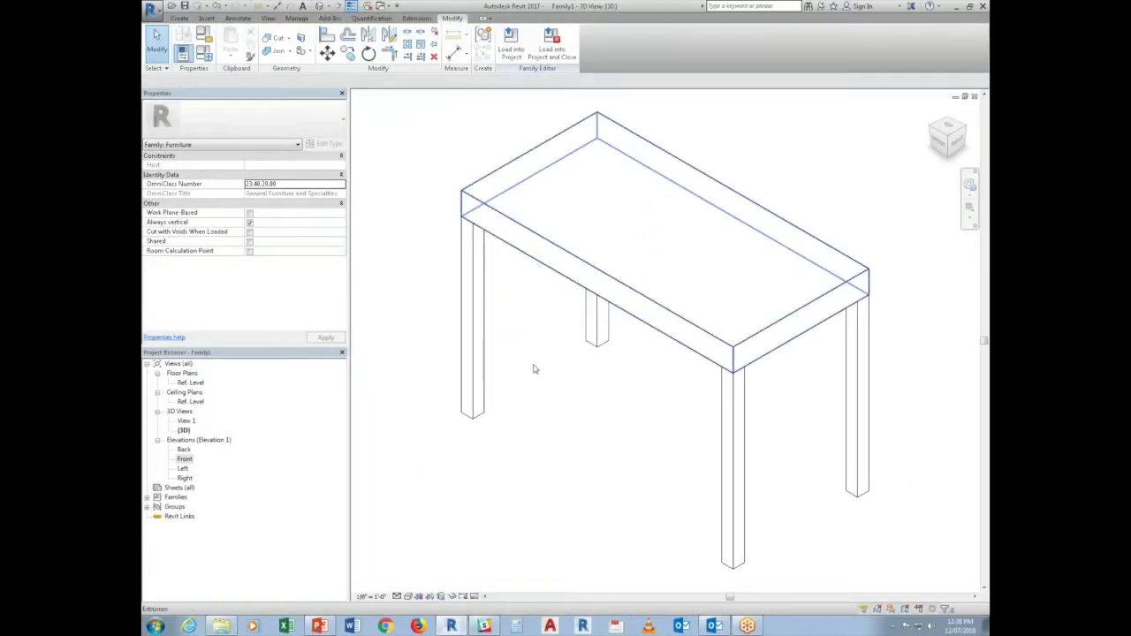
In the family types, set Height to 2' 6" and Leg Width to 4", and apply the changes to the table
left_click(205, 54)
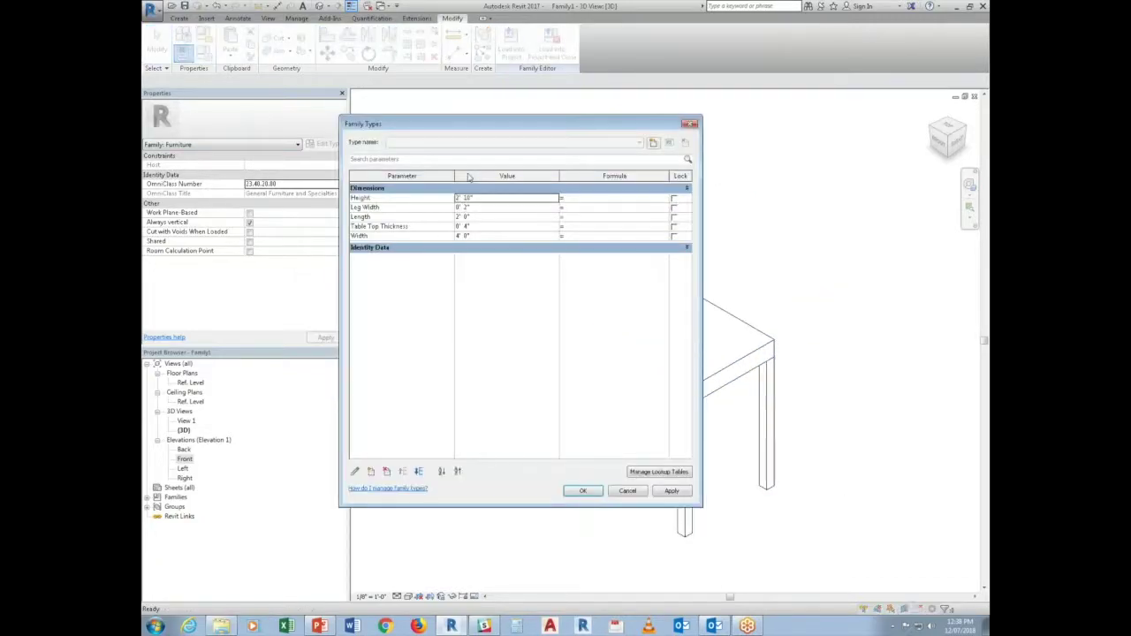
left_click_drag(500, 123, 374, 124)
left_click(372, 207)
type("2'6")
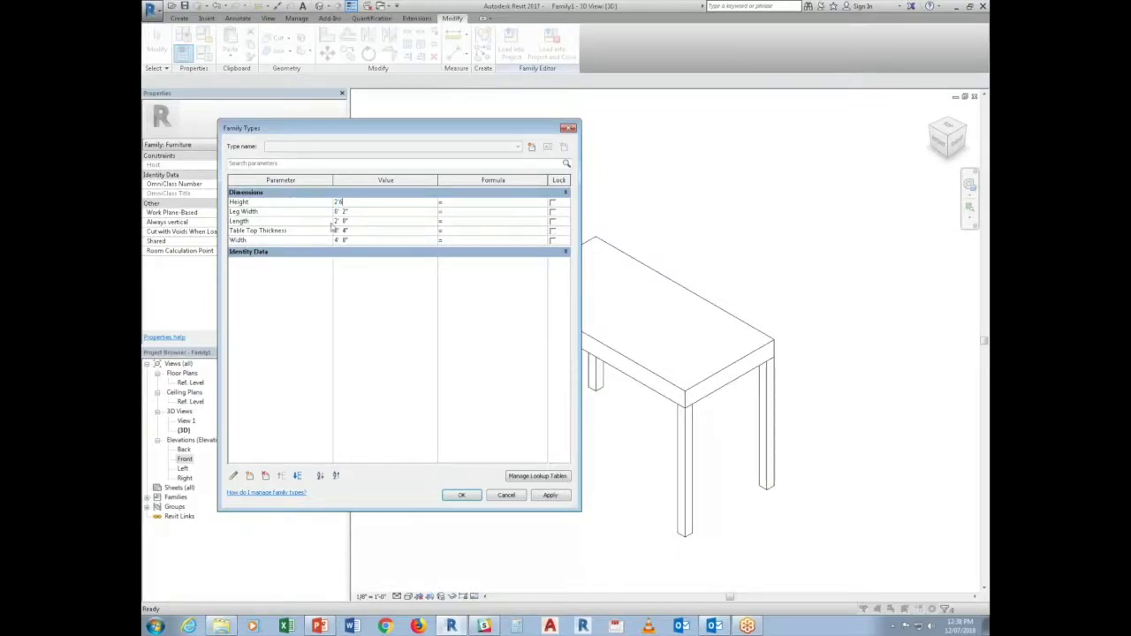
left_click(356, 215)
double_click(345, 212)
type("4")
left_click(351, 230)
left_click(545, 498)
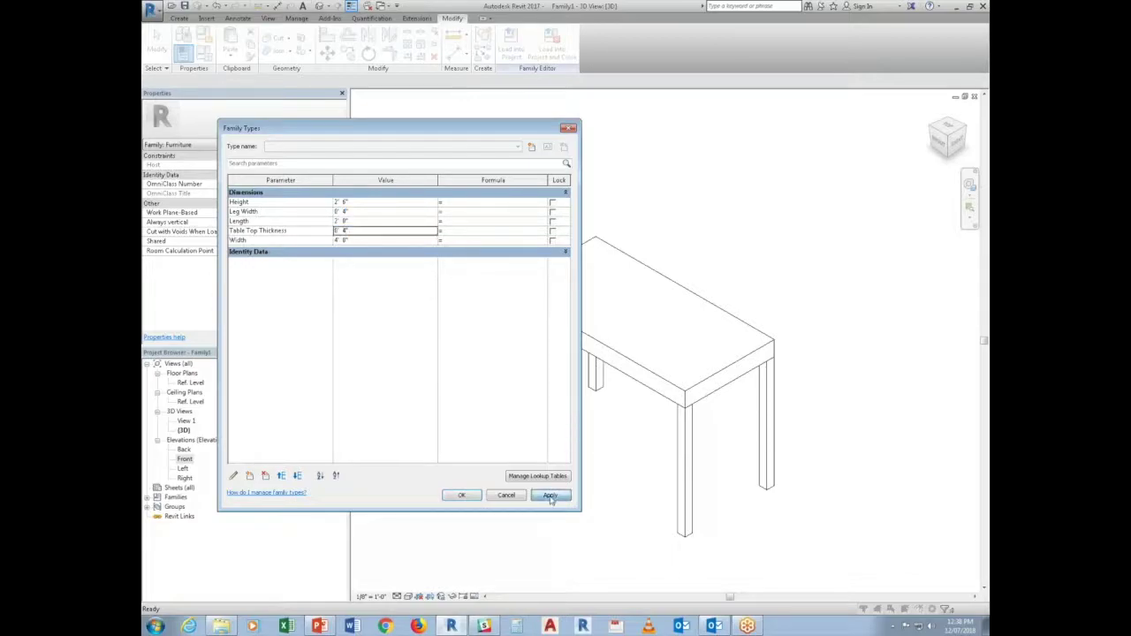
Set the Length parameter to 4', apply it, and close the family types to inspect the flexed table in 3D
left_click(361, 222)
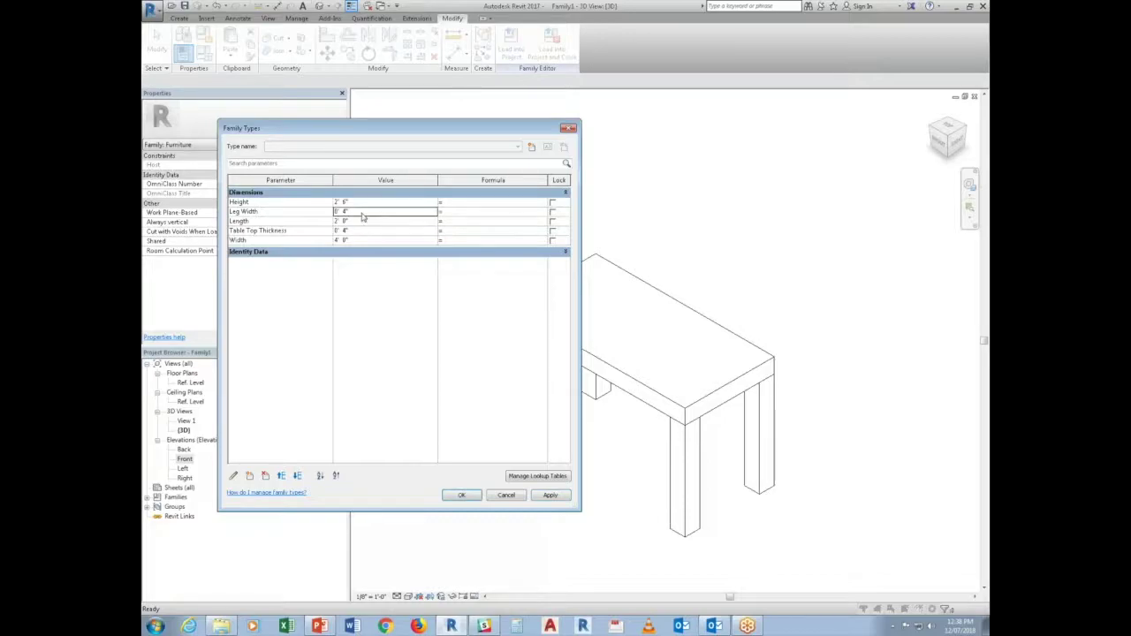
double_click(359, 222)
type("4")
left_click(547, 494)
left_click(466, 496)
middle_click_drag(616, 531, 826, 465, "shift")
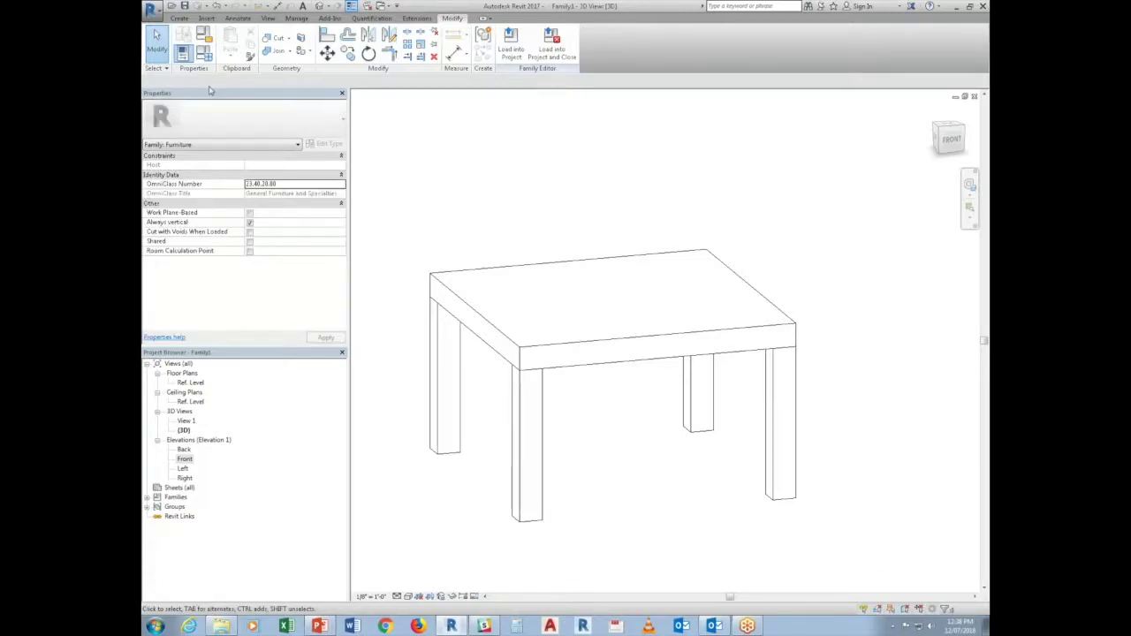
Open the project Model - Furniture.rvt and look over the table families in its Furniture floor plan
left_click(151, 9)
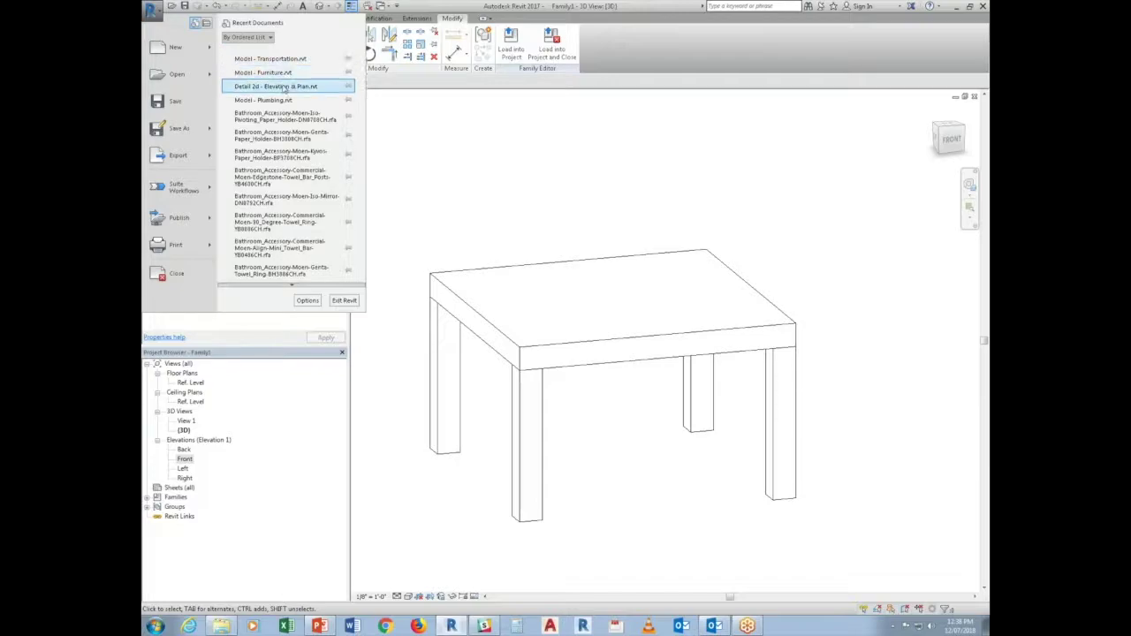
left_click(480, 171)
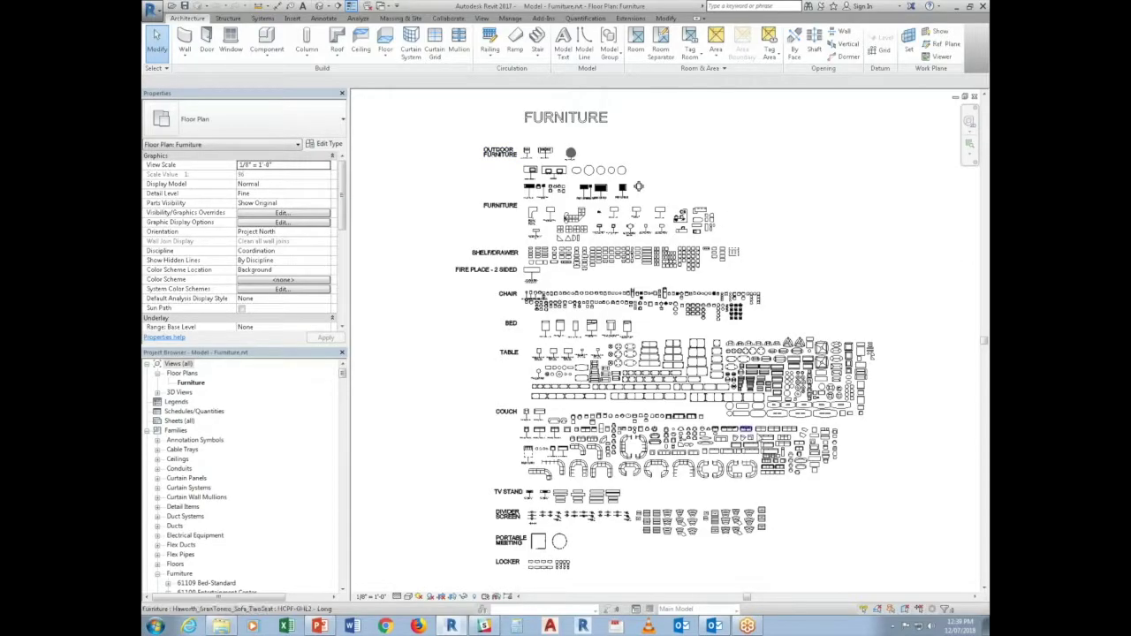
scroll(749, 371, "up", 5)
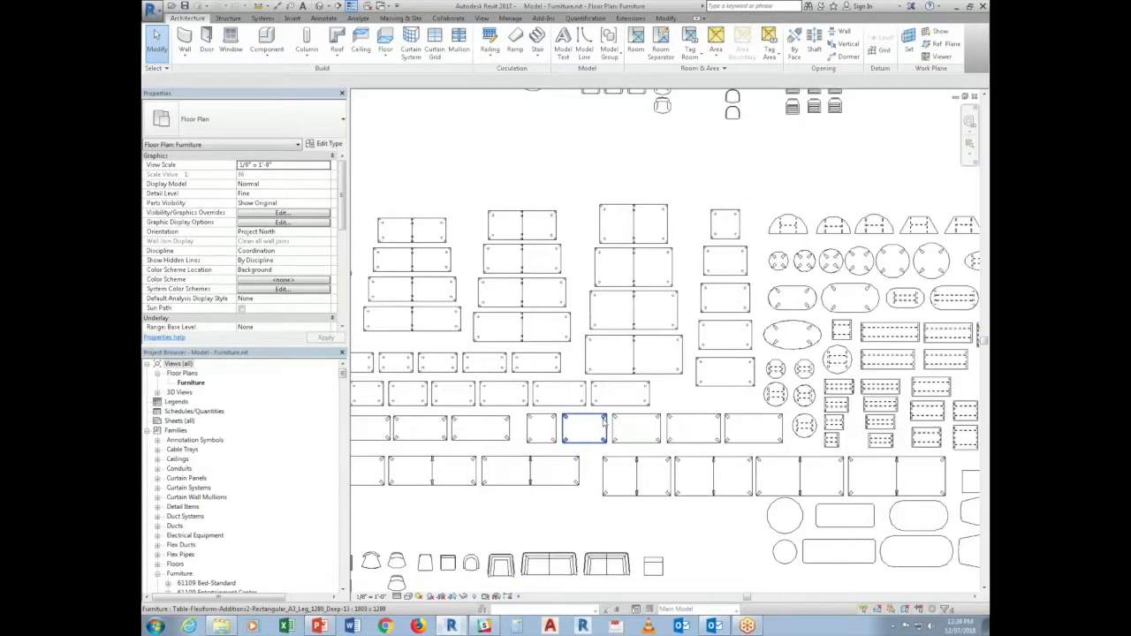
middle_click_drag(643, 426, 720, 537)
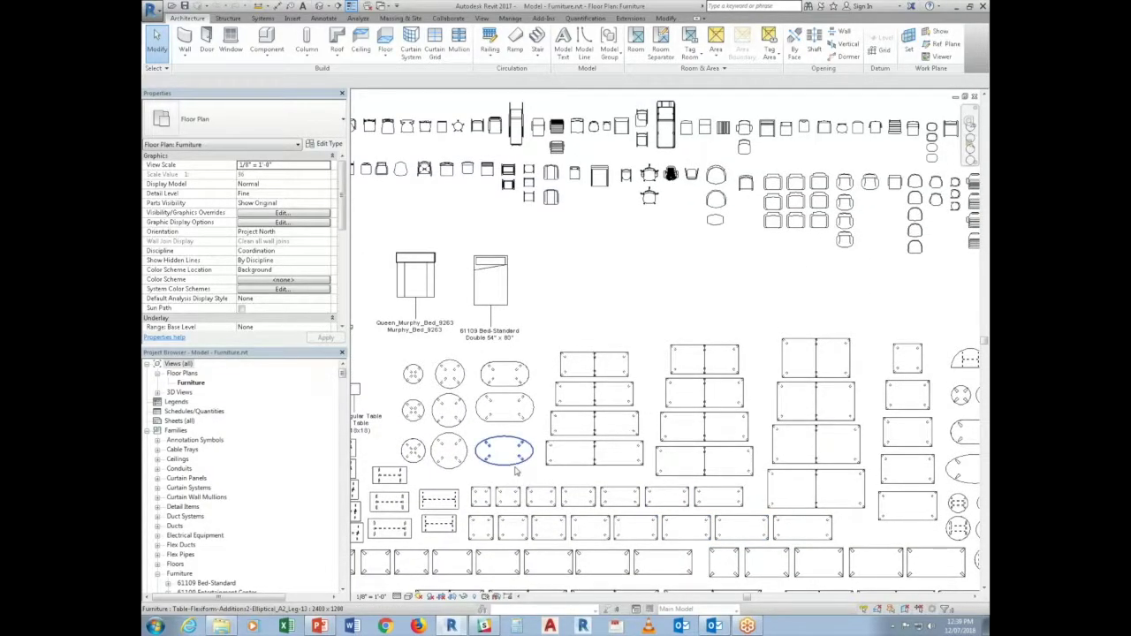
middle_click_drag(919, 511, 513, 470)
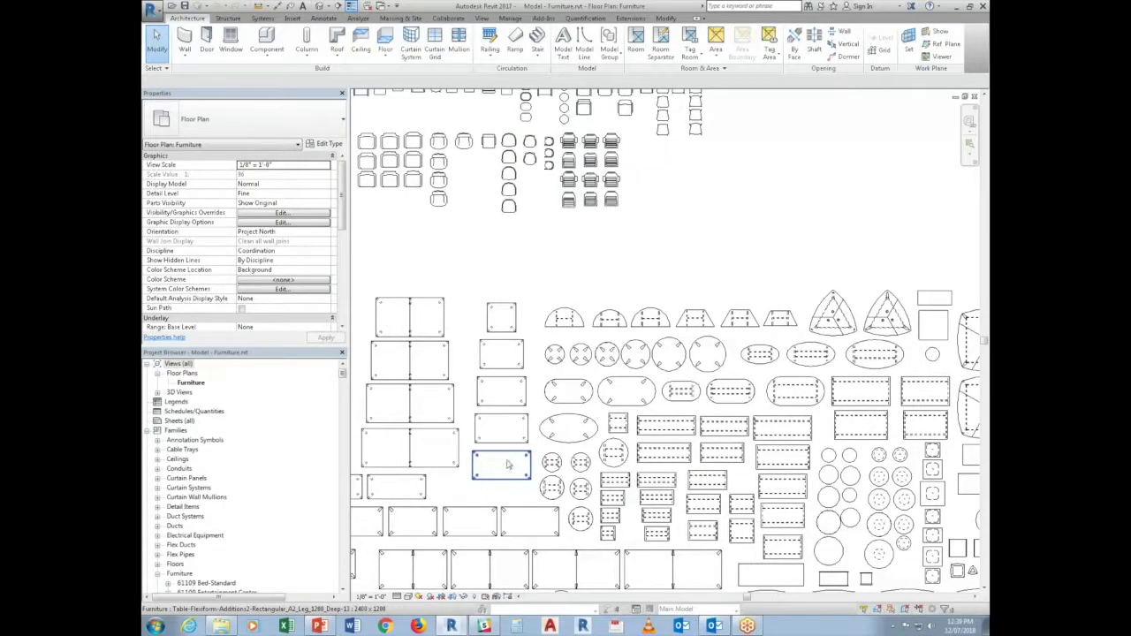
Open the family of the 2400 x 1200 table Table-Flexiform-Additions2-Rectangular_A2_Leg_1200_Deep-13 for editing
left_click(508, 464)
scroll(484, 444, "up", 3)
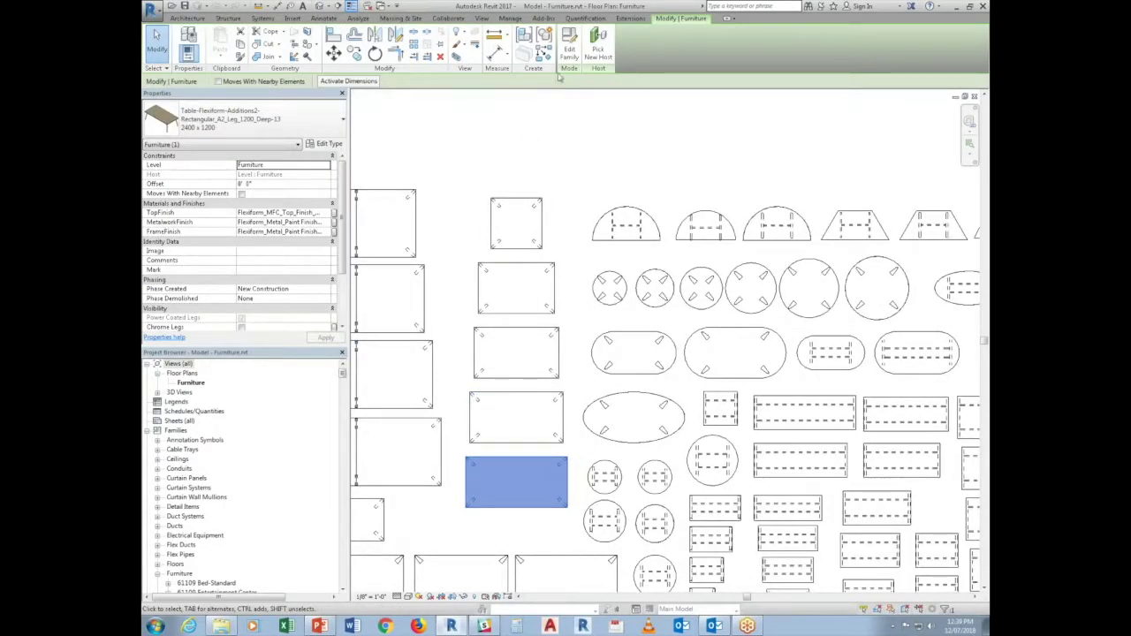
left_click(569, 46)
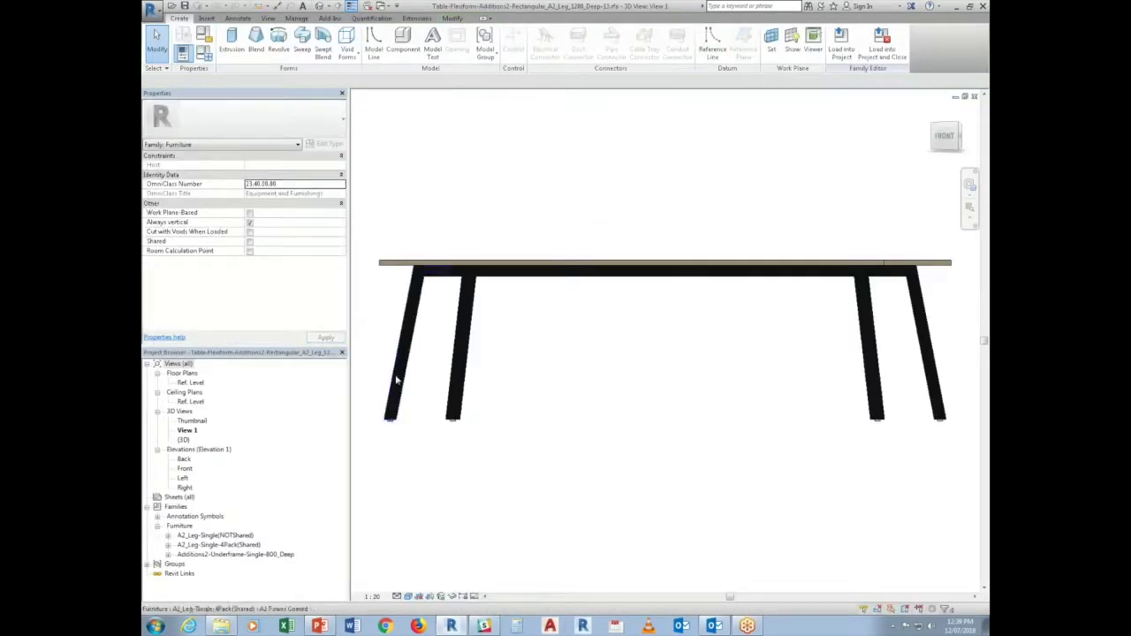
Create a new family from the Metric Furniture.rft template
left_click(841, 43)
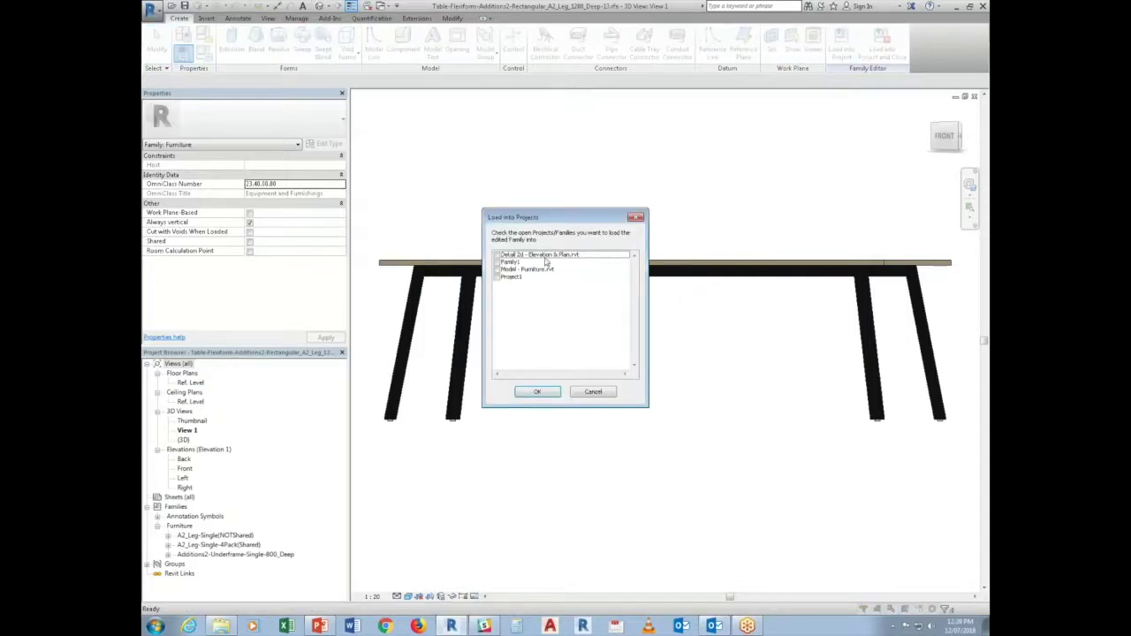
left_click(593, 391)
left_click(150, 9)
mouse_move(188, 51)
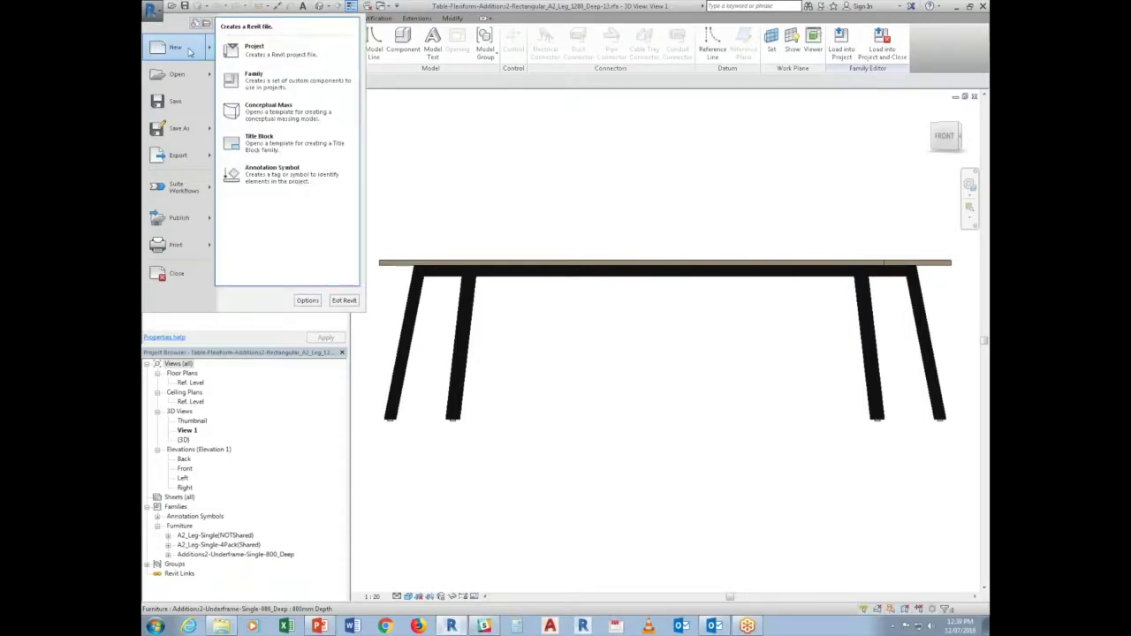
left_click(267, 78)
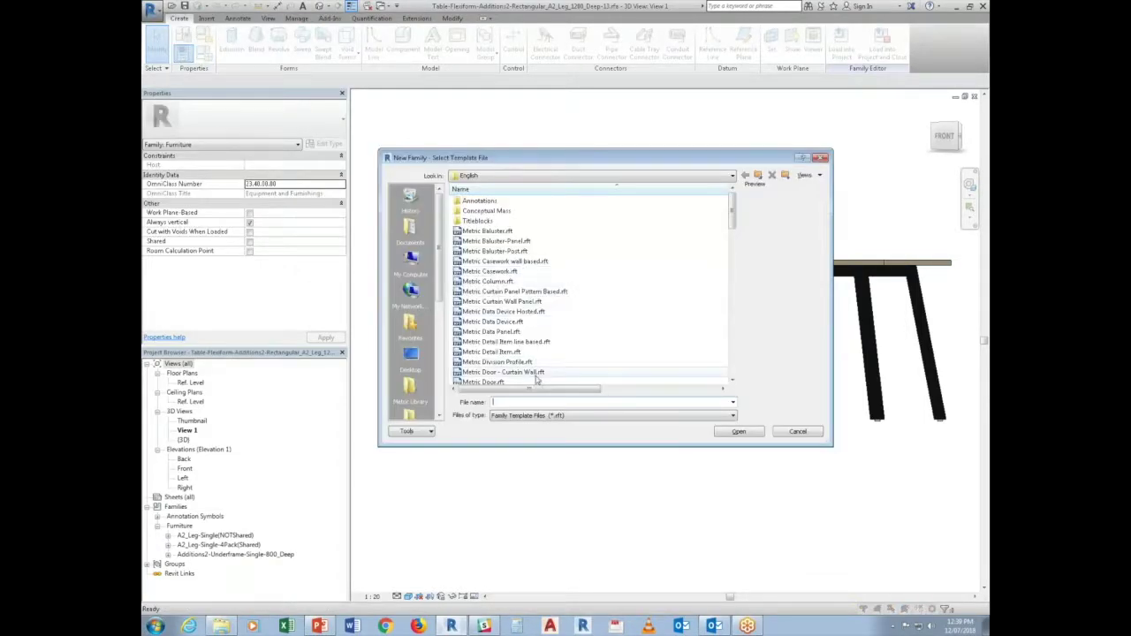
left_click_drag(732, 217, 732, 257)
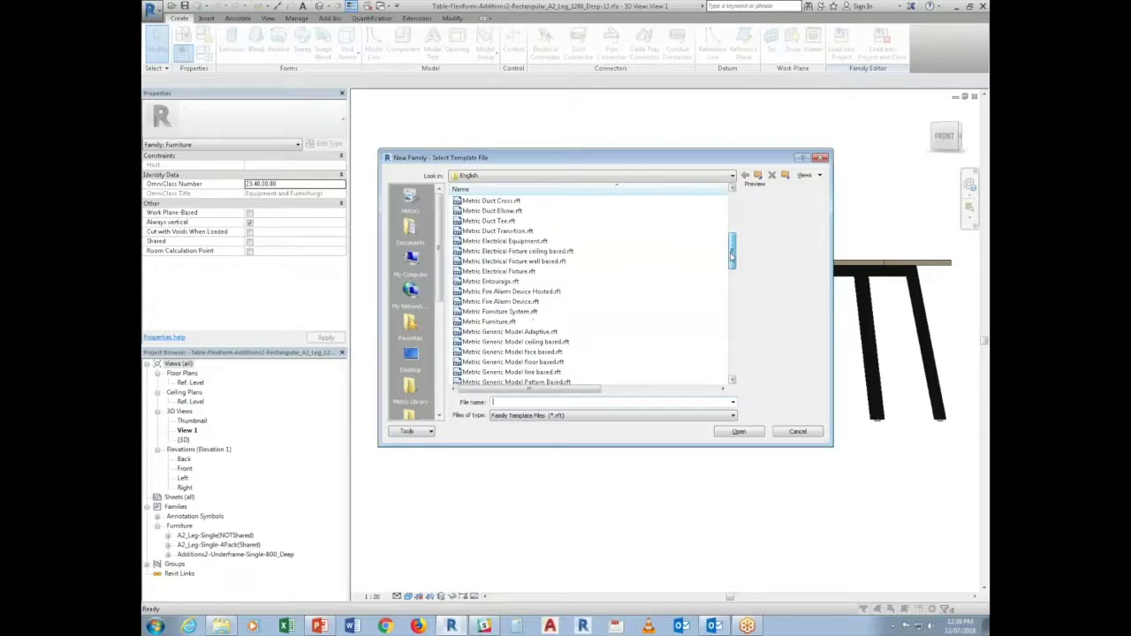
left_click(486, 323)
left_click(735, 432)
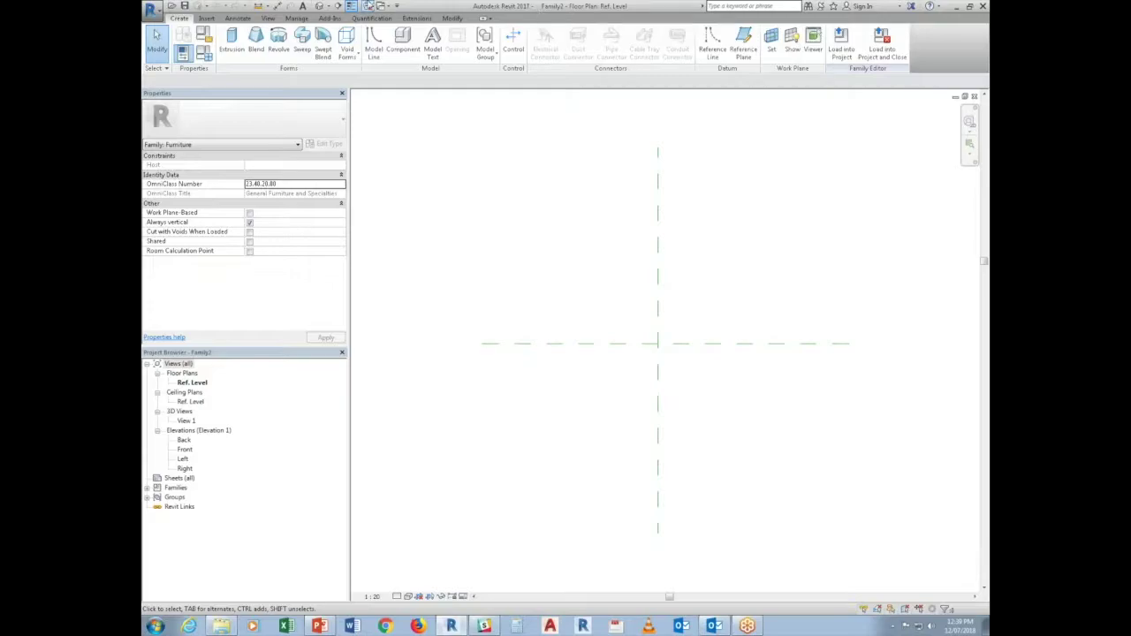
Load the open Flexiform table family into Family2 and place one 2400 x 1200 table to the upper left of the reference plane intersection
left_click(381, 5)
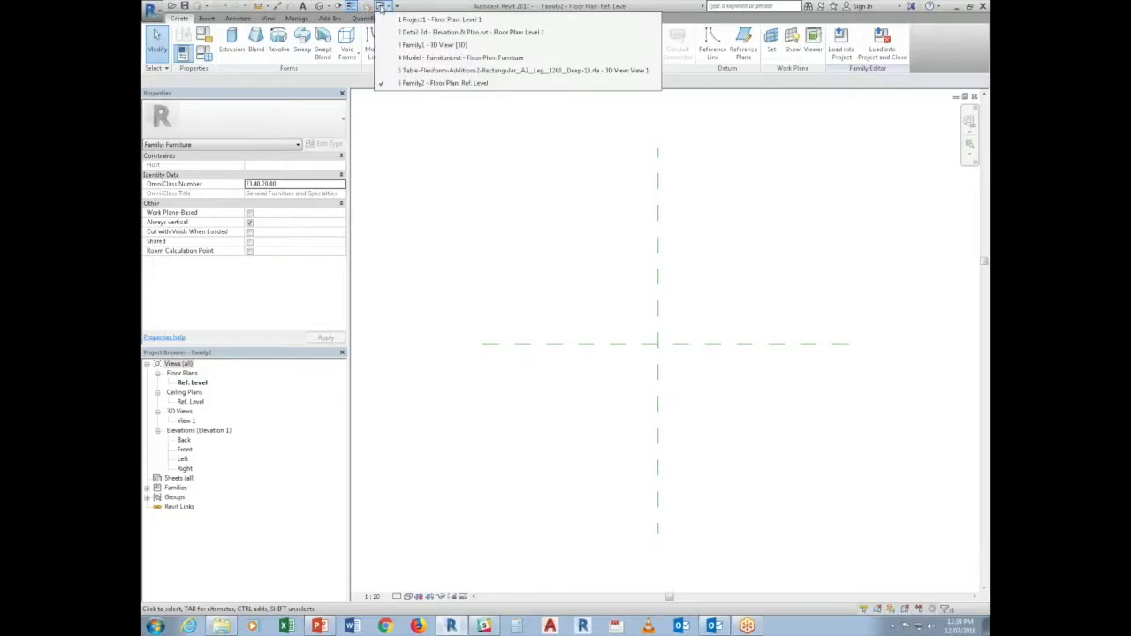
left_click(432, 71)
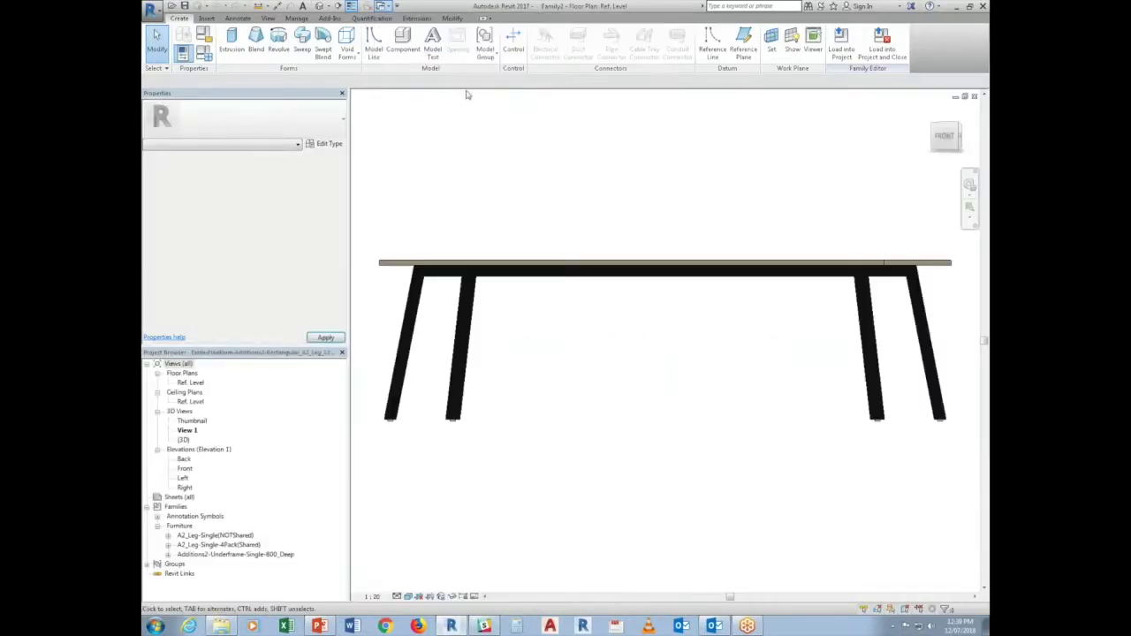
left_click(841, 40)
left_click(496, 269)
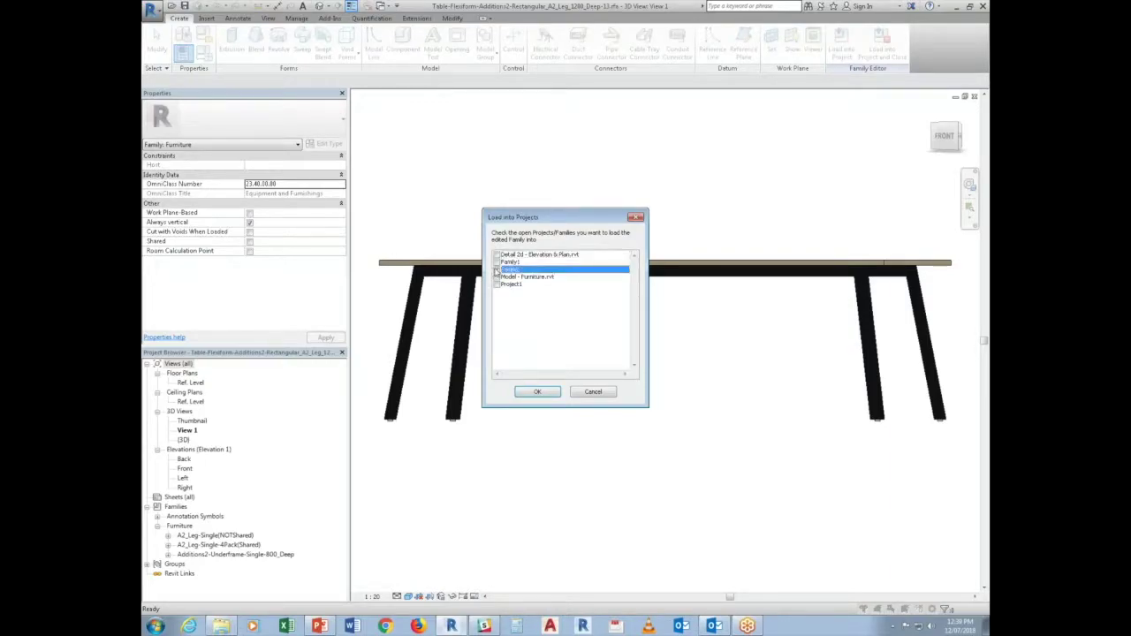
left_click(534, 391)
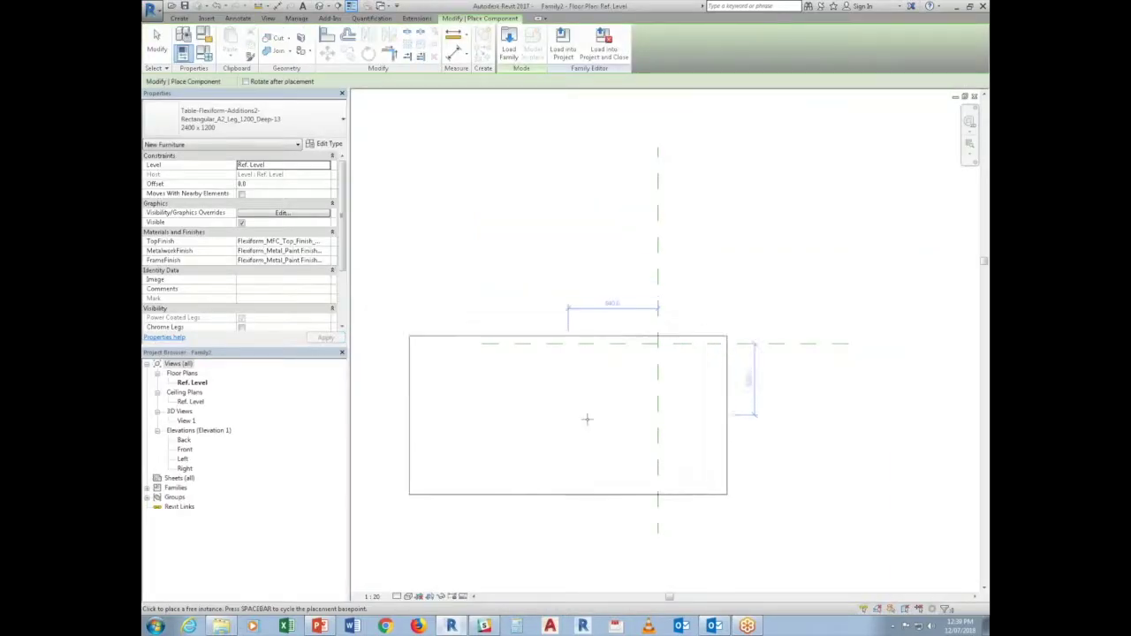
scroll(530, 380, "down", 5)
left_click(548, 359)
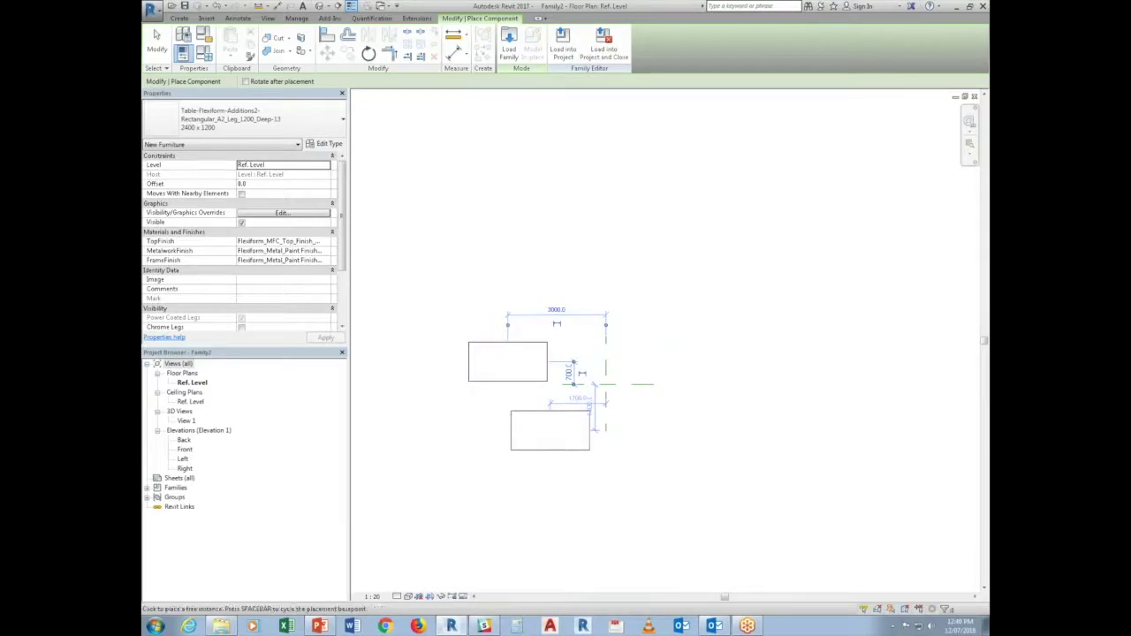
key("Escape")
key("Escape")
Return to the Flexiform table family and close it without saving changes
left_click(382, 6)
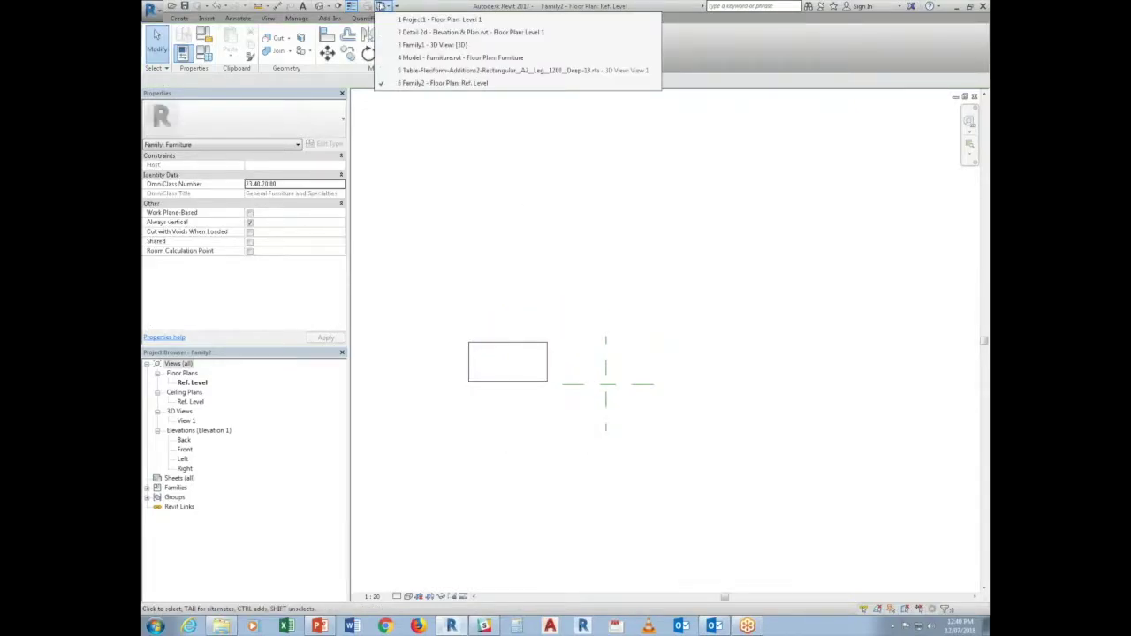
left_click(428, 70)
left_click(975, 95)
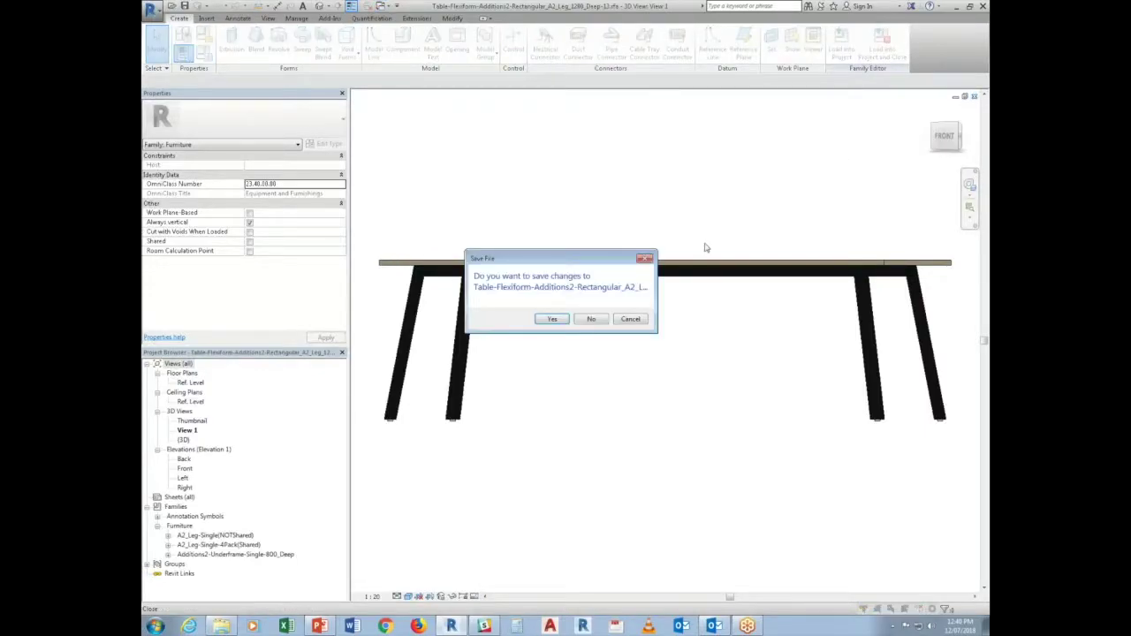
left_click(592, 319)
Switch to the Model - Furniture.rvt project and open its default 3D view
left_click(382, 7)
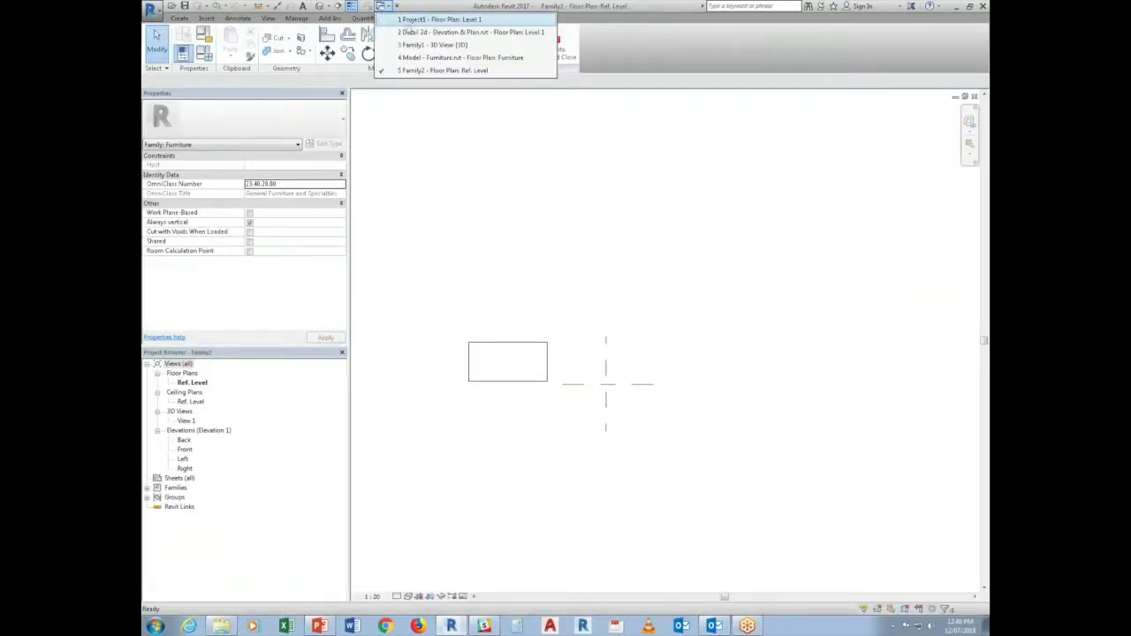
left_click(418, 58)
scroll(620, 329, "up", 2)
middle_click_drag(620, 328, 684, 434)
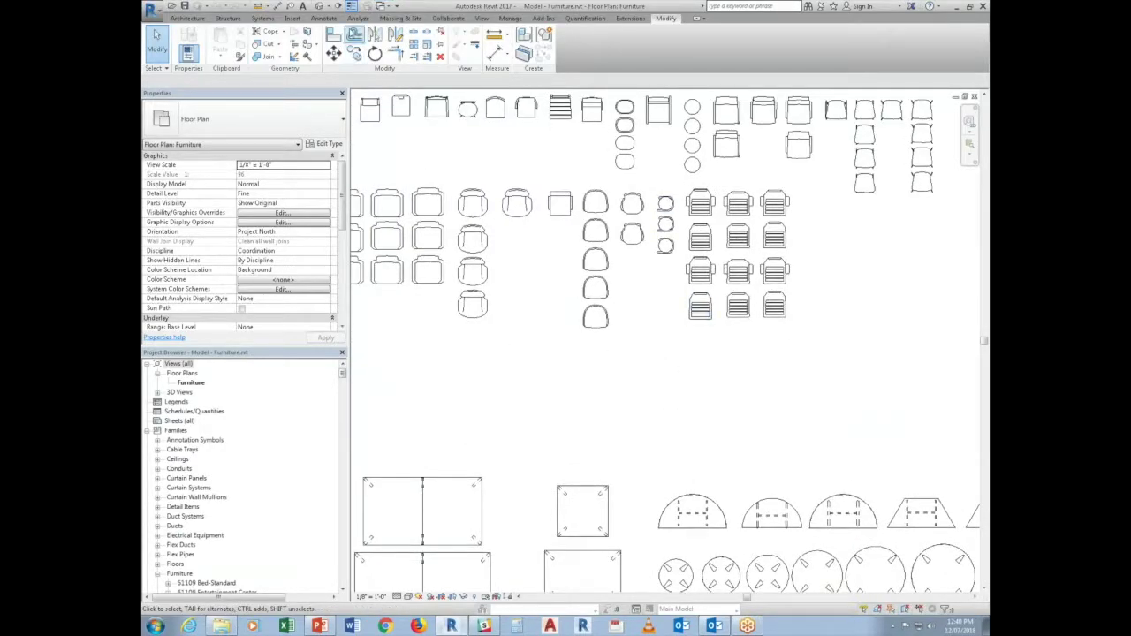
left_click(325, 7)
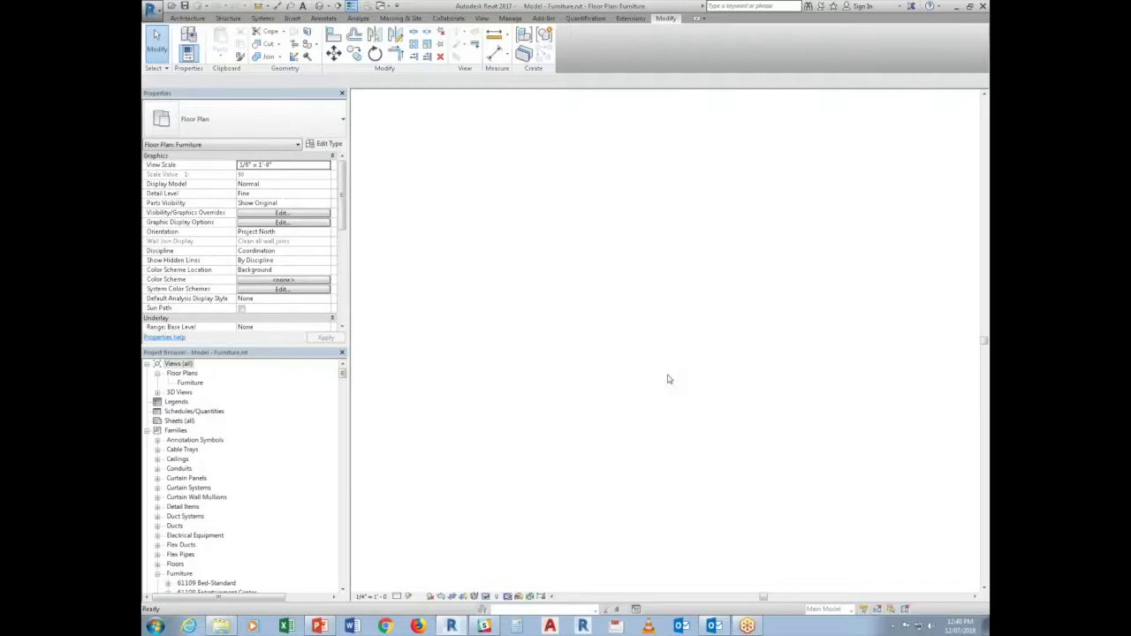
Find the Magis_chair_15046 chair among the chairs in the 3D view and open its family for editing
scroll(702, 372, "up", 5)
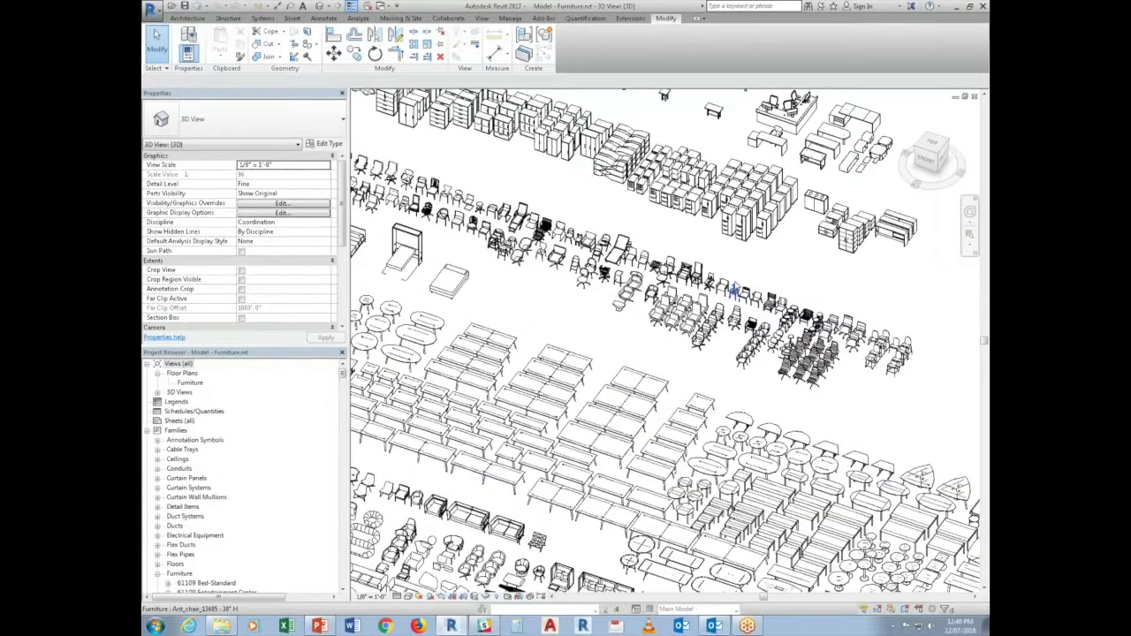
scroll(733, 288, "up", 3)
scroll(687, 450, "up", 2)
scroll(687, 450, "up", 3)
middle_click_drag(497, 334, 850, 470)
scroll(469, 228, "up", 2)
scroll(459, 225, "up", 3)
left_click(460, 247)
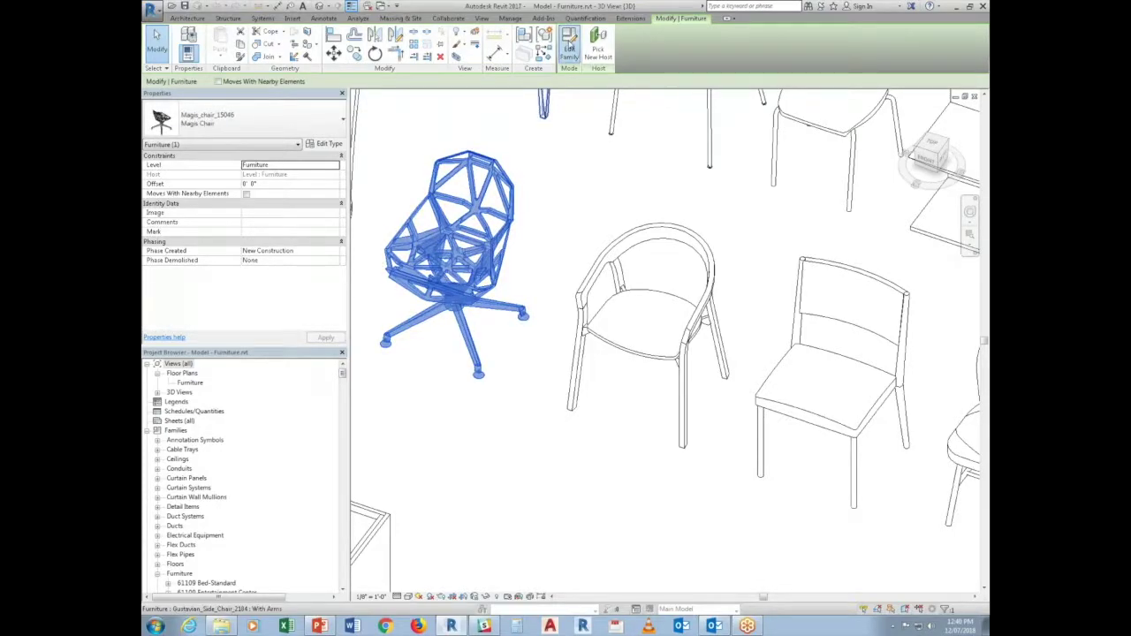
left_click(568, 45)
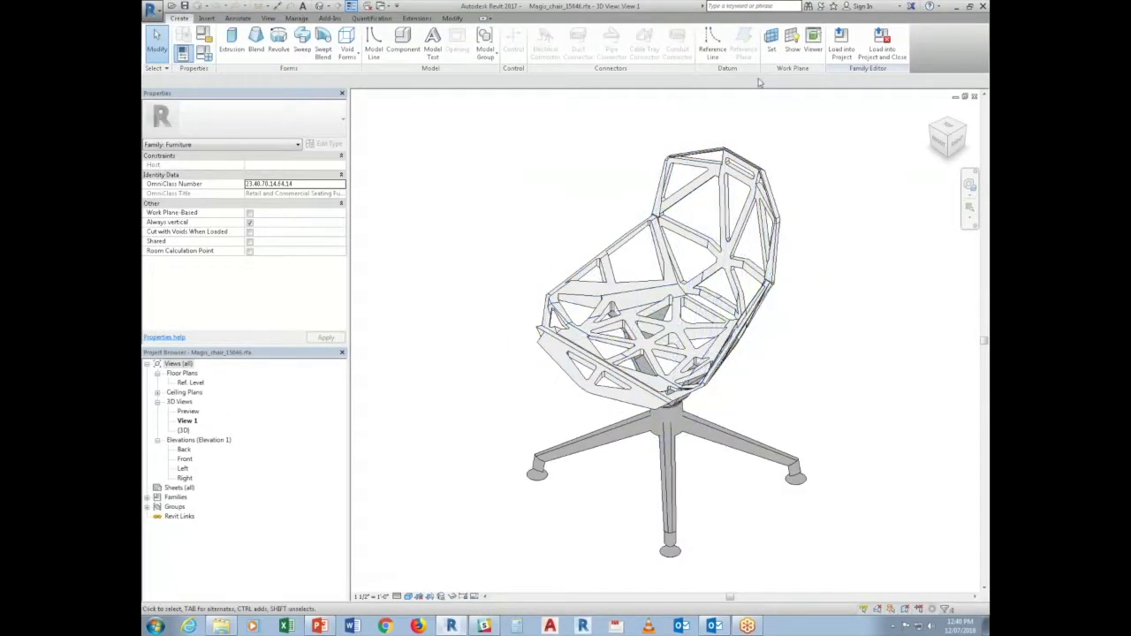
Load the Magis chair family into Family2, closing its editor, and place one chair about 2100 mm left of and 2300 mm above the reference plane intersection
left_click(882, 40)
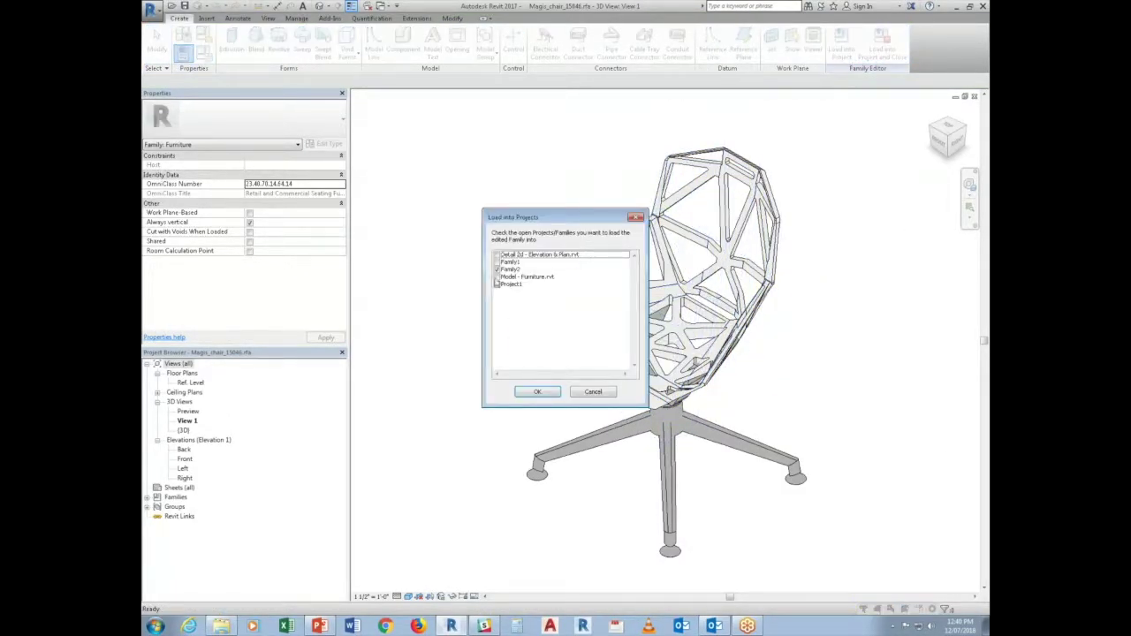
left_click(546, 391)
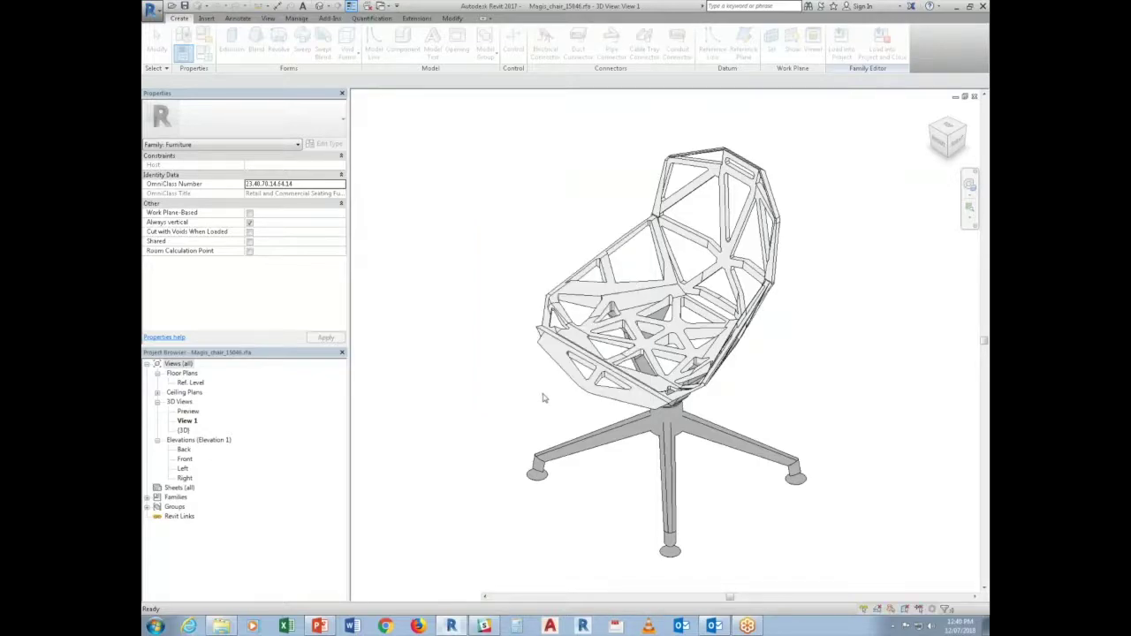
left_click(538, 308)
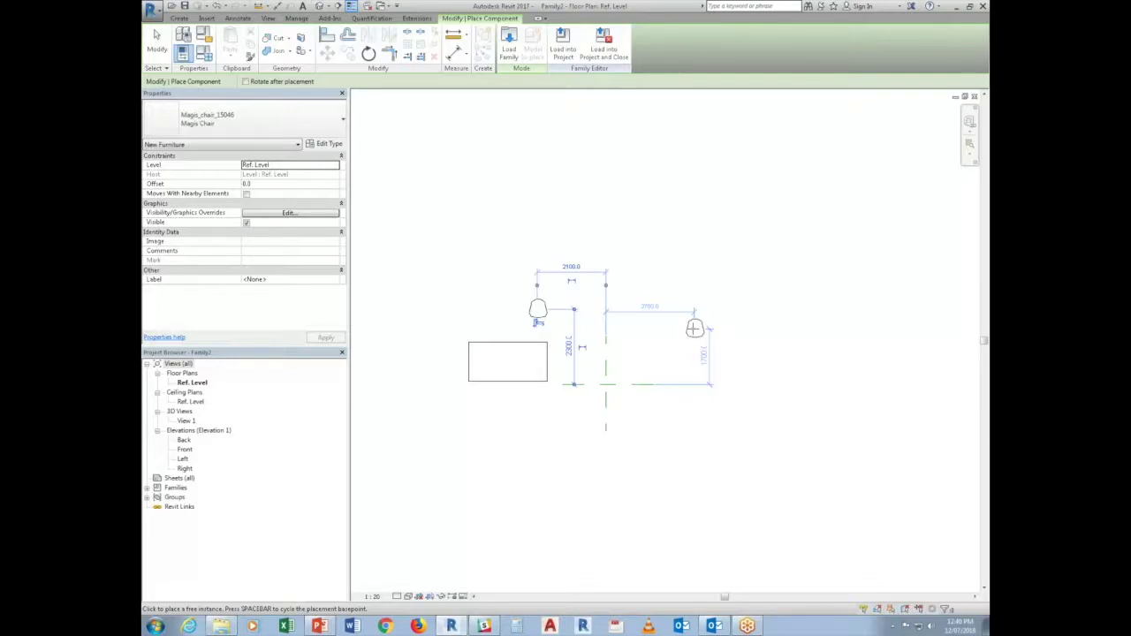
key("Escape")
key("Escape")
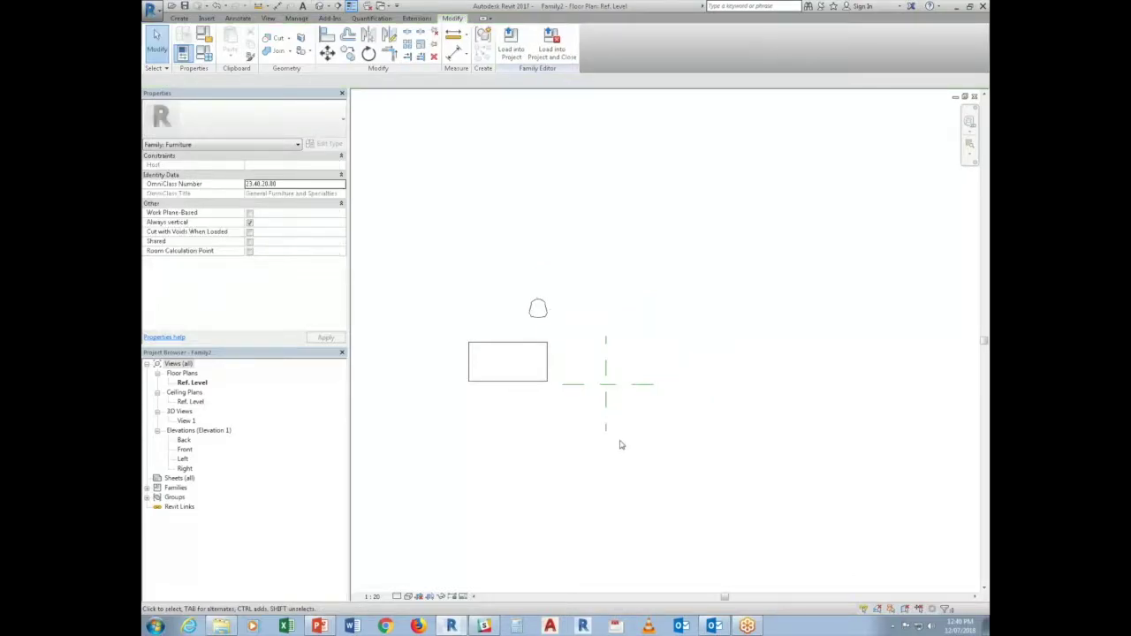
Align the table's centrelines with the vertical and horizontal centre reference planes
key("a")
key("l")
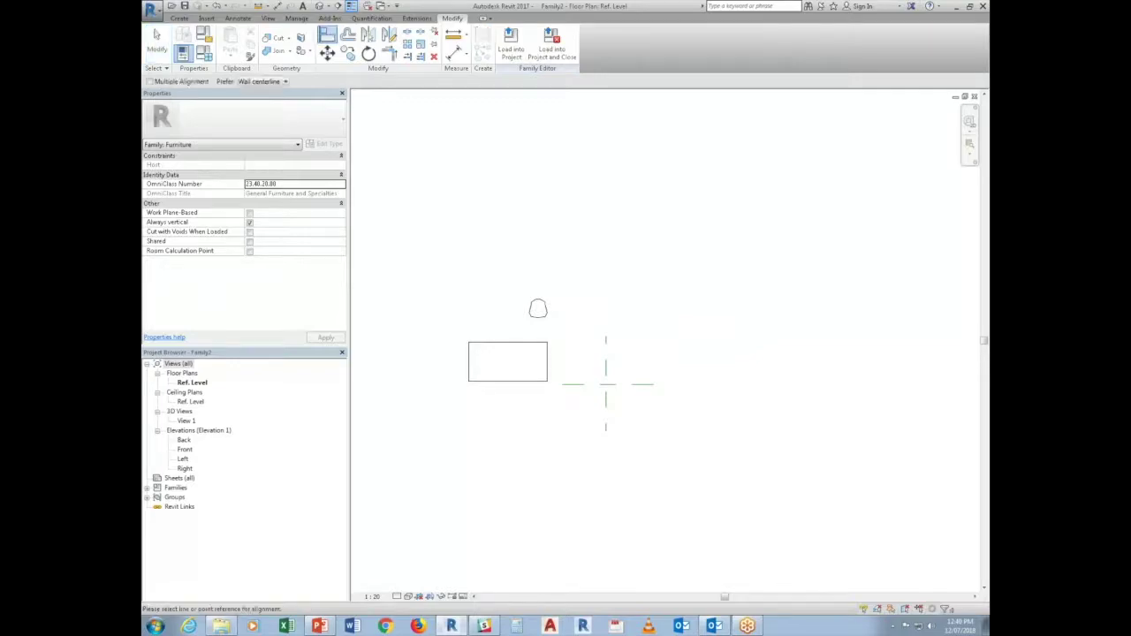
left_click(606, 404)
left_click(508, 371)
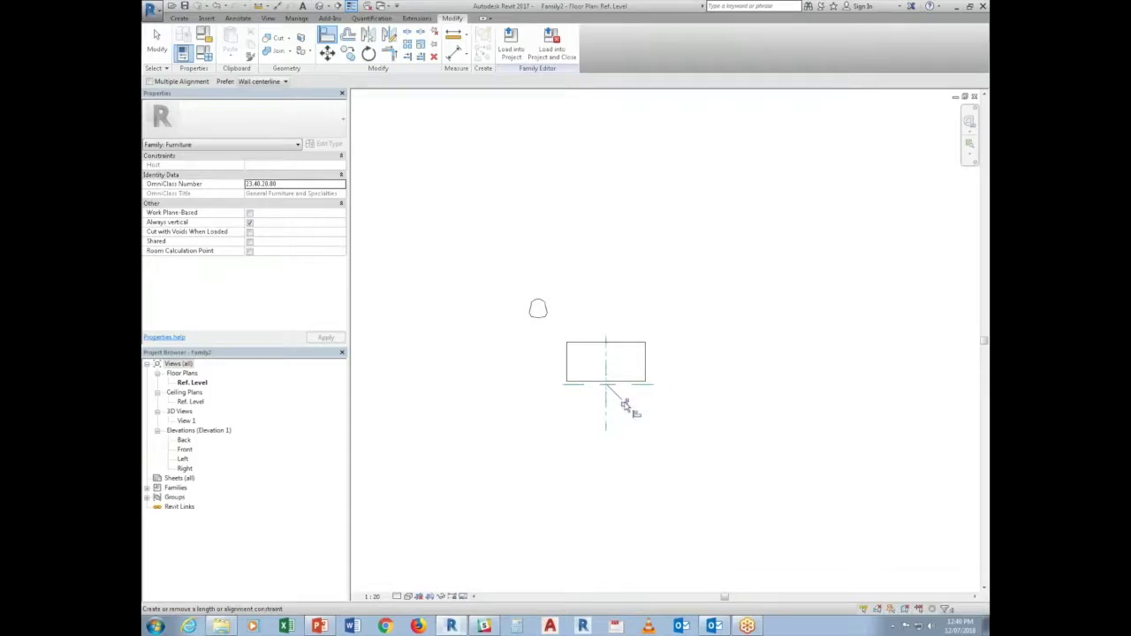
left_click(640, 386)
left_click(633, 368)
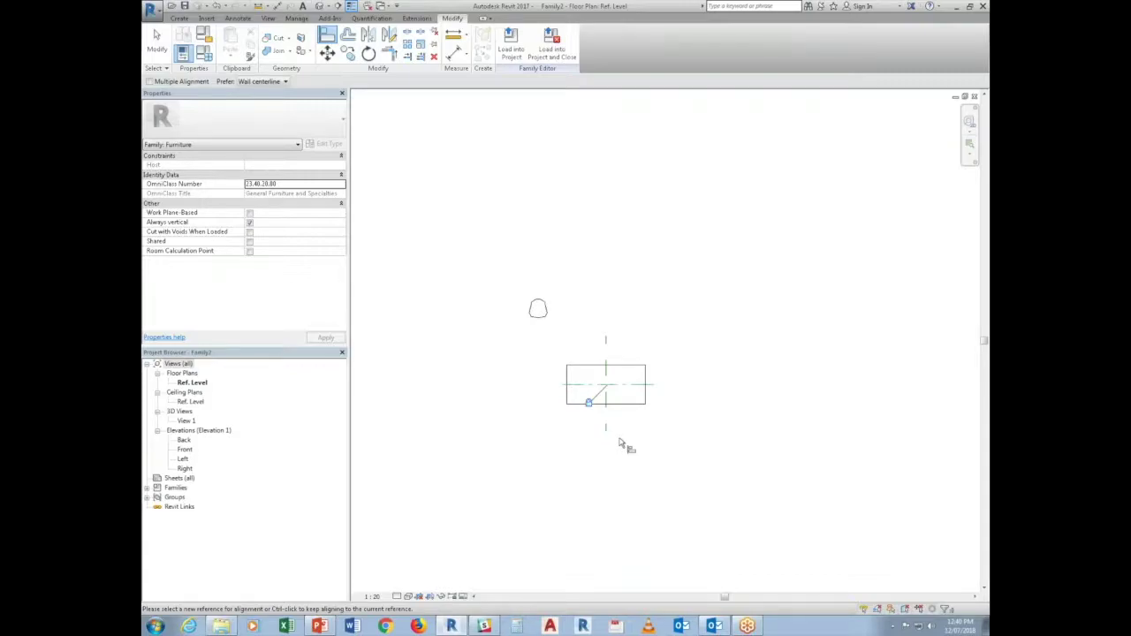
Leave the Align command and move the Magis chair onto the table's upper edge, left of the vertical centre plane
scroll(611, 367, "up", 3)
key("Escape")
key("Escape")
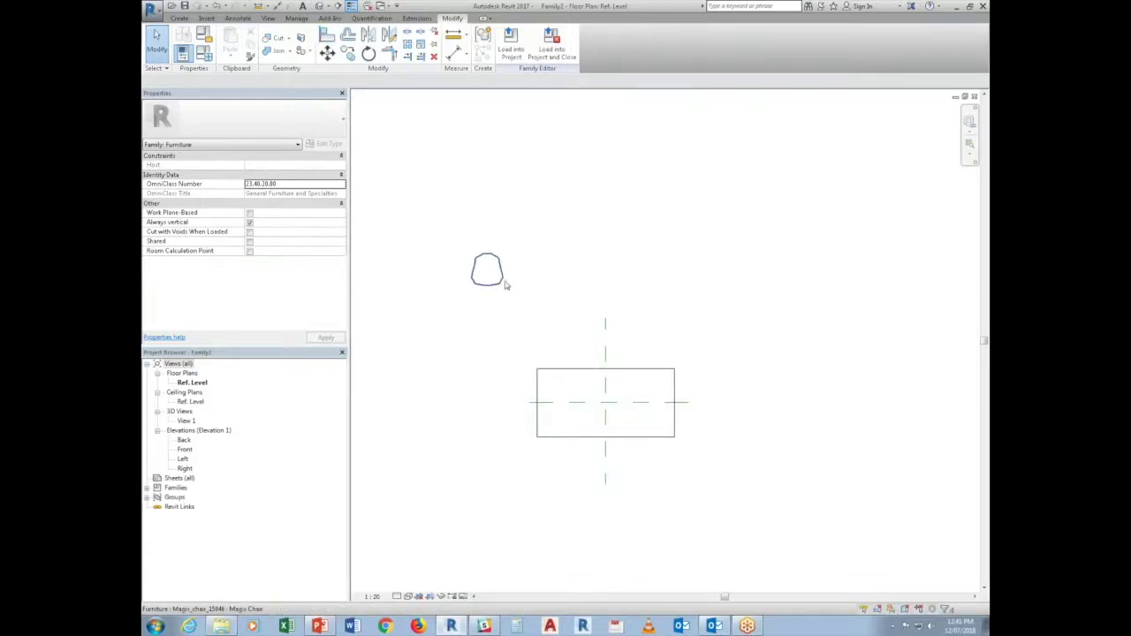
left_click(501, 275)
left_click_drag(502, 274, 584, 359)
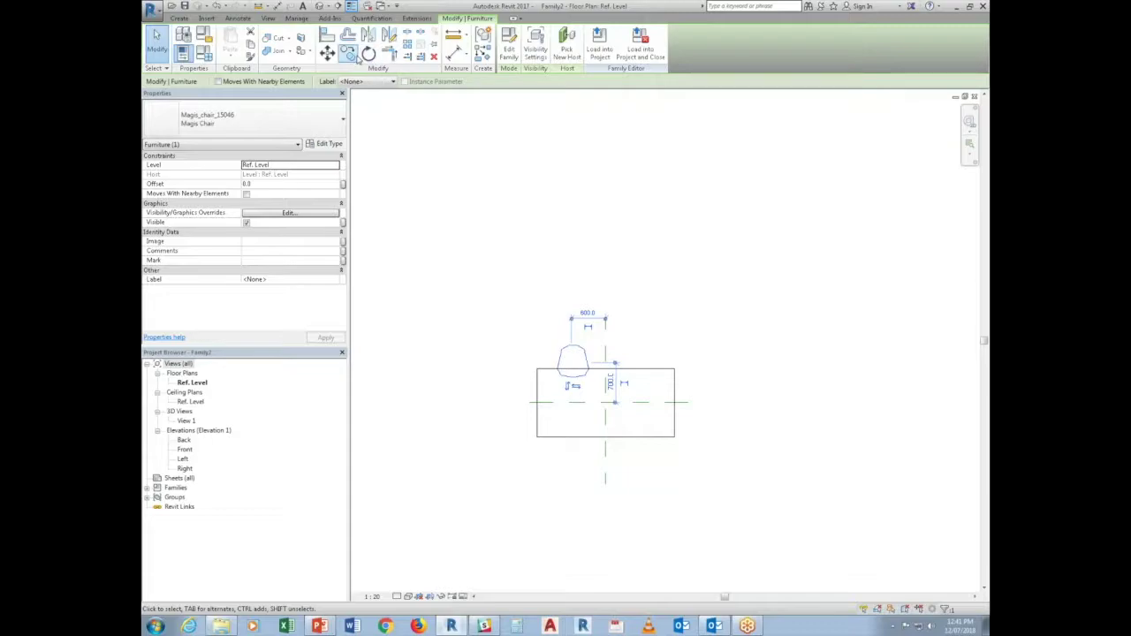
Copy the chair horizontally along the table's upper edge to the vertical centre plane
left_click(348, 55)
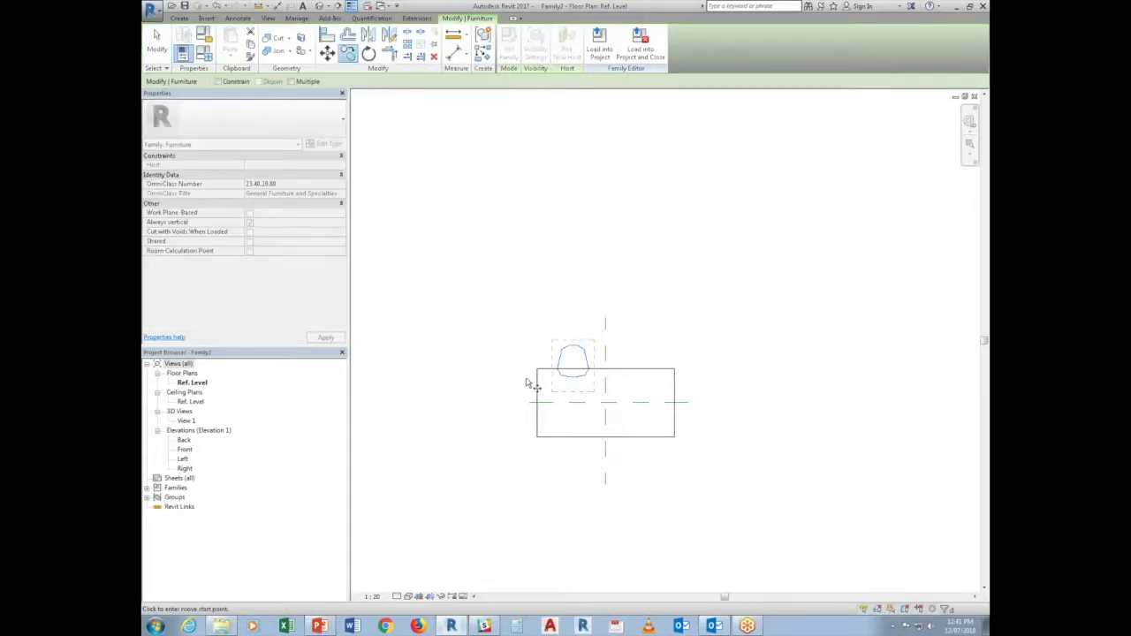
left_click(577, 358)
left_click(610, 358)
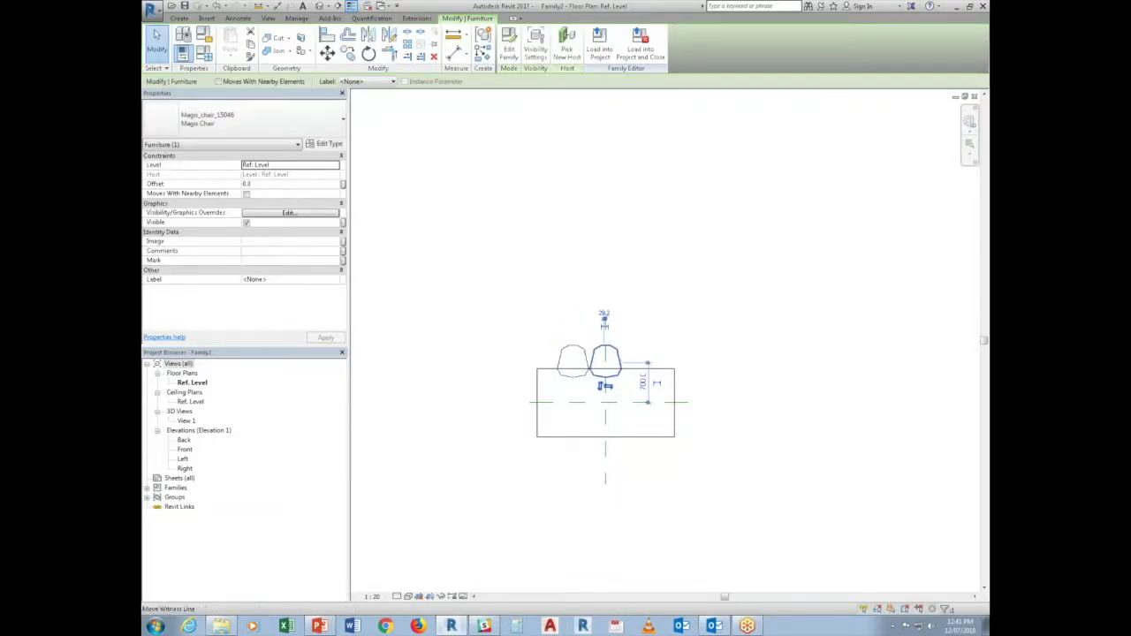
Nudge the upper left chair away from the middle chair and mirror it about the vertical centre plane
left_click(567, 352)
key("Left")
key("Left")
key("Left")
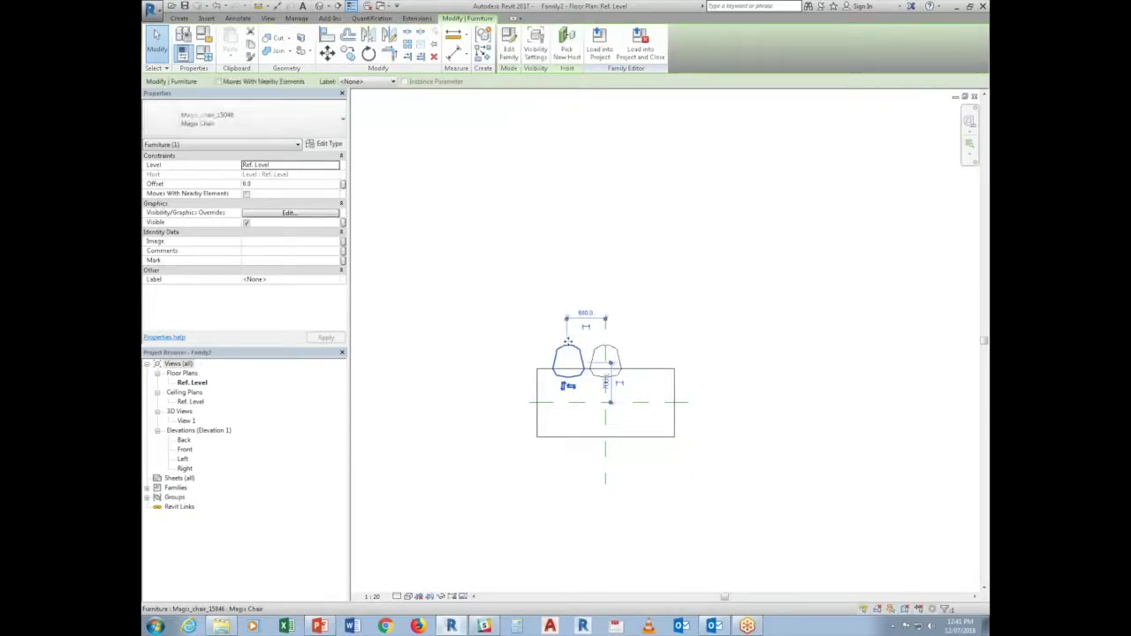
left_click(368, 36)
left_click(606, 453)
left_click(634, 462)
Mirror the three upper chairs about the horizontal centre plane to the table's lower edge
left_click(647, 352)
left_click(606, 354, "ctrl")
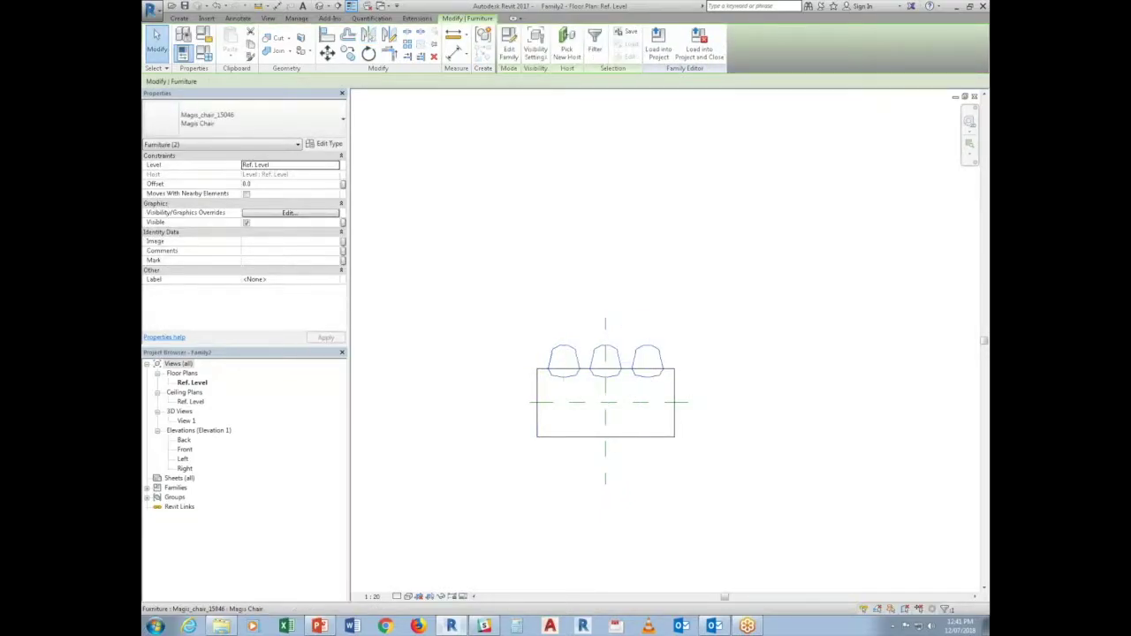
left_click(367, 36)
left_click(682, 403)
left_click(694, 496)
Copy the upper right chair to the open space beyond the table's right end
left_click(647, 358)
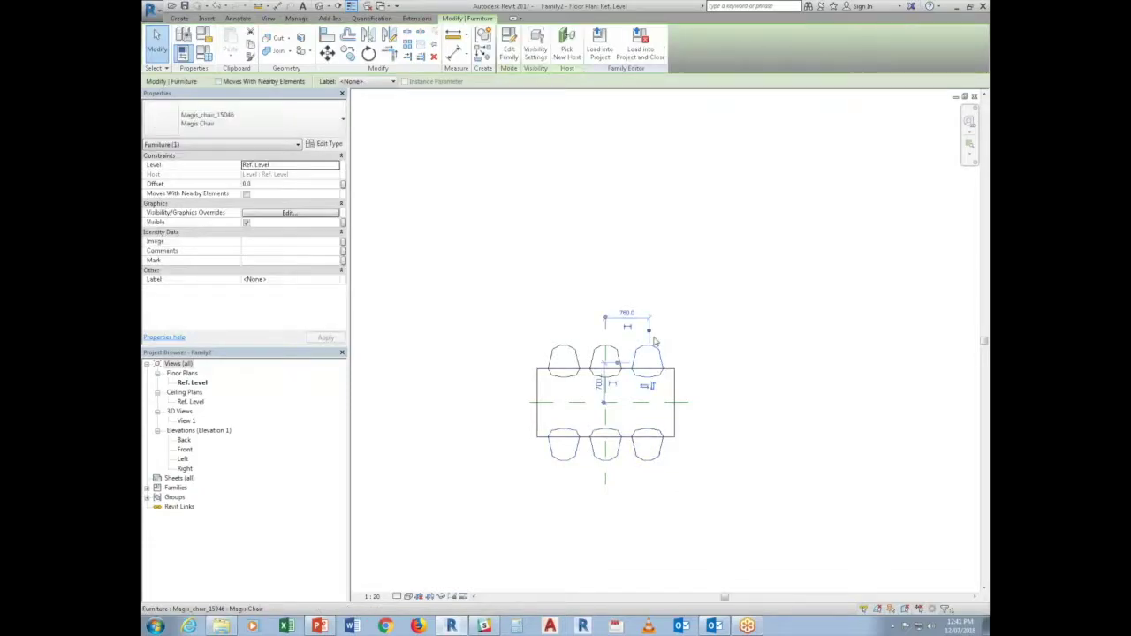
left_click(348, 53)
left_click(651, 353)
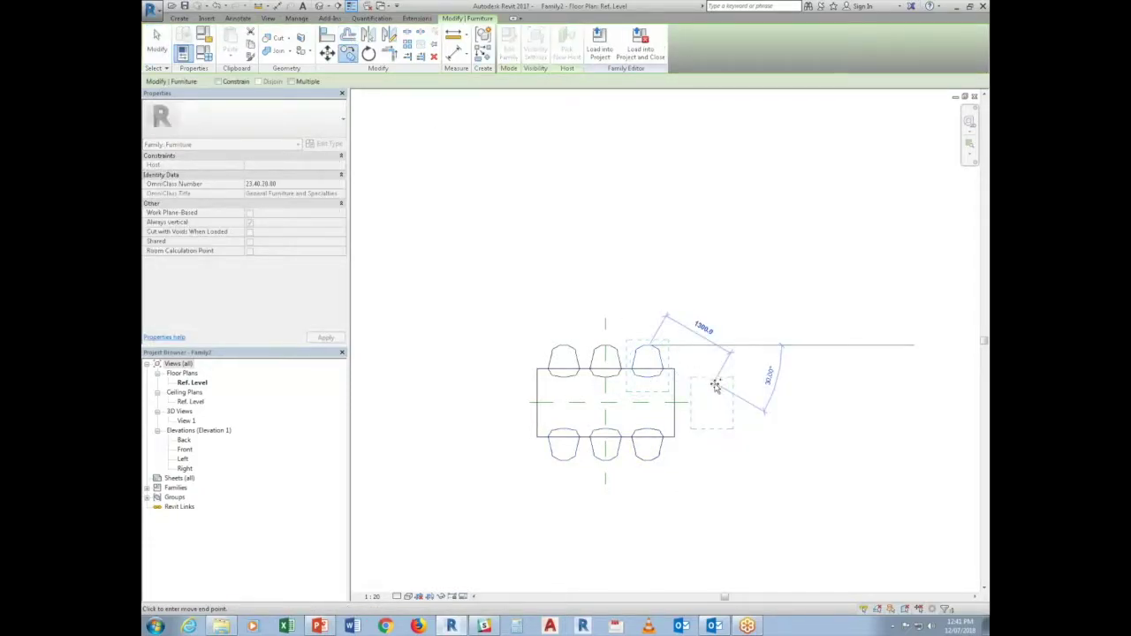
left_click(716, 395)
Rotate the copied chair 90° and move it onto the table's right edge at the horizontal centre plane
left_click(370, 55)
left_click(853, 467)
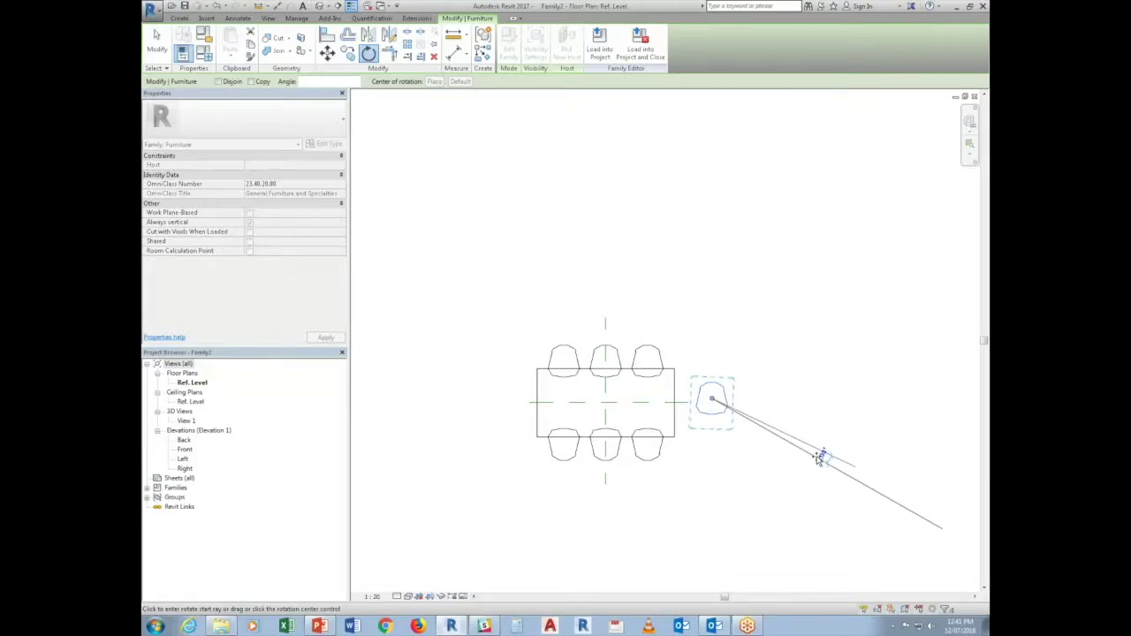
type("90")
key("Return")
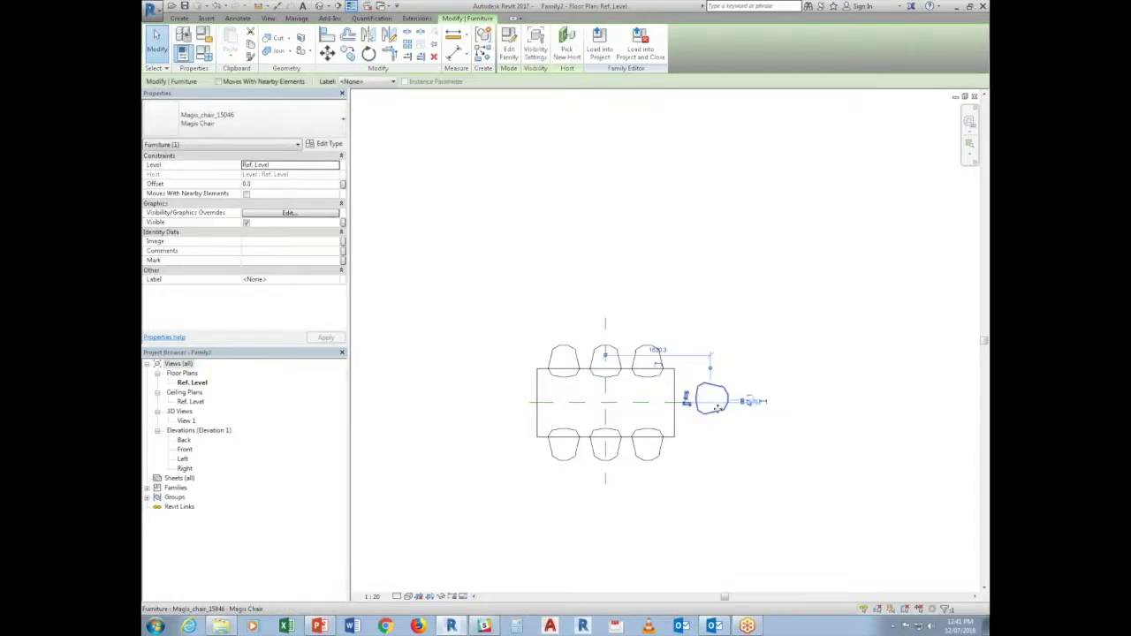
left_click_drag(716, 398, 693, 422)
left_click(752, 457)
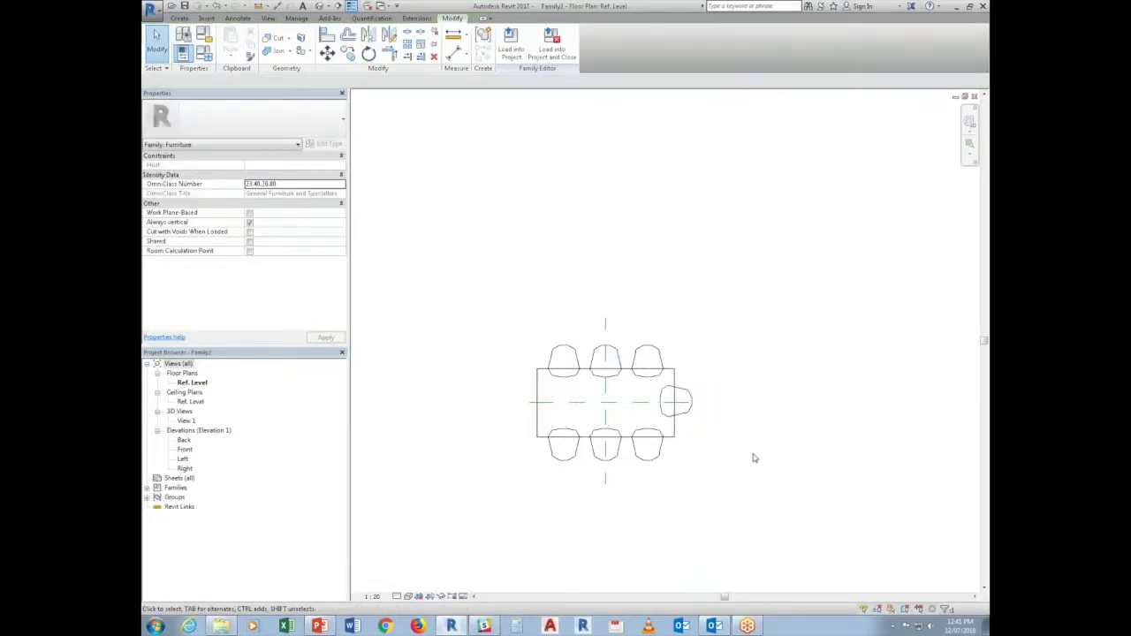
Mirror the right end chair about the vertical centre plane to the table's left end
left_click(694, 408)
left_click(369, 36)
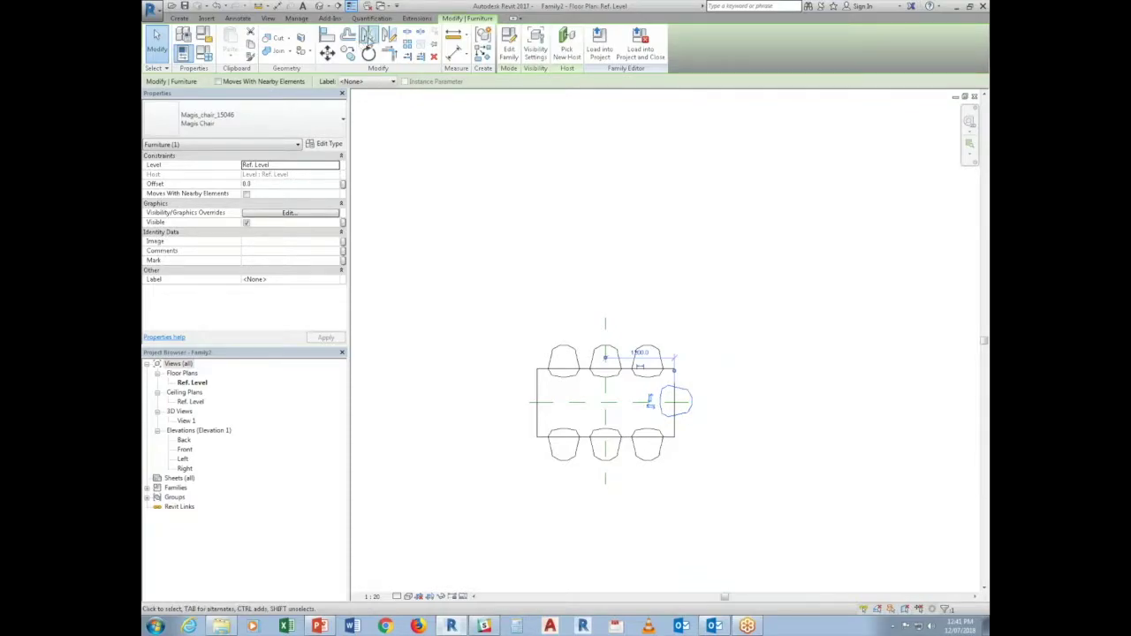
left_click(606, 402)
left_click(462, 452)
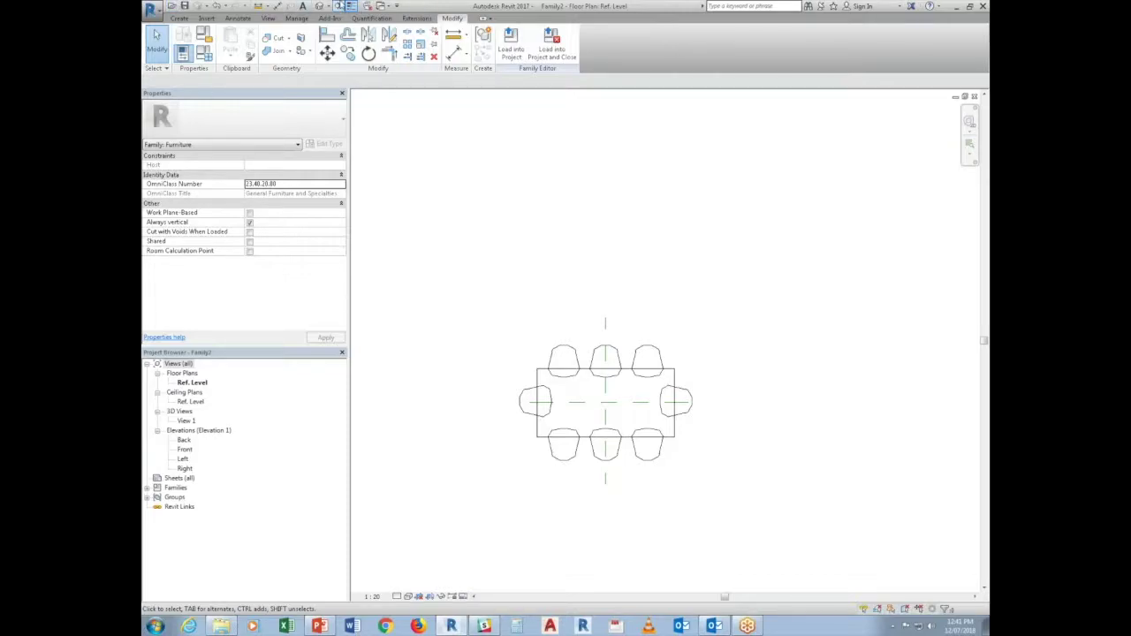
Check the table and chairs in 3D, and set the Ref. Level floor plan's visual style to Hidden Line
left_click(319, 6)
middle_click_drag(731, 539, 861, 488, "shift")
double_click(191, 383)
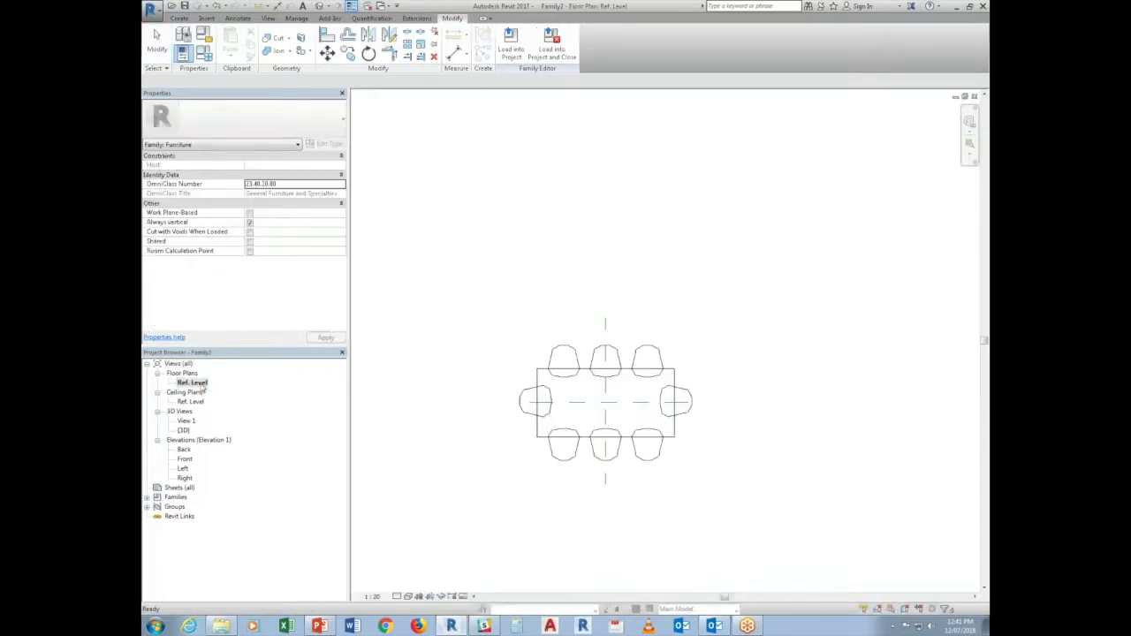
left_click(407, 597)
left_click(421, 546)
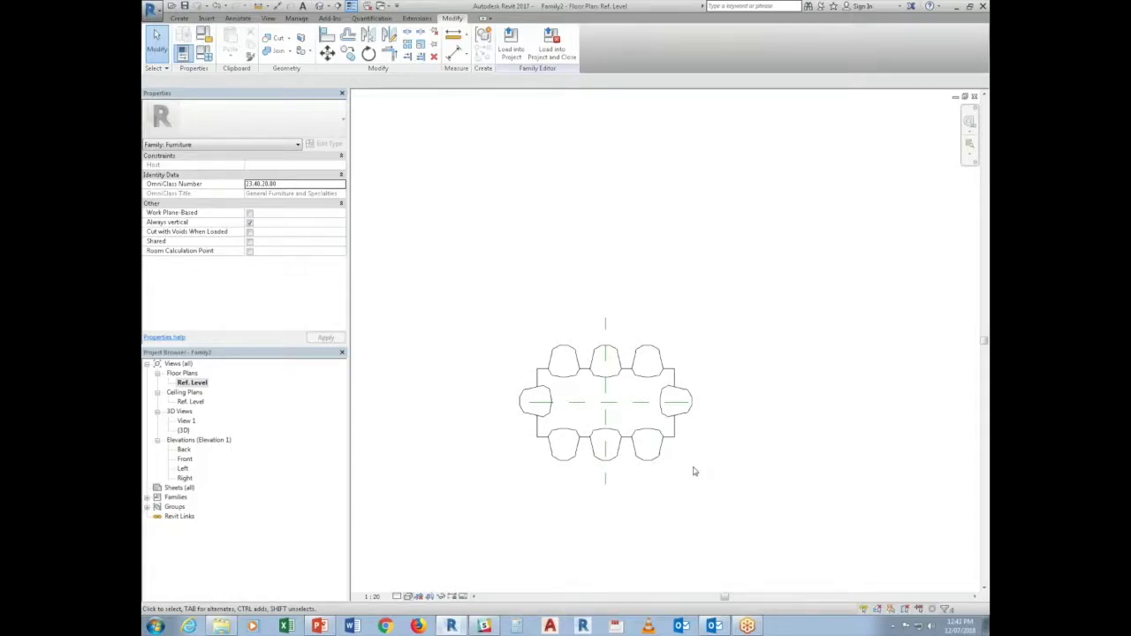
Open the 2400 x 1200 table's family for editing and show its Ref. Level floor plan
left_click(681, 404)
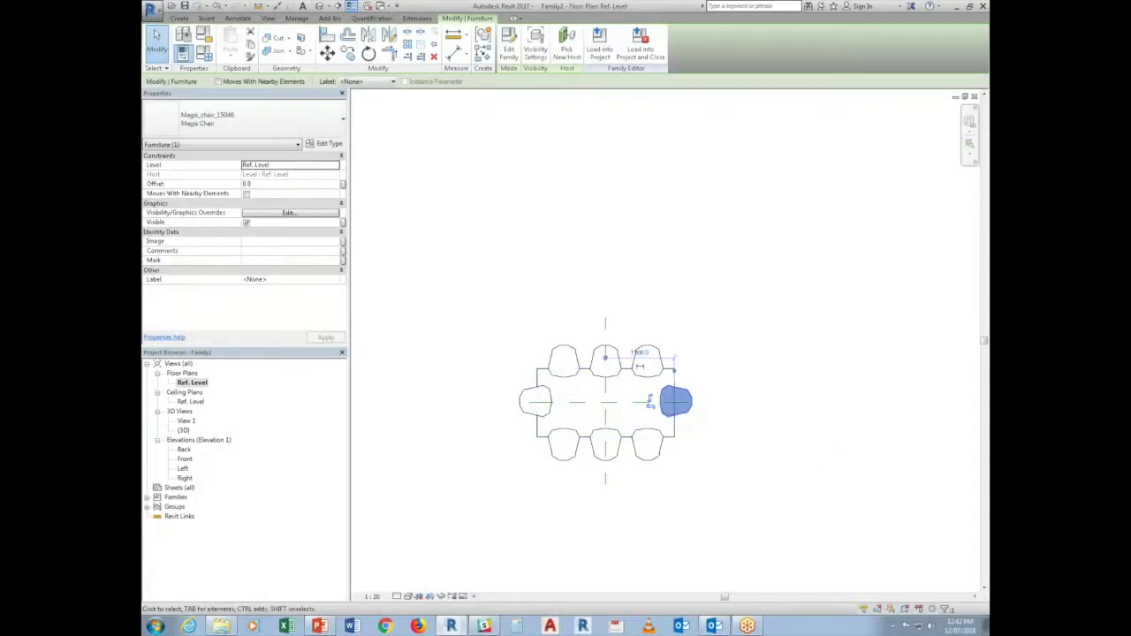
left_click(680, 447)
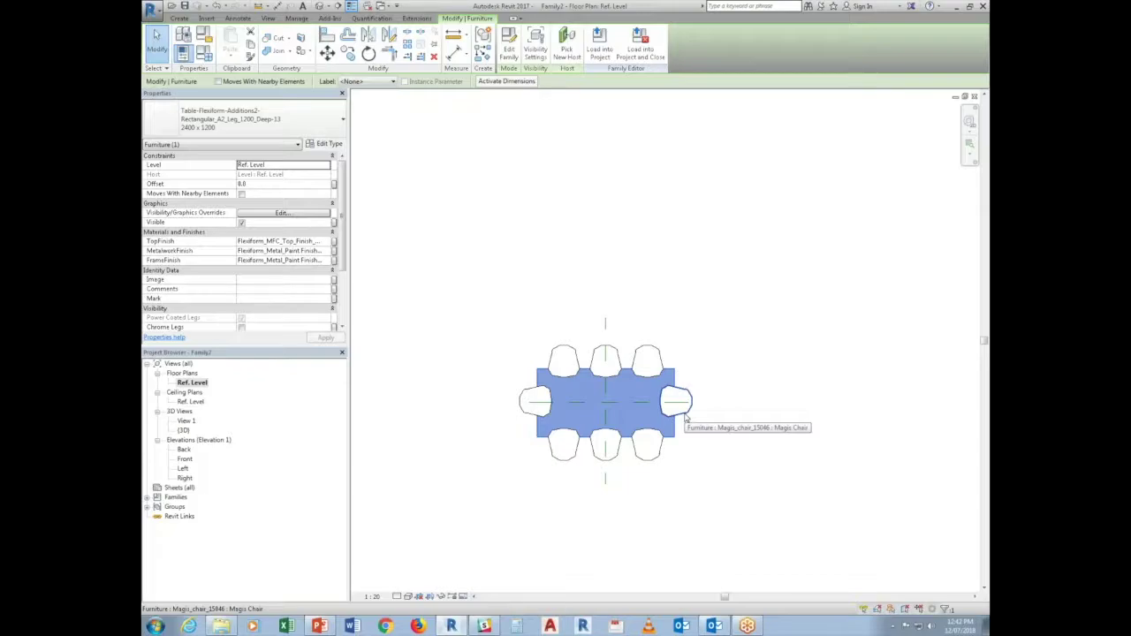
left_click(512, 40)
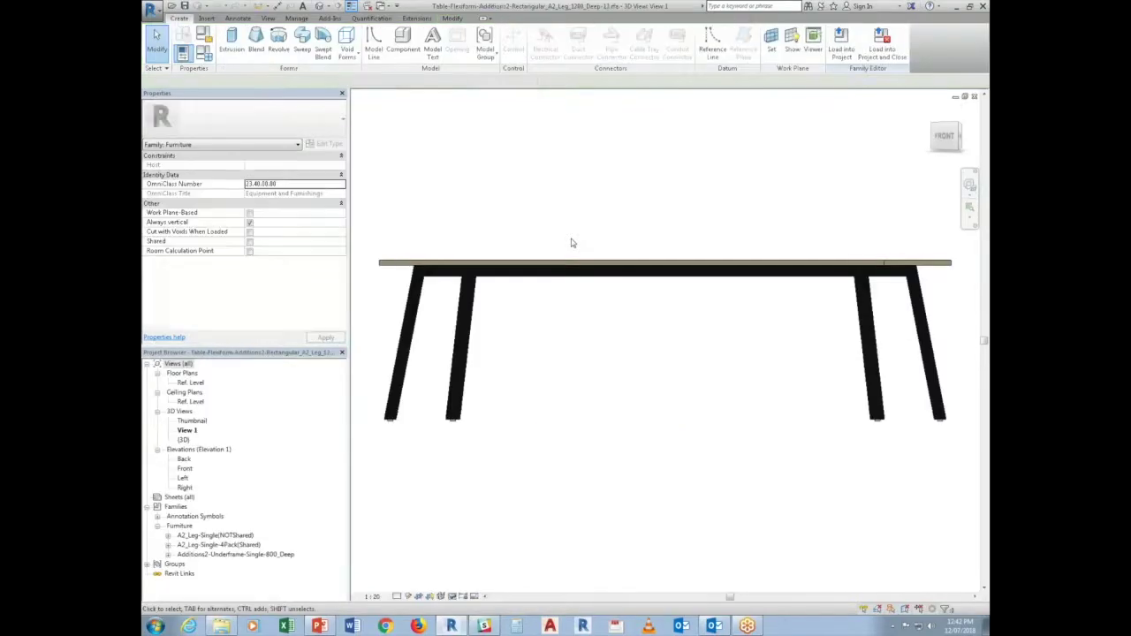
double_click(190, 382)
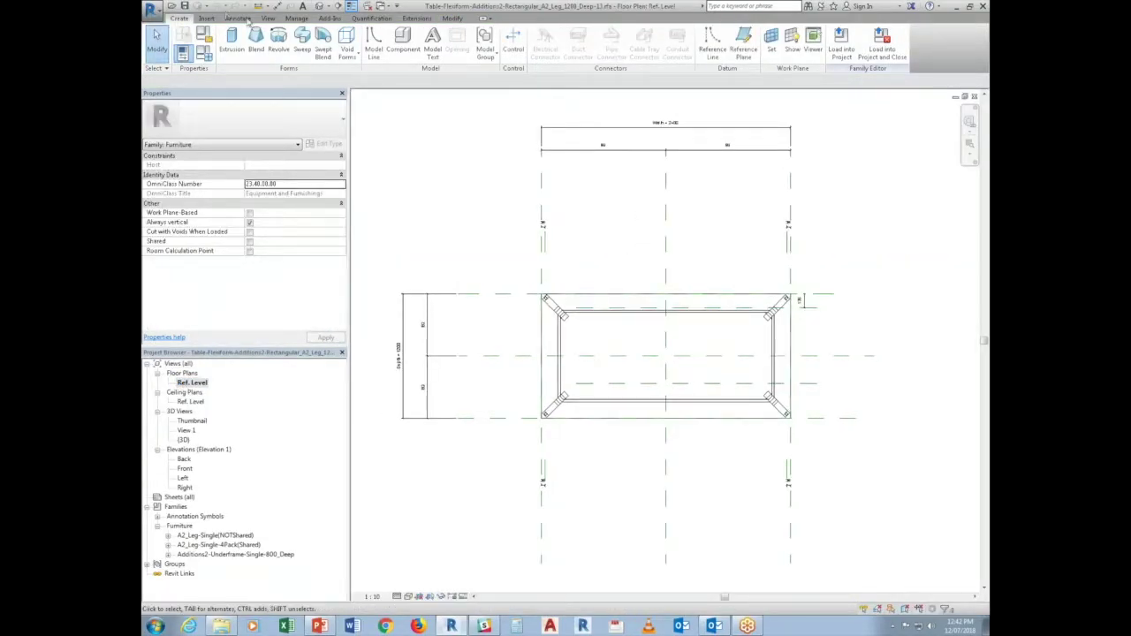
Start a masking region and pick the four outer edges of the tabletop as its boundary lines
left_click(236, 20)
left_click(431, 40)
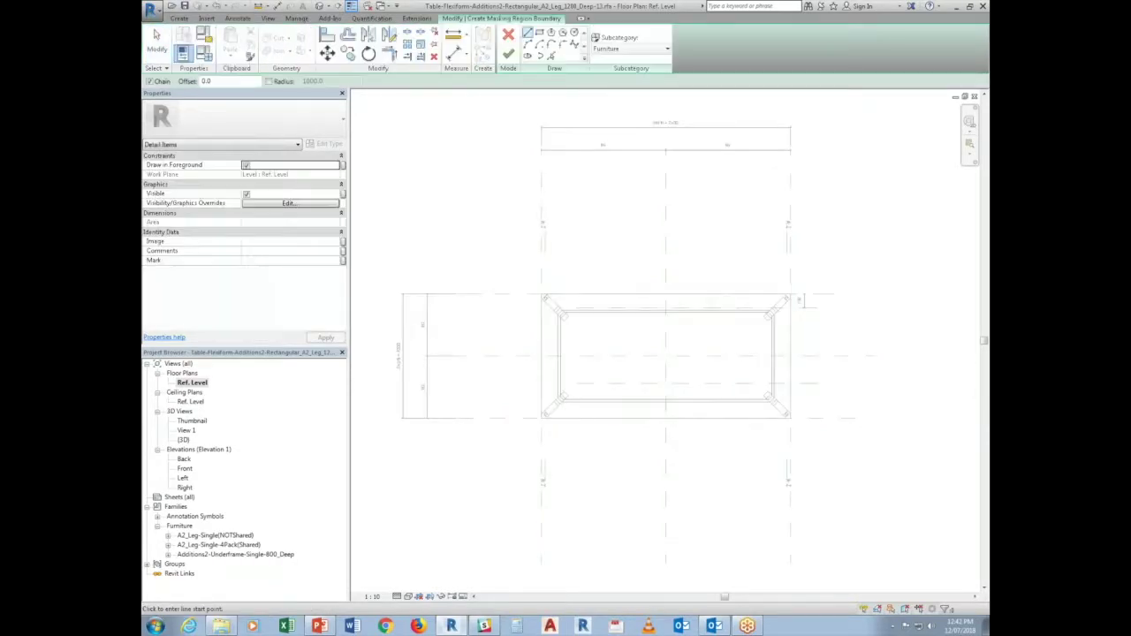
left_click(550, 55)
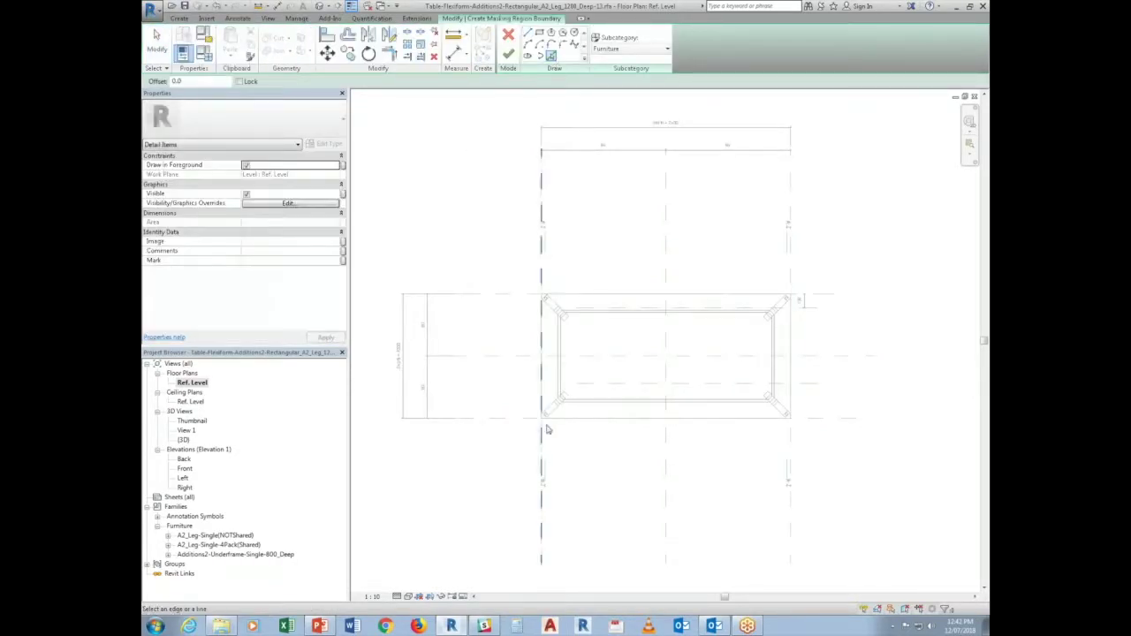
left_click(628, 303)
left_click(774, 372)
left_click(633, 426)
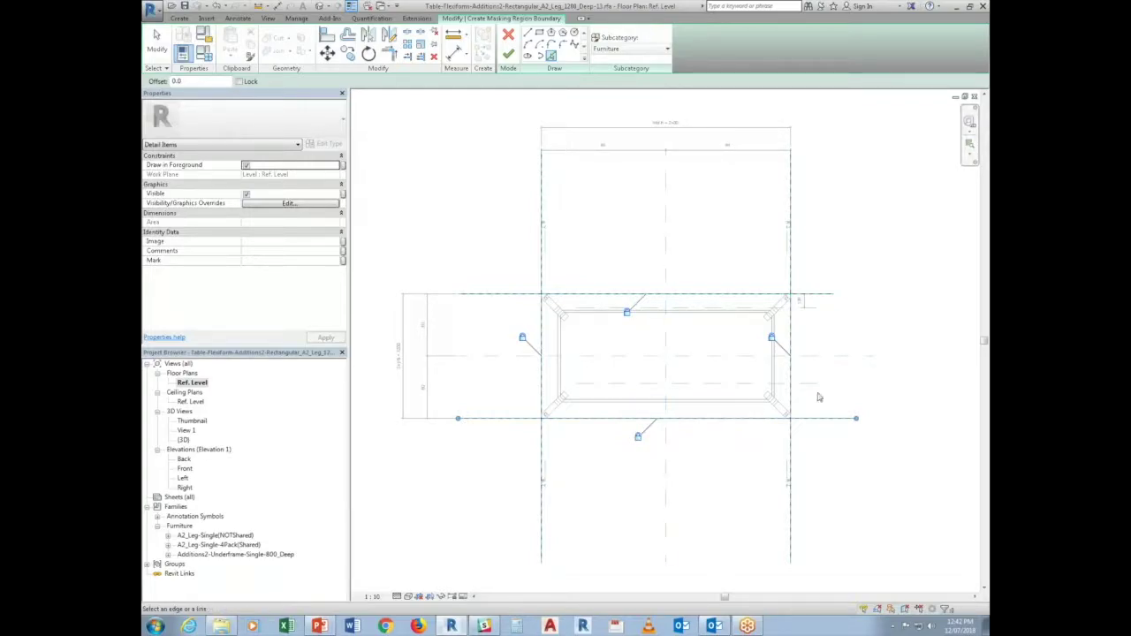
Trim the masking region's boundary lines into a closed rectangle around the tabletop and finish the region
key("Escape")
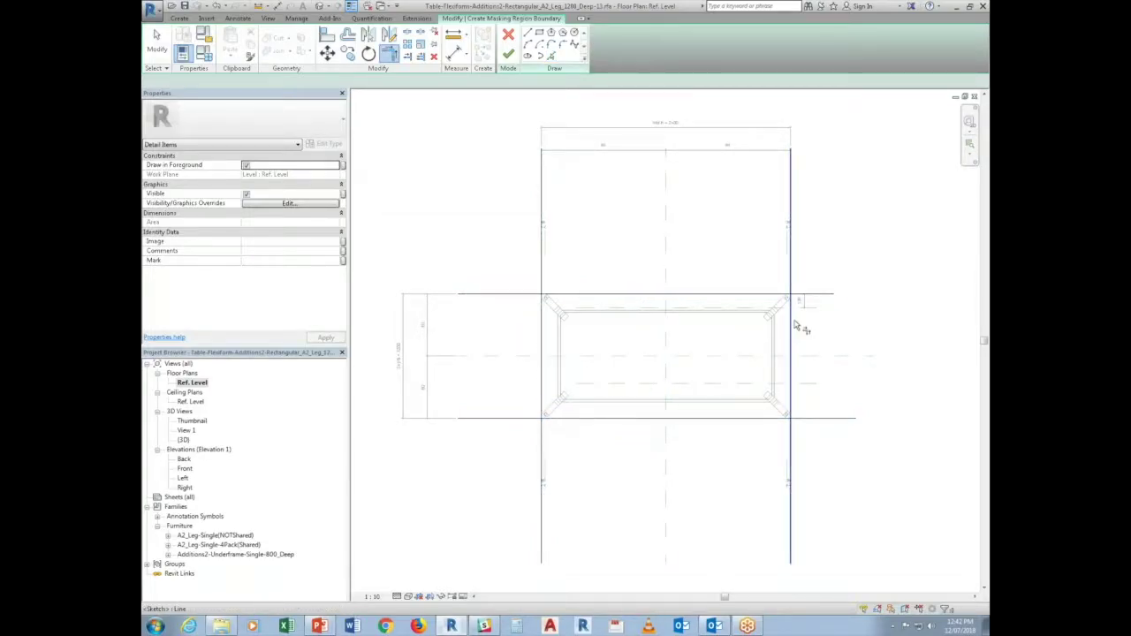
left_click(671, 295)
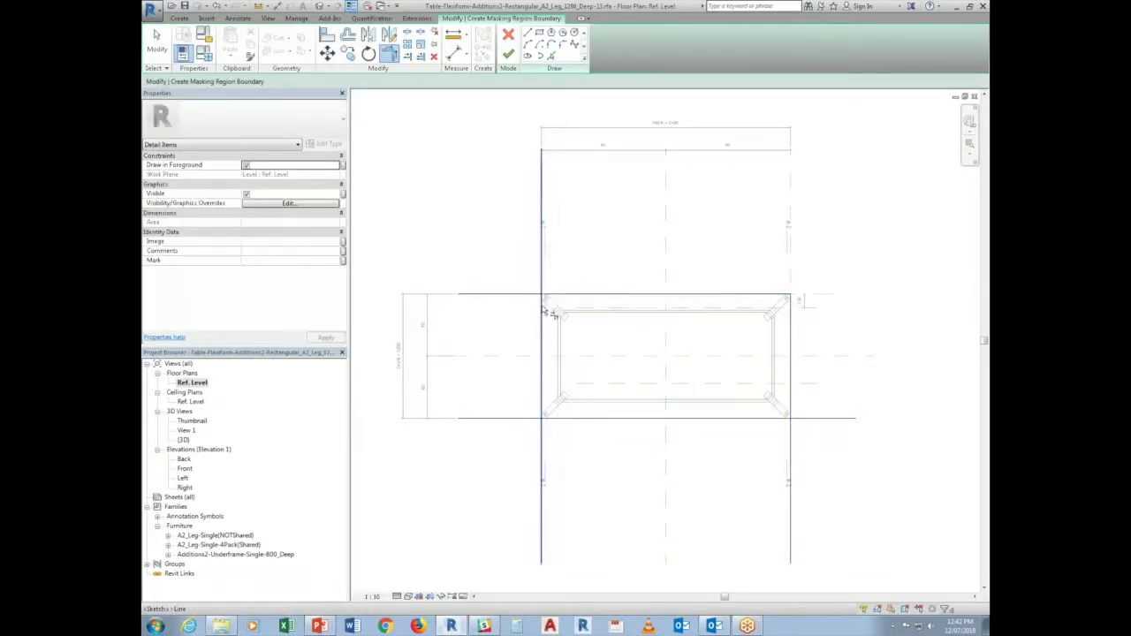
left_click(542, 315)
left_click(545, 327)
left_click(561, 420)
left_click(578, 420)
left_click(795, 422)
key("Escape")
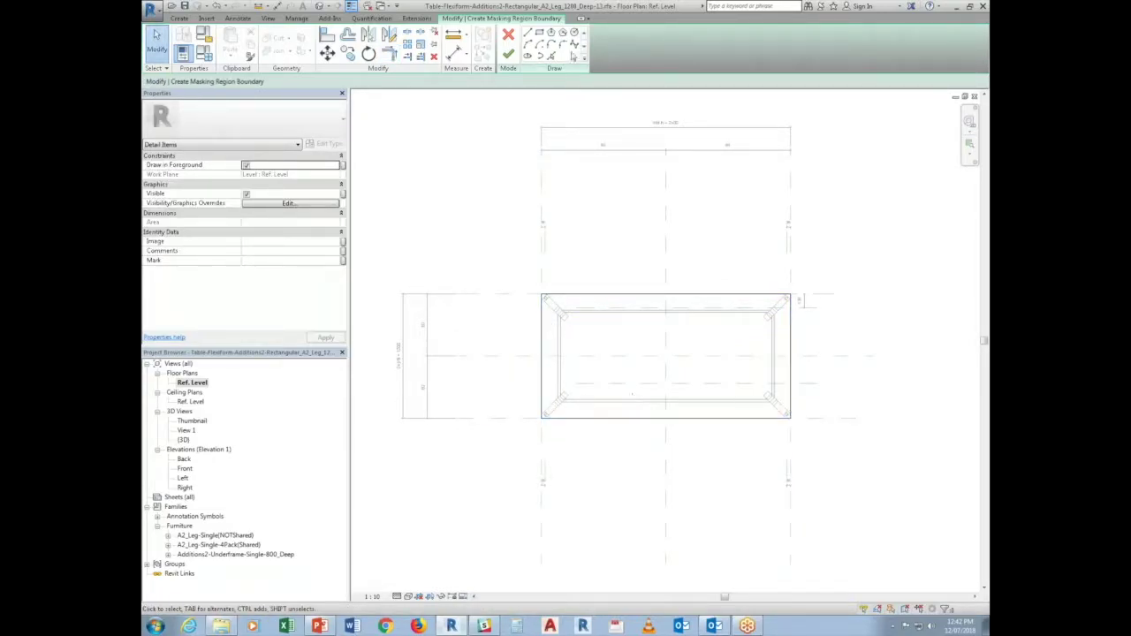
left_click(507, 55)
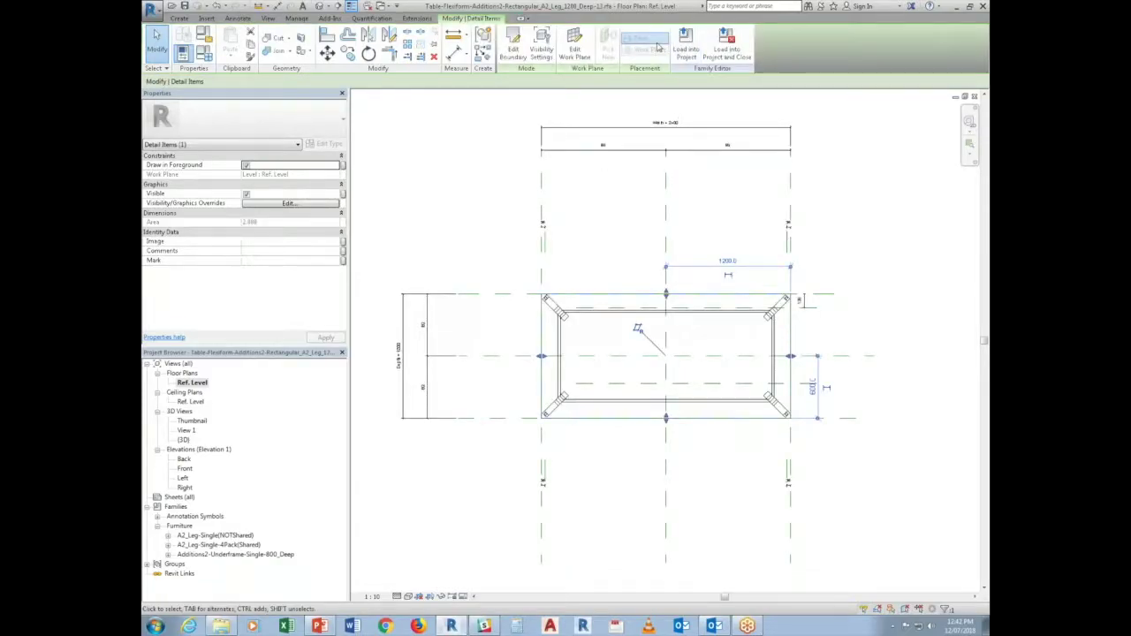
Load the edited table family into Family2
left_click(688, 45)
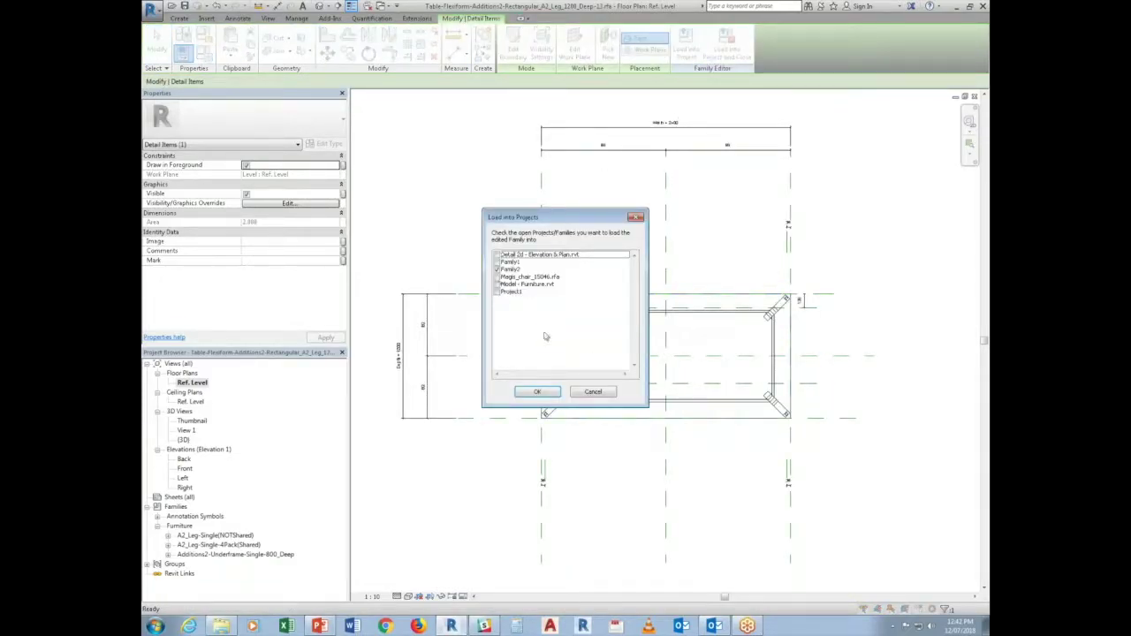
left_click(539, 390)
left_click(664, 301)
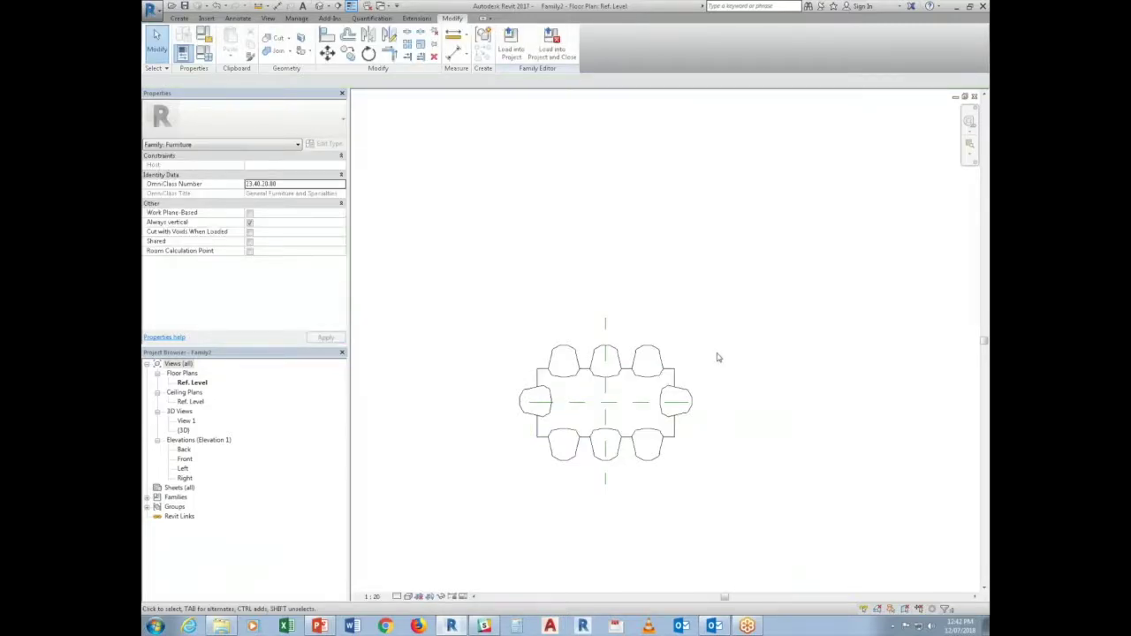
Open the right end chair's family for editing and make the family Shared
left_click(684, 414)
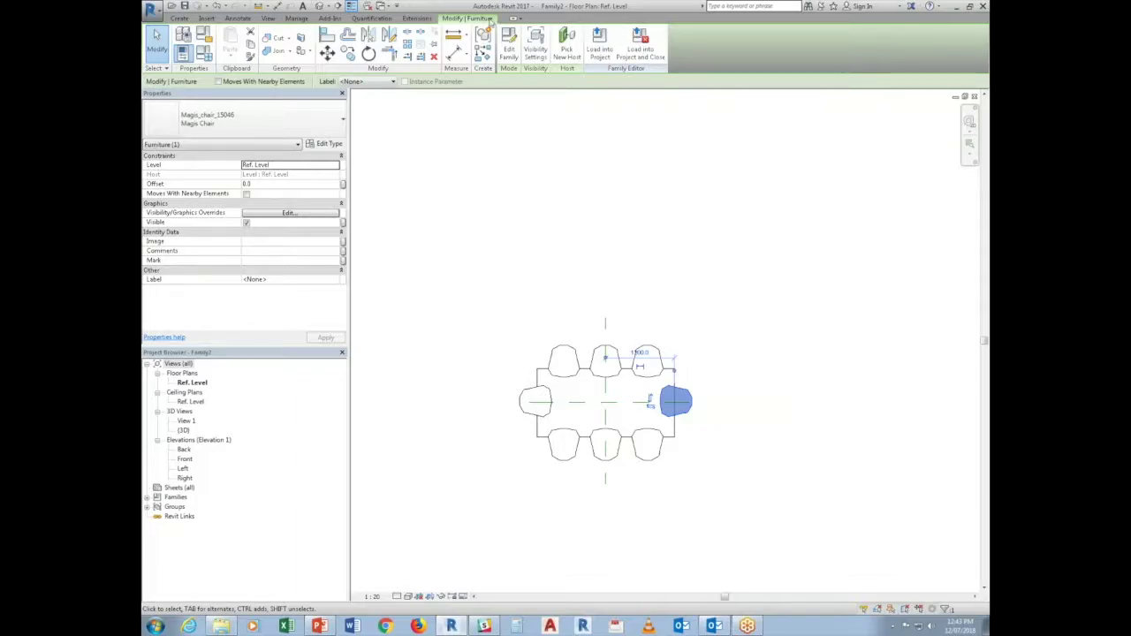
left_click(509, 49)
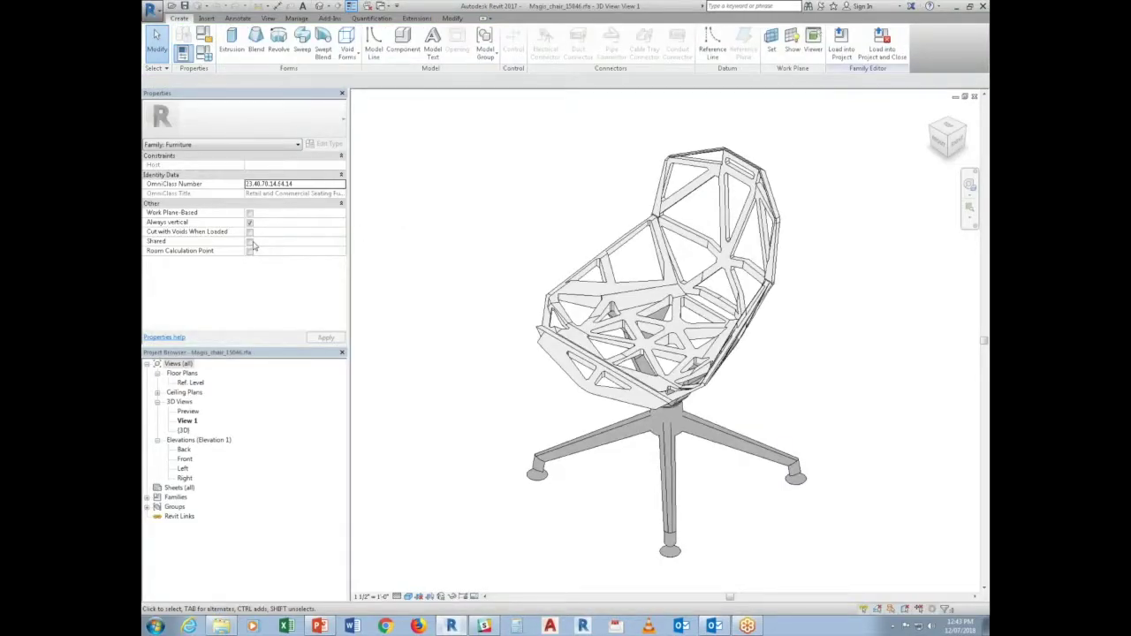
left_click(250, 242)
Draw a horizontal reference plane just above the chair's backrest in the Front elevation
double_click(185, 460)
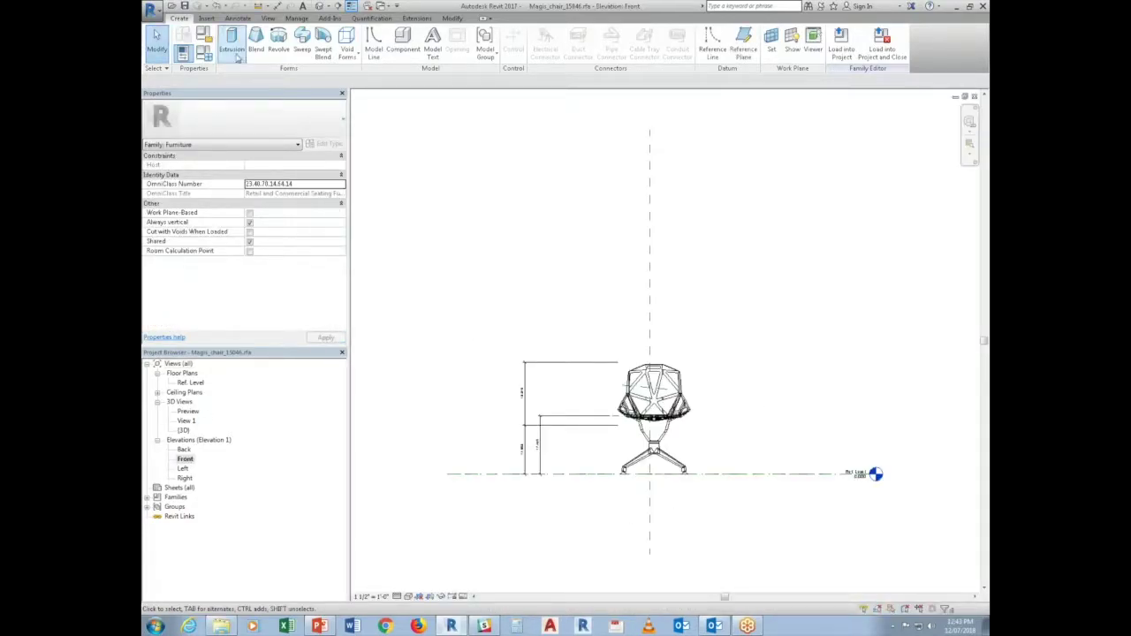
left_click(743, 44)
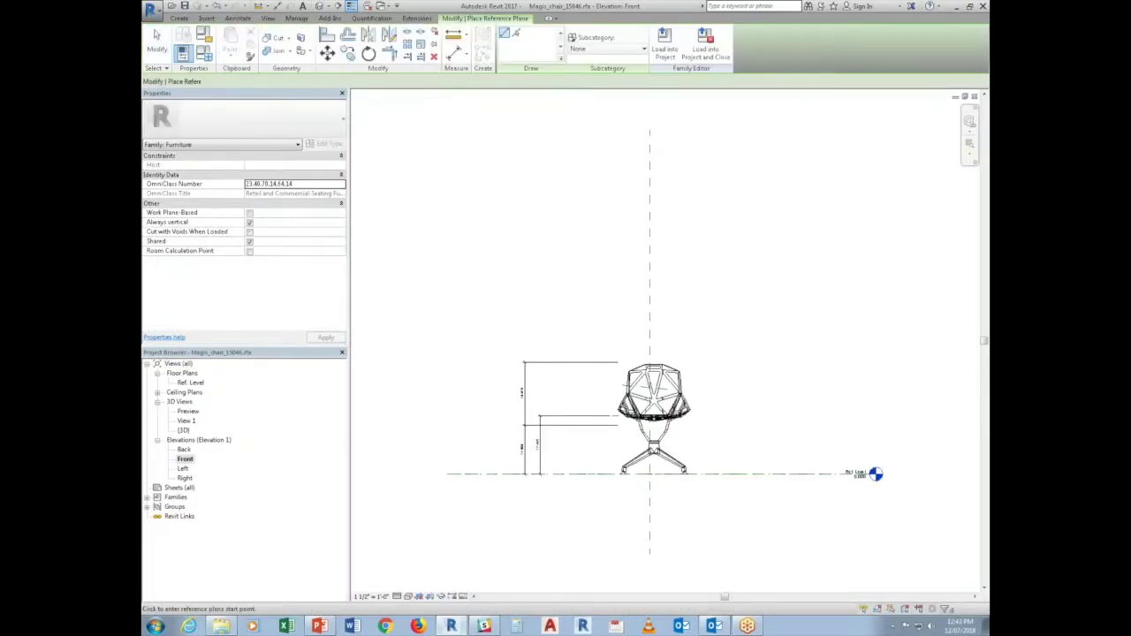
left_click(570, 359)
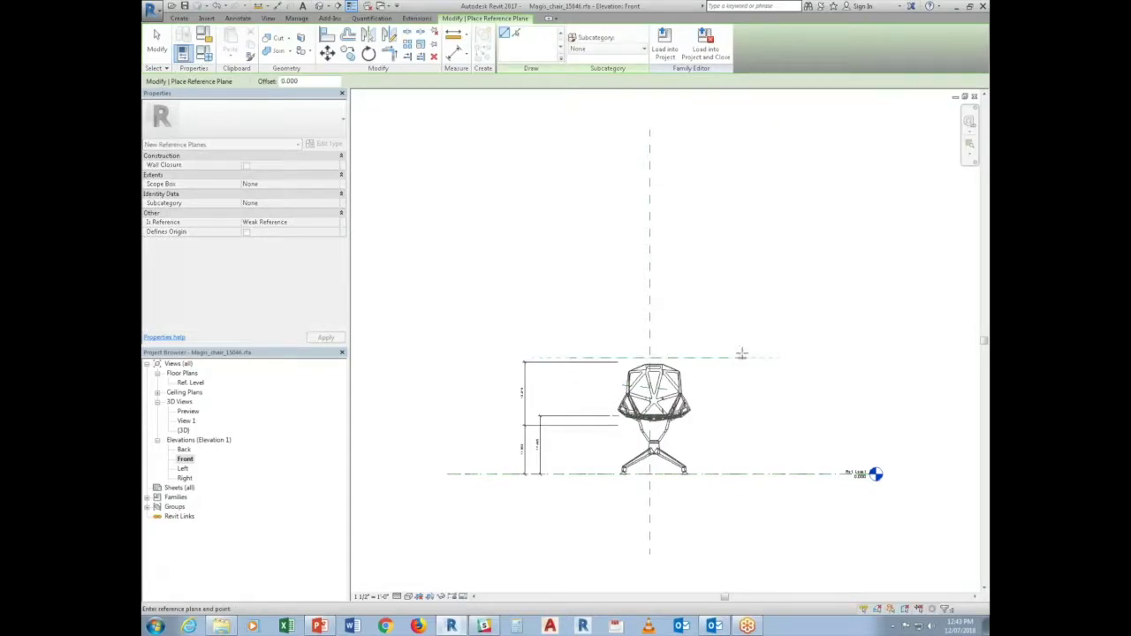
left_click(742, 359)
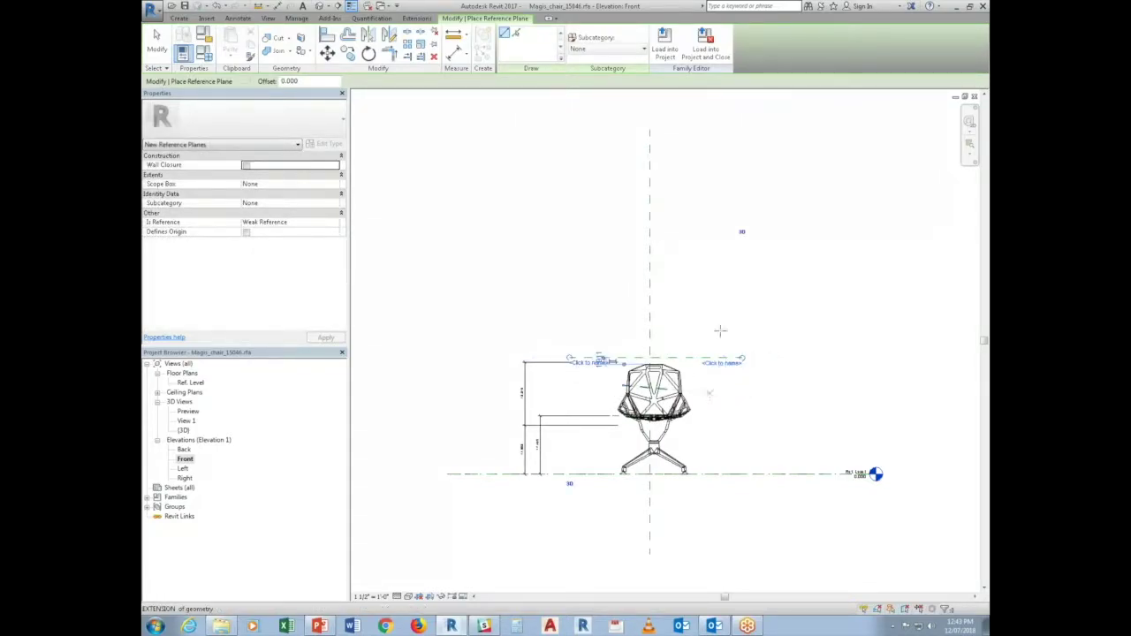
key("Escape")
key("Escape")
Close the chair family without saving its changes and return to Family2
left_click(692, 358)
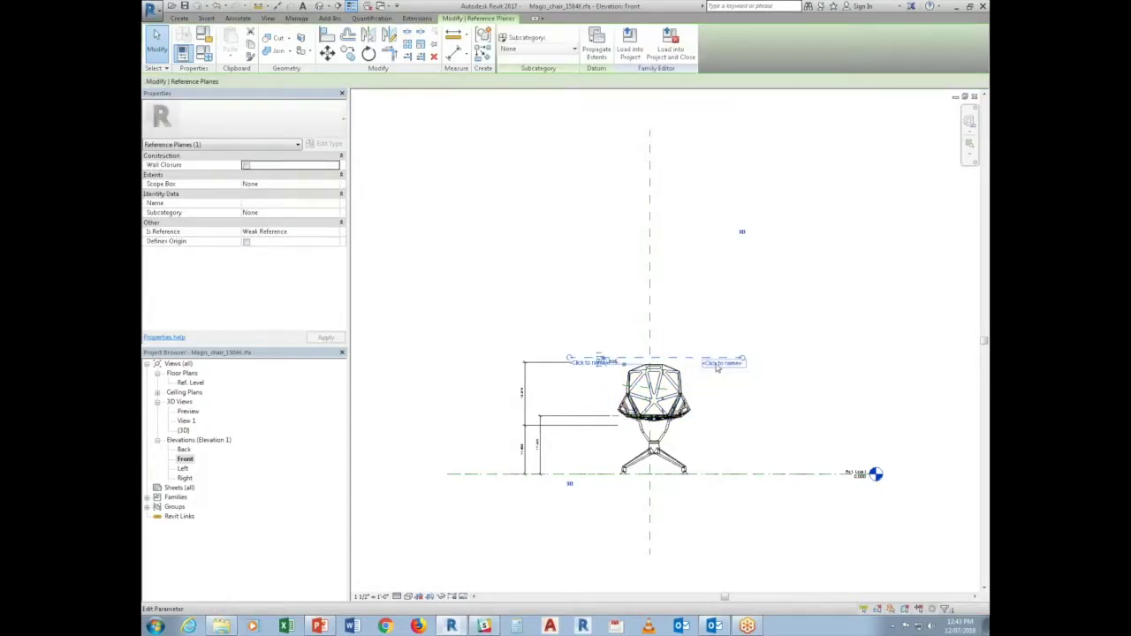
left_click(382, 6)
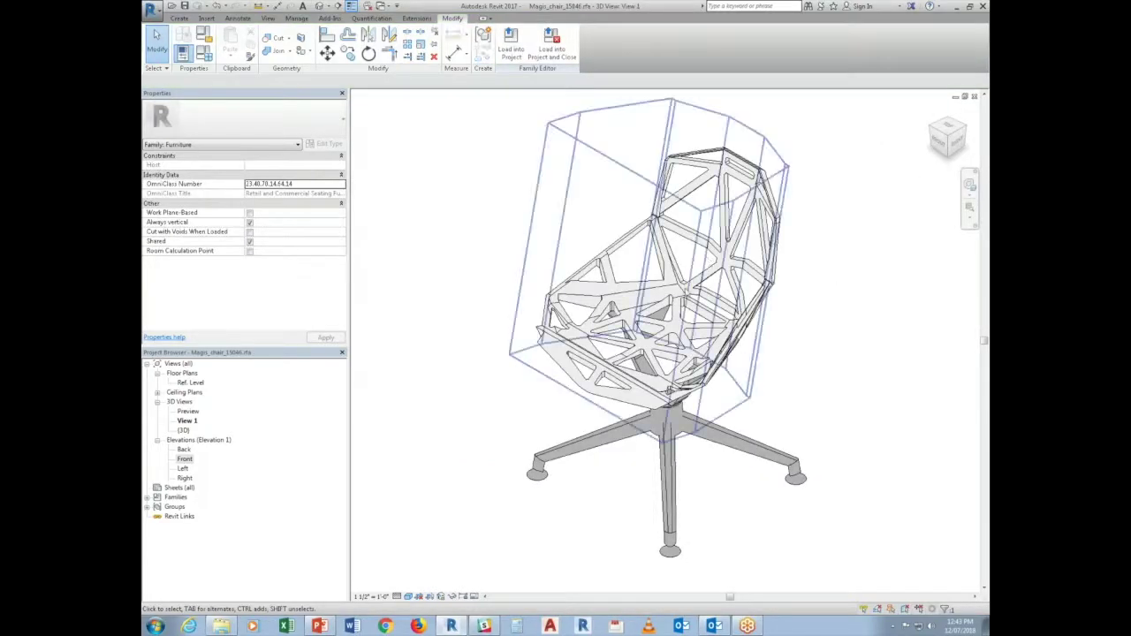
left_click(381, 6)
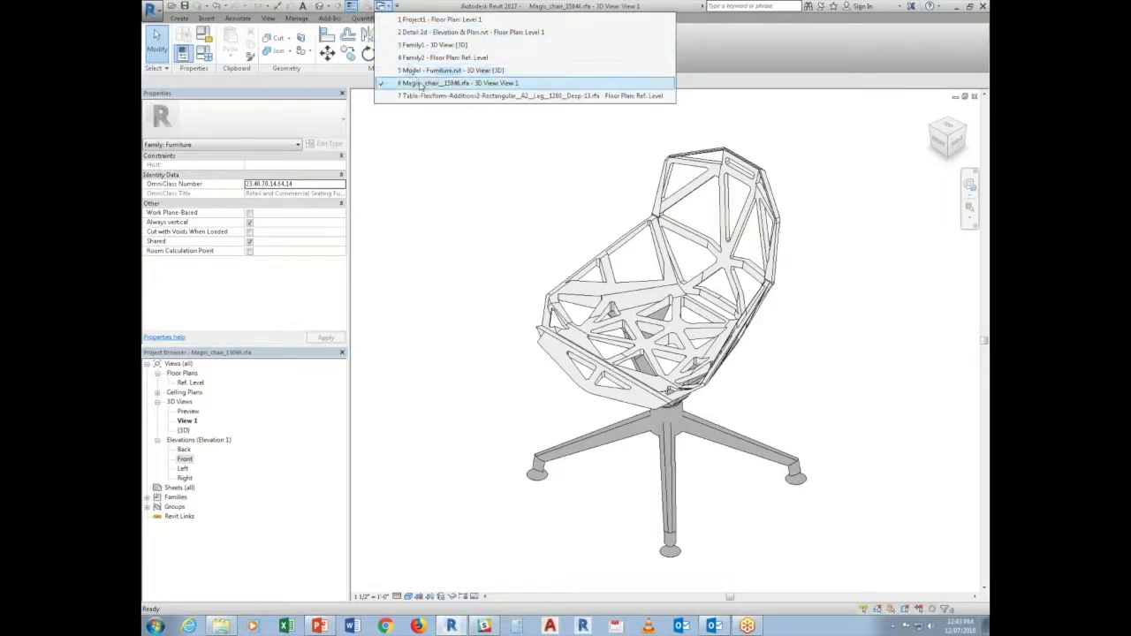
left_click(916, 118)
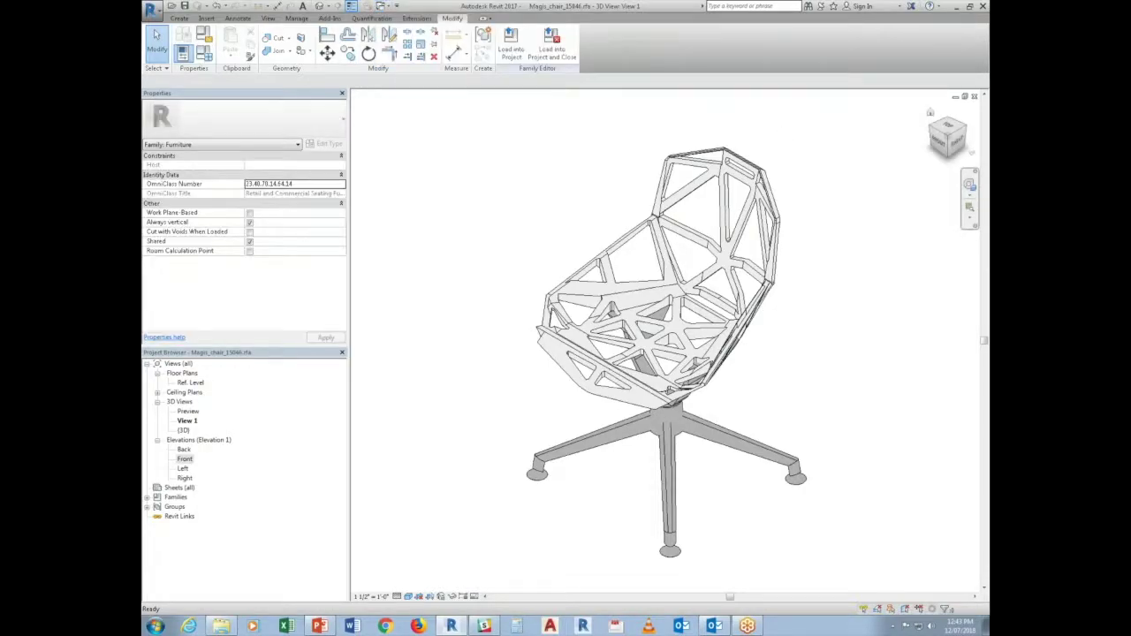
left_click(974, 96)
left_click(586, 319)
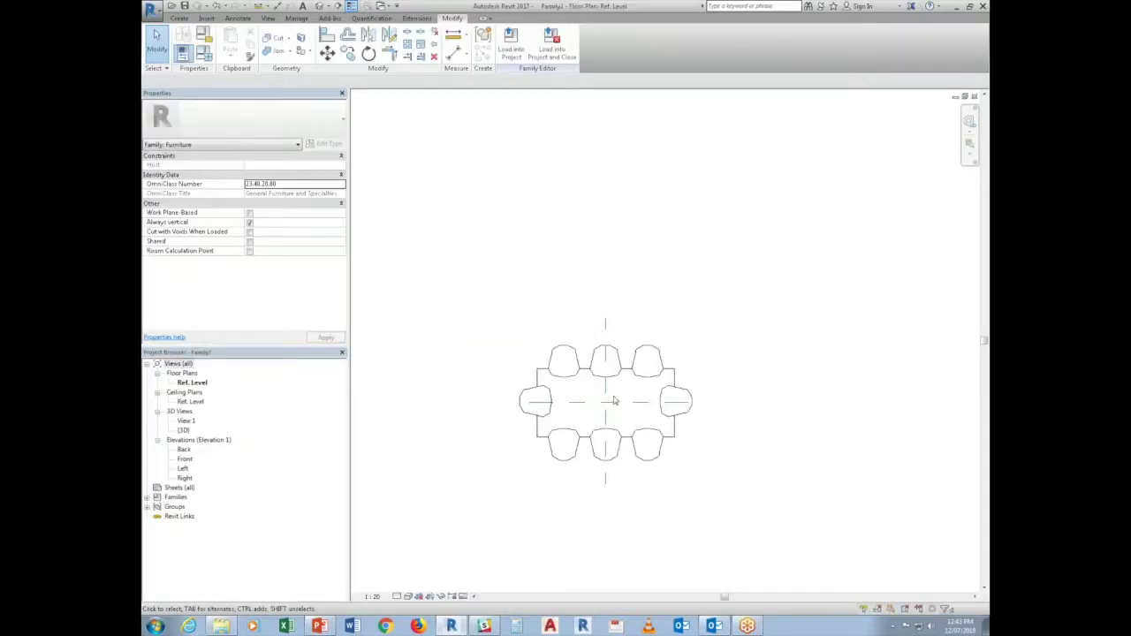
Open the nested table family for editing and show its Front elevation
left_click(673, 378)
left_click(509, 45)
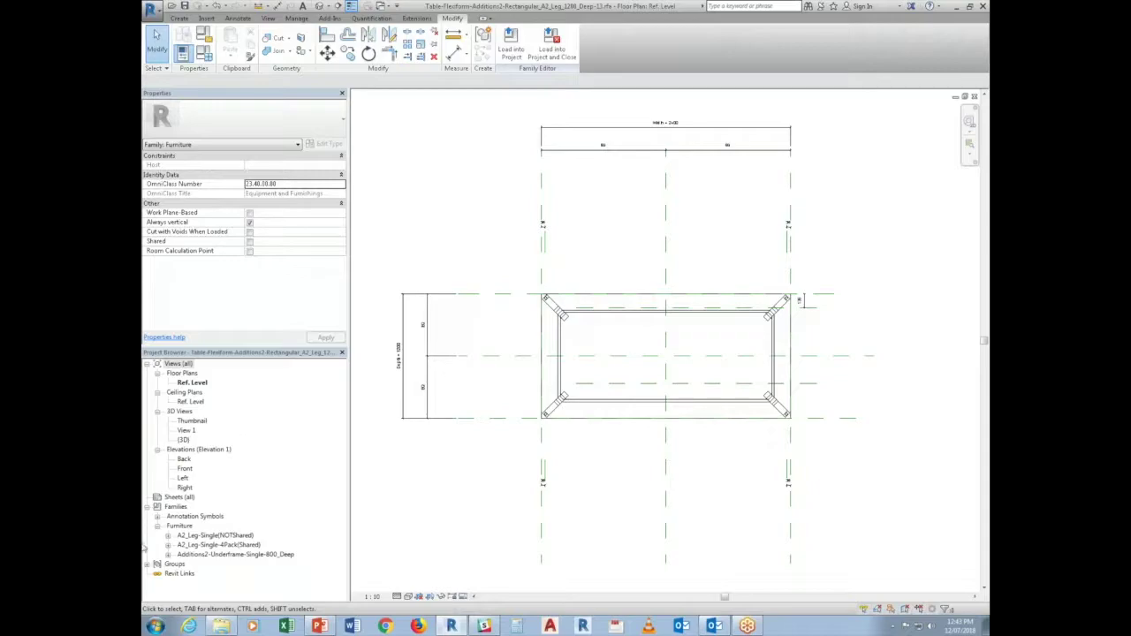
double_click(184, 468)
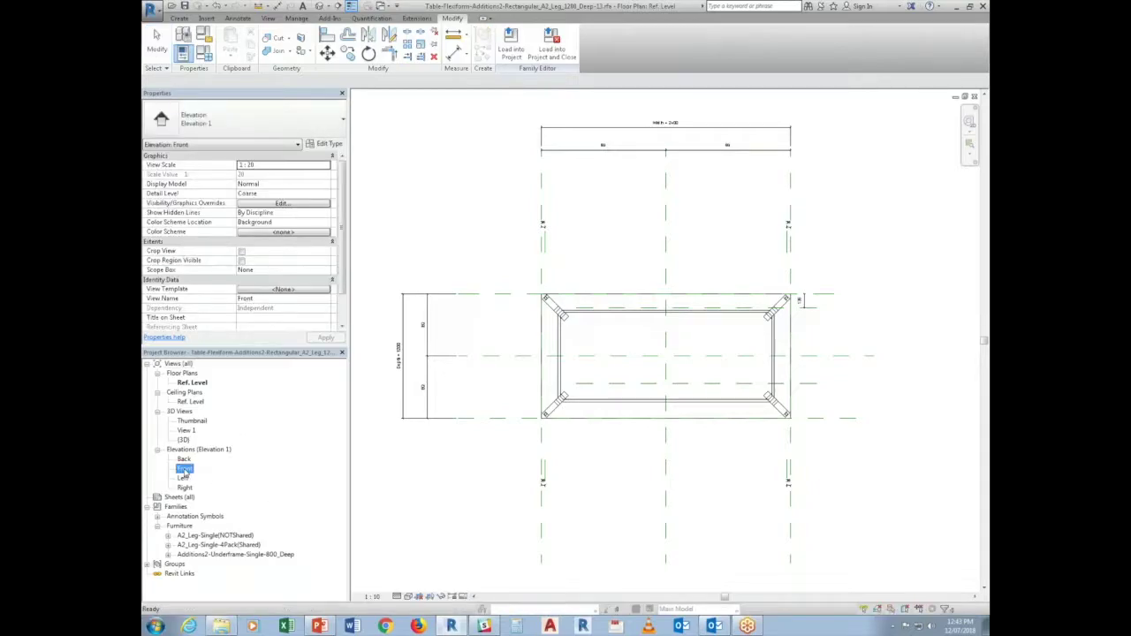
Draw a horizontal reference plane across the table's full width, about 1520 mm above the Ref. Level
left_click(180, 19)
left_click(756, 42)
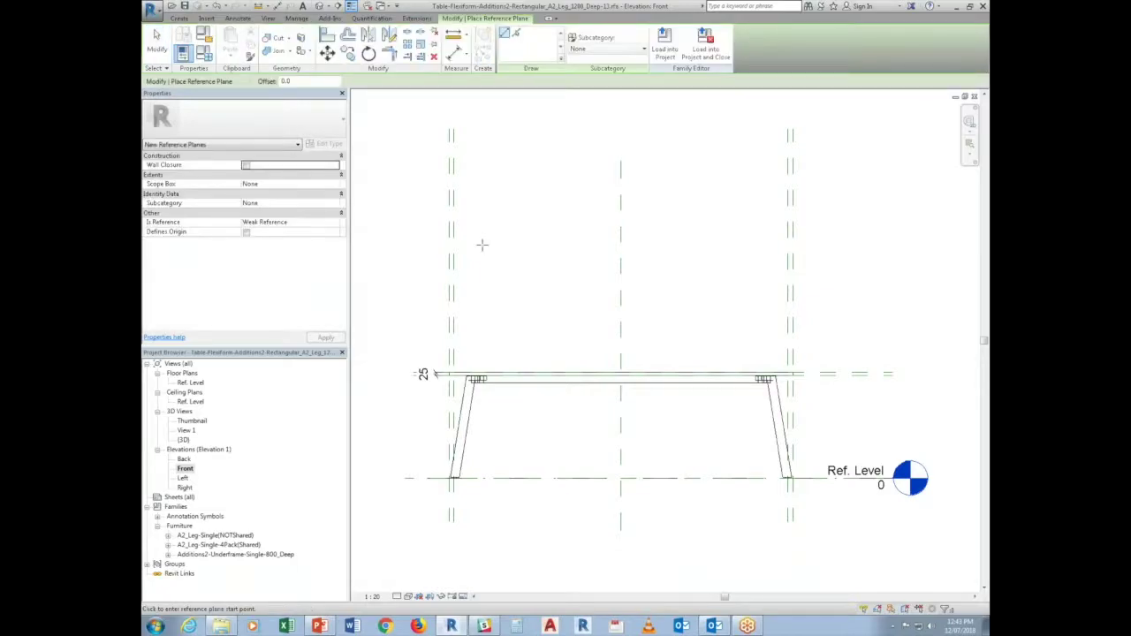
left_click(374, 260)
left_click(906, 259)
key("Escape")
key("Escape")
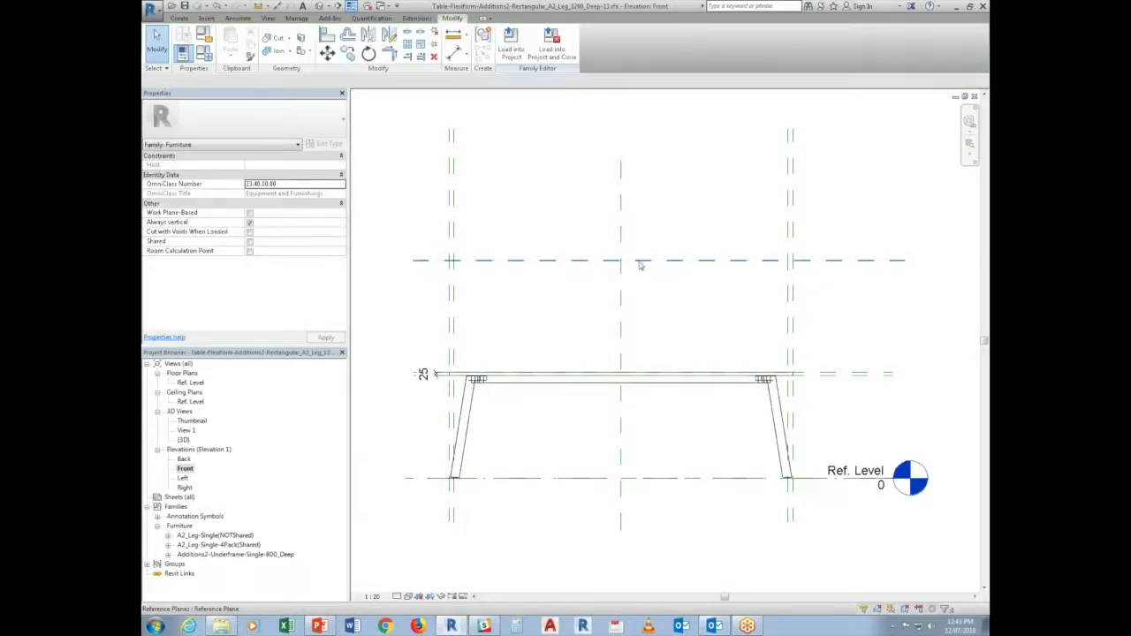
Dimension the height from the Ref. Level to the new horizontal reference plane above the table
left_click(276, 5)
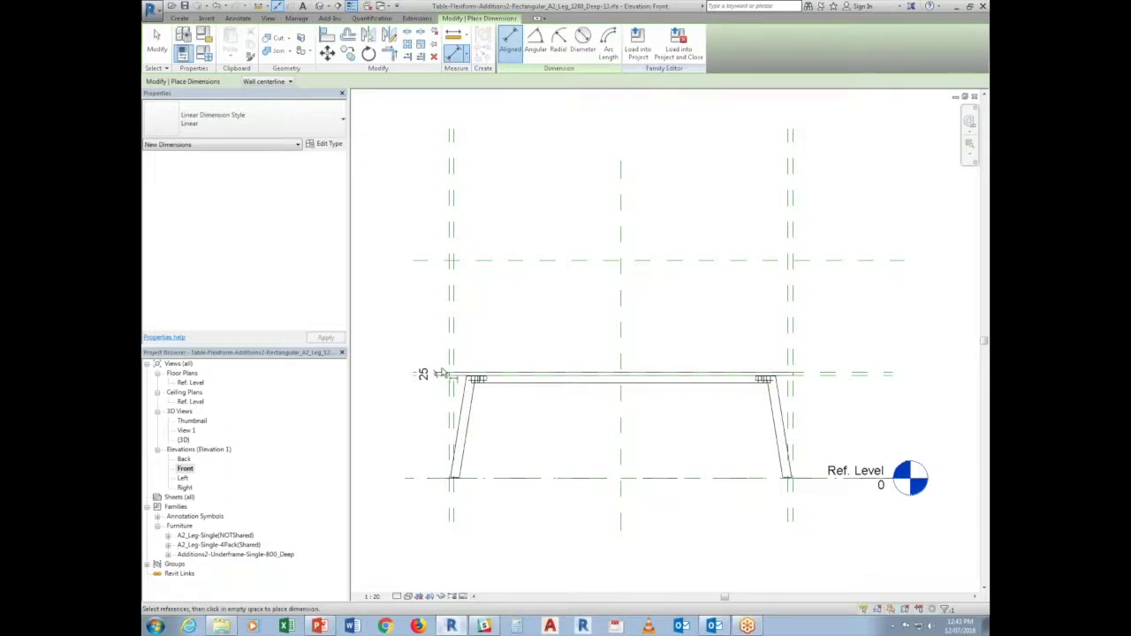
left_click(510, 478)
left_click(542, 260)
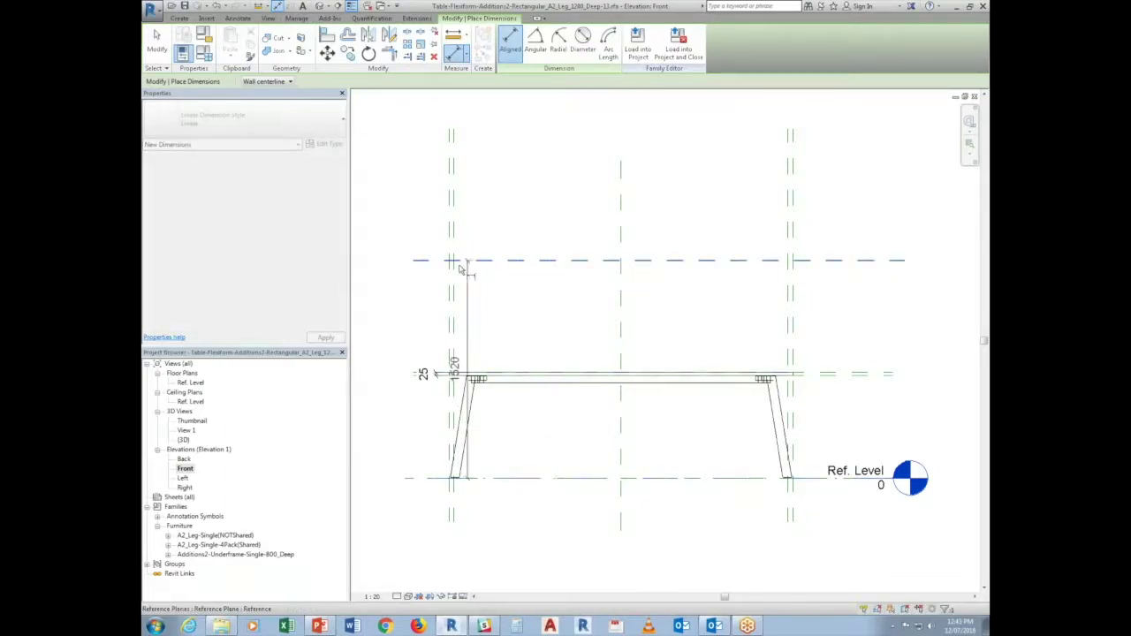
left_click(408, 291)
key("Escape")
key("Escape")
Set the upper reference plane's height above the Ref. Level to 1500 mm
left_click(477, 260)
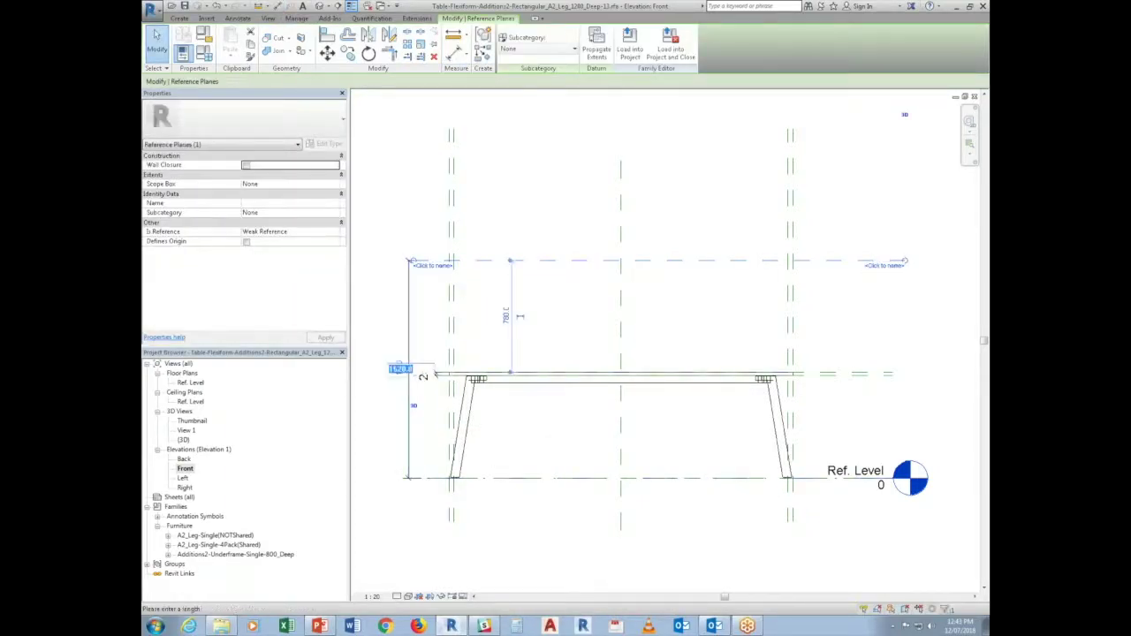
left_click(396, 369)
type("1200")
key("Return")
key("Escape")
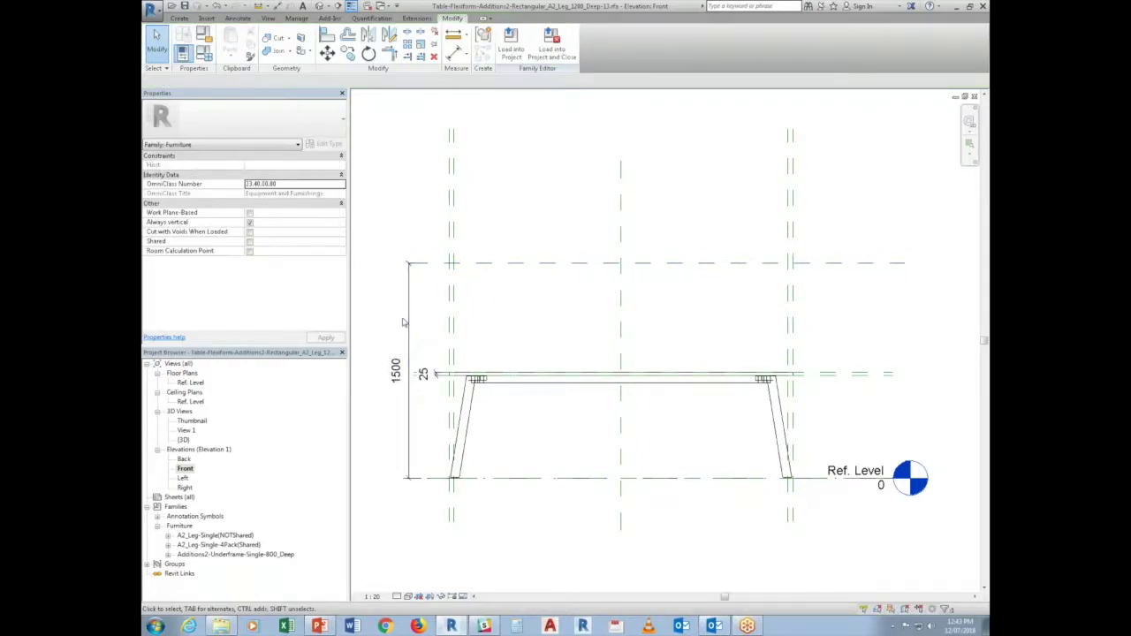
Label the 1500 mm height dimension with a new type family parameter named Projection Height
left_click(408, 322)
left_click(610, 42)
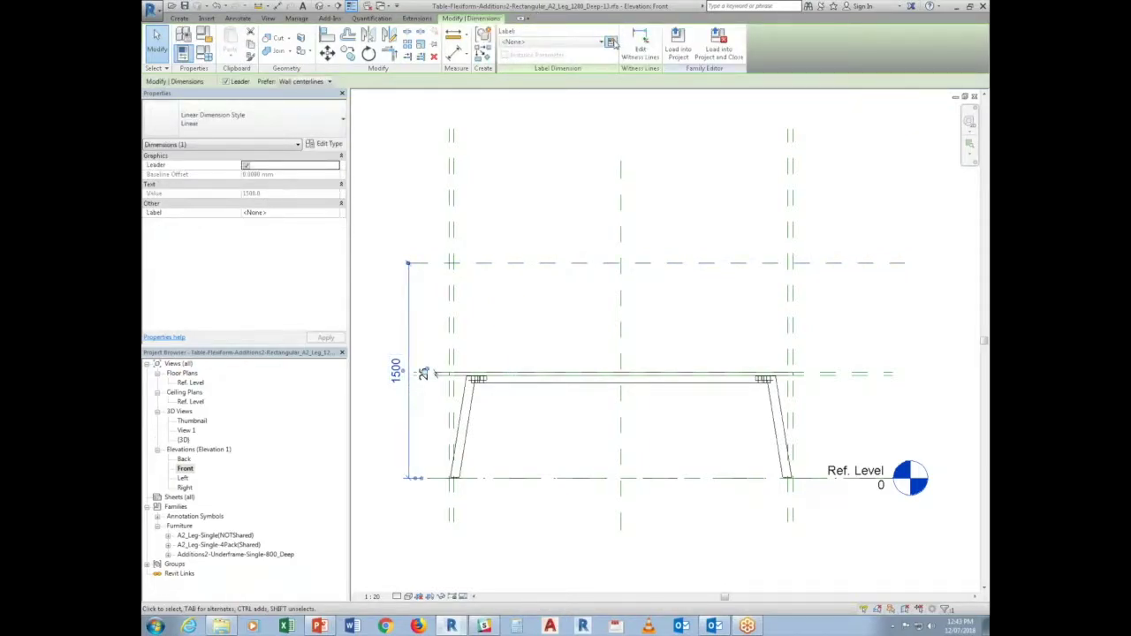
type("(P")
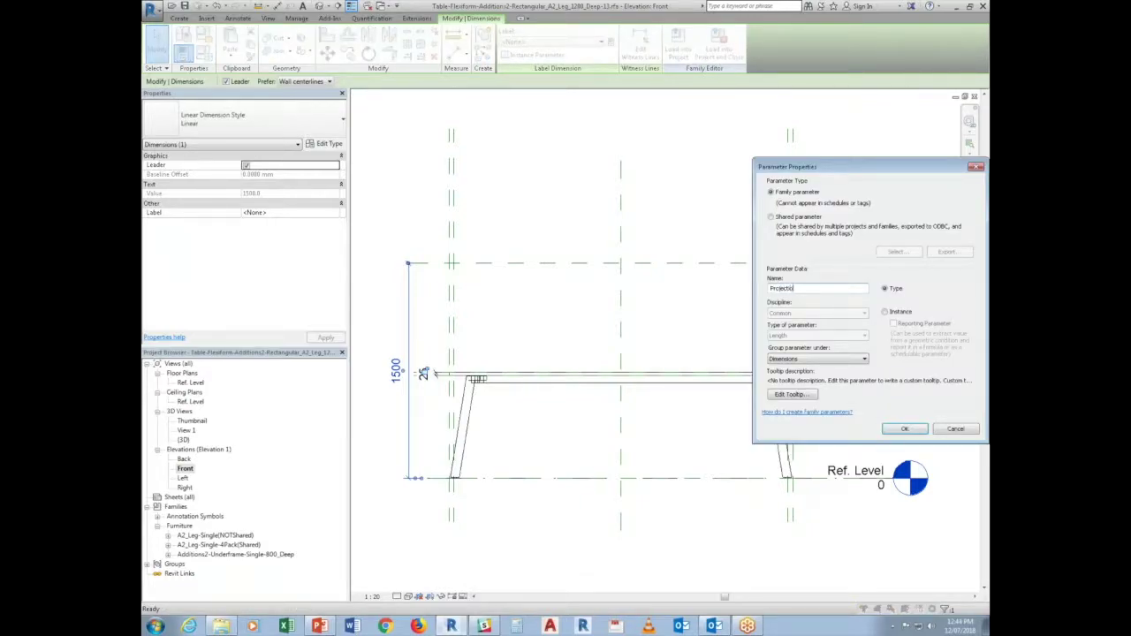
type("rojection Height")
key("Return")
key("Escape")
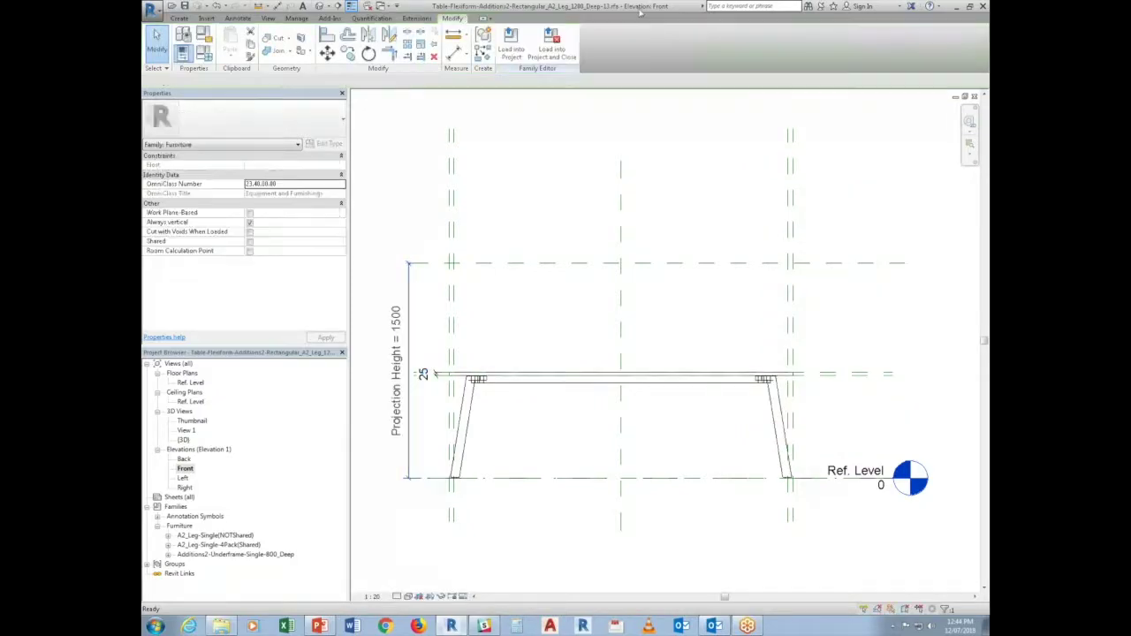
Draw a vertical model line in the <Invisible lines> subcategory along the table's centre plane, from the upper reference plane down to the Ref. Level
left_click(179, 18)
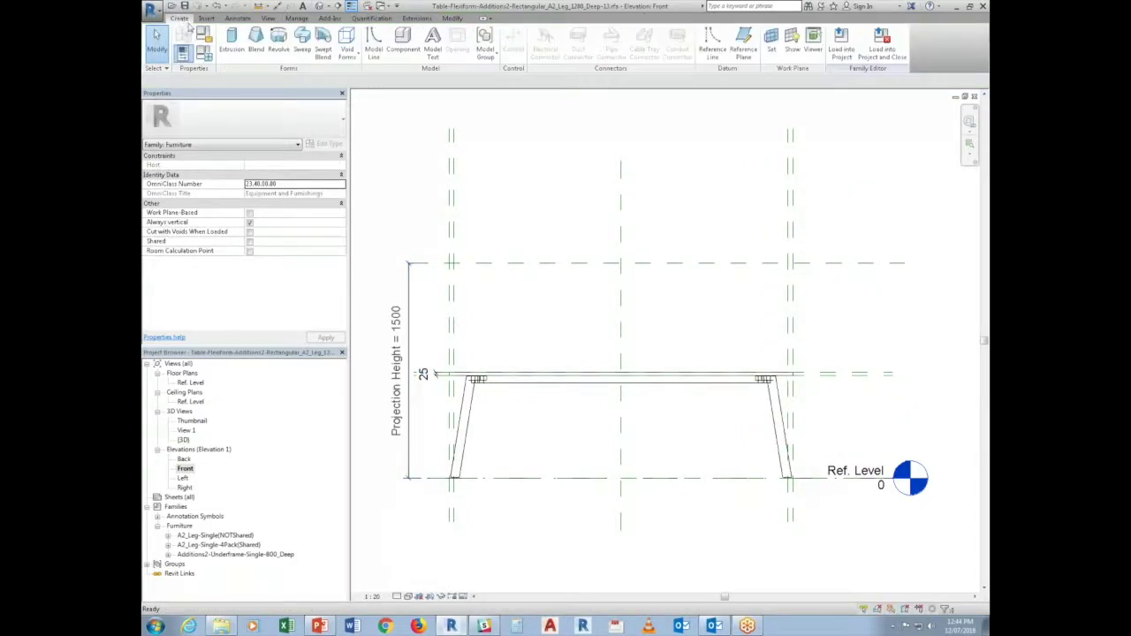
left_click(373, 43)
left_click(609, 49)
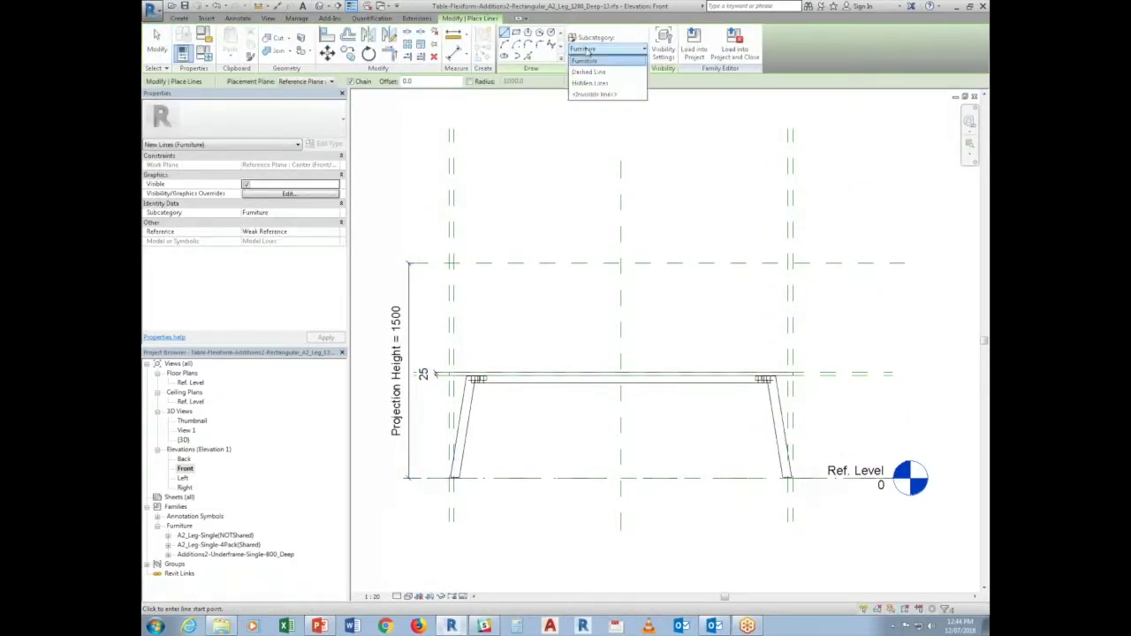
left_click(608, 88)
left_click(620, 262)
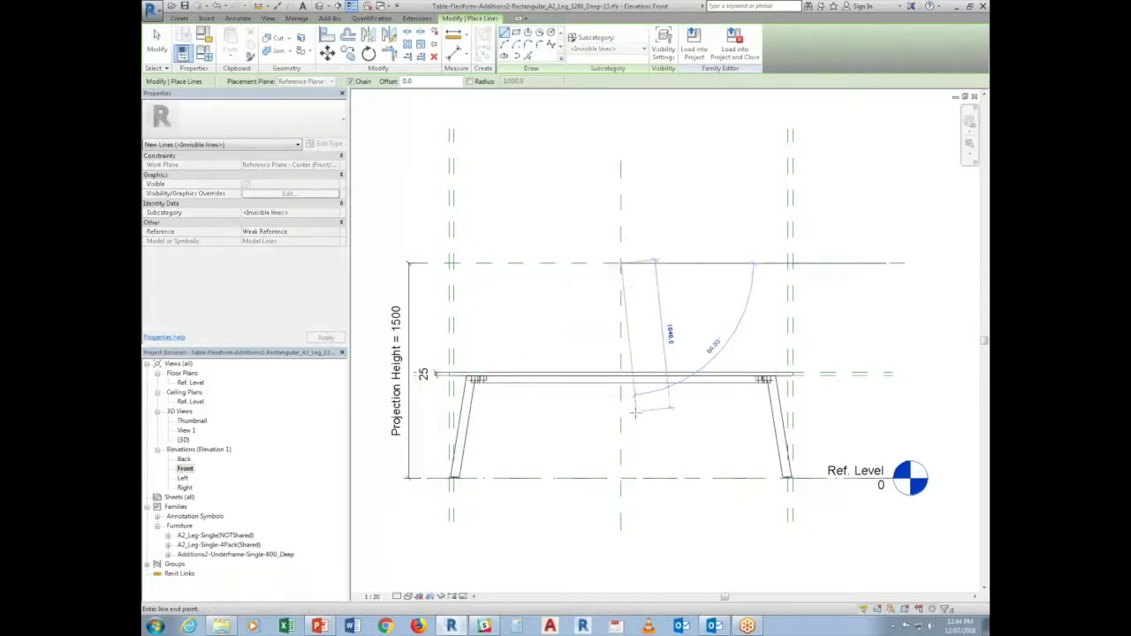
key("Escape")
key("Escape")
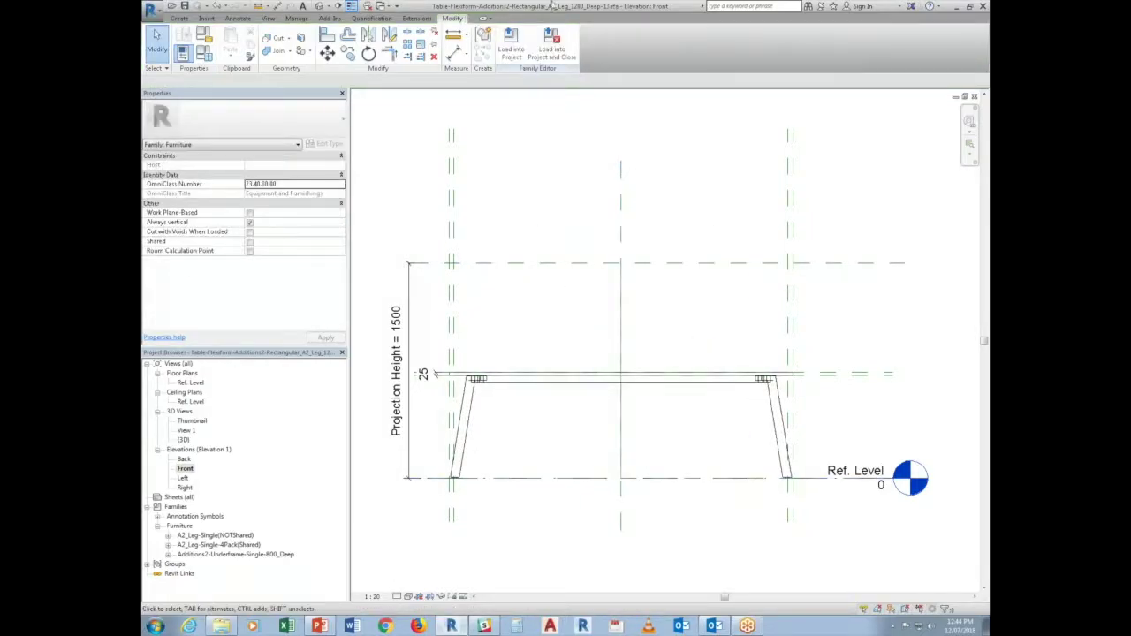
Reload the table family with its invisible height line into Family2, replacing the existing version
left_click(510, 42)
left_click(537, 392)
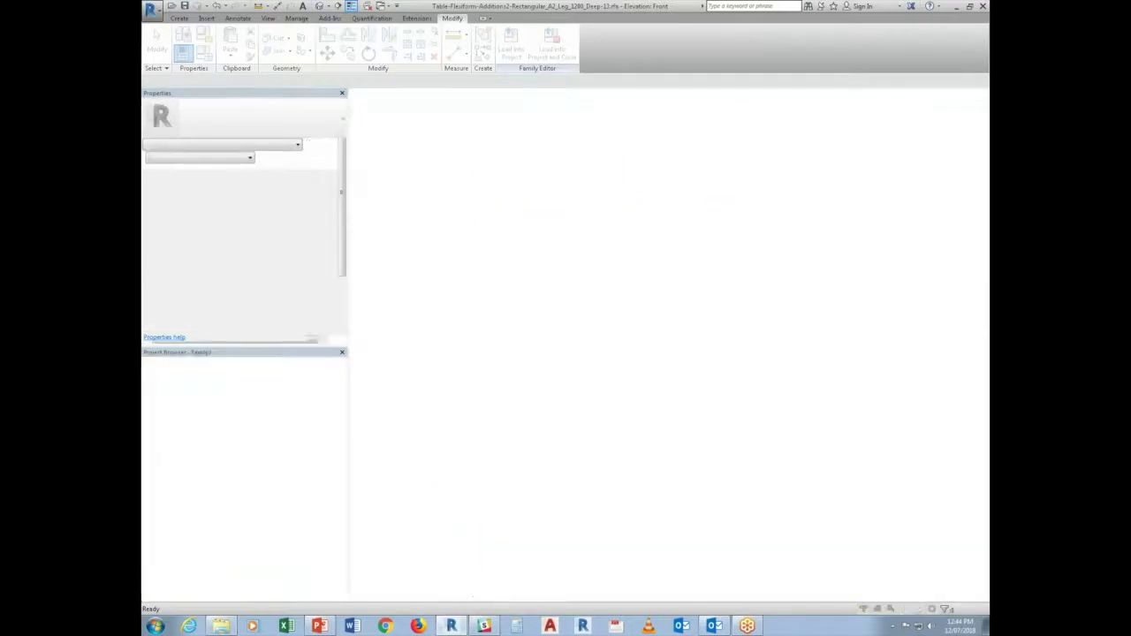
left_click(557, 293)
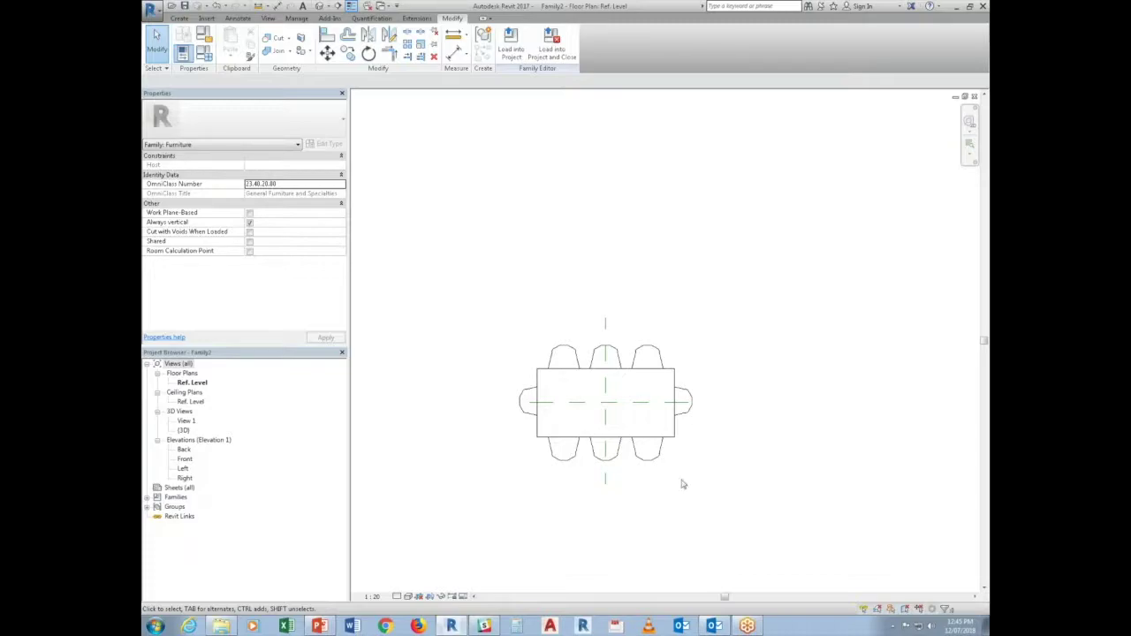
Try making the family of the chair at the table's upper-left Shared, and close it without saving
left_click(648, 451)
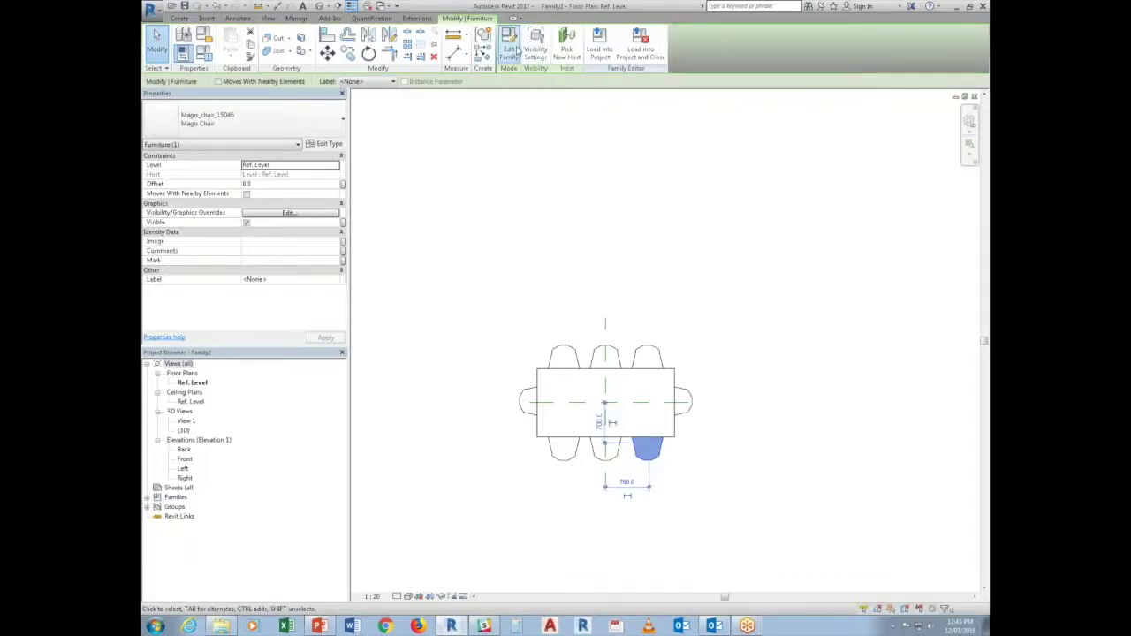
left_click(484, 470)
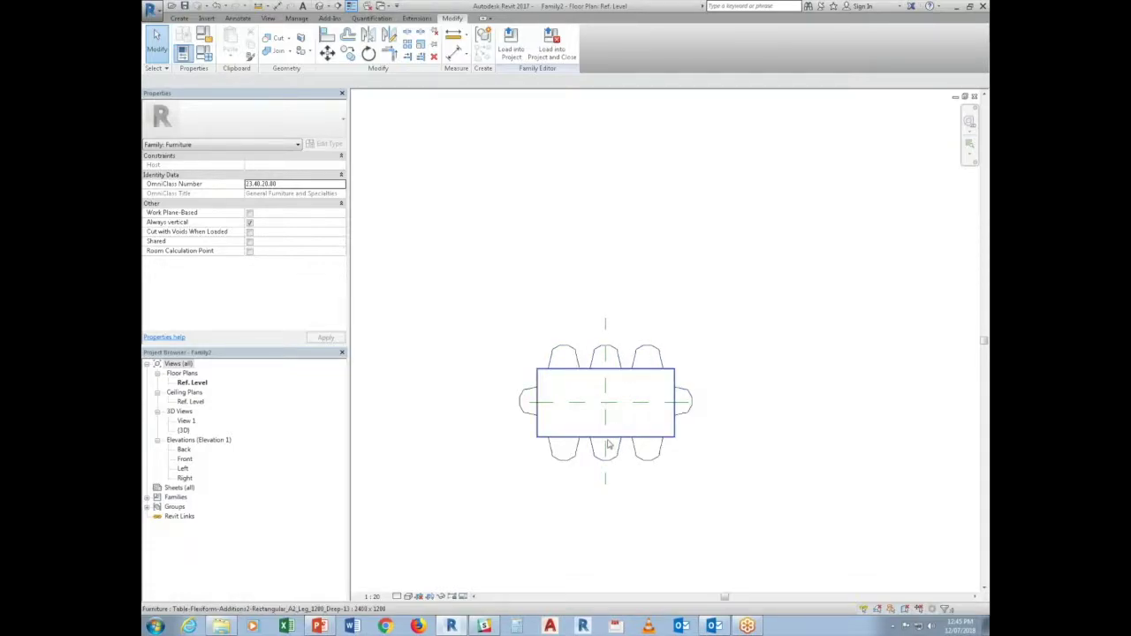
left_click(564, 358)
left_click(509, 46)
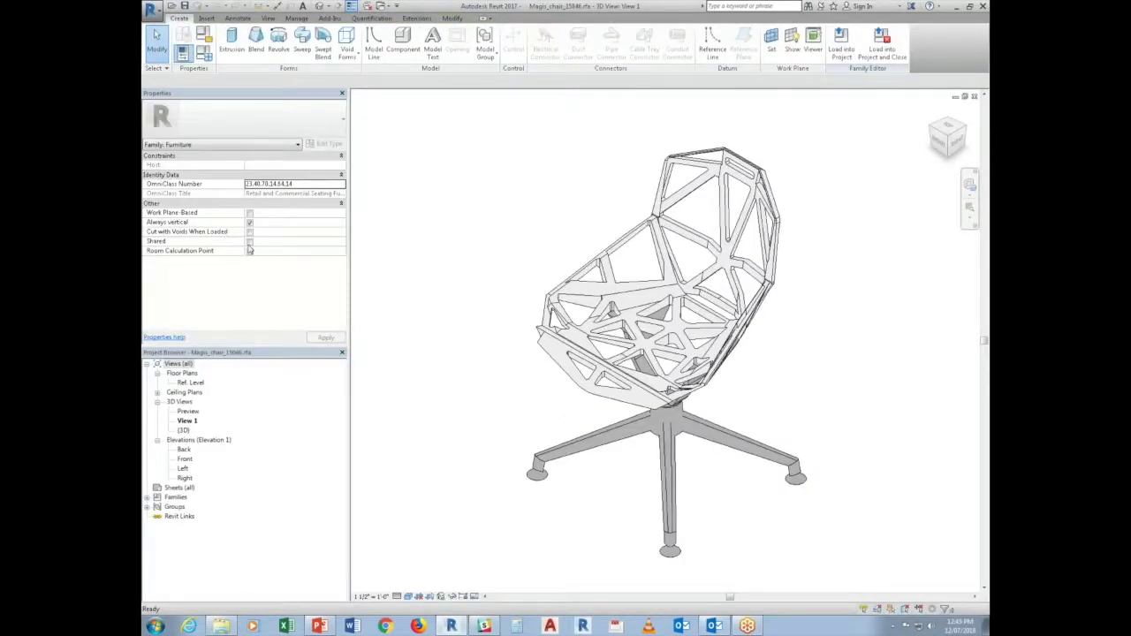
left_click(249, 241)
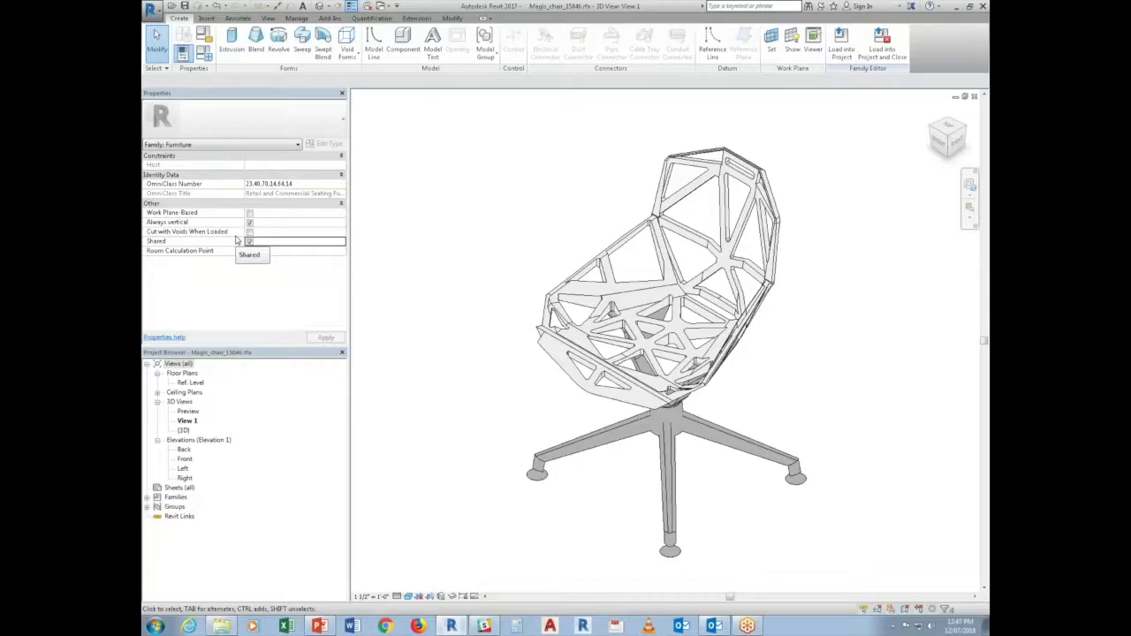
left_click(975, 99)
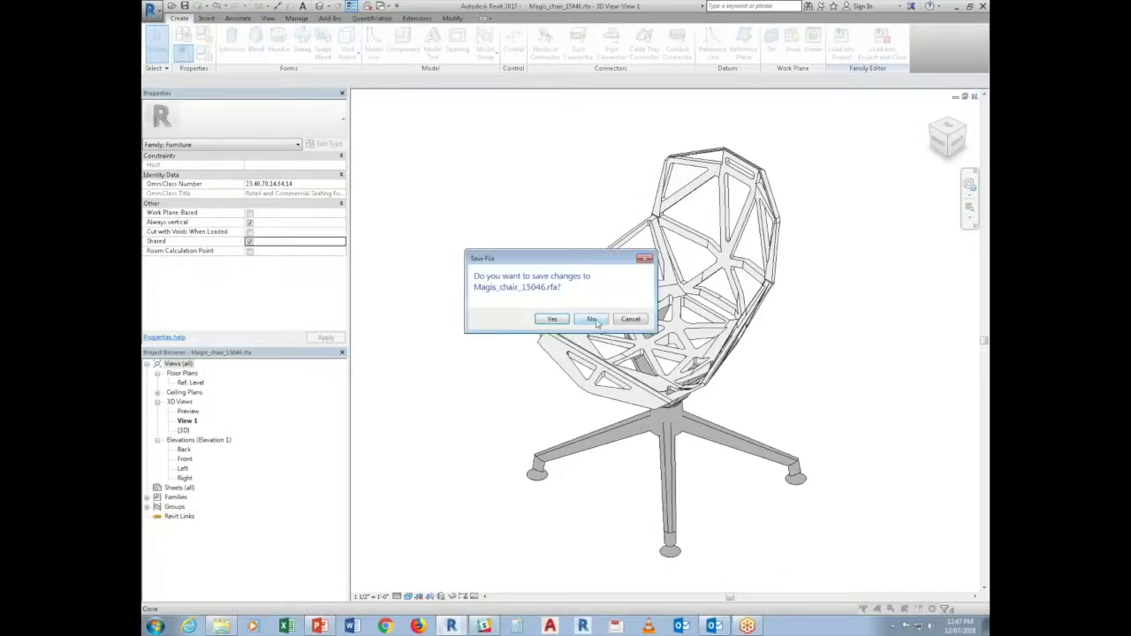
left_click(597, 322)
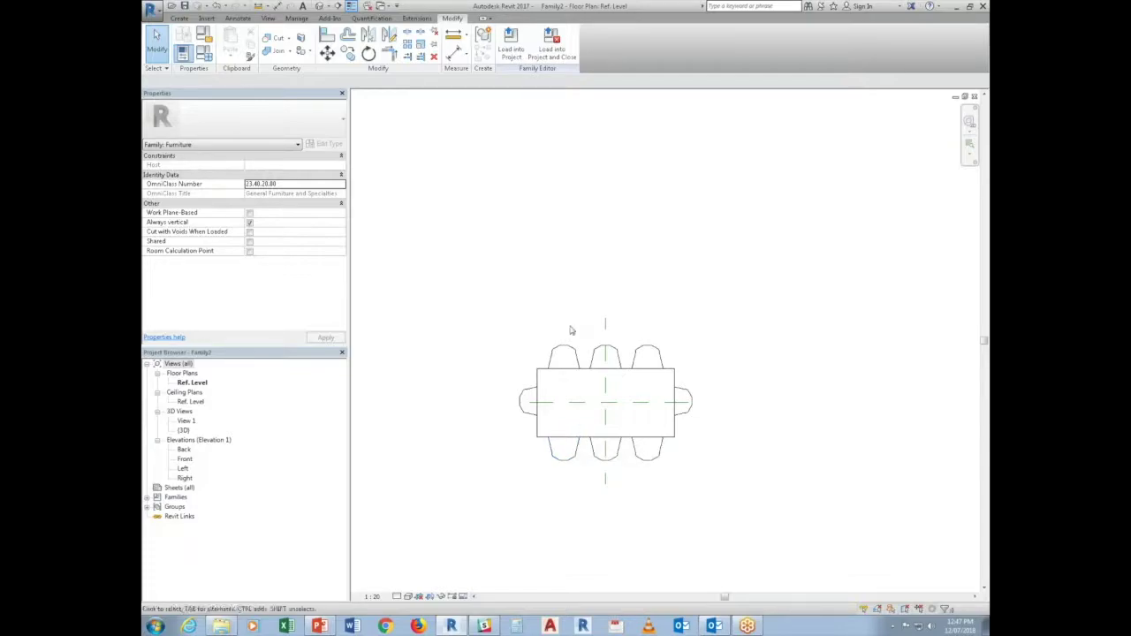
Create a new family from the Metric Door.rft template
left_click(150, 9)
mouse_move(173, 50)
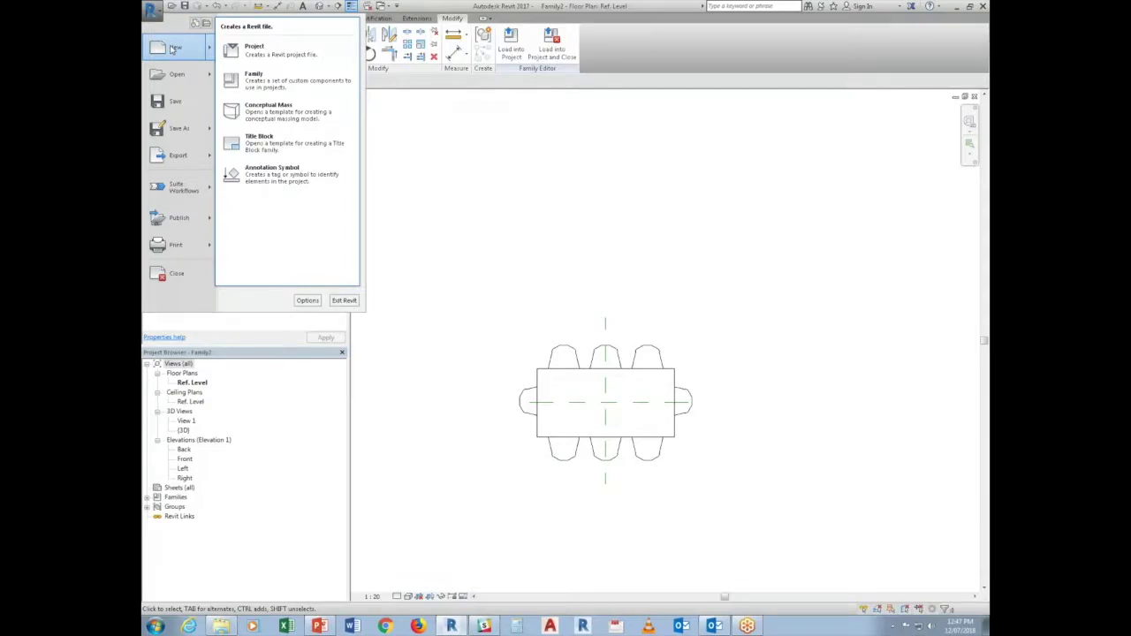
left_click(320, 85)
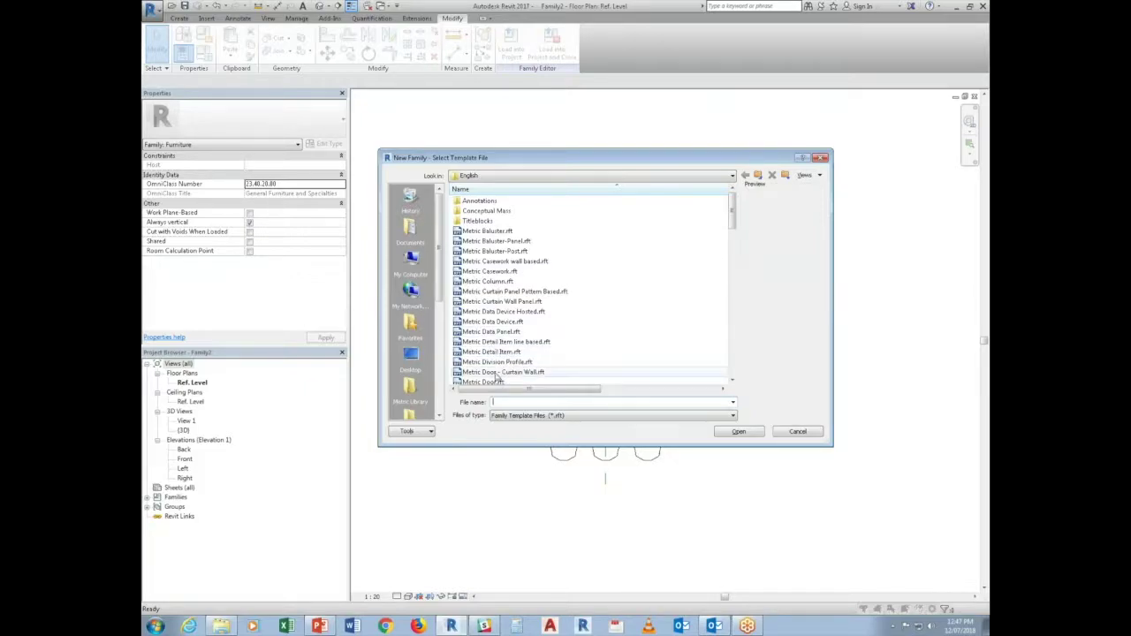
left_click(491, 382)
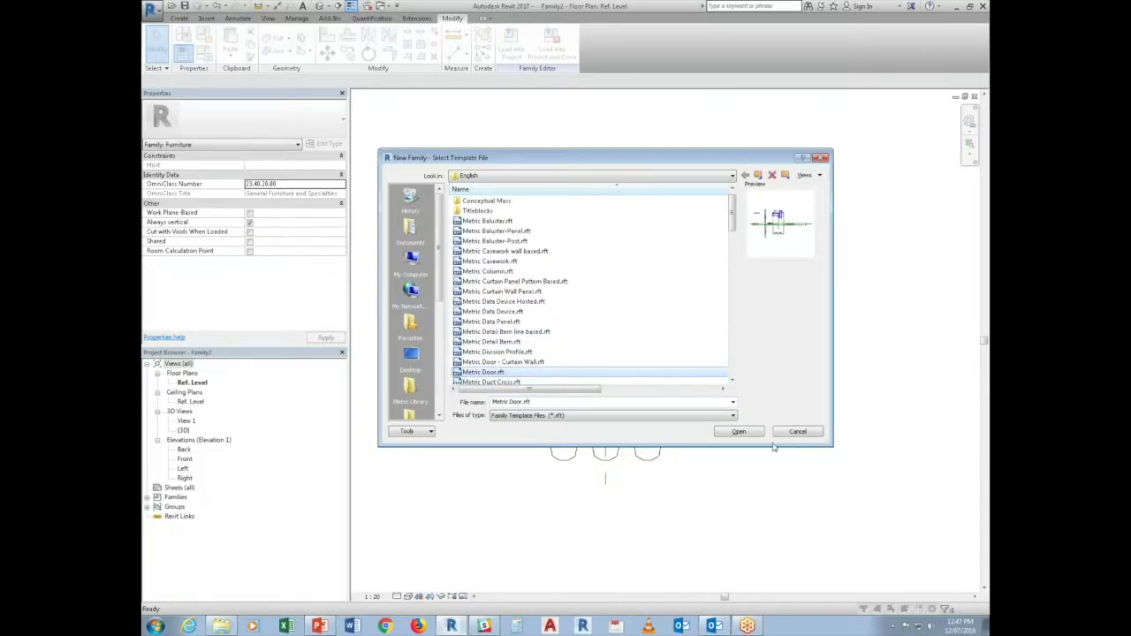
left_click(738, 431)
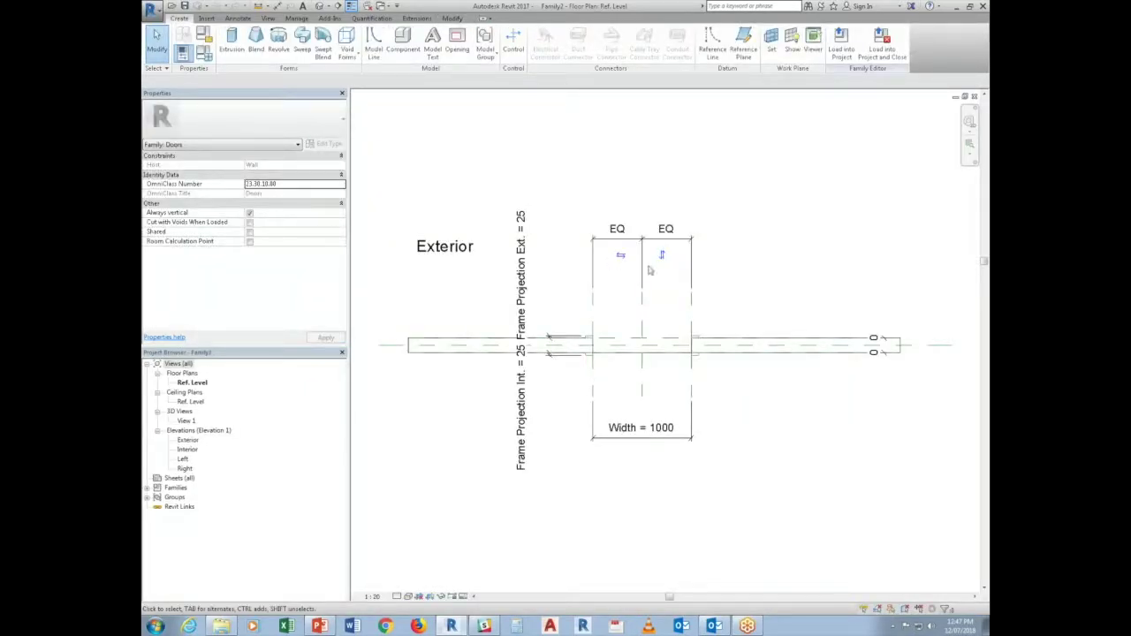
Set the door family's length units to feet and fractional inches, rounded to the nearest 1/2 inch
key("u")
key("n")
left_click(617, 244)
left_click(572, 254)
left_click(578, 269)
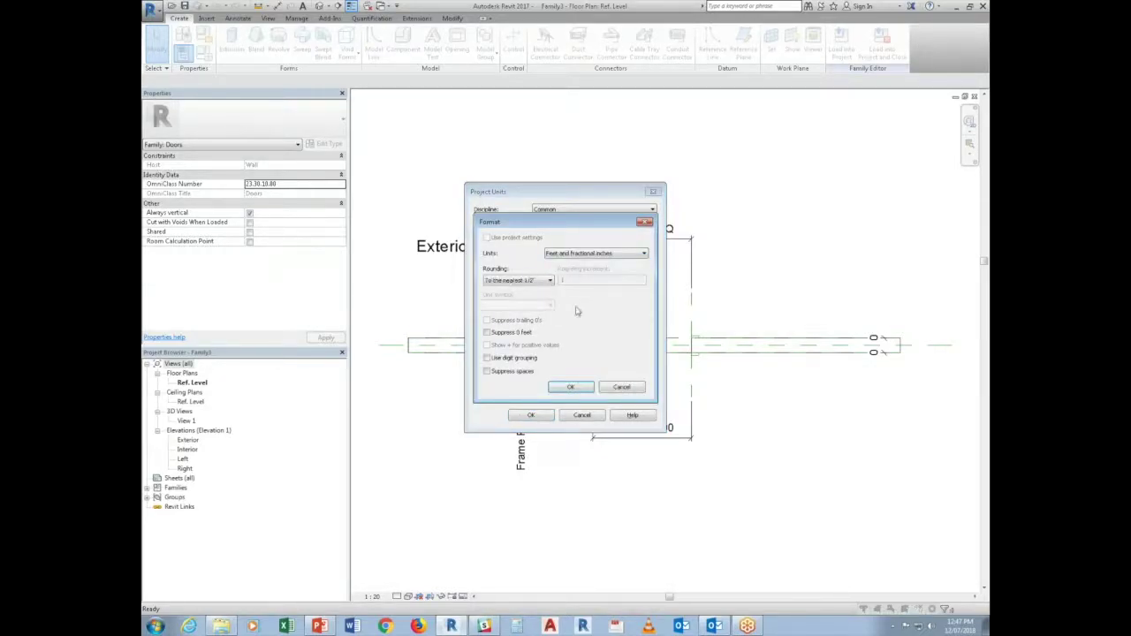
left_click(574, 387)
left_click(531, 414)
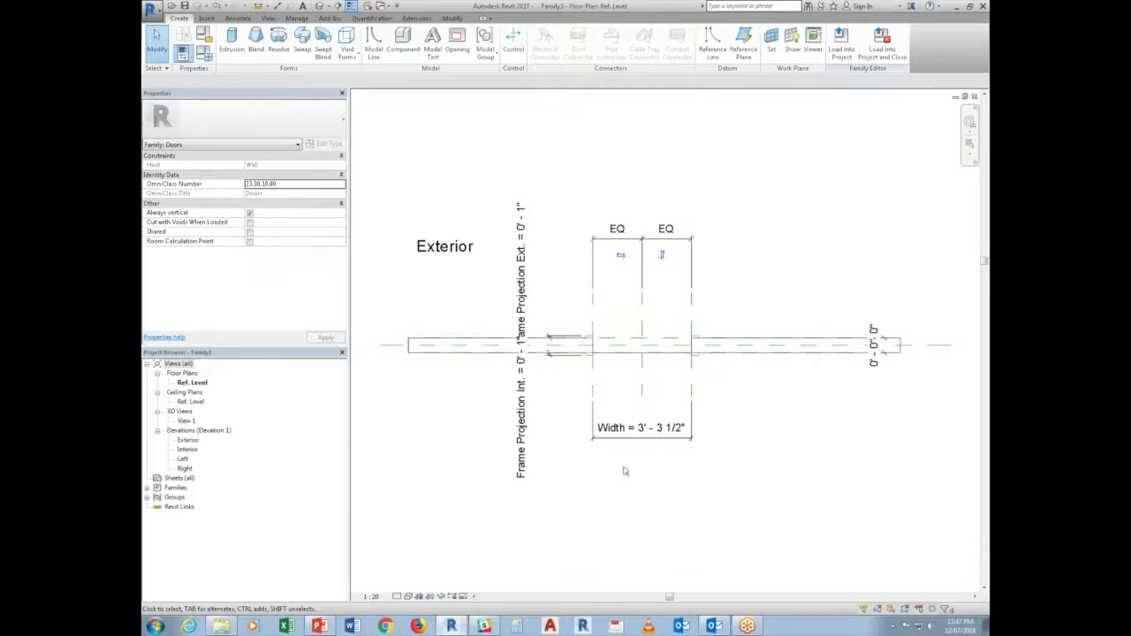
scroll(622, 389, "up", 1)
middle_click_drag(624, 399, 626, 434)
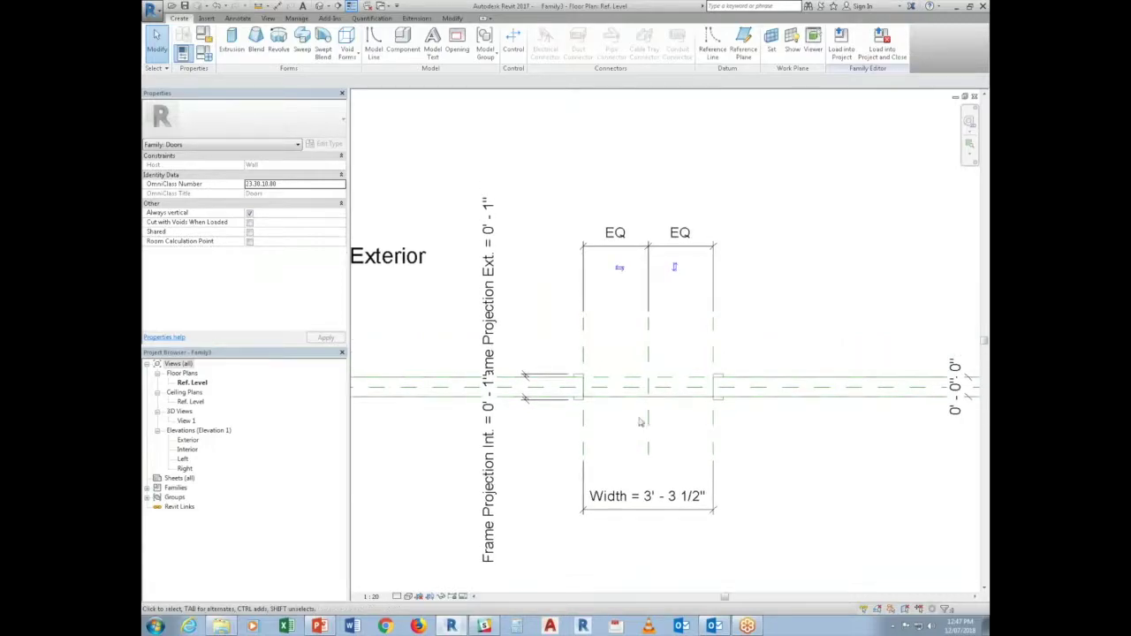
scroll(668, 385, "up", 1)
left_click(732, 402)
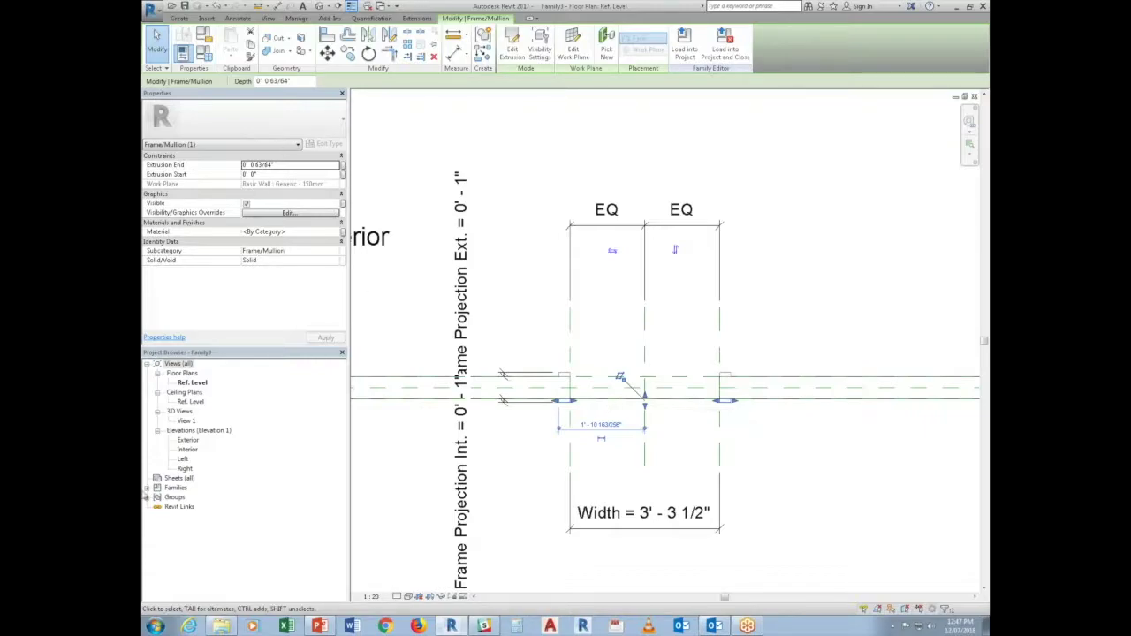
scroll(739, 395, "up", 3)
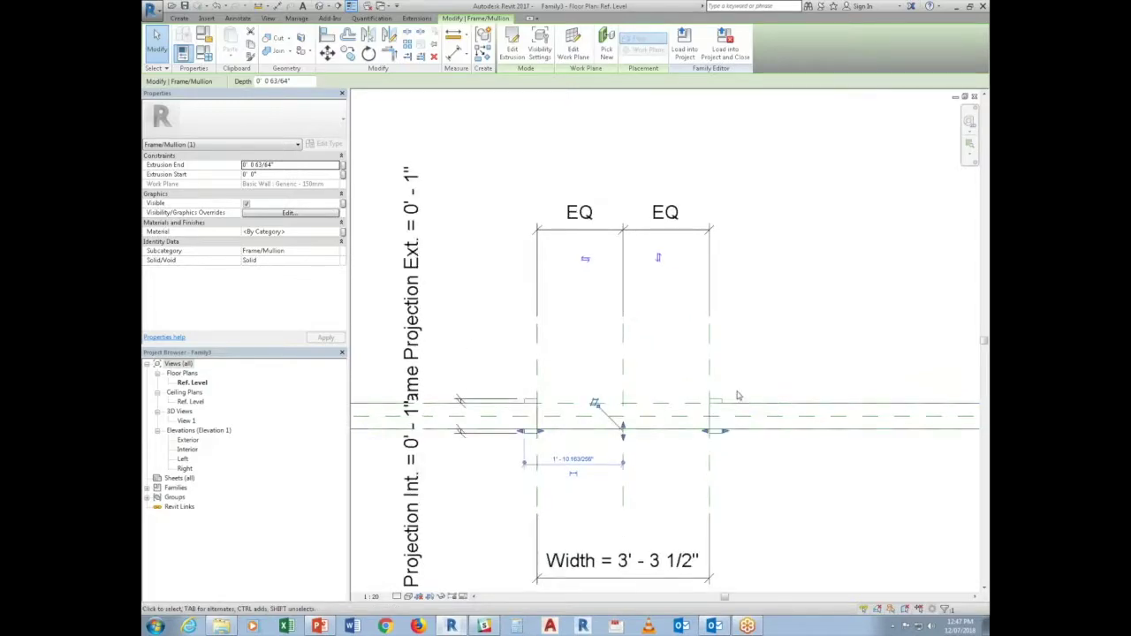
key("Escape")
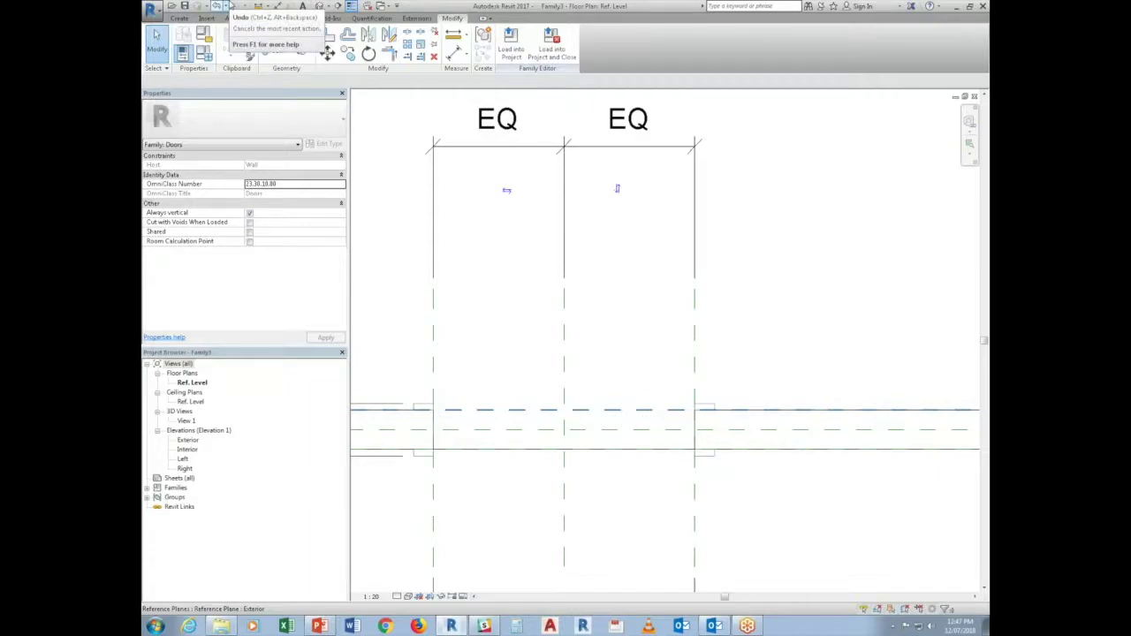
left_click(662, 451)
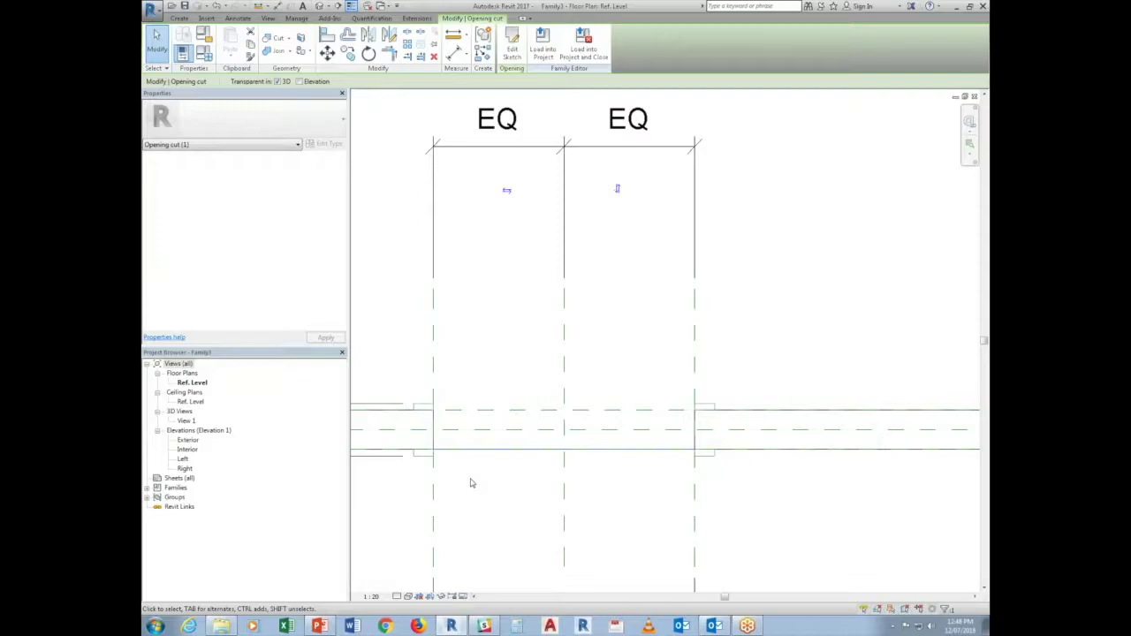
middle_click_drag(470, 483, 660, 500)
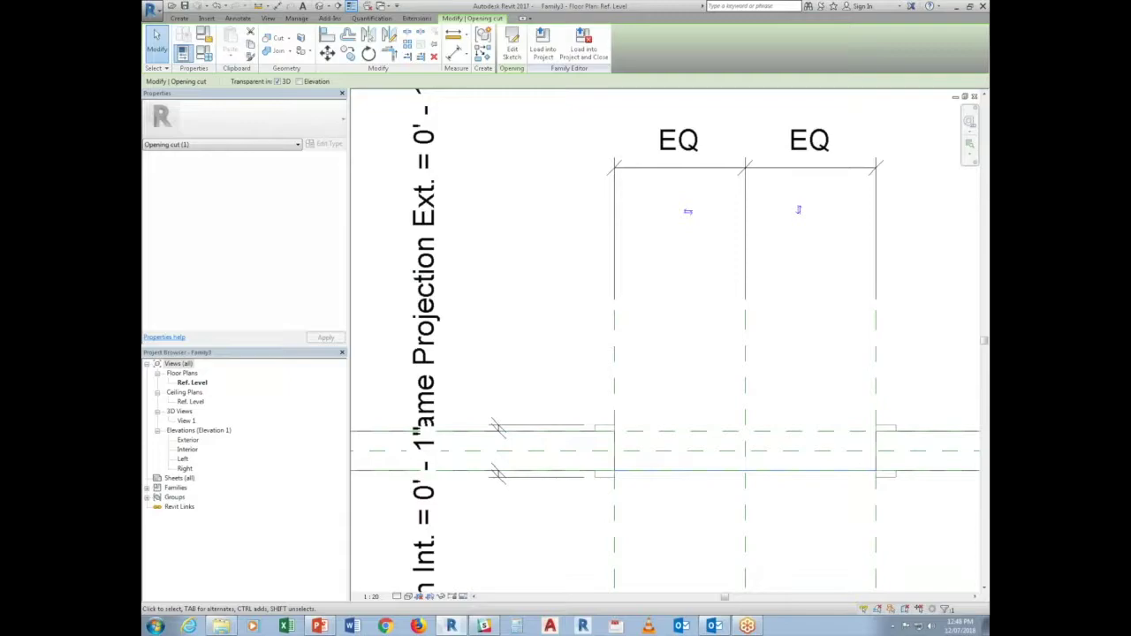
left_click(676, 520)
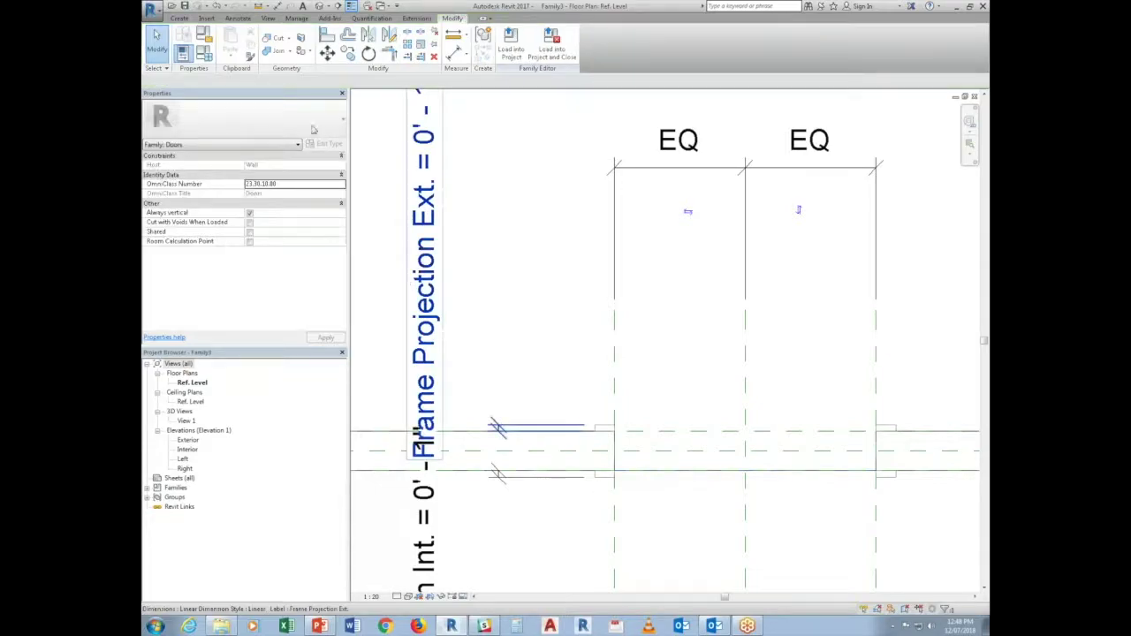
Draw two horizontal reference planes within the wall thickness, one on each side of the wall's centre plane
left_click(183, 20)
left_click(744, 46)
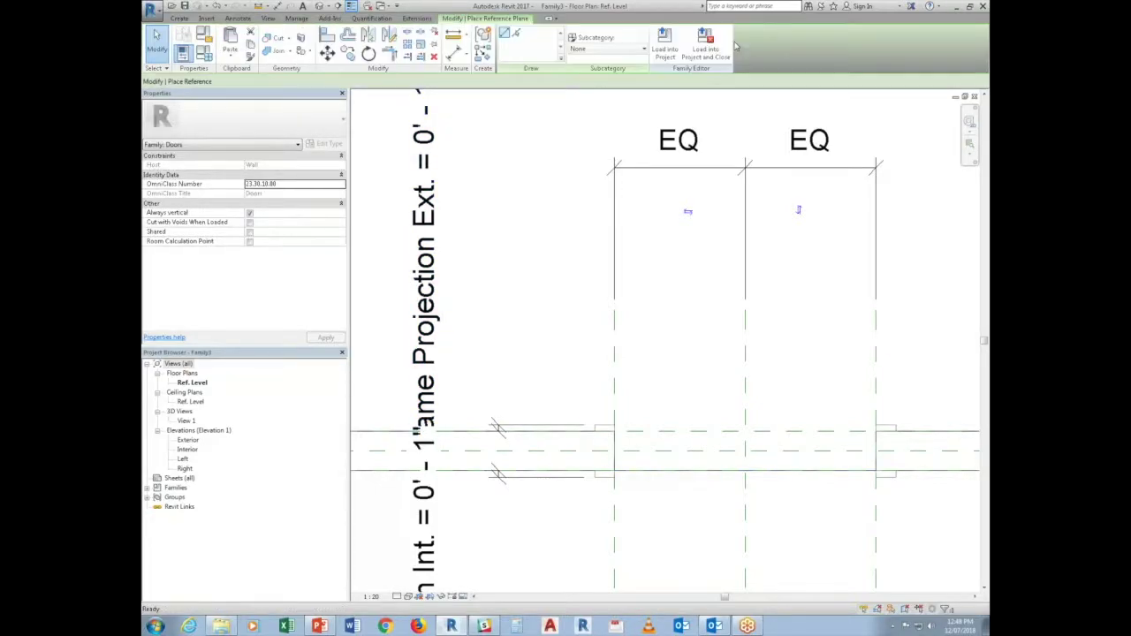
middle_click_drag(440, 450, 519, 440)
left_click(429, 432)
left_click(765, 432)
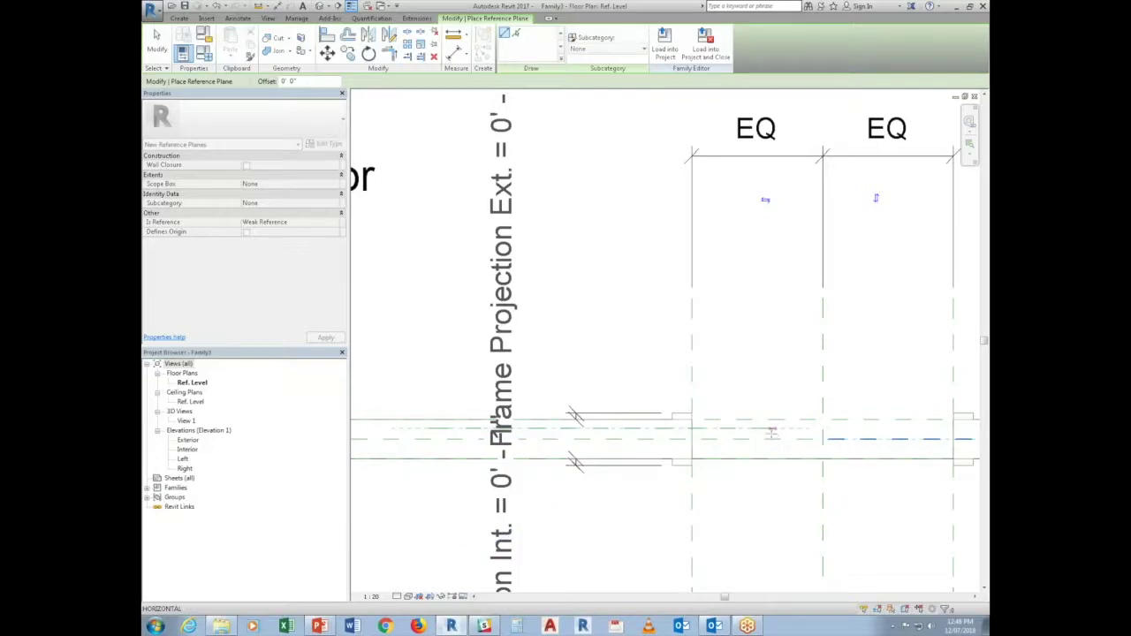
left_click(425, 446)
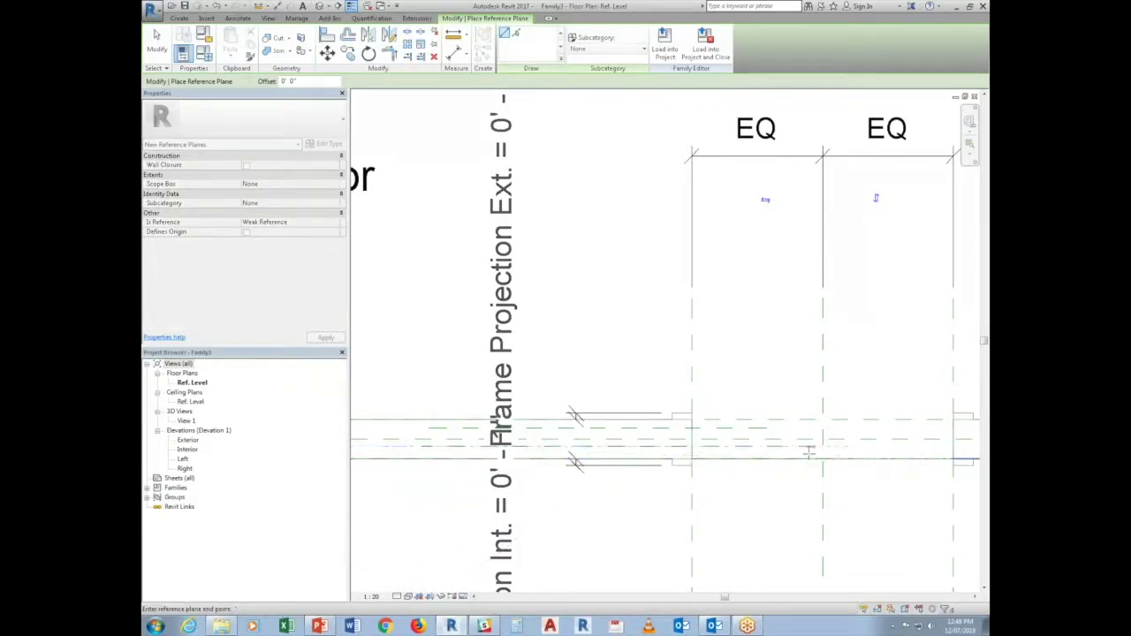
key("Escape")
key("Escape")
key("d")
key("i")
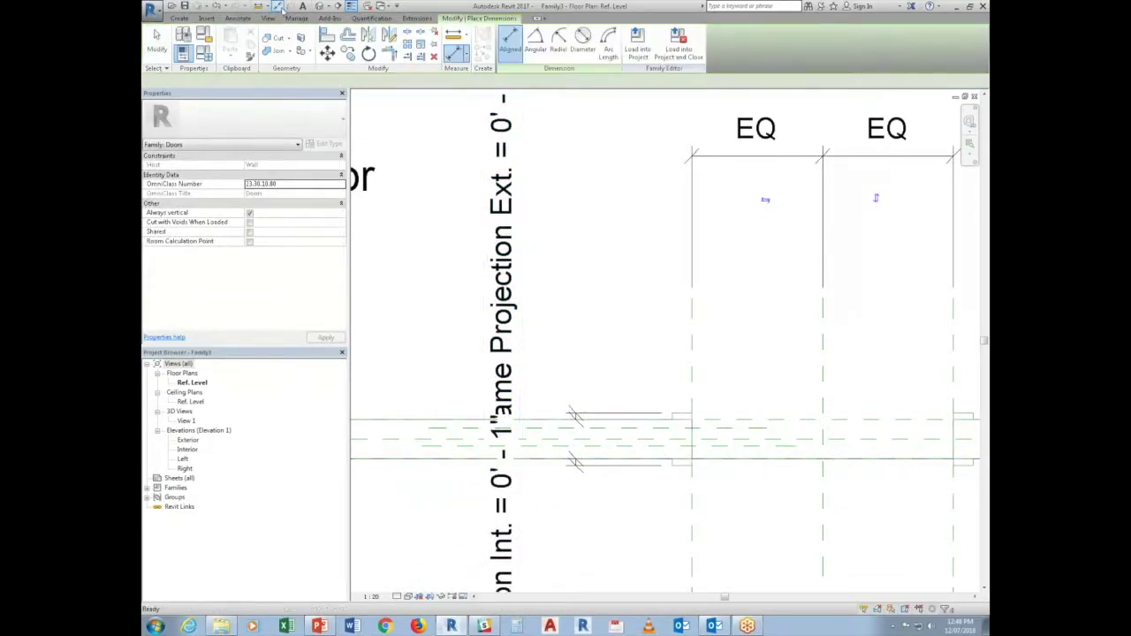
key("Escape")
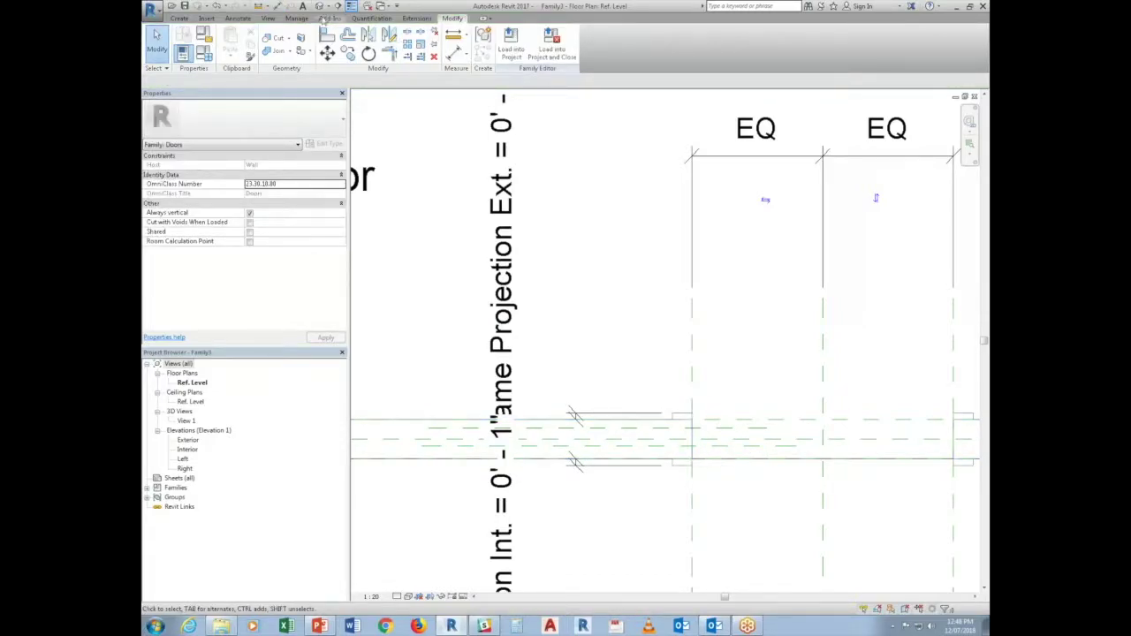
left_click(277, 6)
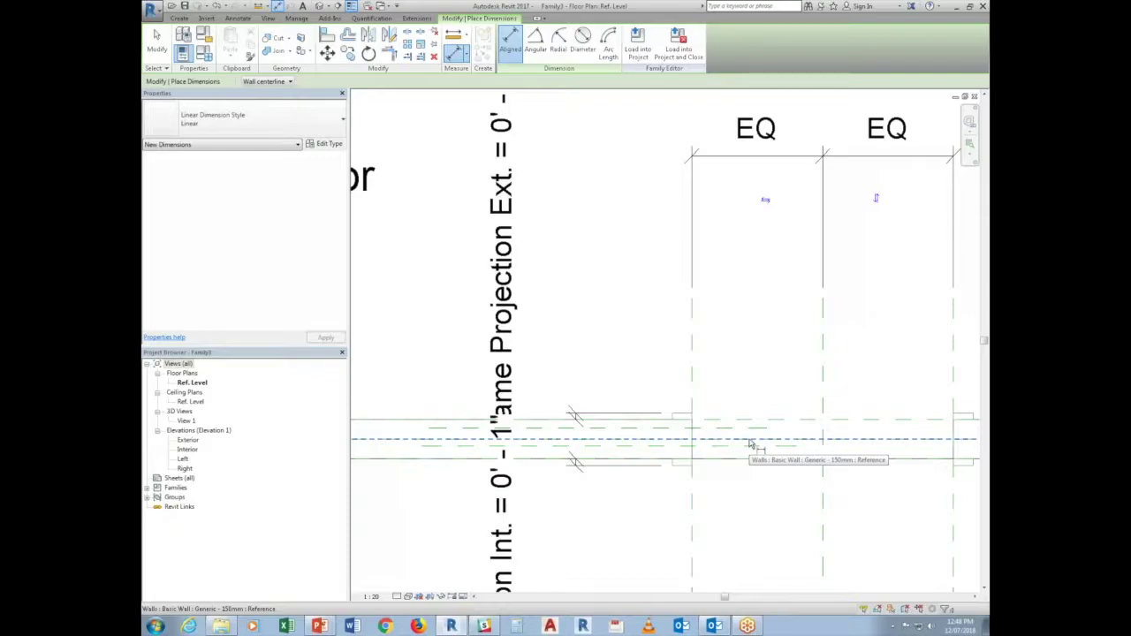
key("Escape")
Temporarily hide the host wall in the Ref. Level plan
scroll(755, 468, "down", 3)
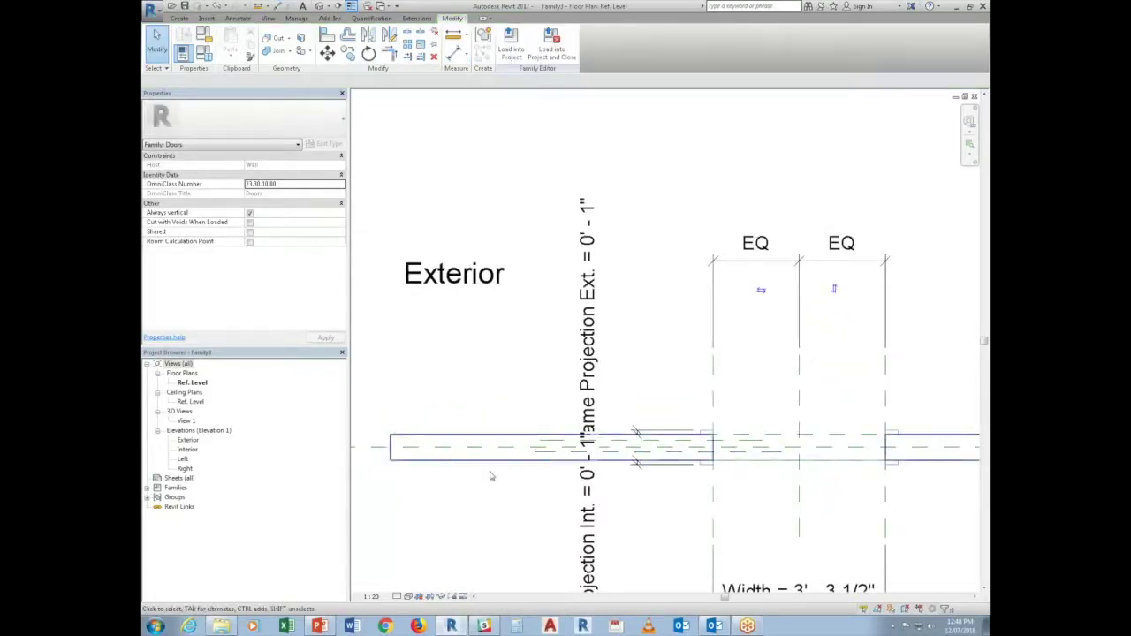
left_click(631, 439)
left_click(446, 597)
left_click(450, 574)
scroll(697, 415, "up", 3)
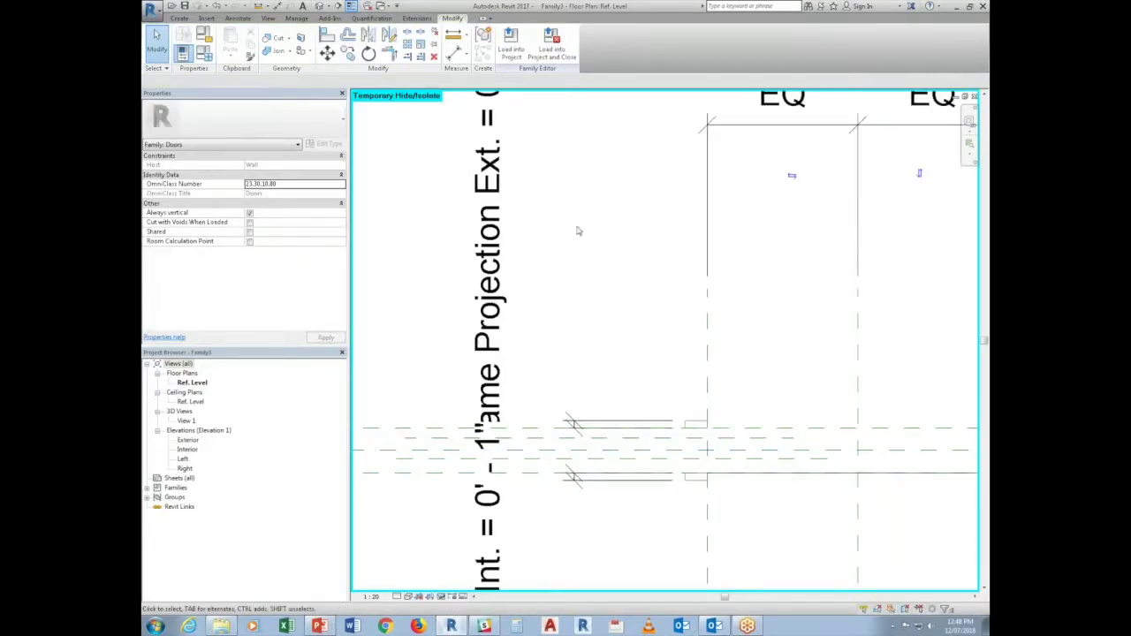
Place an aligned dimension from the wall's centre plane to the lower new reference plane, and extend its witness lines to the upper one
left_click(277, 7)
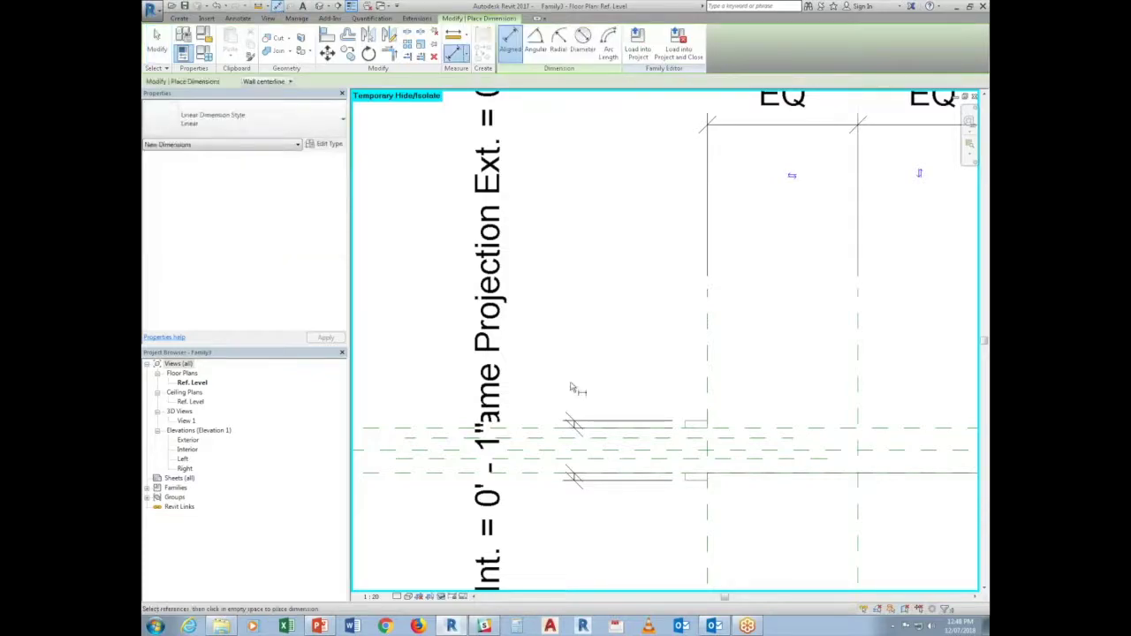
left_click(735, 460)
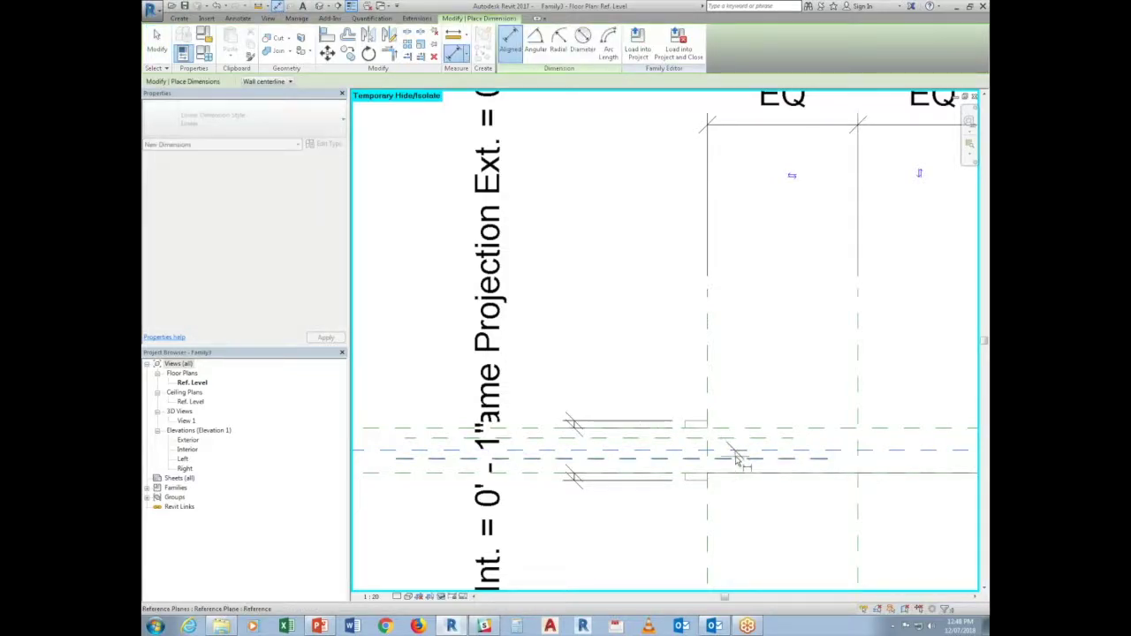
left_click(790, 535)
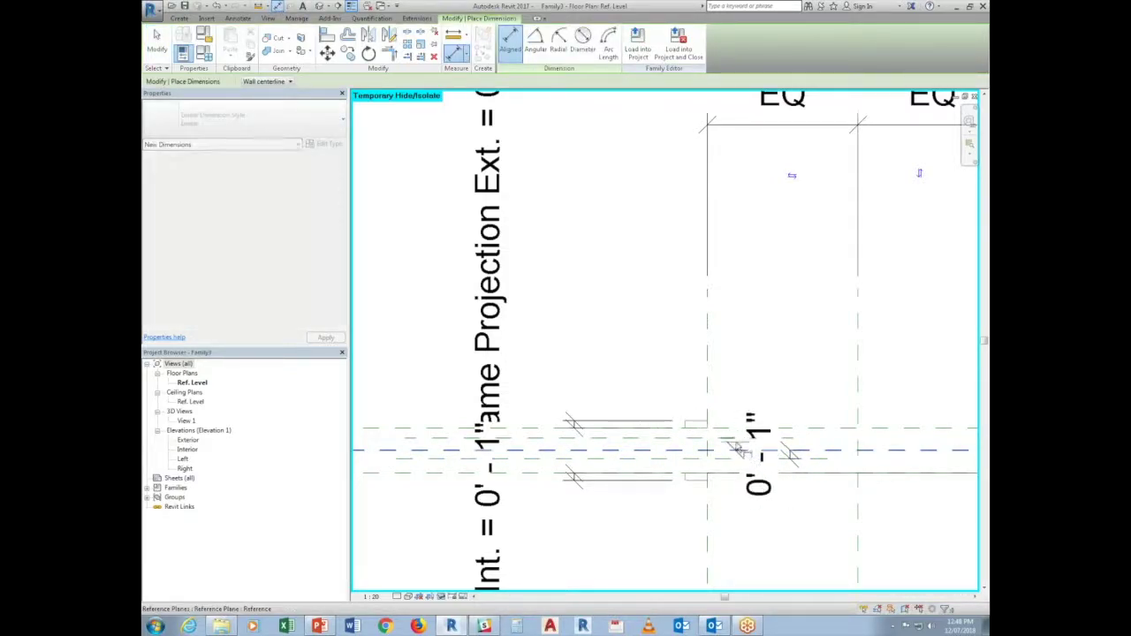
key("Escape")
left_click(792, 455)
key("e")
key("w")
left_click(789, 451)
key("Escape")
Set both new horizontal reference planes 1.25" from the wall's centre plane and make their dimension segments equal
left_click(727, 463)
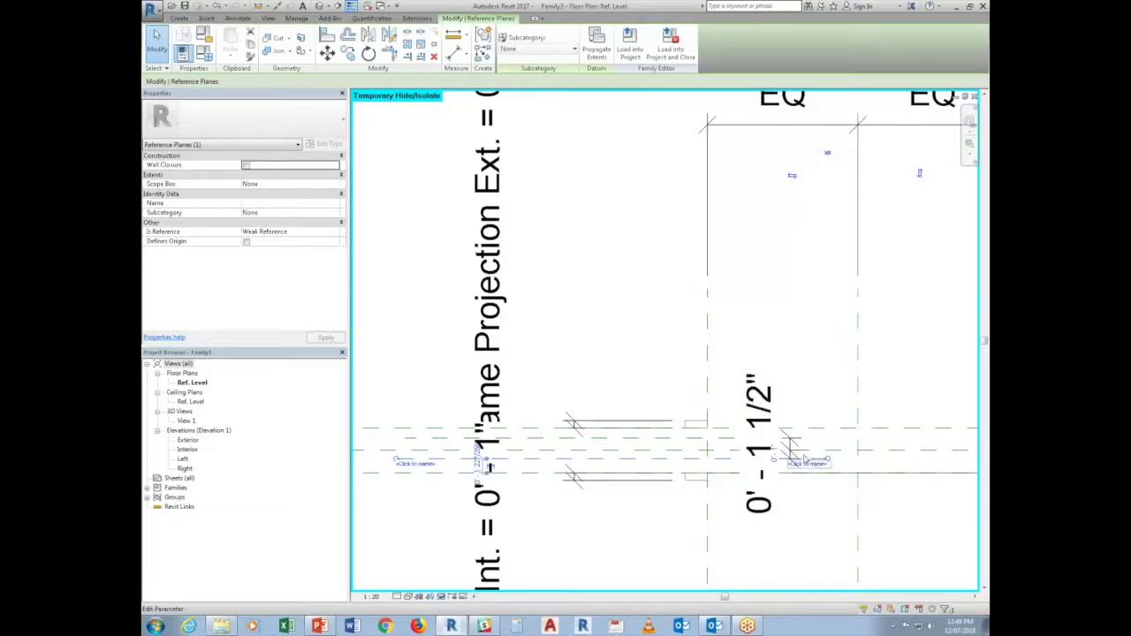
left_click(753, 454)
key("Return")
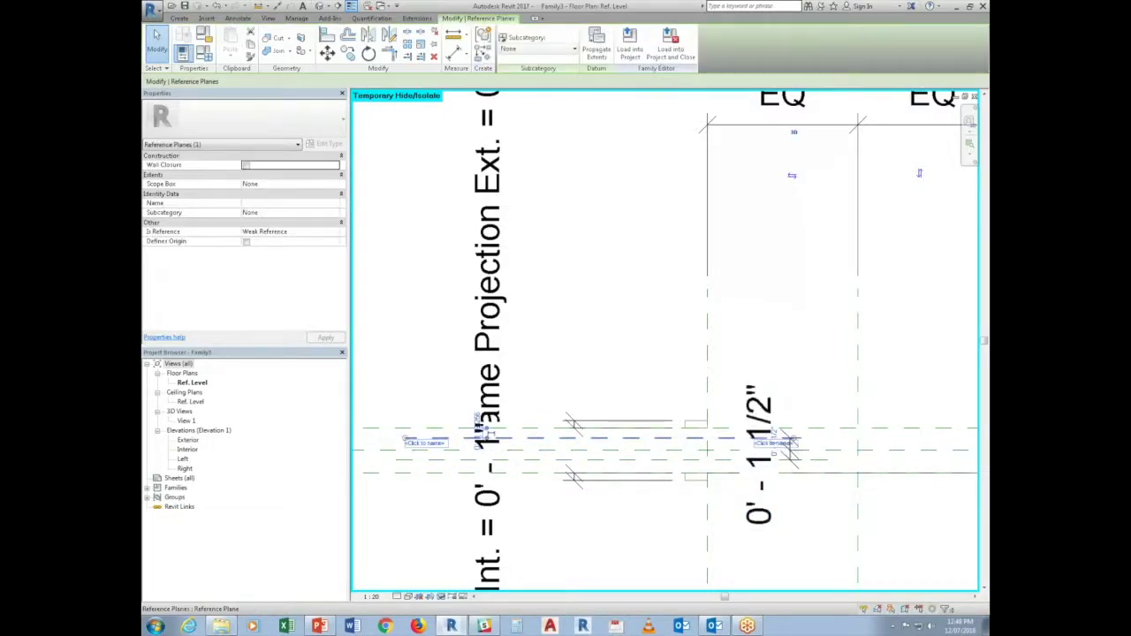
left_click(758, 447)
type("1.25\"")
key("Return")
key("Escape")
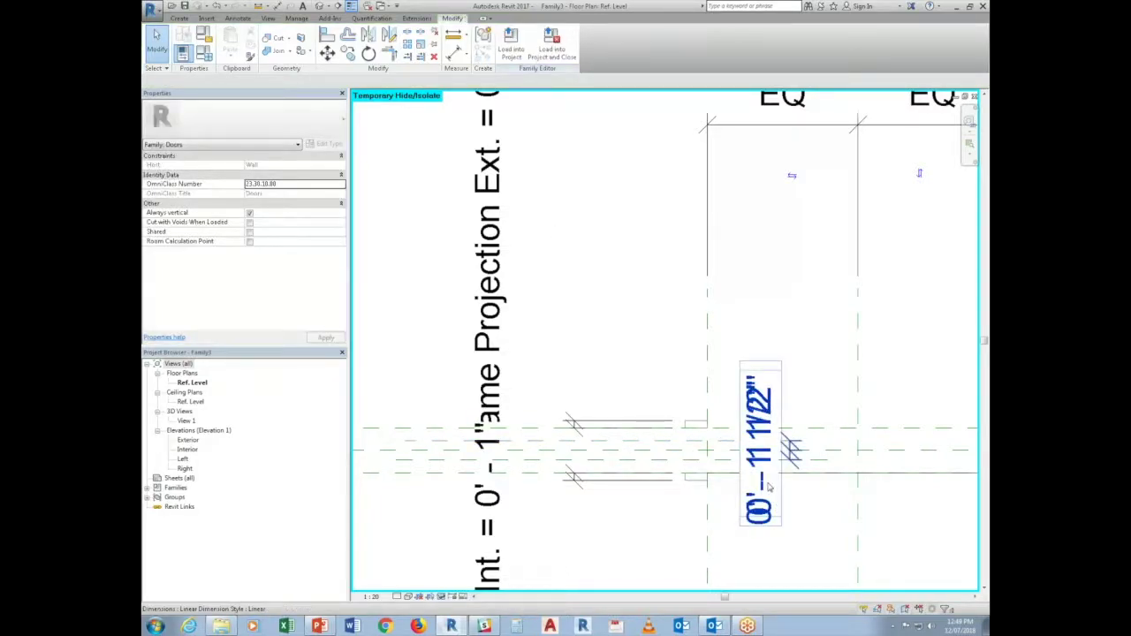
left_click(768, 485)
left_click(712, 454)
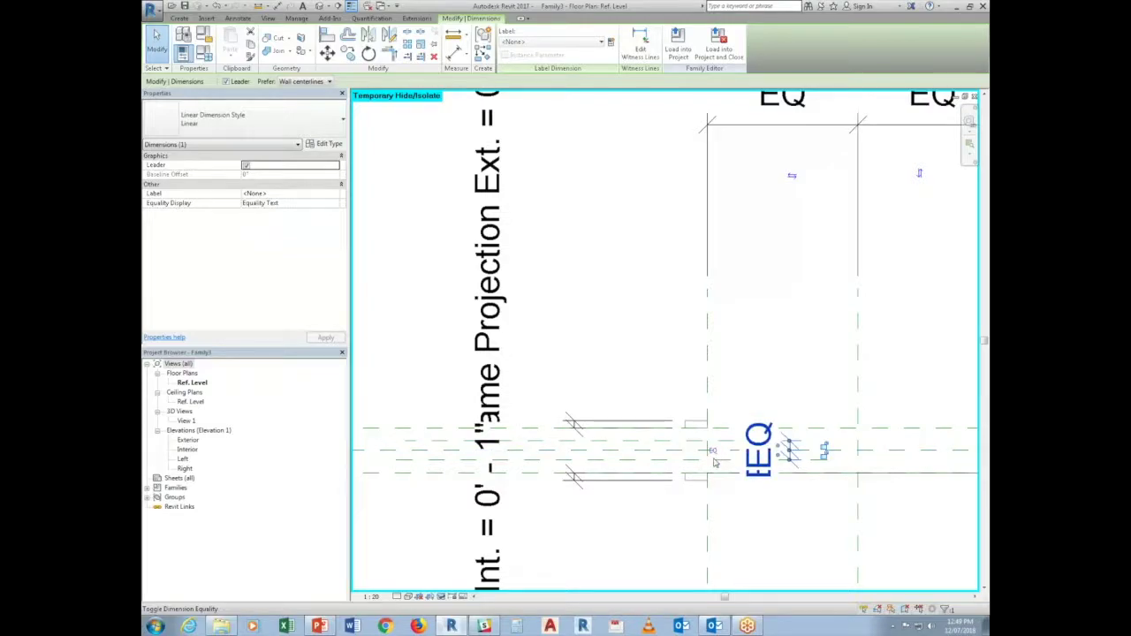
Dimension the overall distance between the two new horizontal reference planes, placing the dimension below the Exterior text
left_click(278, 6)
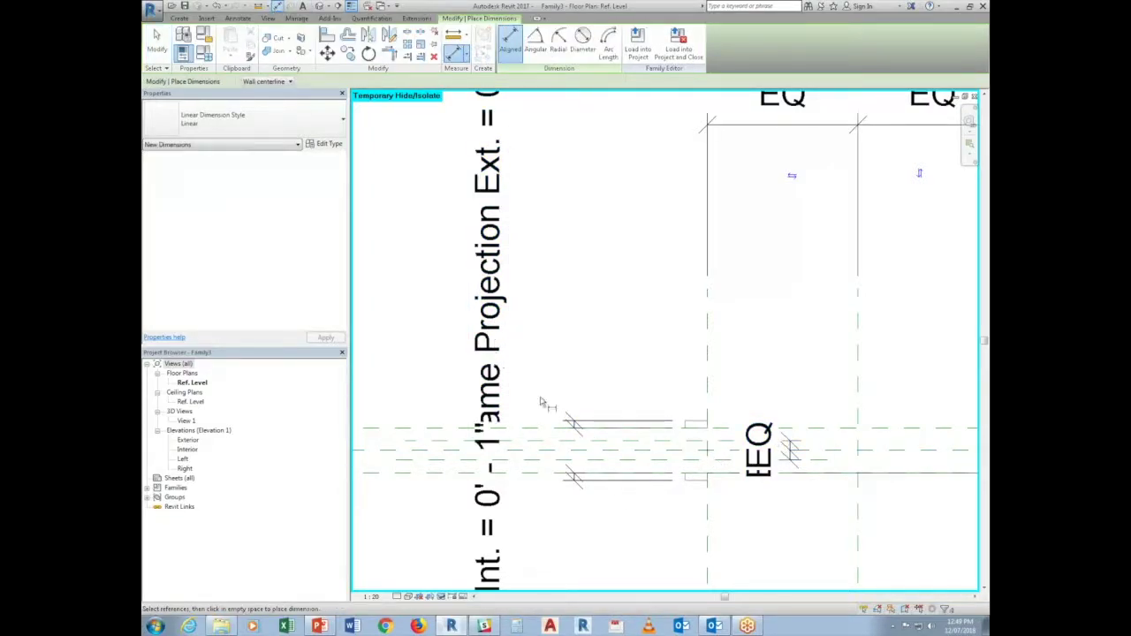
left_click(574, 427)
left_click(575, 474)
scroll(892, 460, "down", 2)
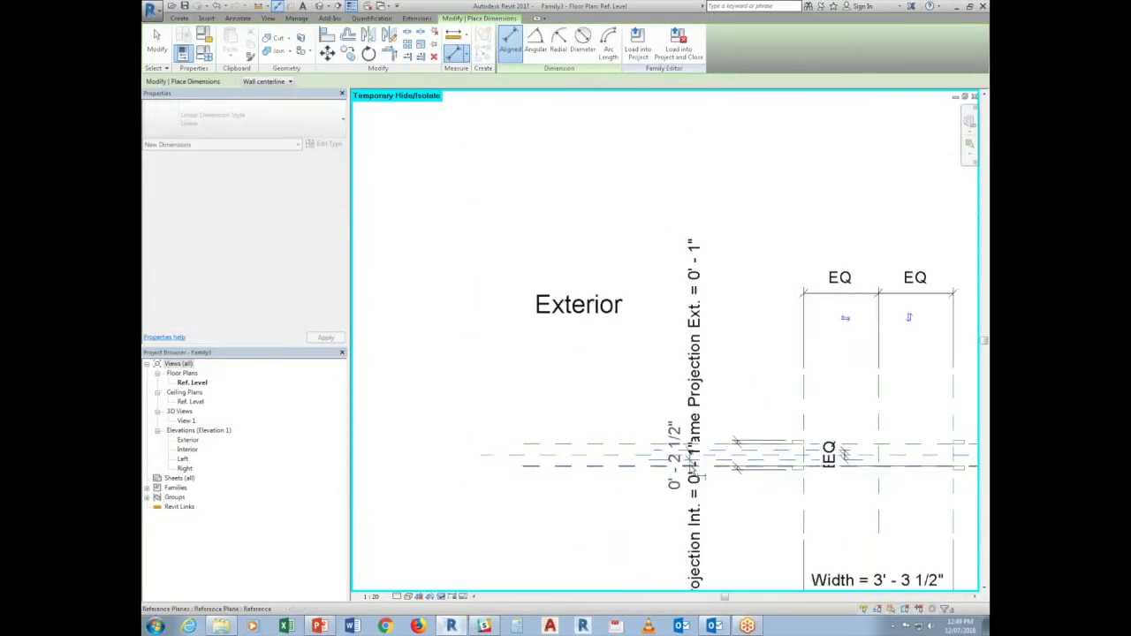
left_click(553, 469)
key("Escape")
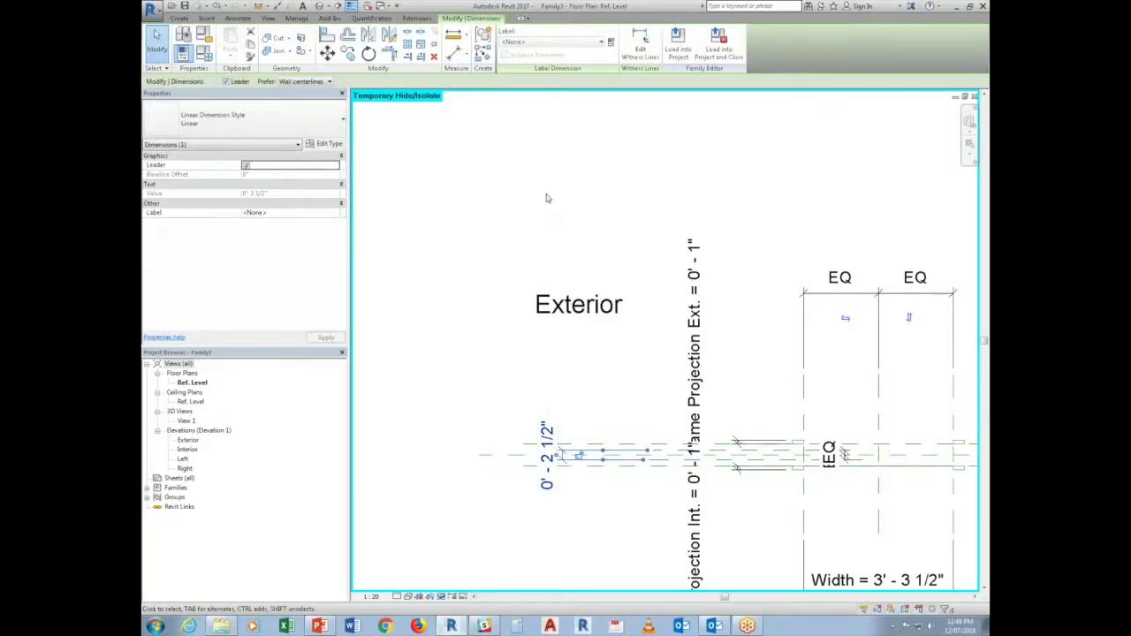
Label the overall dimension between the two horizontal planes with a new type parameter named Pocket Depth
left_click(611, 41)
type("F")
type("ocket Dep")
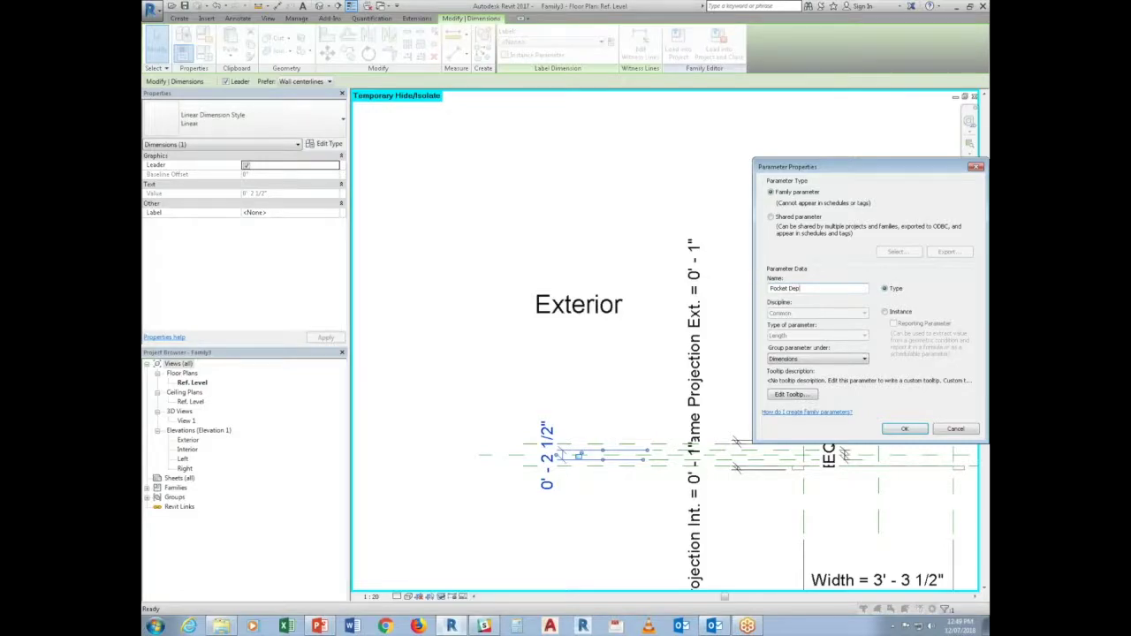
type("th")
key("Return")
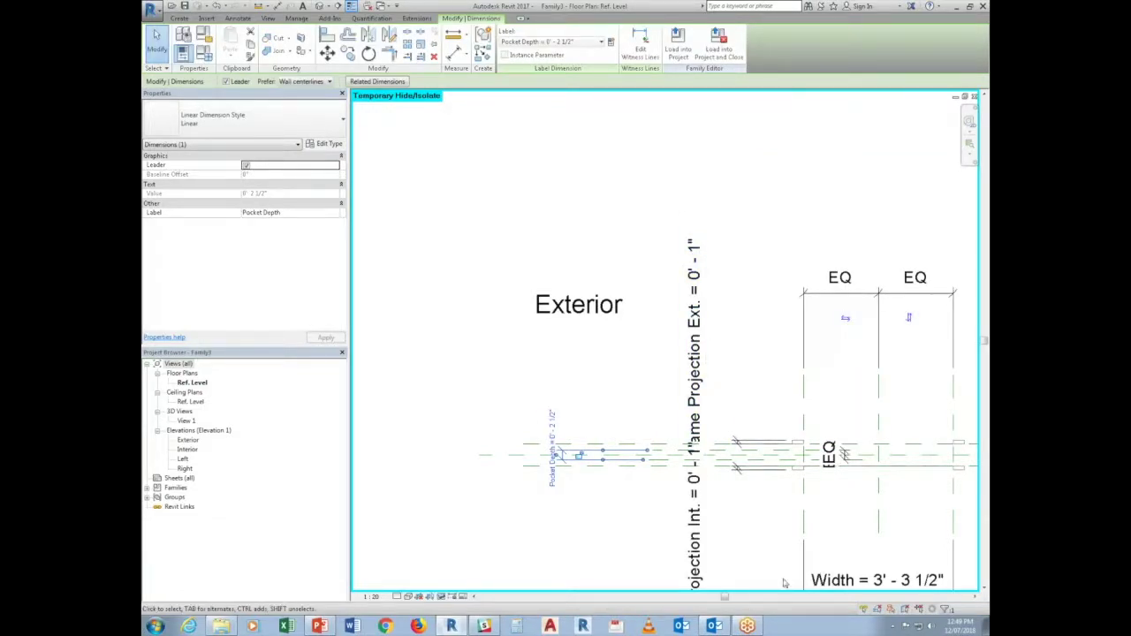
left_click(783, 583)
Draw a vertical reference plane across the wall to the left of the door opening, between the Pocket Depth and Frame Projection dimensions
scroll(778, 466, "up", 2)
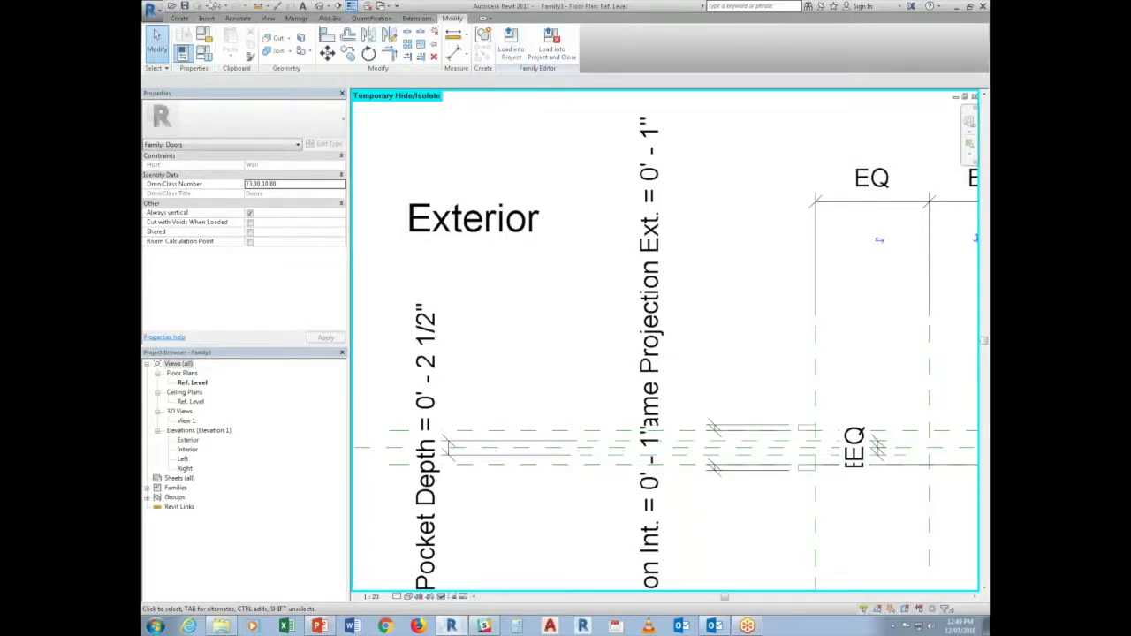
left_click(178, 18)
left_click(743, 45)
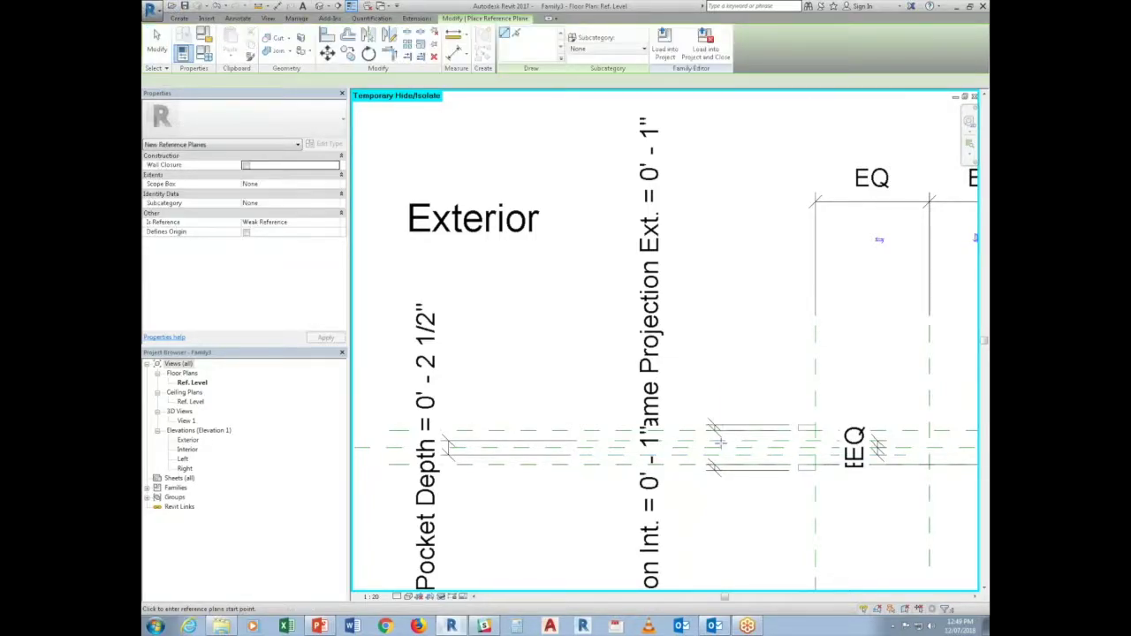
left_click(585, 373)
left_click(586, 547)
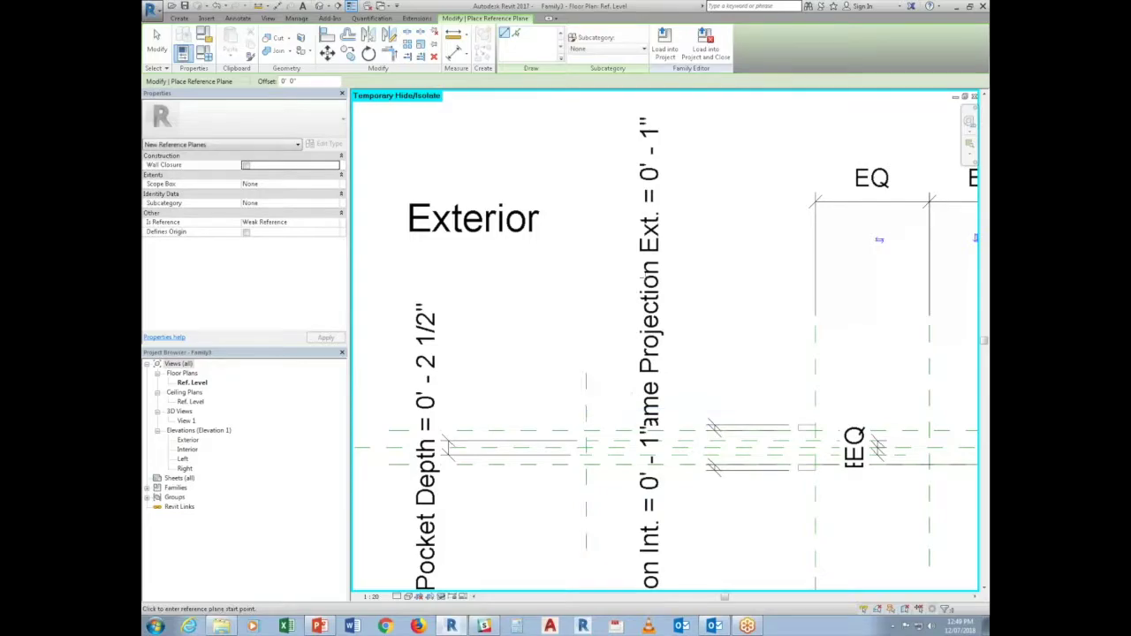
key("Escape")
Set the plan view's scale to 1" = 1'-0"
left_click(371, 596)
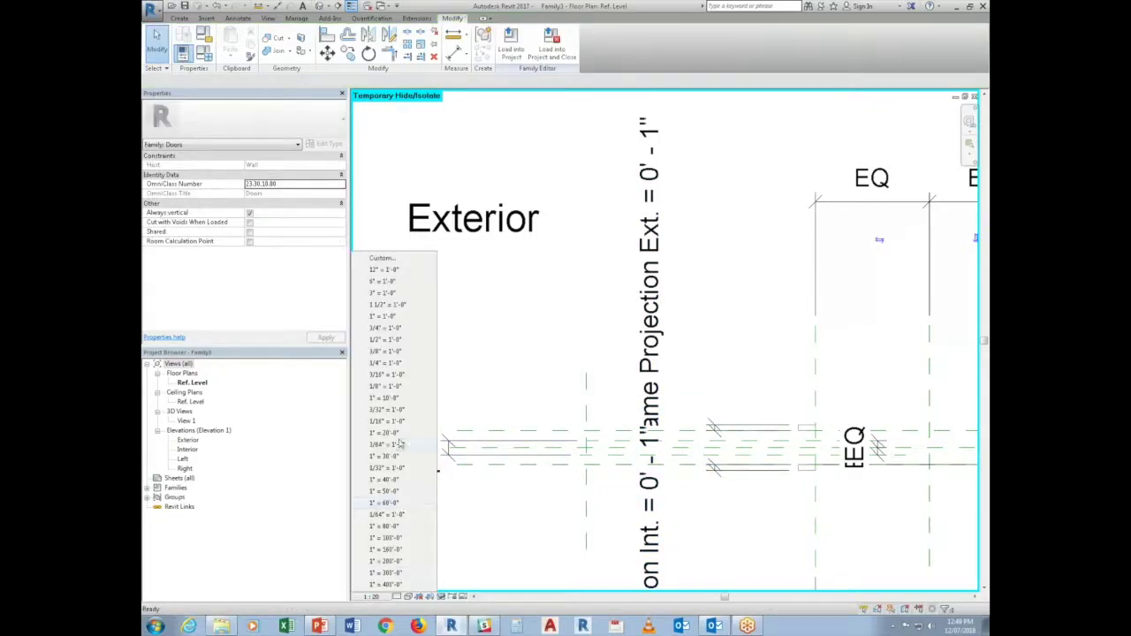
left_click(388, 317)
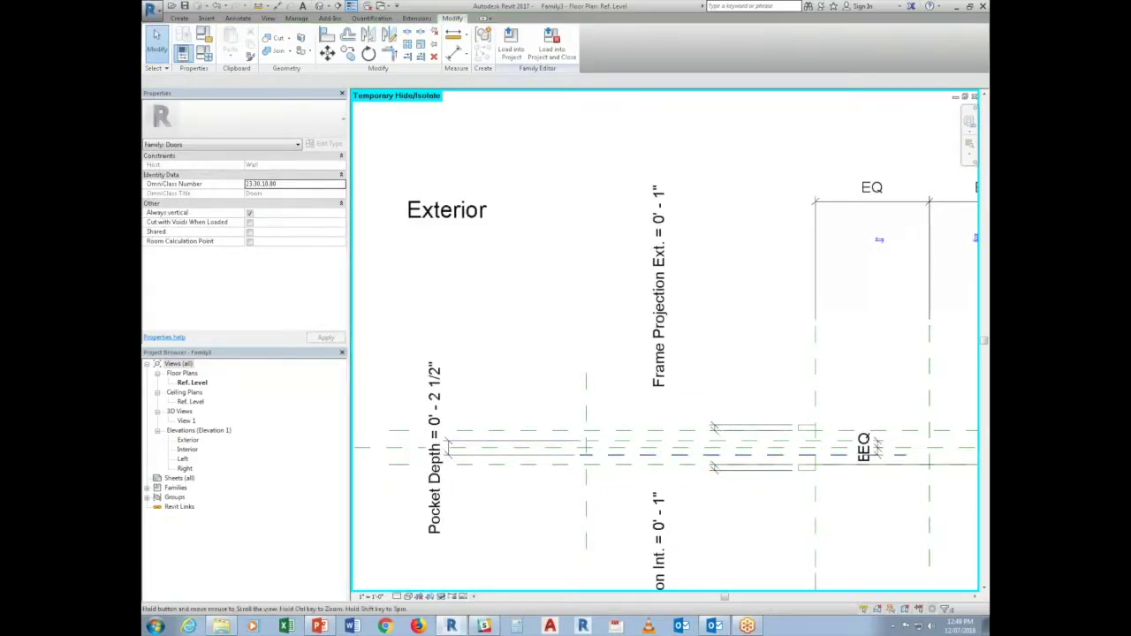
middle_click_drag(752, 524, 661, 498)
middle_click_drag(754, 523, 693, 474)
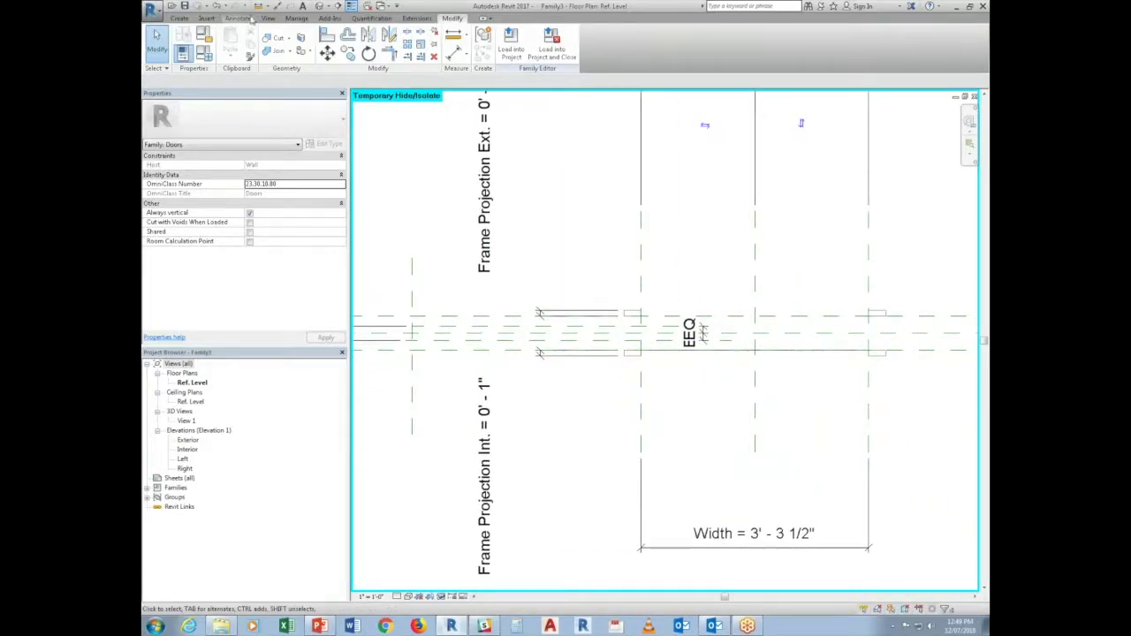
Dimension from the door opening's left reference plane to the new vertical plane, in line with the Width dimension, and select the new plane
left_click(278, 6)
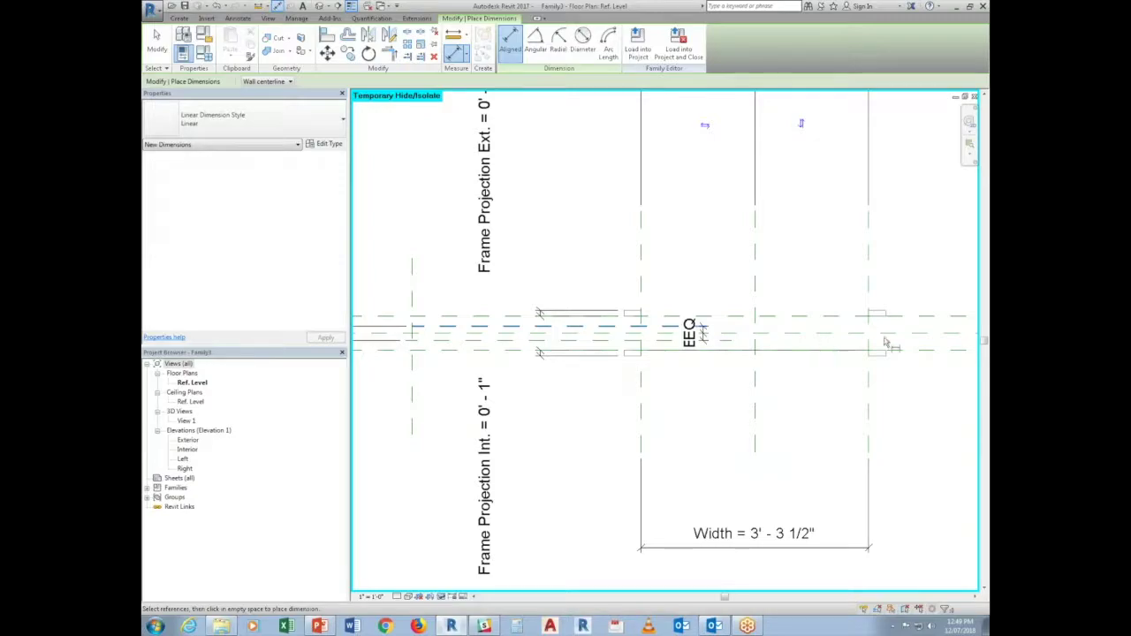
left_click(641, 386)
left_click(412, 385)
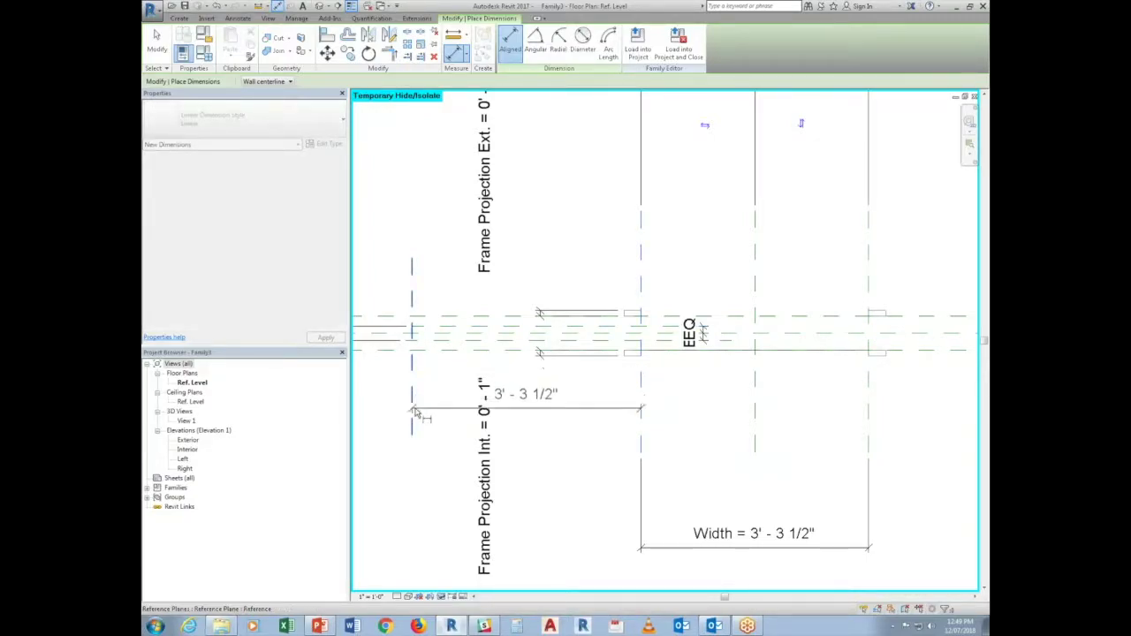
left_click(429, 549)
key("Escape")
left_click(414, 431)
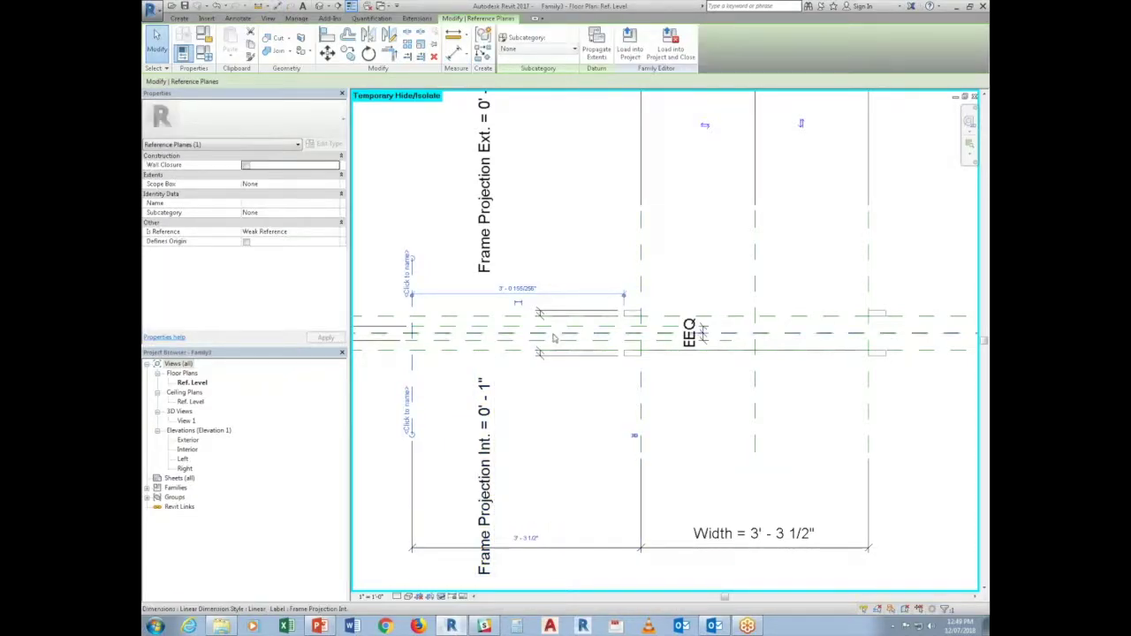
Measure the new vertical plane's temporary dimension to the opening's left reference plane and set it to 3' 3 1/2"
left_click_drag(624, 294, 641, 294)
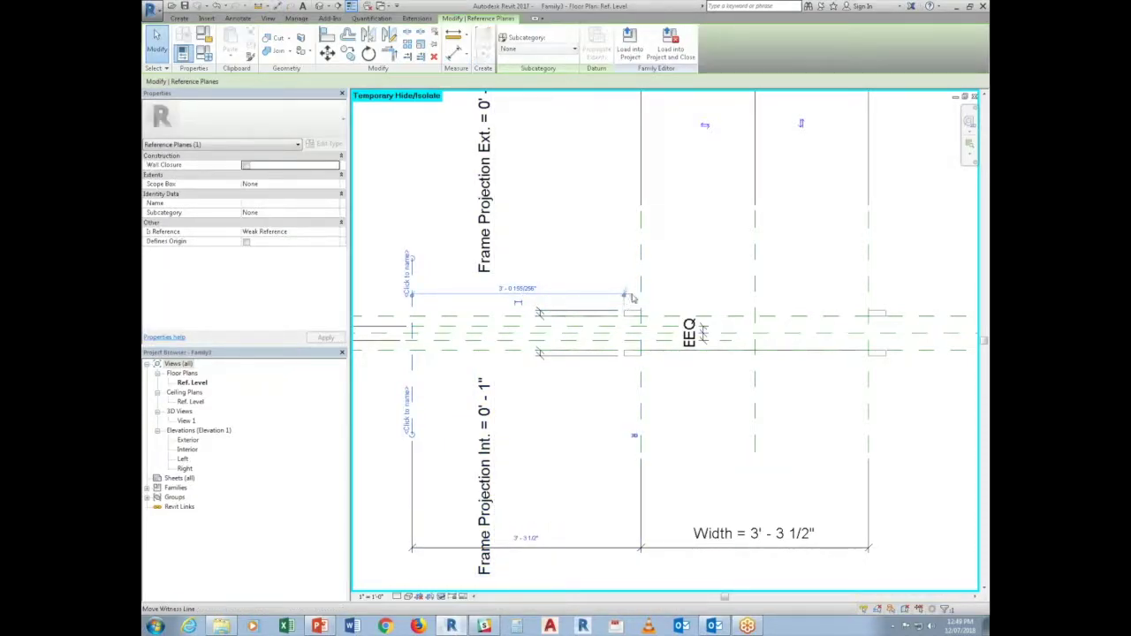
left_click(522, 286)
left_click_drag(516, 285, 680, 295)
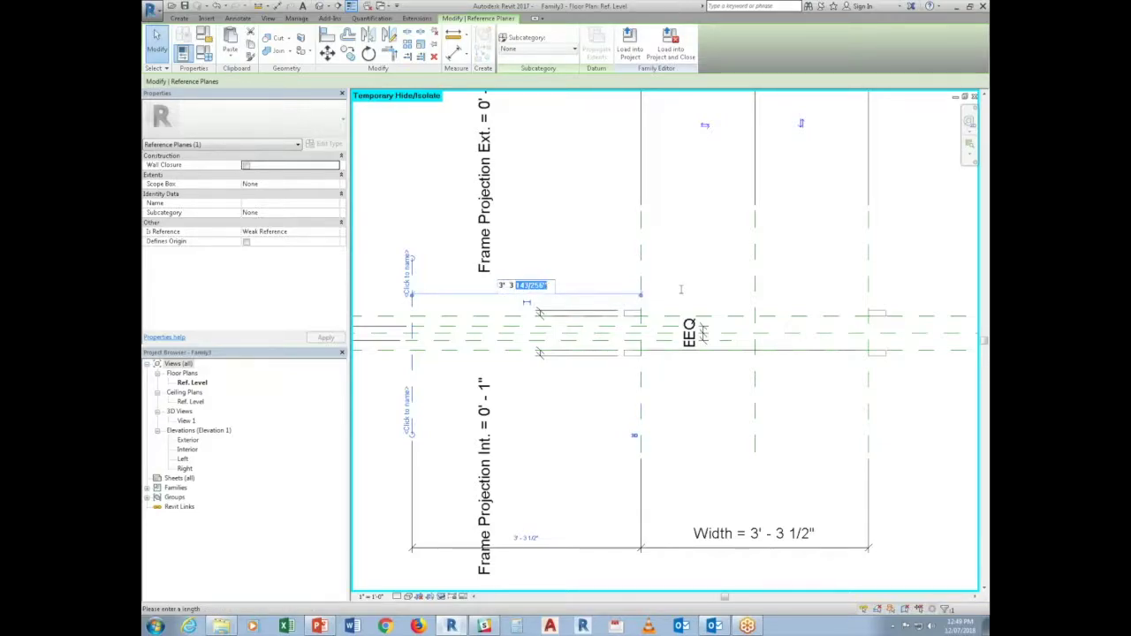
type("1/2")
key("Return")
Label the dimension between the new vertical plane and the opening's left plane with the existing Width parameter
left_click(590, 487)
left_click(526, 535)
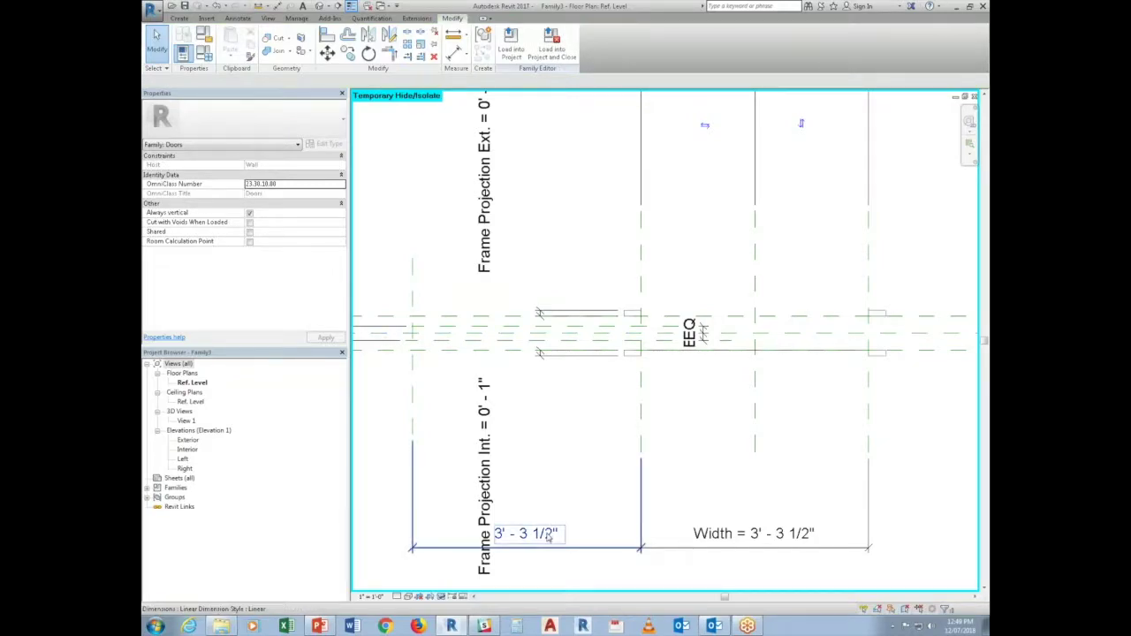
left_click(556, 43)
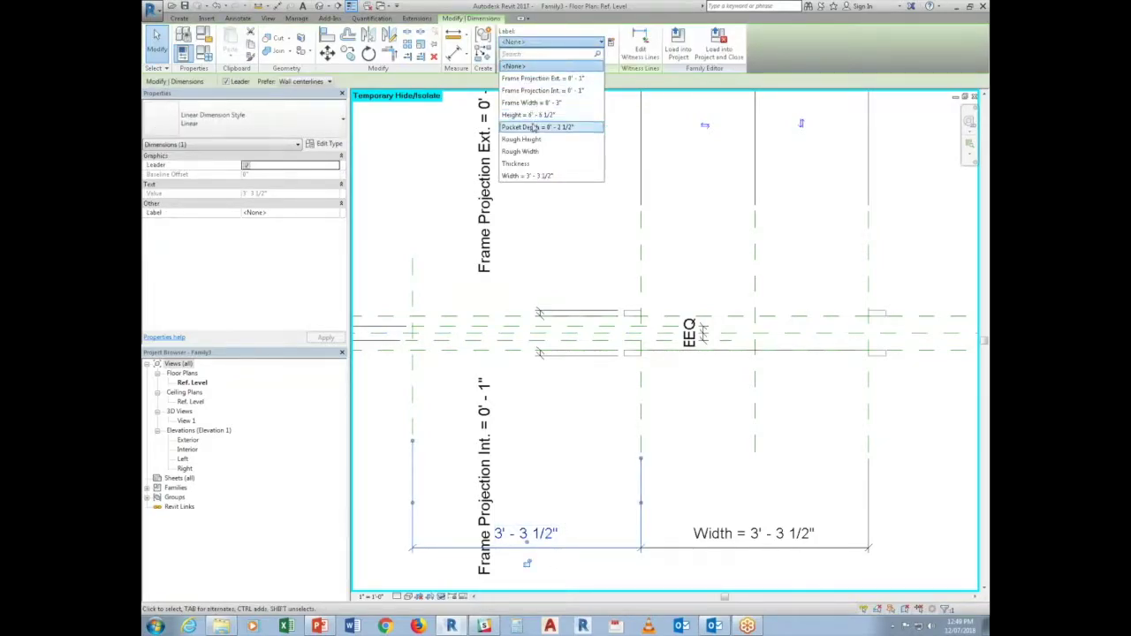
left_click(527, 175)
left_click(593, 442)
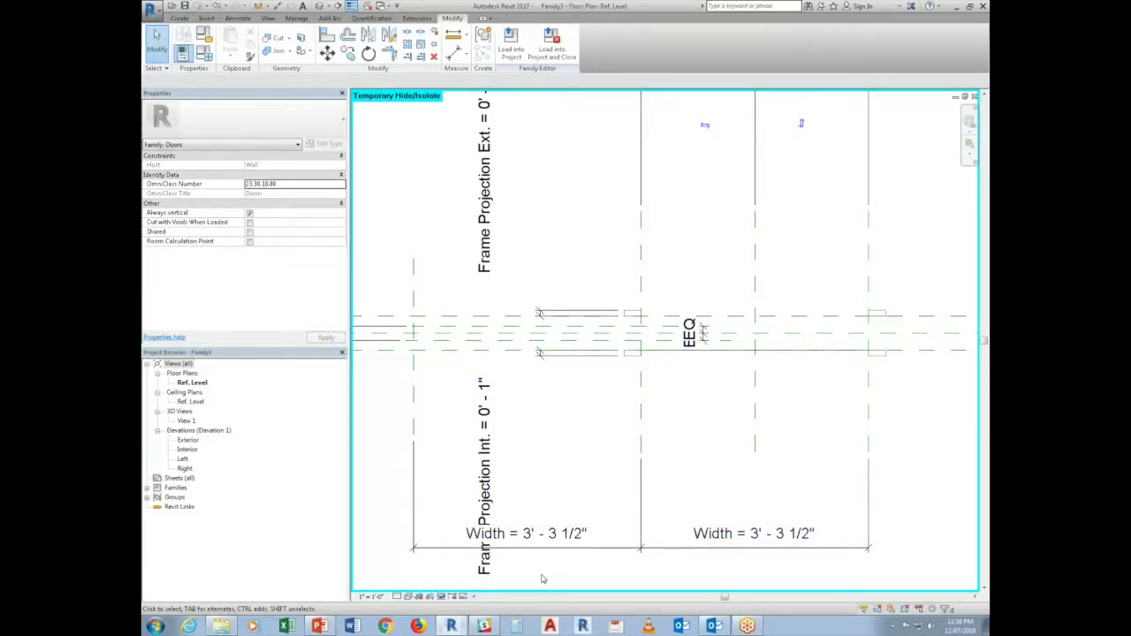
Check the upper pocket reference plane and the wall's opening cut by selecting each in turn
left_click(430, 332)
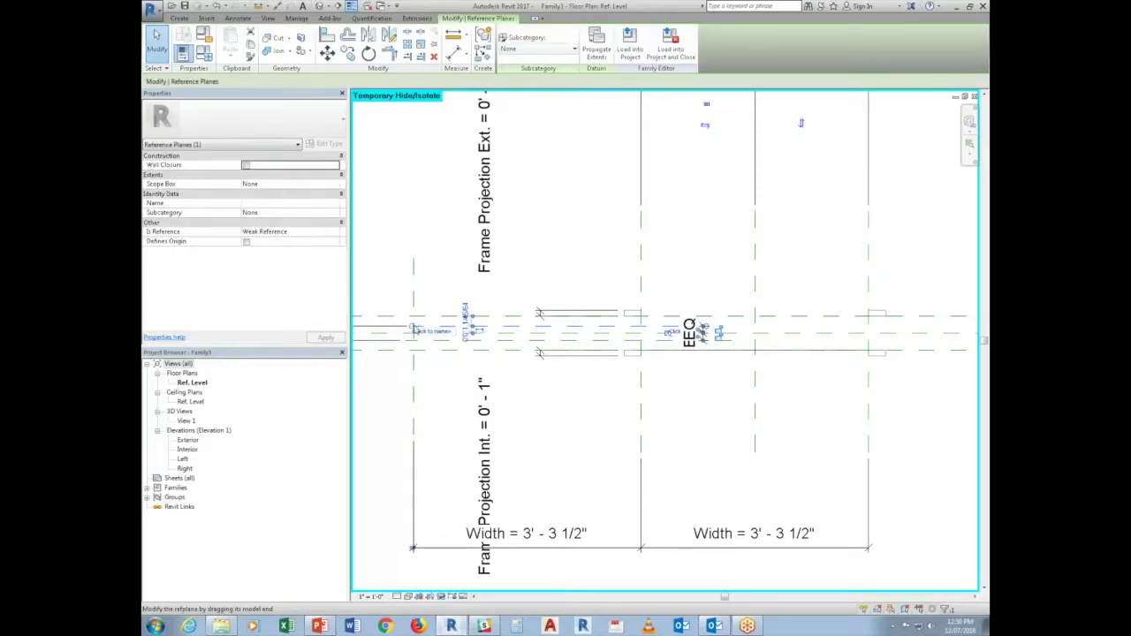
left_click(560, 397)
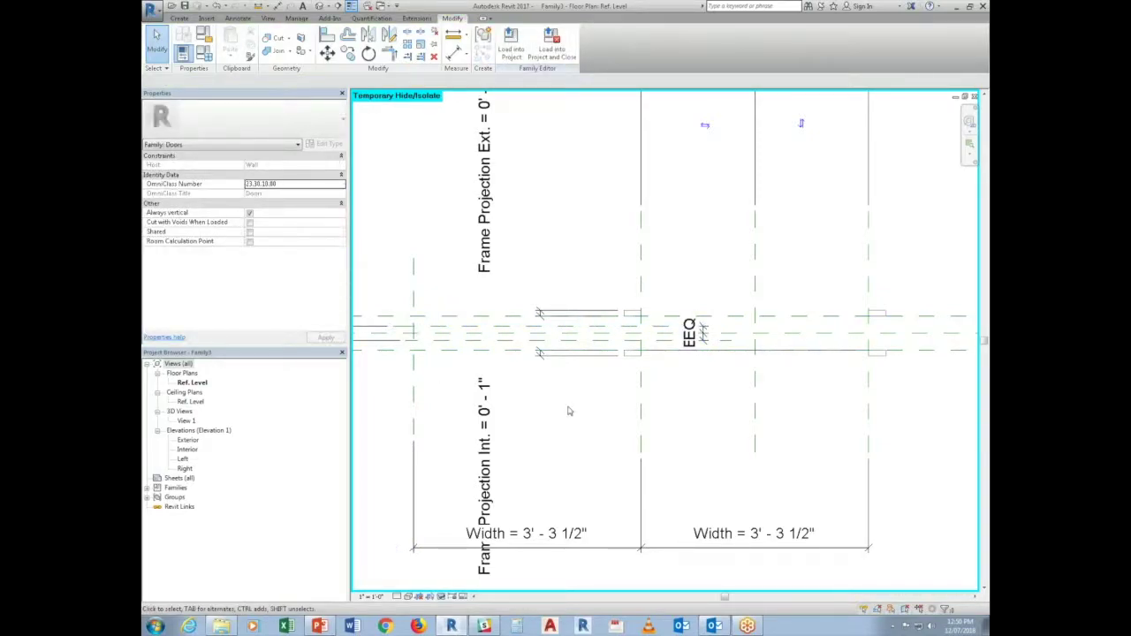
middle_click_drag(737, 404, 714, 441)
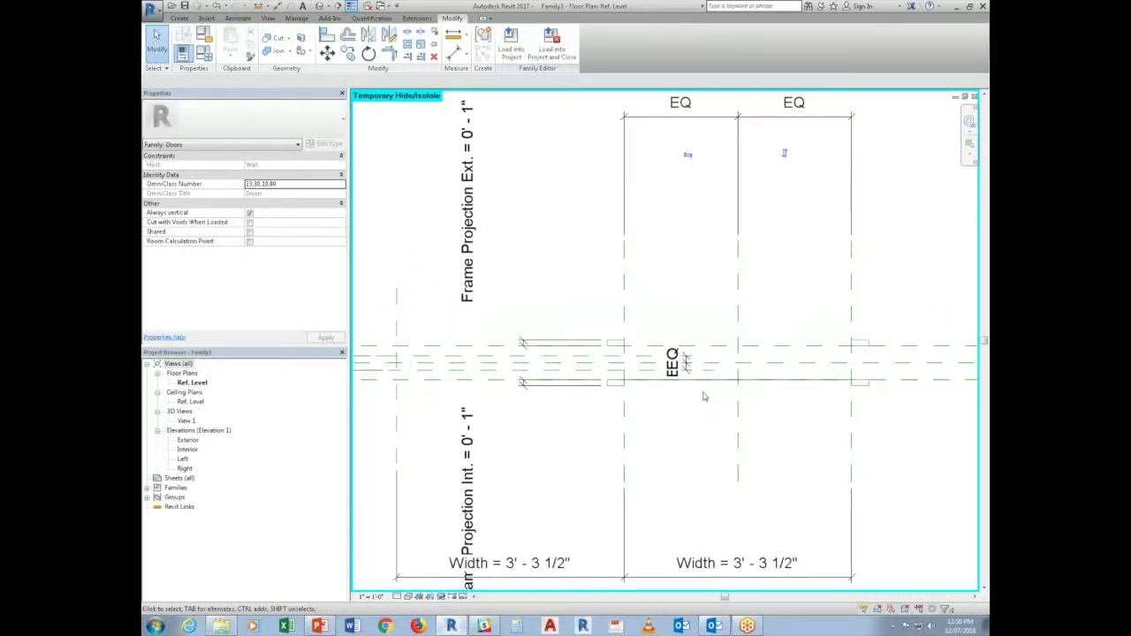
left_click(702, 384)
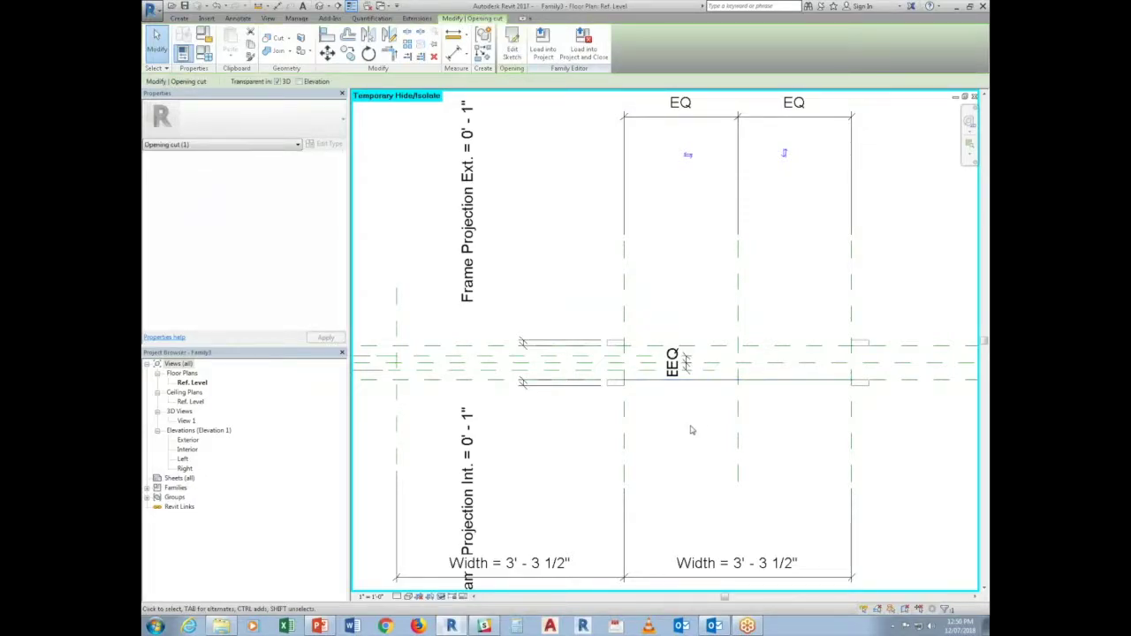
key("Escape")
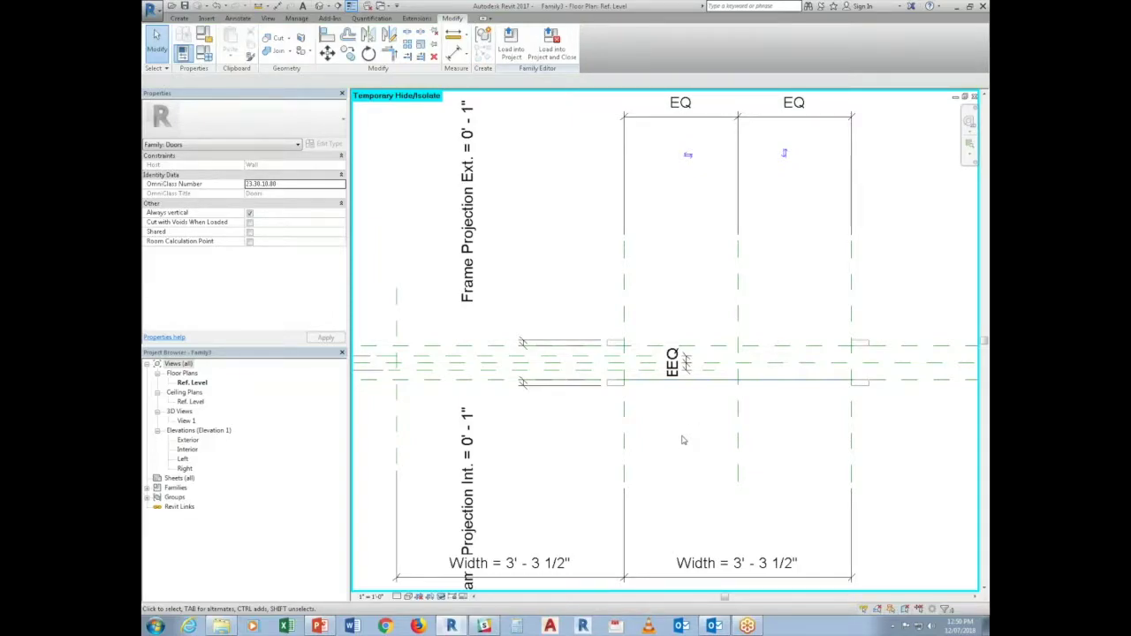
Start a solid extrusion and pick locked sketch lines from both opening planes, both wall faces, both pocket planes and the far-left plane
left_click(181, 19)
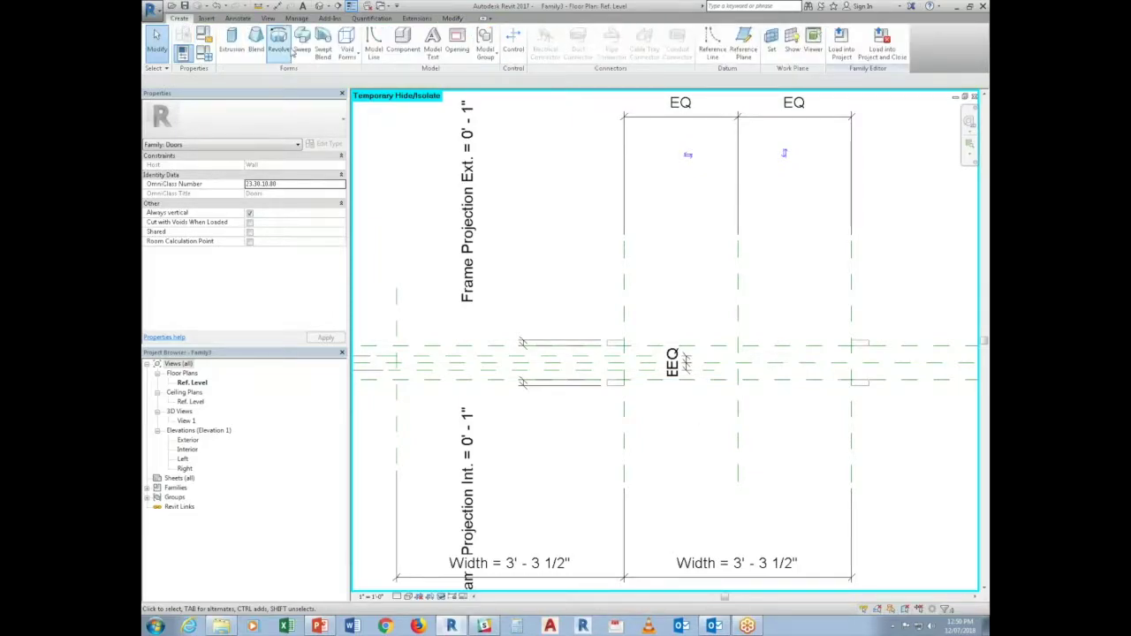
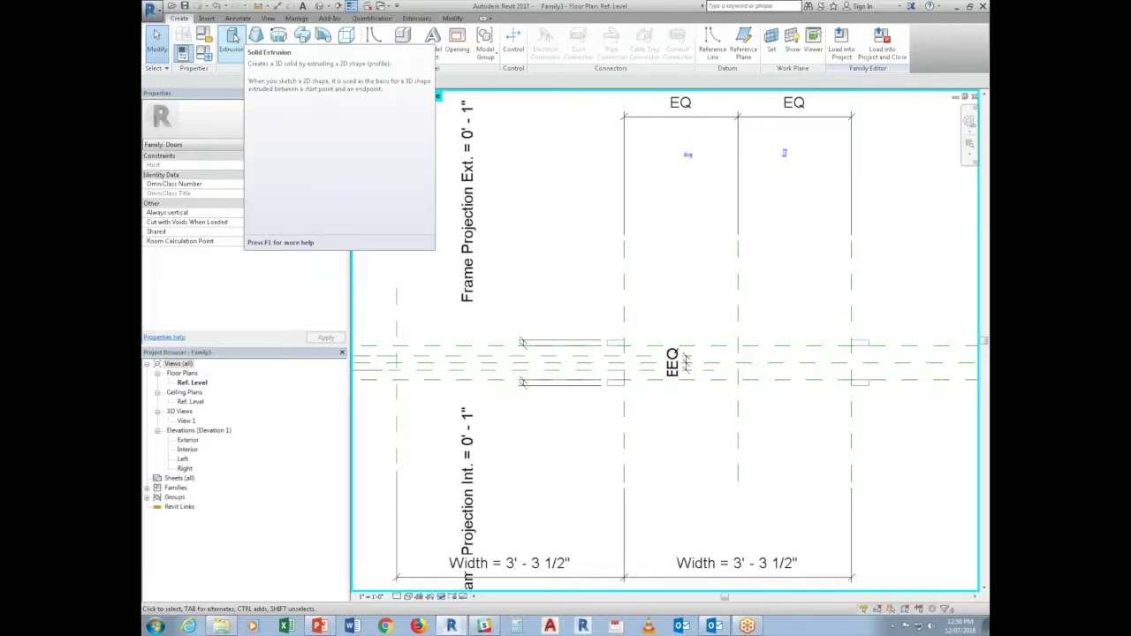
left_click(233, 40)
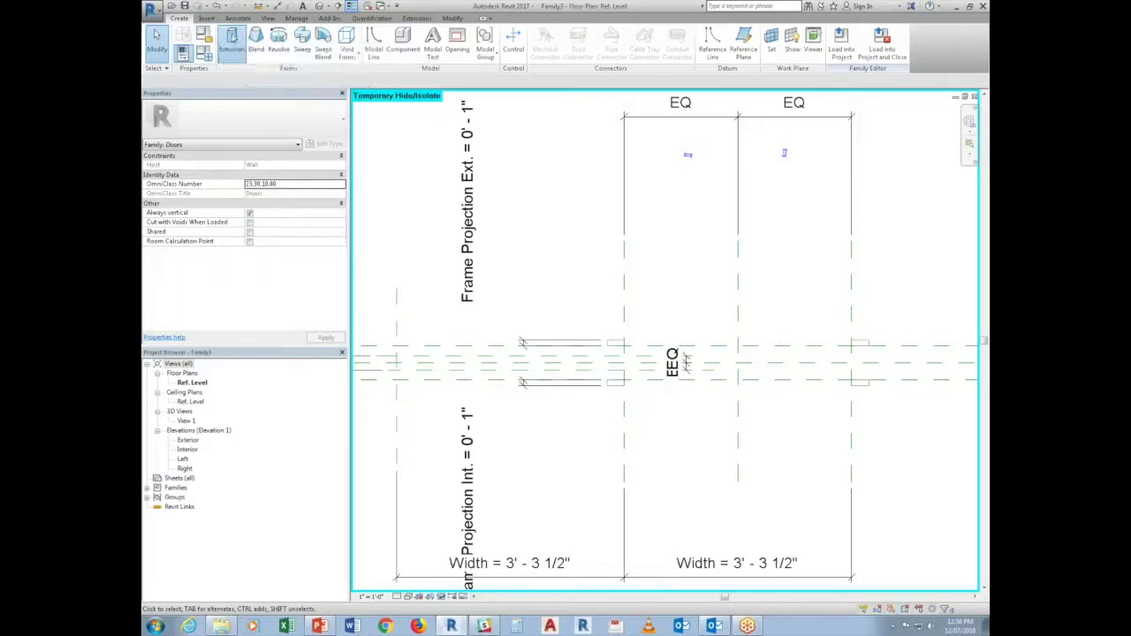
left_click(552, 54)
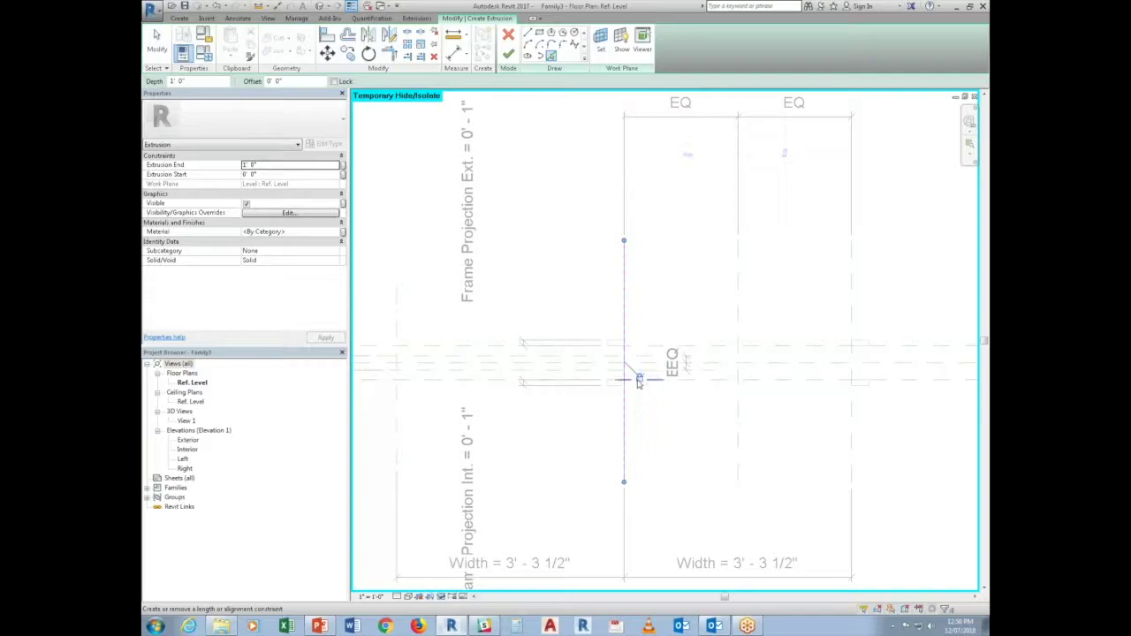
left_click(854, 414)
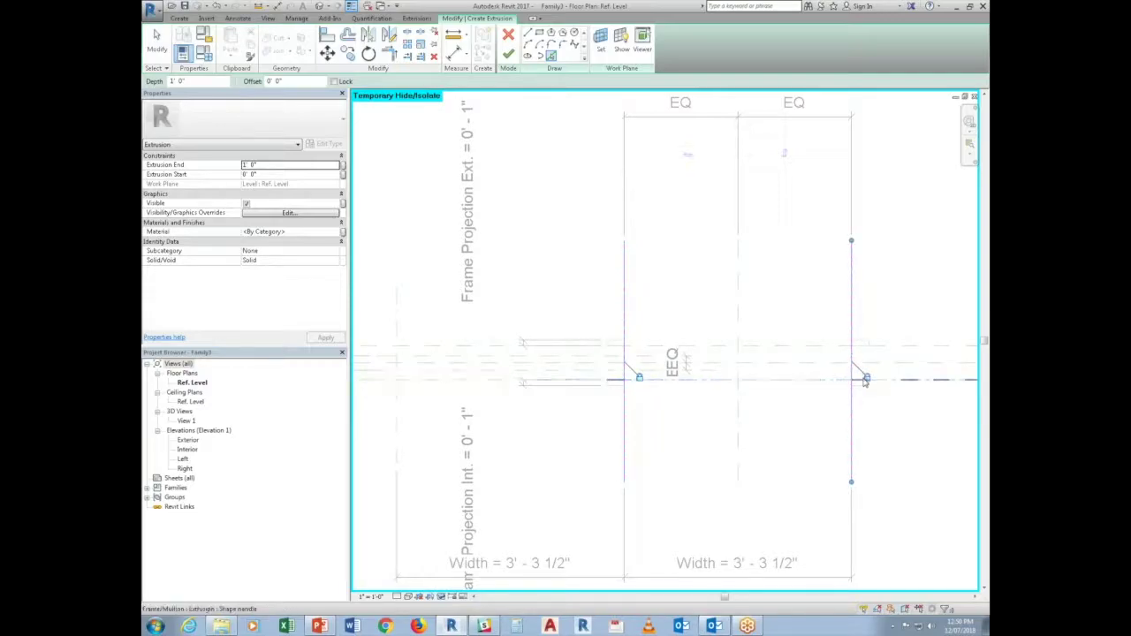
left_click(746, 383)
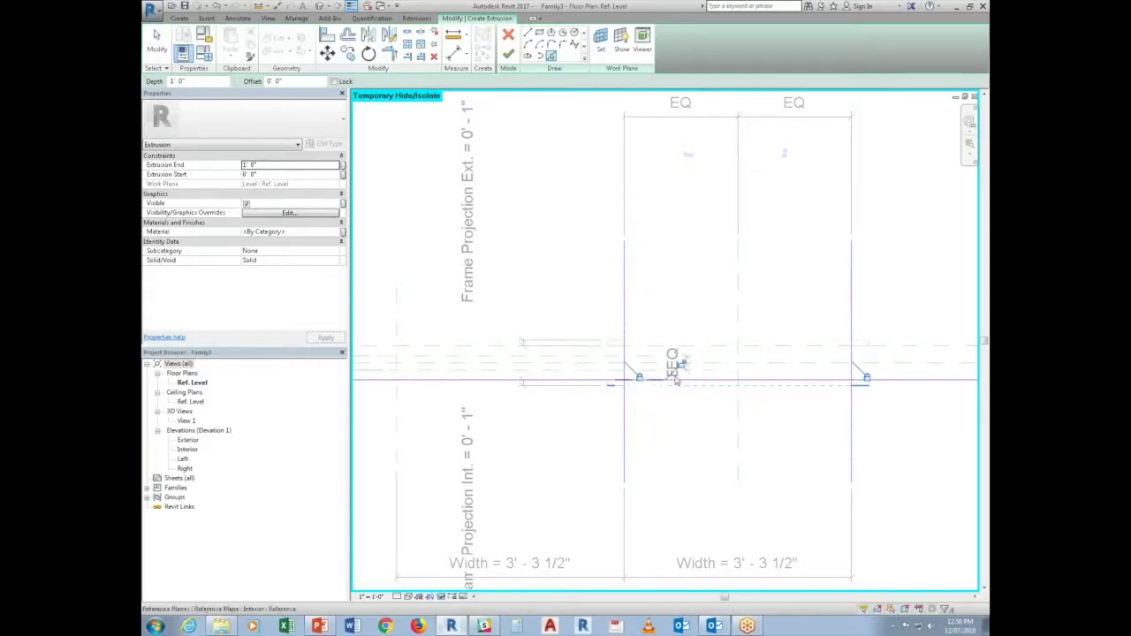
left_click(694, 355)
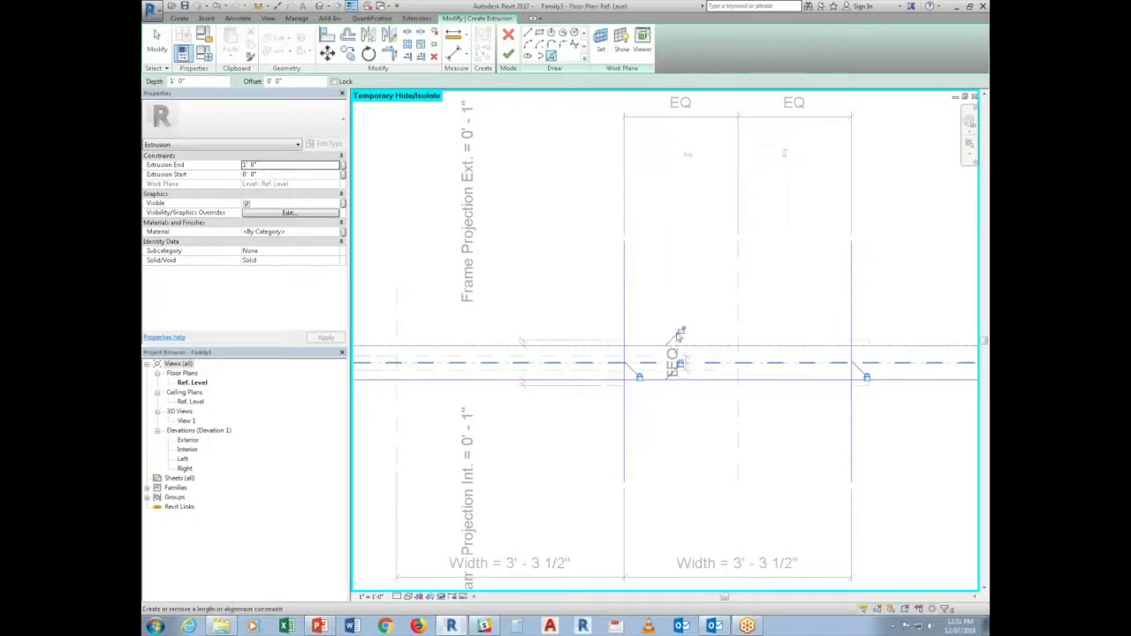
left_click(533, 357)
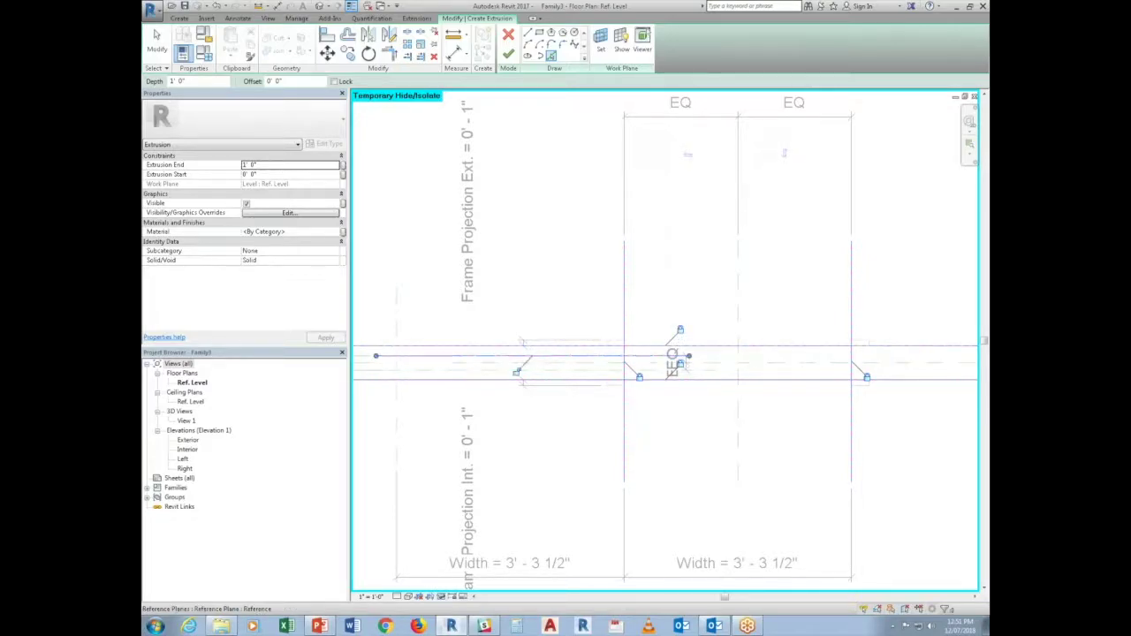
left_click(478, 374)
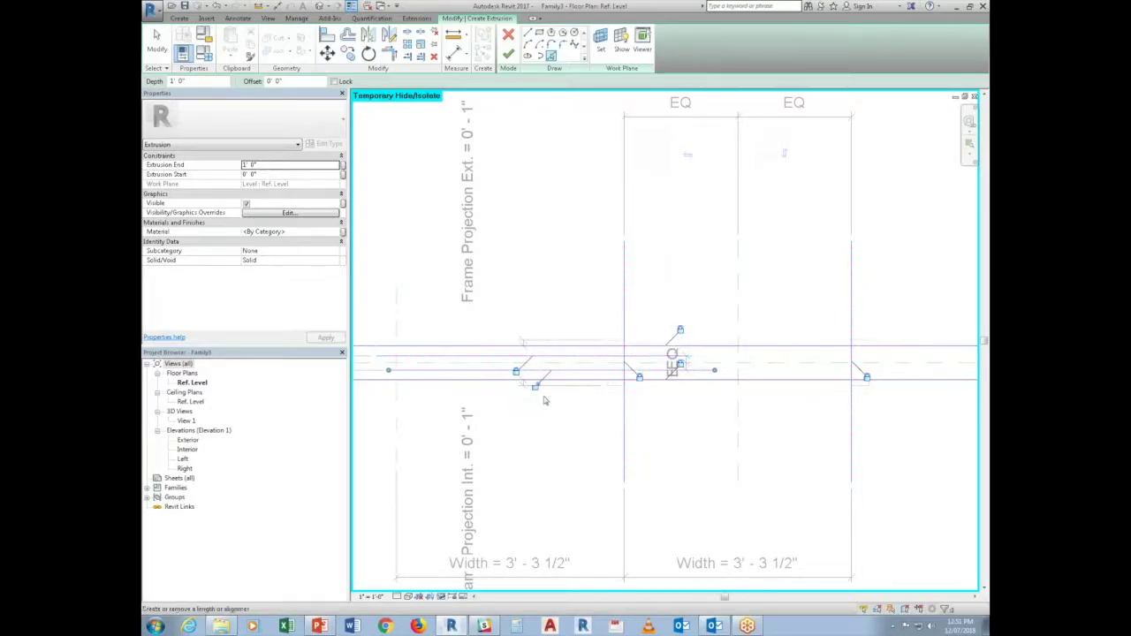
left_click(397, 407)
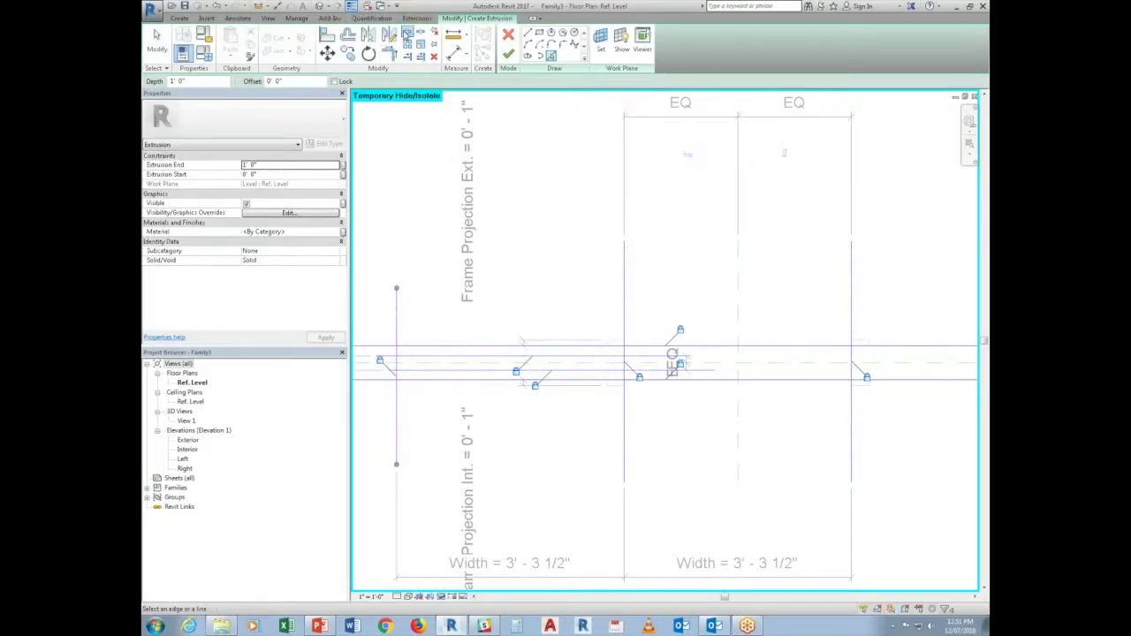
Split the upper pocket line at the opening's left plane and trim the pocket lines to corners at the far-left plane
left_click(408, 33)
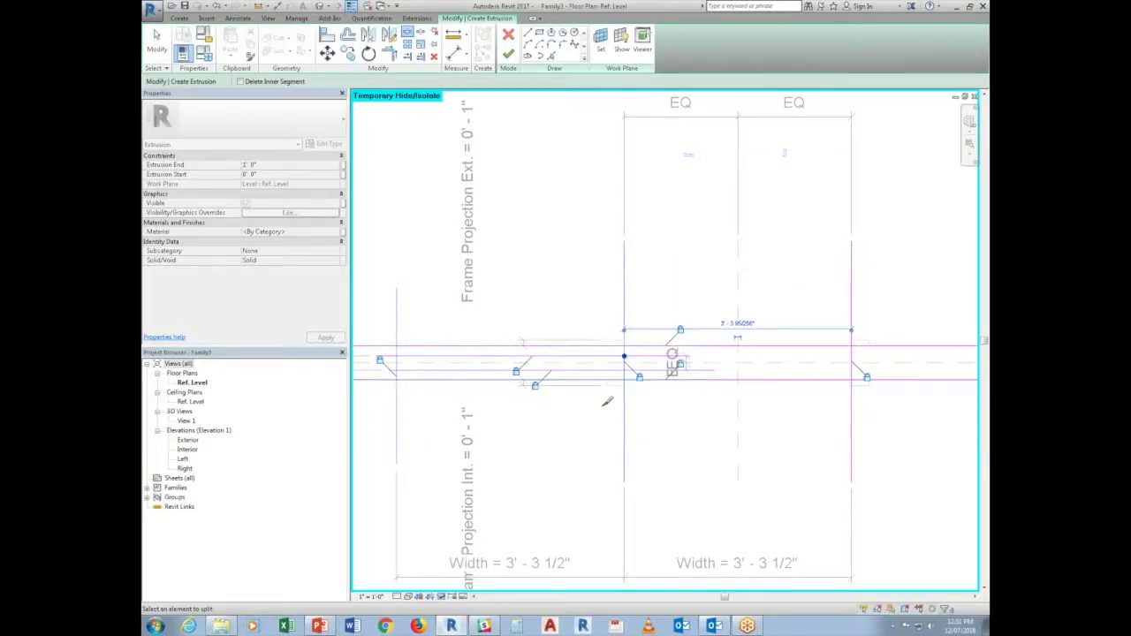
key("Escape")
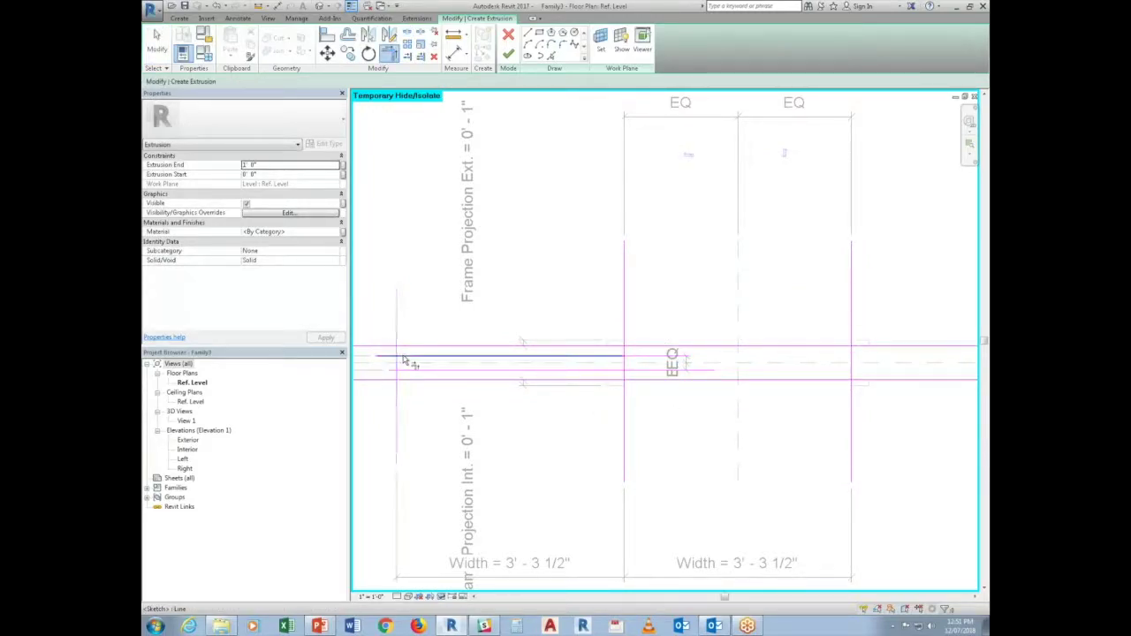
left_click(397, 365)
left_click(402, 370)
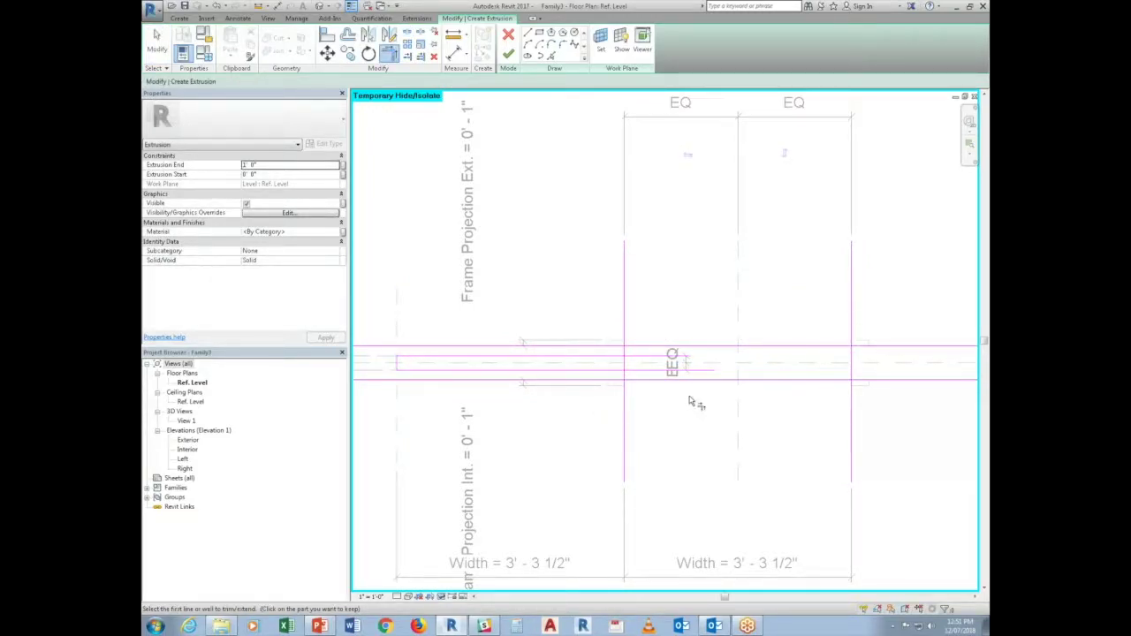
Try to trim the lower pocket line to the opening's left vertical sketch line
left_click(628, 378)
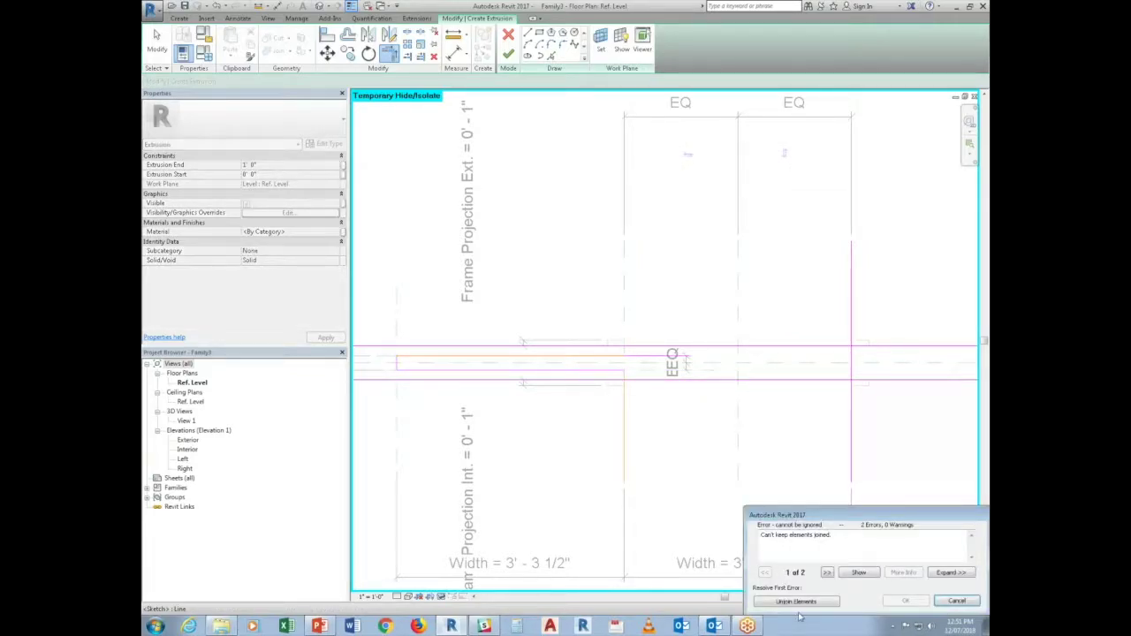
left_click(957, 601)
scroll(644, 346, "up", 3)
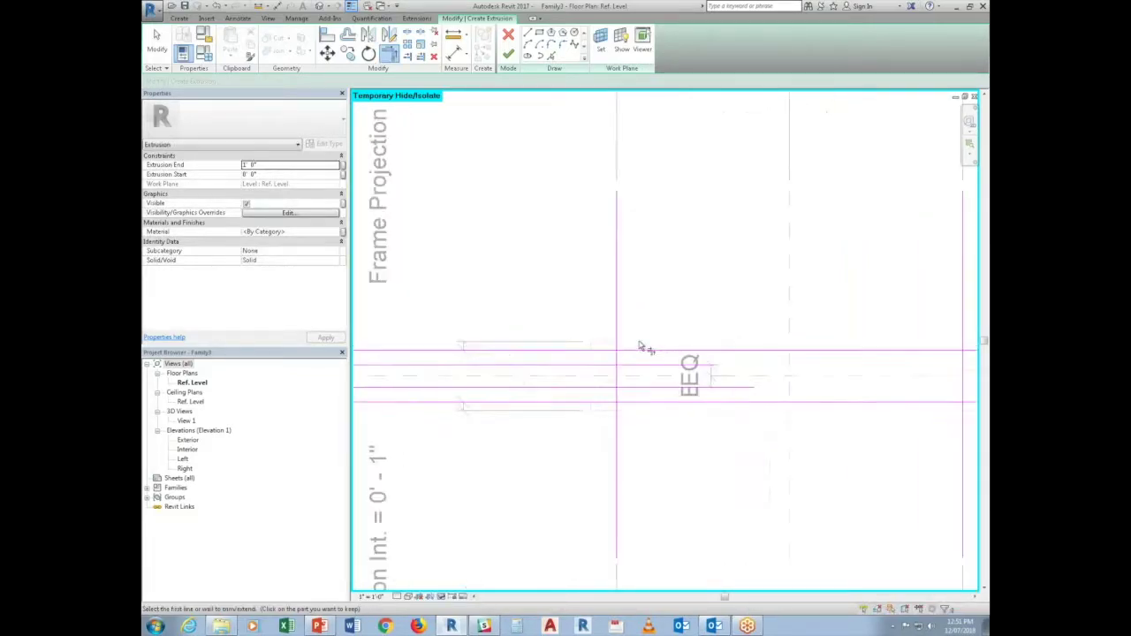
left_click(621, 408)
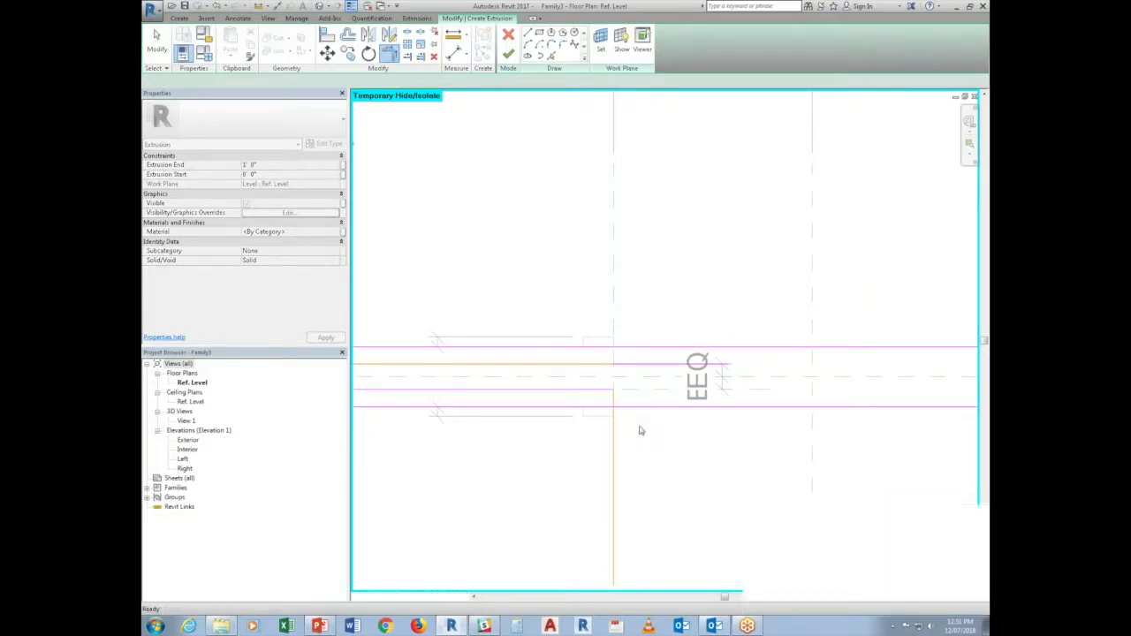
key("Escape")
Delete the upper pocket line's leftover segment inside the opening and trim the pocket and wall-face lines to the opening's left side
scroll(559, 18, "up", 1)
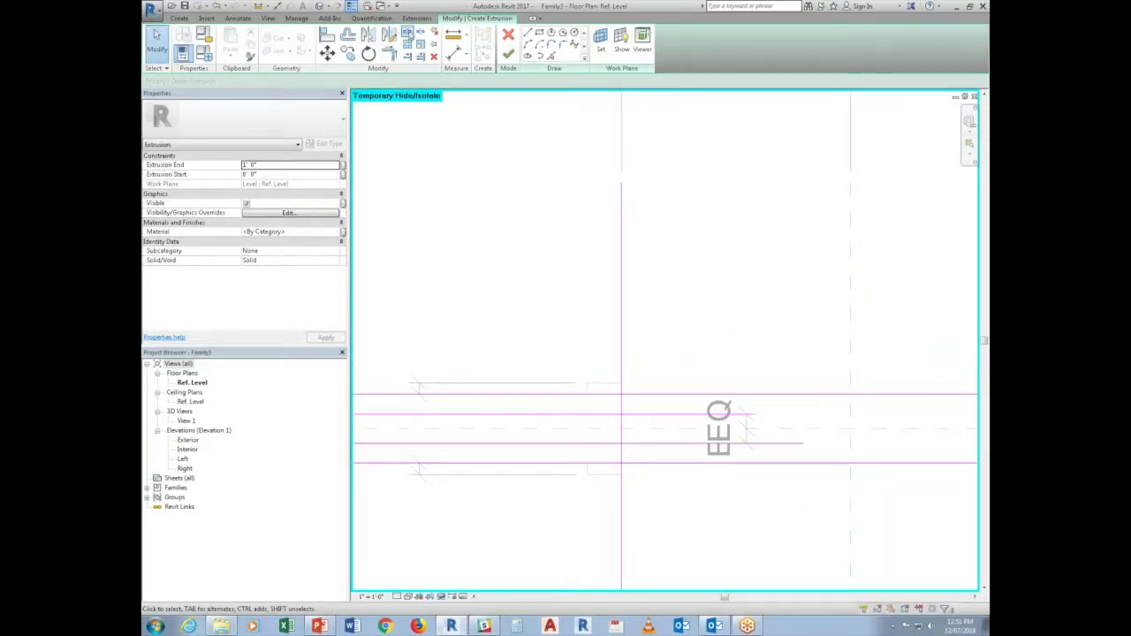
left_click(652, 415)
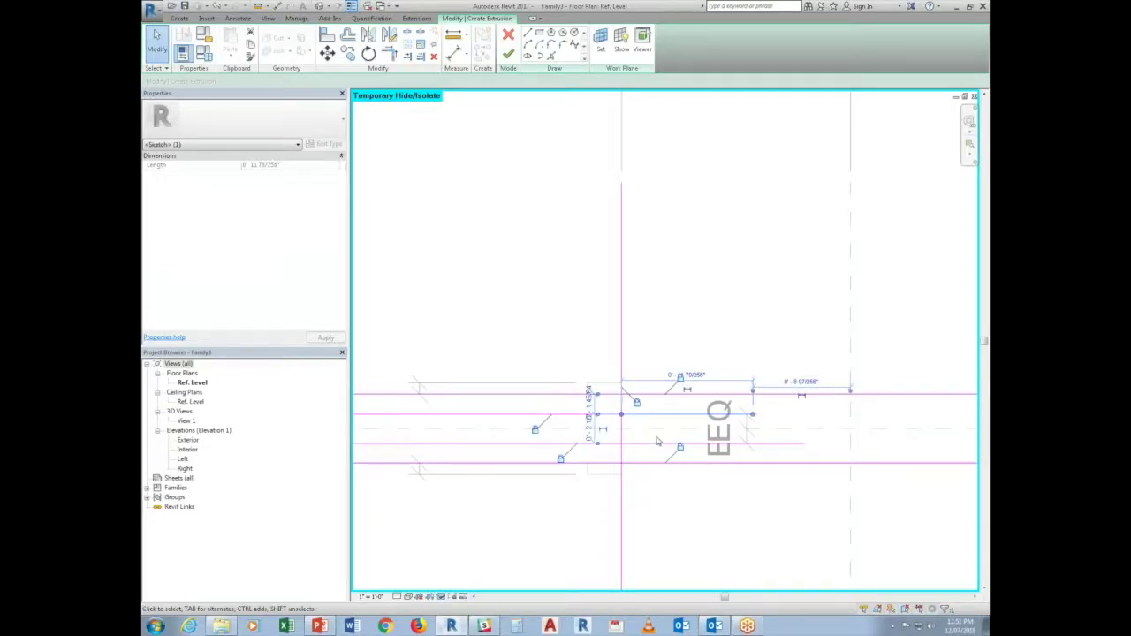
key("Delete")
left_click(623, 406)
left_click(618, 444)
left_click(622, 450)
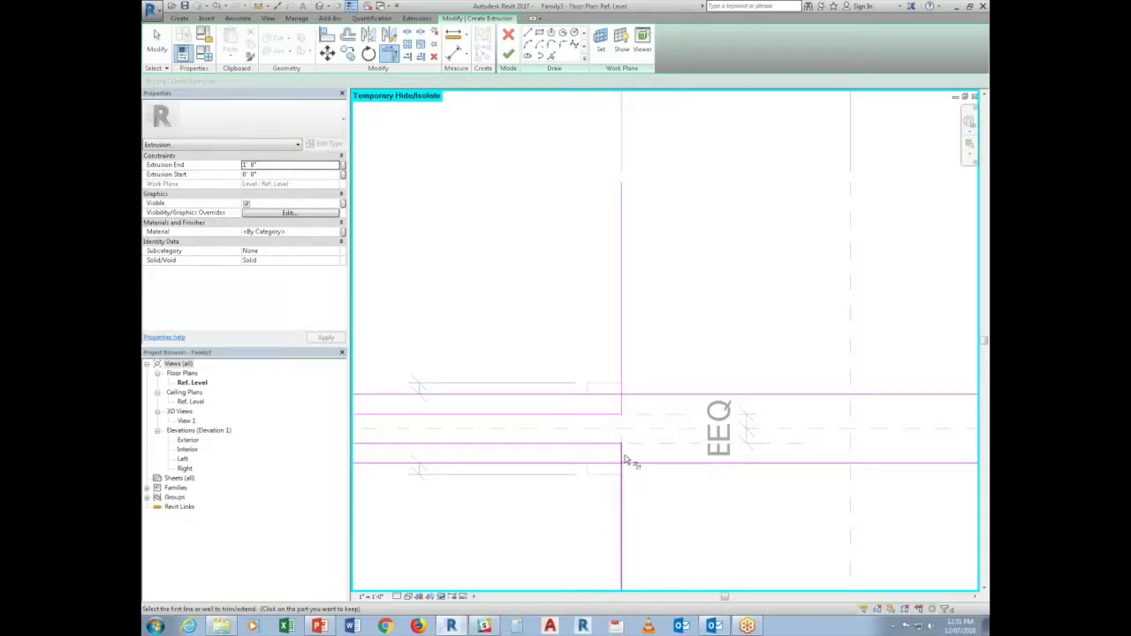
left_click(629, 463)
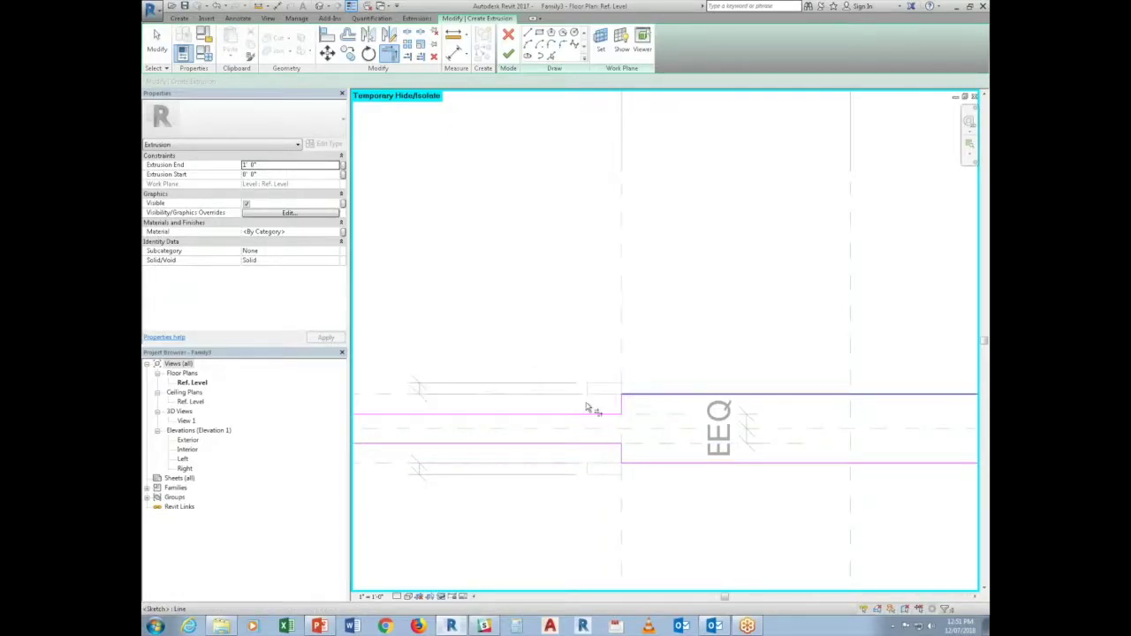
Trim the wall-face lines to the opening's right vertical line and finish the extrusion sketch
scroll(588, 404, "down", 2)
left_click(804, 399)
left_click(813, 411)
left_click(815, 424)
left_click(800, 432)
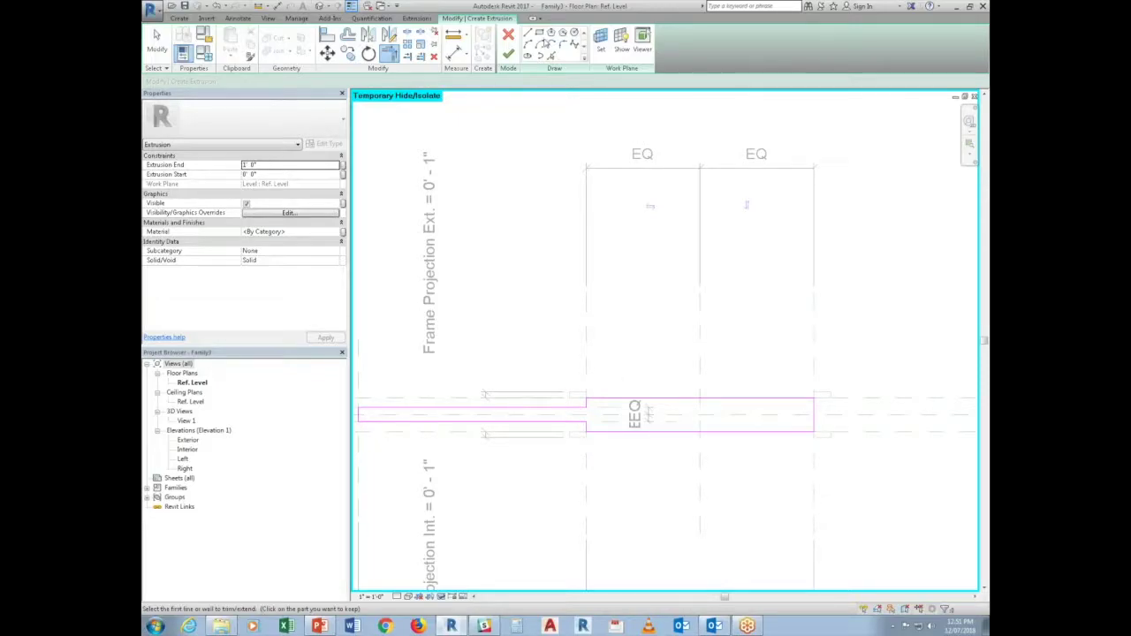
left_click(508, 54)
Open the Interior elevation and delete the two Elevation Swing lines on the door
double_click(184, 449)
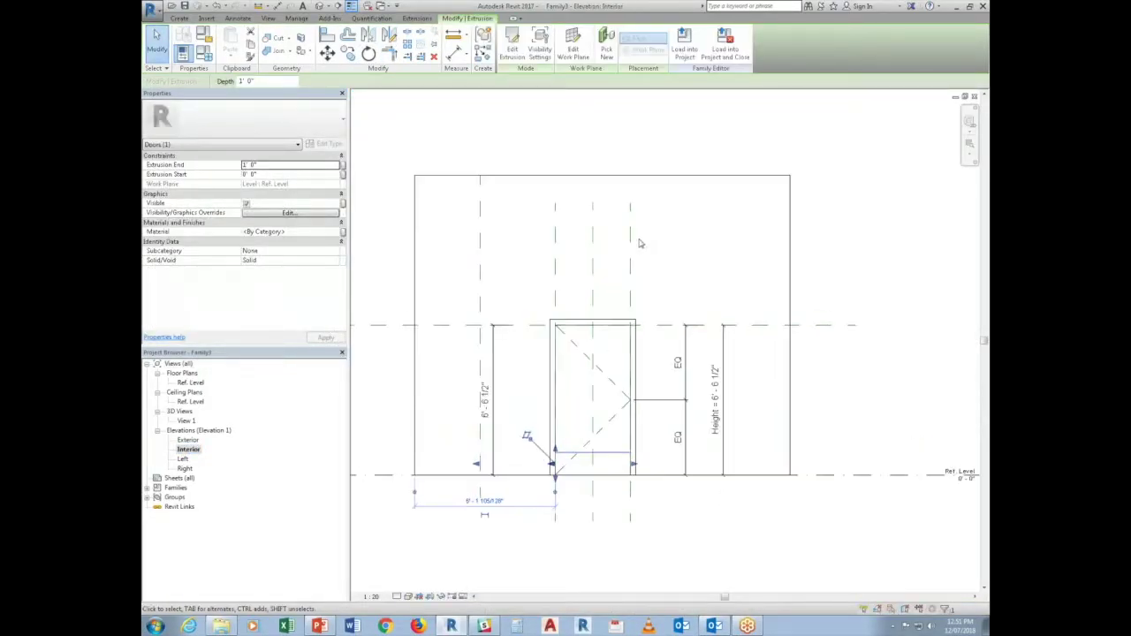
scroll(640, 243, "up", 1)
key("Escape")
left_click(589, 458)
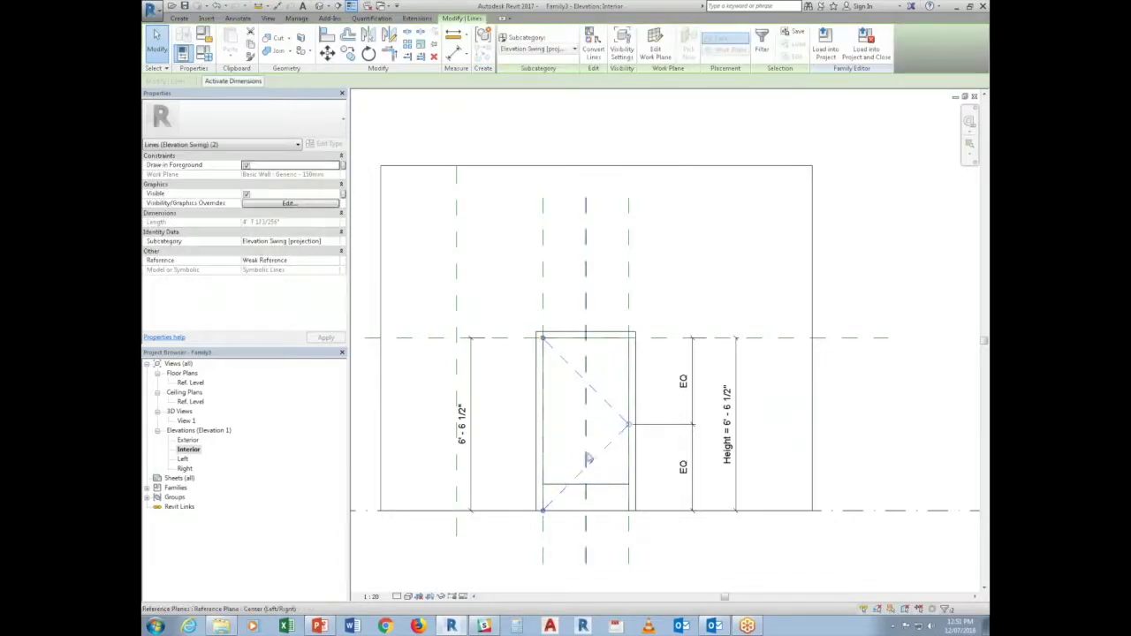
key("Delete")
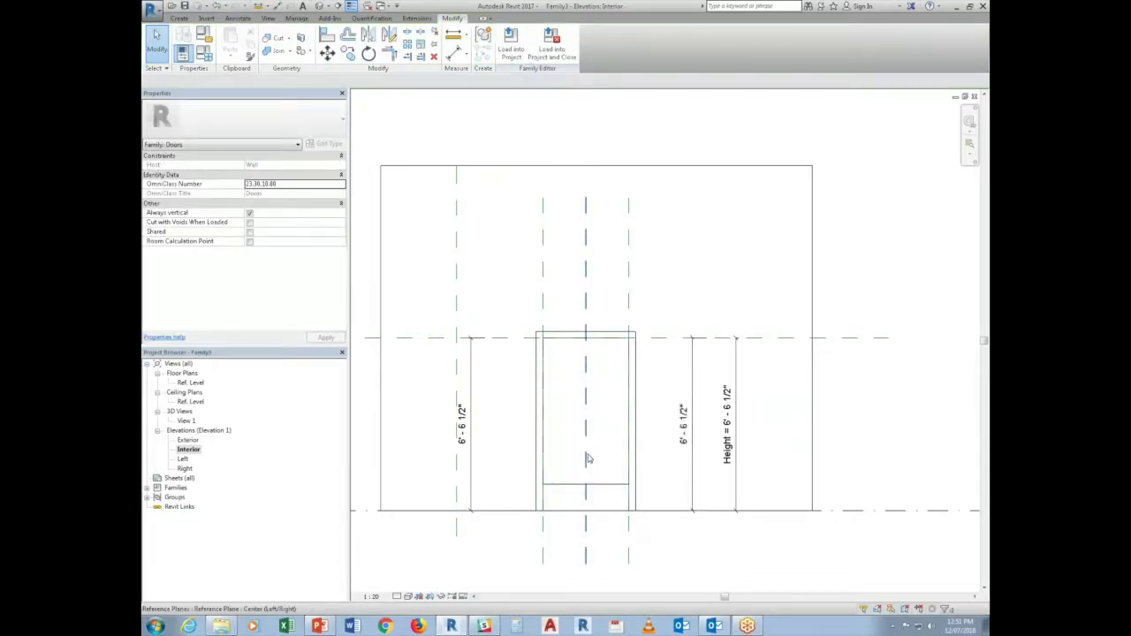
Temporarily hide the wall and the door frames in the Interior elevation so that the pocket extrusion stands alone
left_click(690, 458)
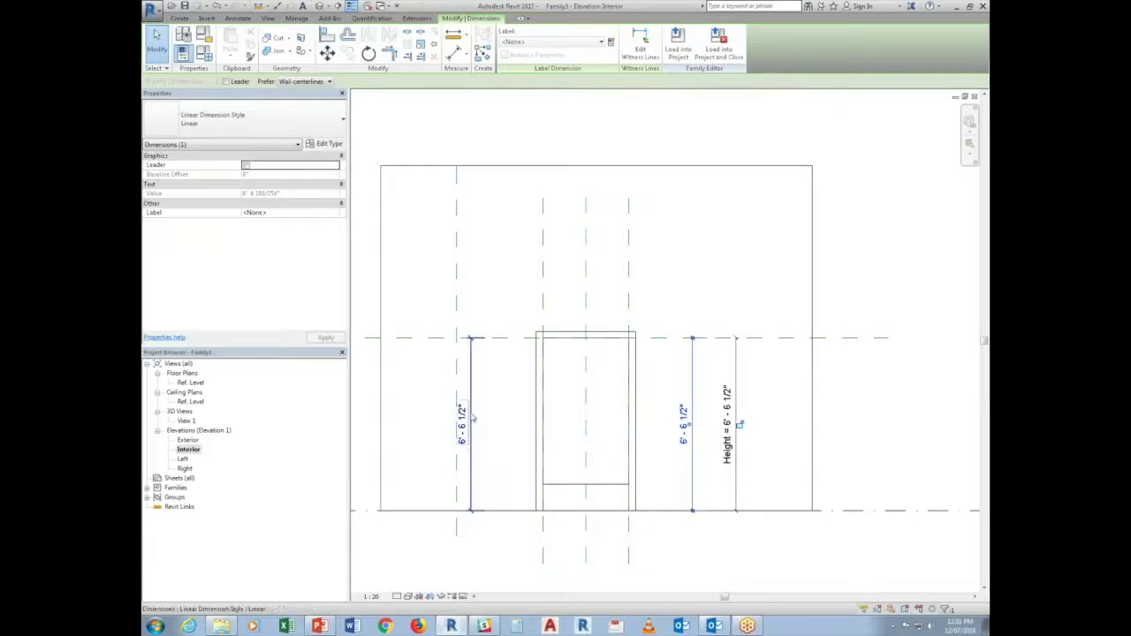
left_click(562, 341)
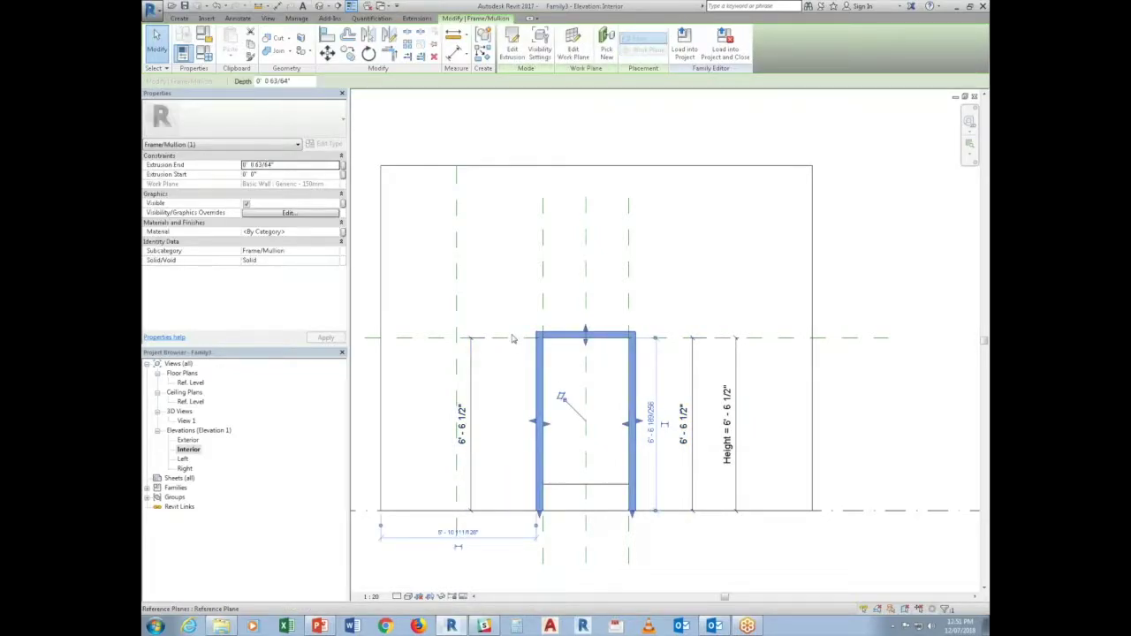
left_click(809, 275, "ctrl")
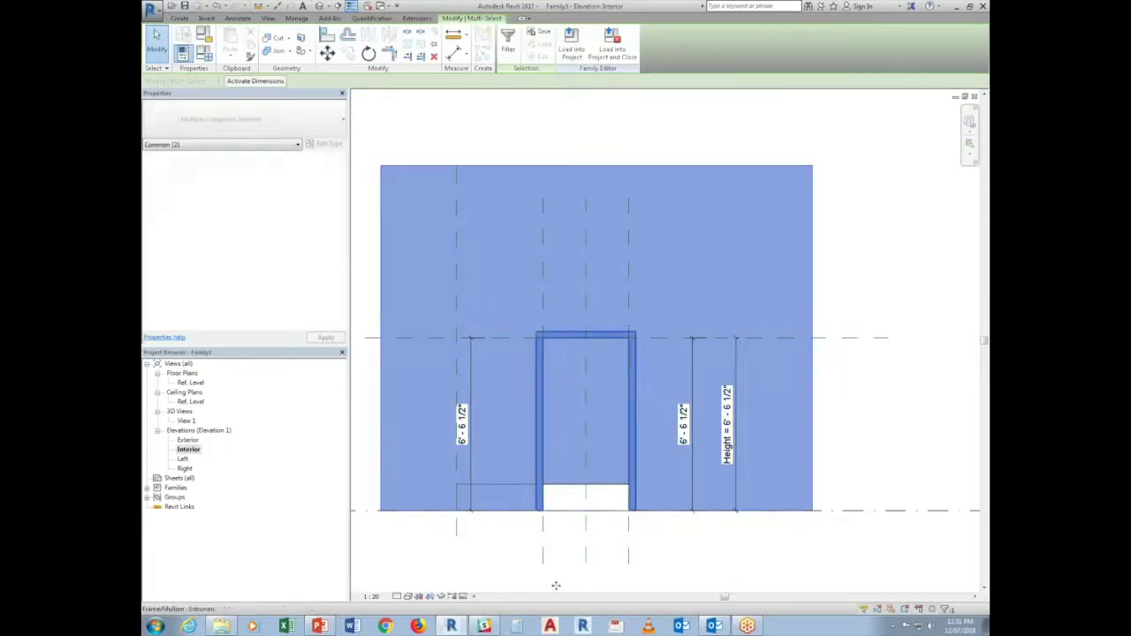
left_click(447, 597)
left_click(477, 575)
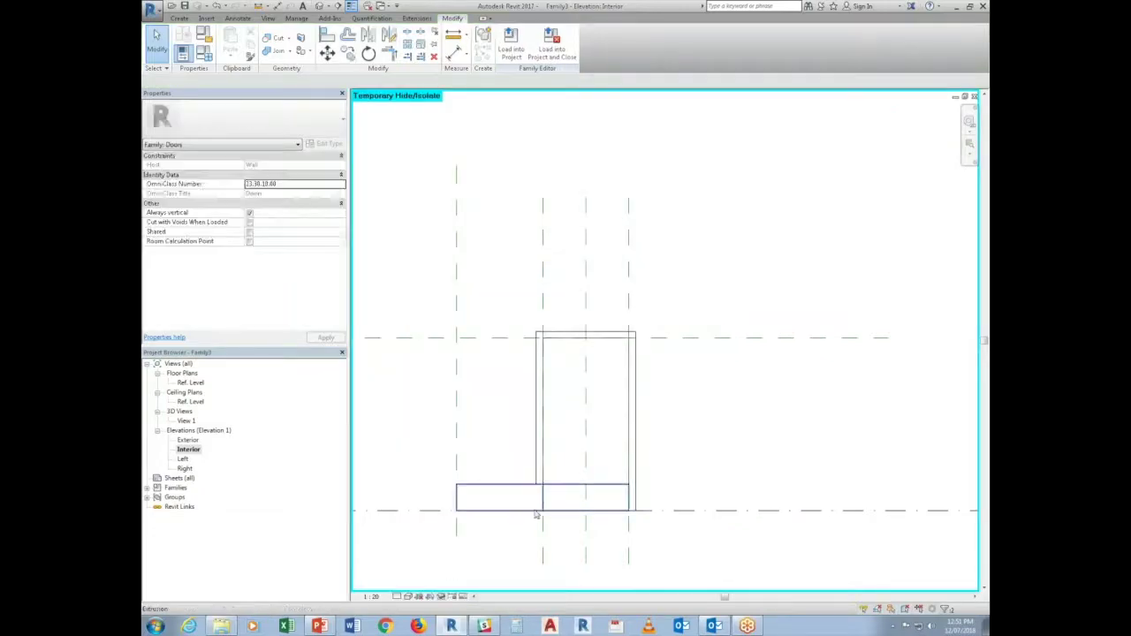
left_click(631, 398)
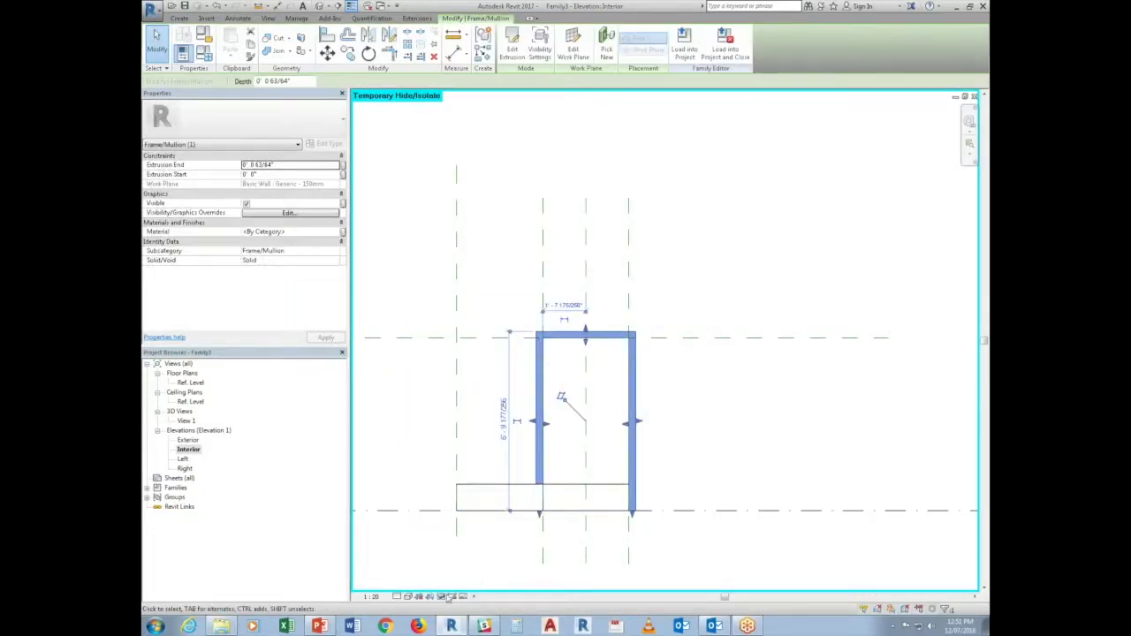
left_click(442, 597)
left_click(454, 570)
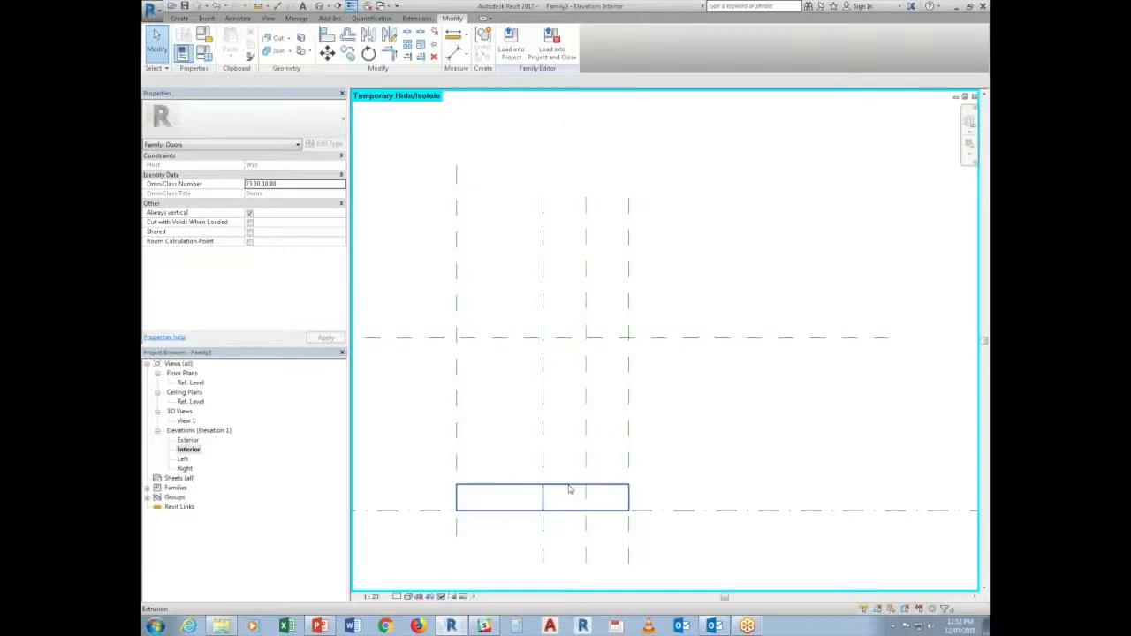
Stretch the top of the pocket extrusion up to the horizontal reference plane at the door head
left_click(572, 486)
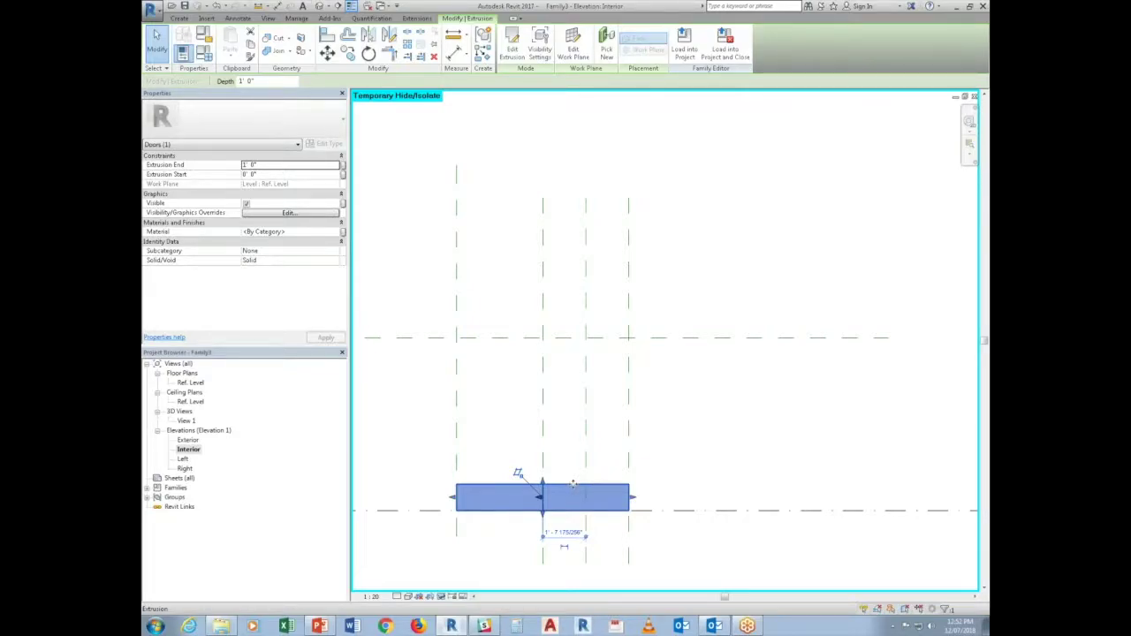
left_click_drag(545, 482, 552, 339)
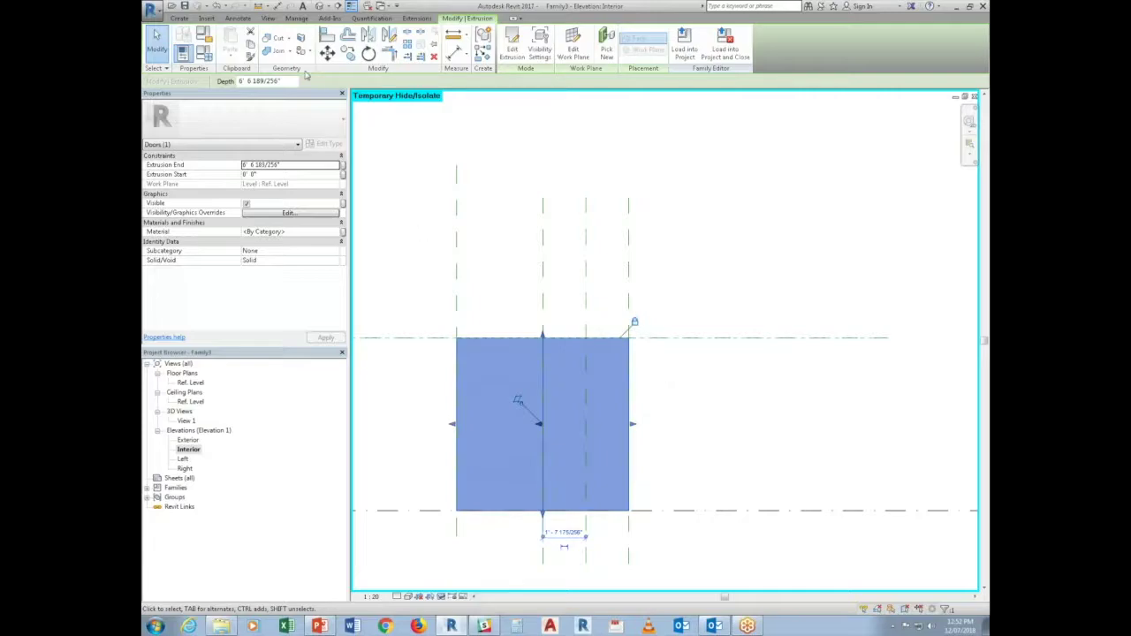
Open the default 3D view and change the pocket extrusion from Solid to Void
left_click(319, 5)
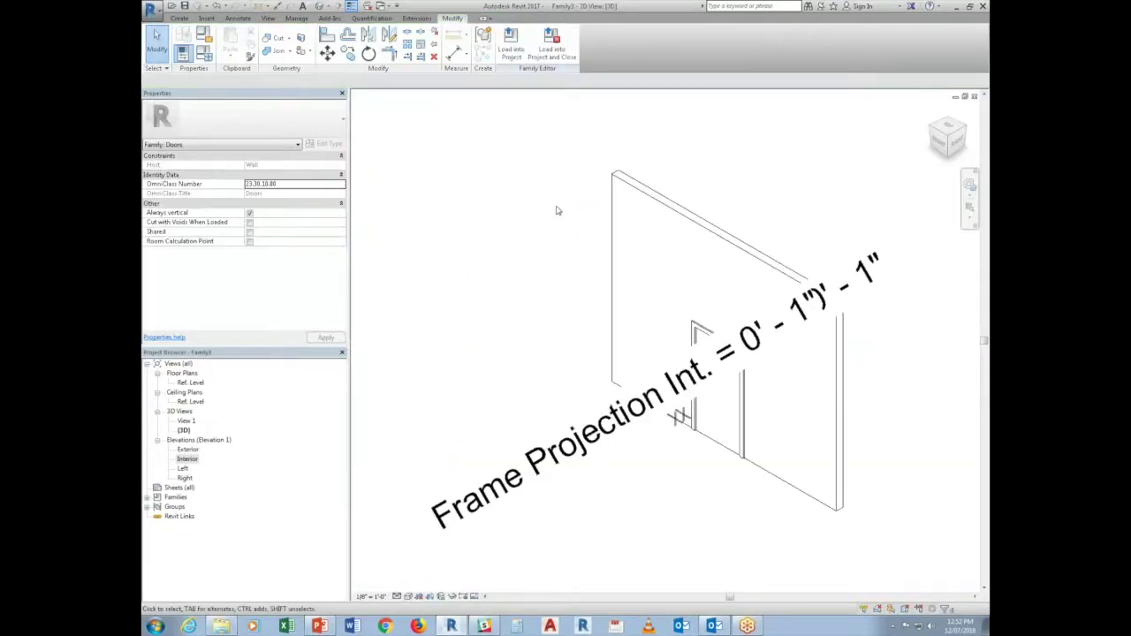
left_click(693, 459)
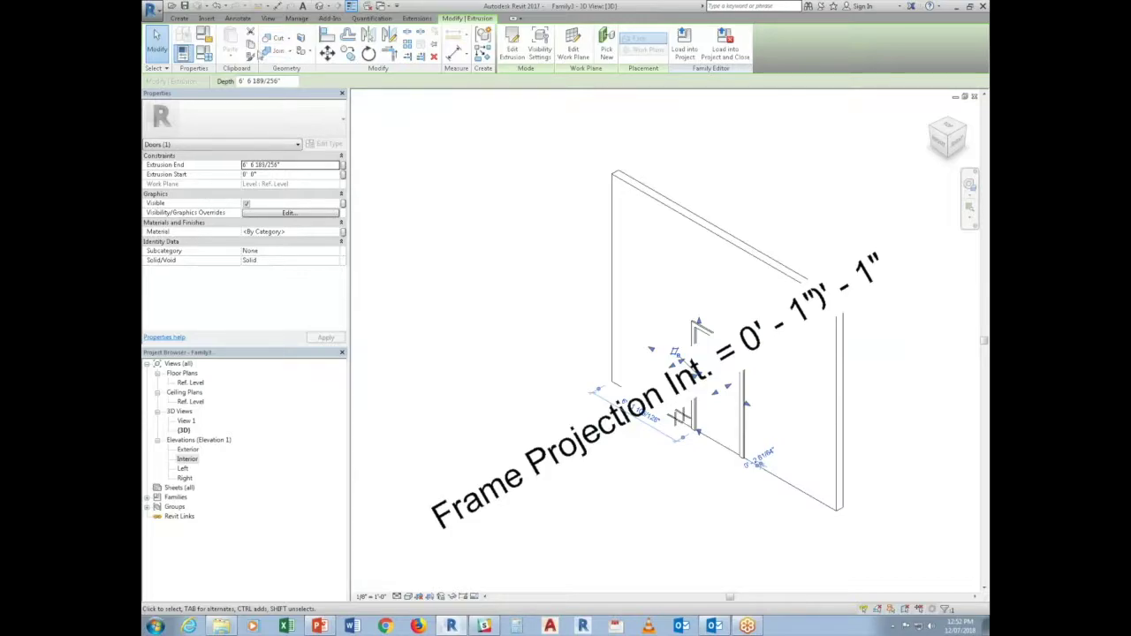
left_click(336, 259)
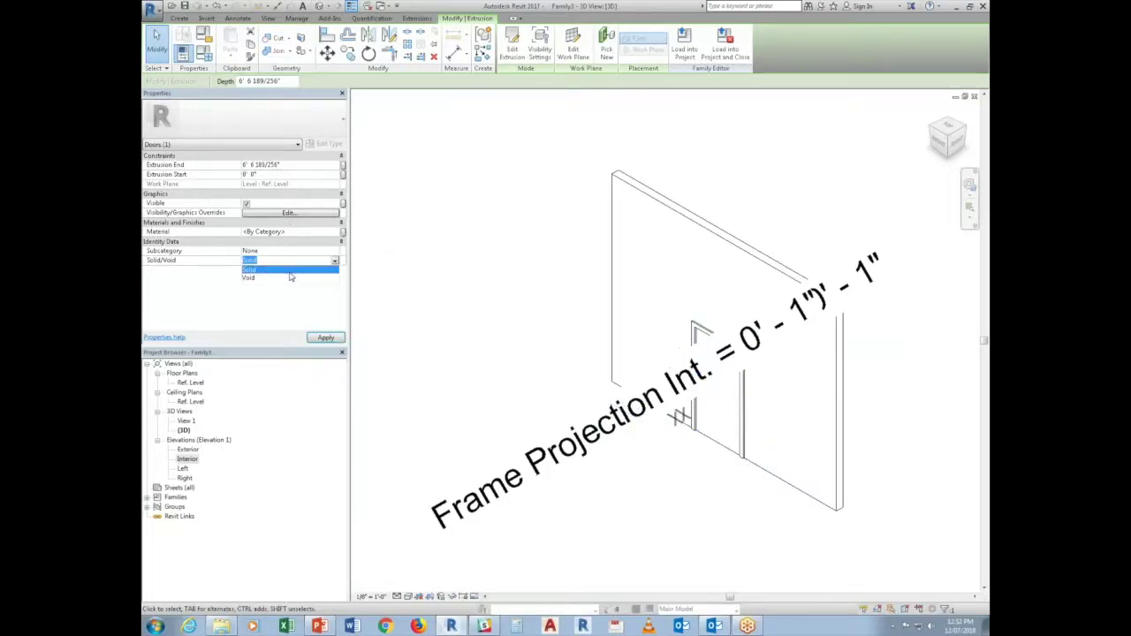
left_click(289, 273)
left_click(335, 262)
left_click(263, 279)
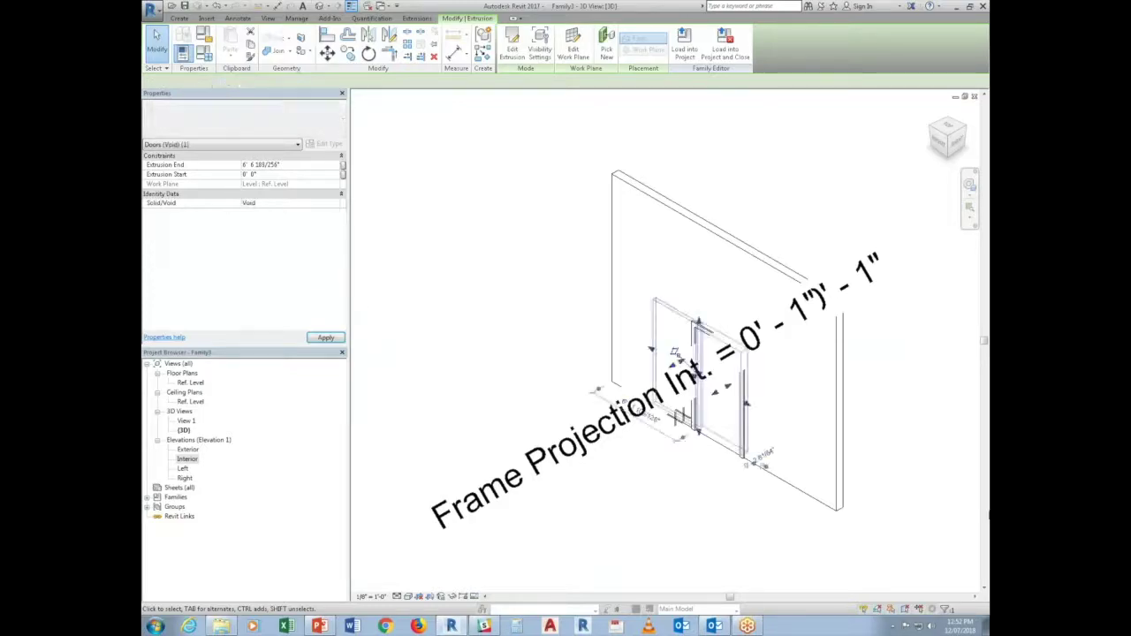
Cut the host wall with the void extrusion using Cut Geometry and inspect the opening from the other side
left_click(768, 505)
middle_click_drag(735, 498, 740, 424, "shift")
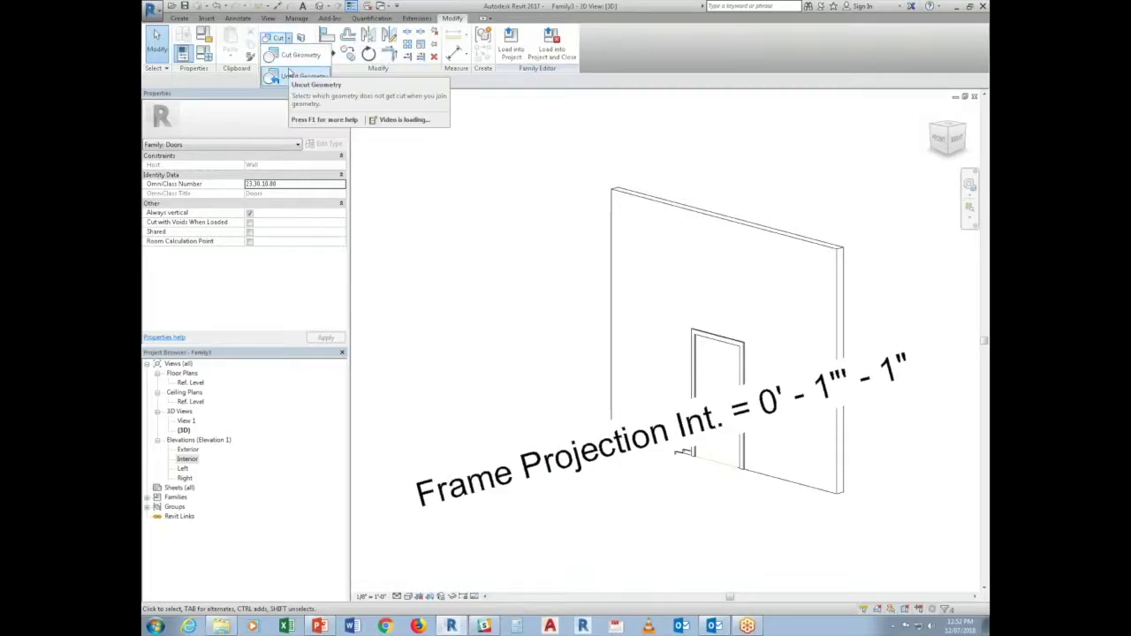
left_click(283, 39)
left_click(649, 415)
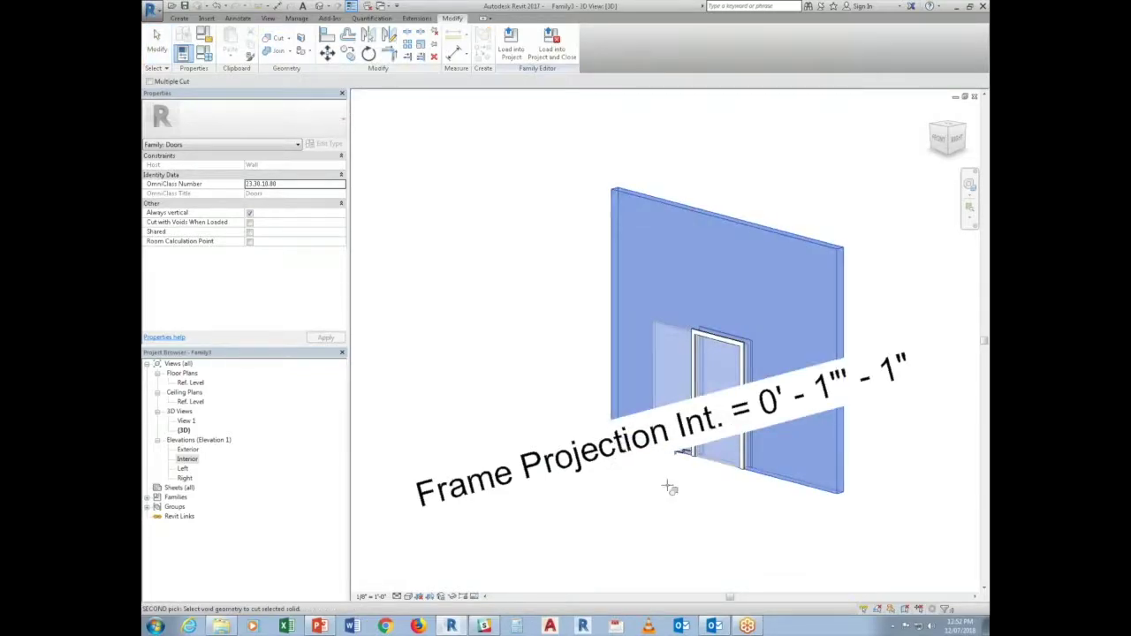
left_click(711, 475)
middle_click_drag(681, 513, 891, 505, "shift")
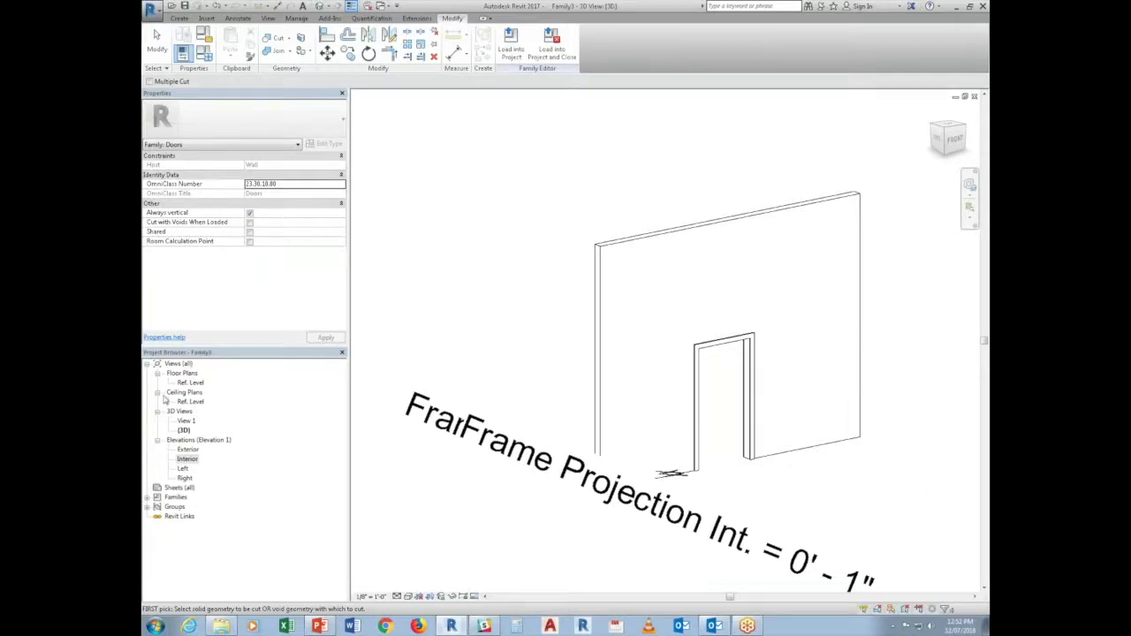
In the Ref. Level floor plan, draw two horizontal reference planes inside the pocket planes, one on each side of the wall centreline
double_click(190, 382)
middle_click_drag(558, 486, 632, 476)
scroll(632, 476, "up", 1)
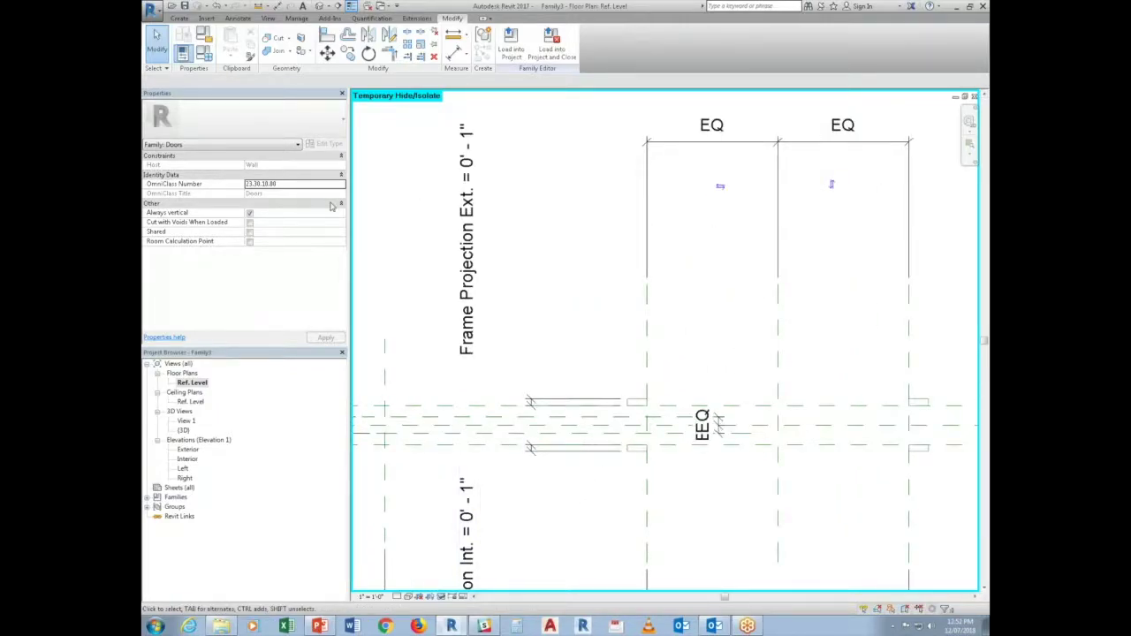
left_click(179, 18)
left_click(745, 42)
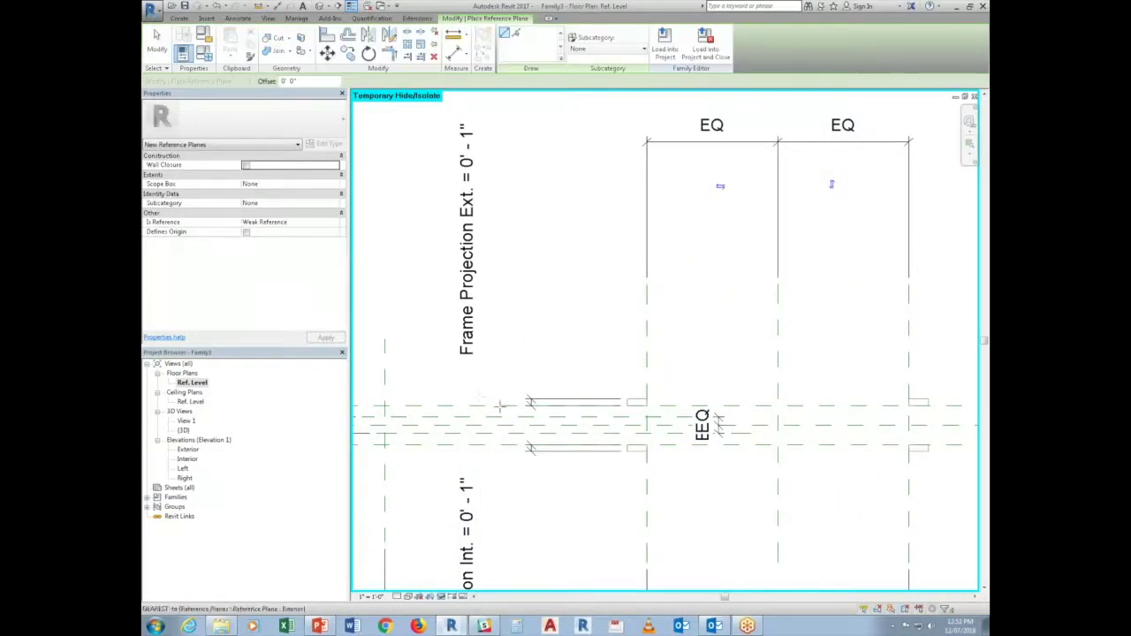
scroll(478, 421, "up", 1)
scroll(478, 422, "up", 1)
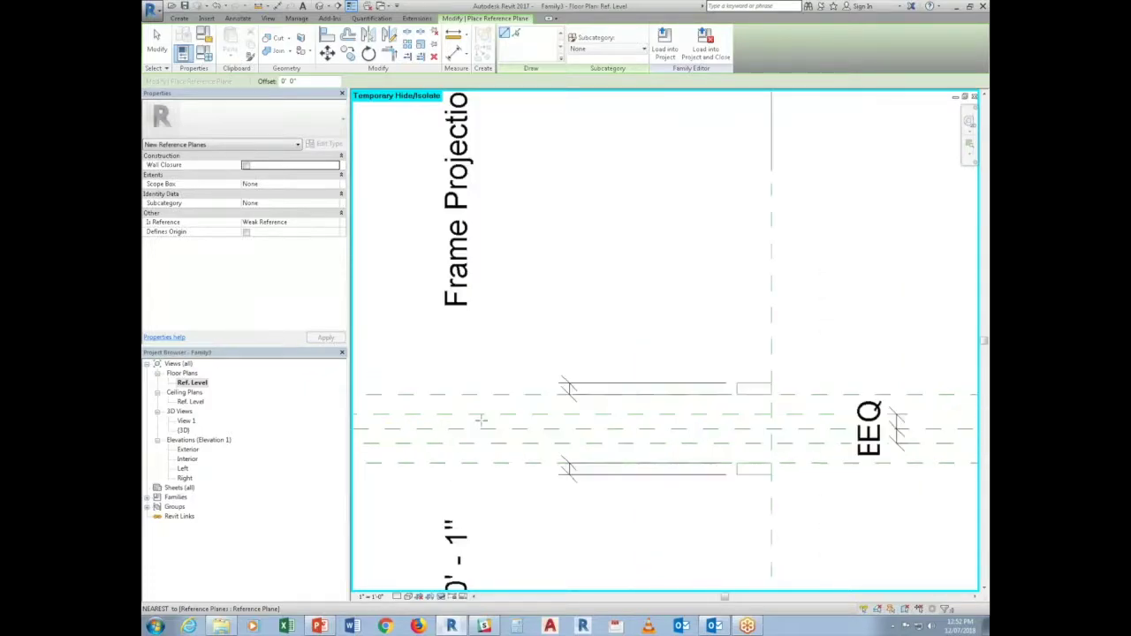
left_click(412, 433)
left_click(481, 435)
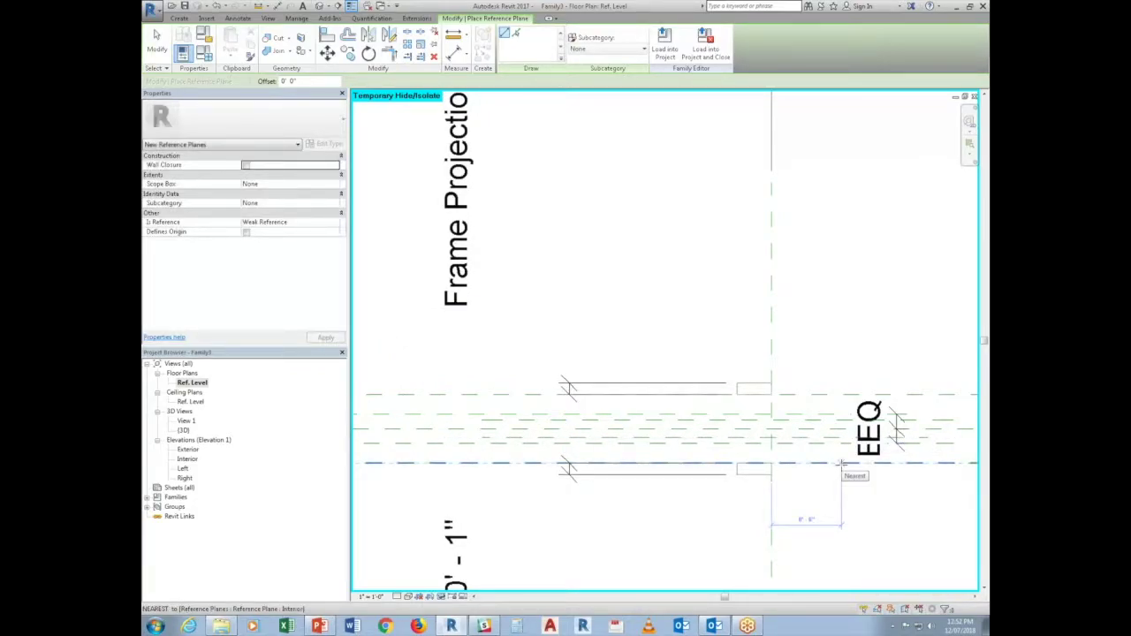
key("Escape")
key("Escape")
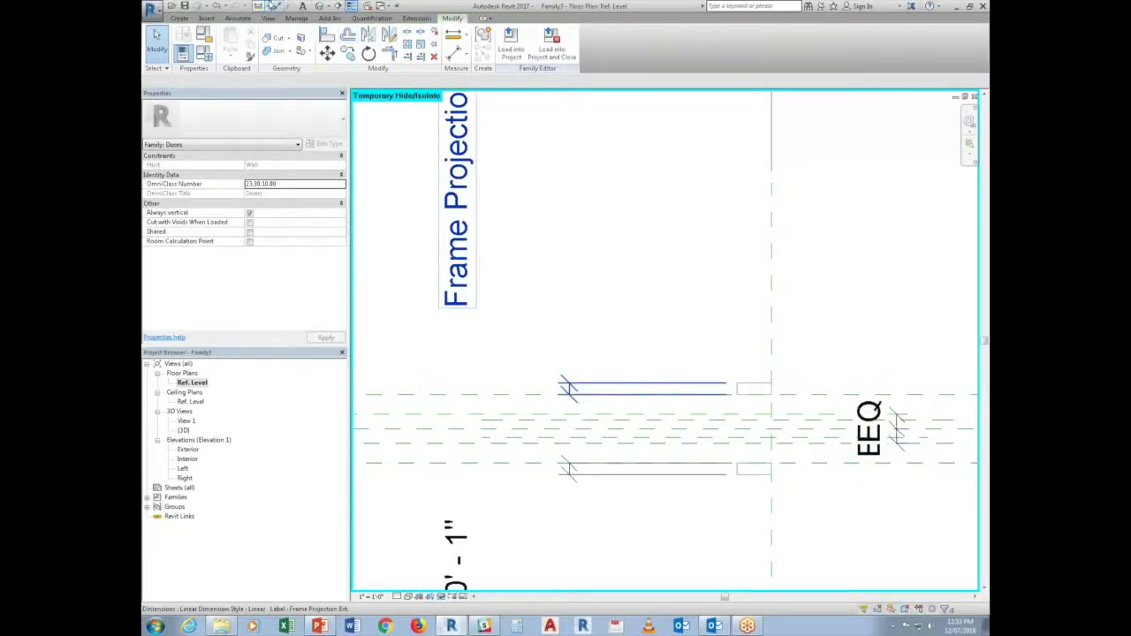
Add aligned dimensions from the wall centreline plane to the two new inner reference planes
left_click(276, 6)
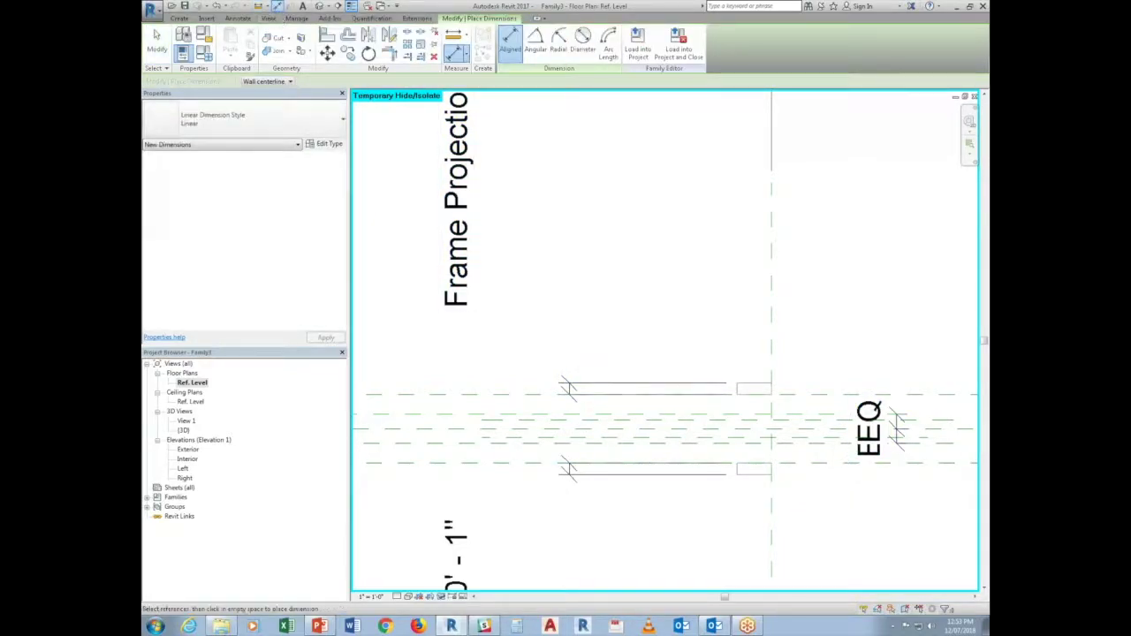
left_click(804, 428)
left_click(700, 431)
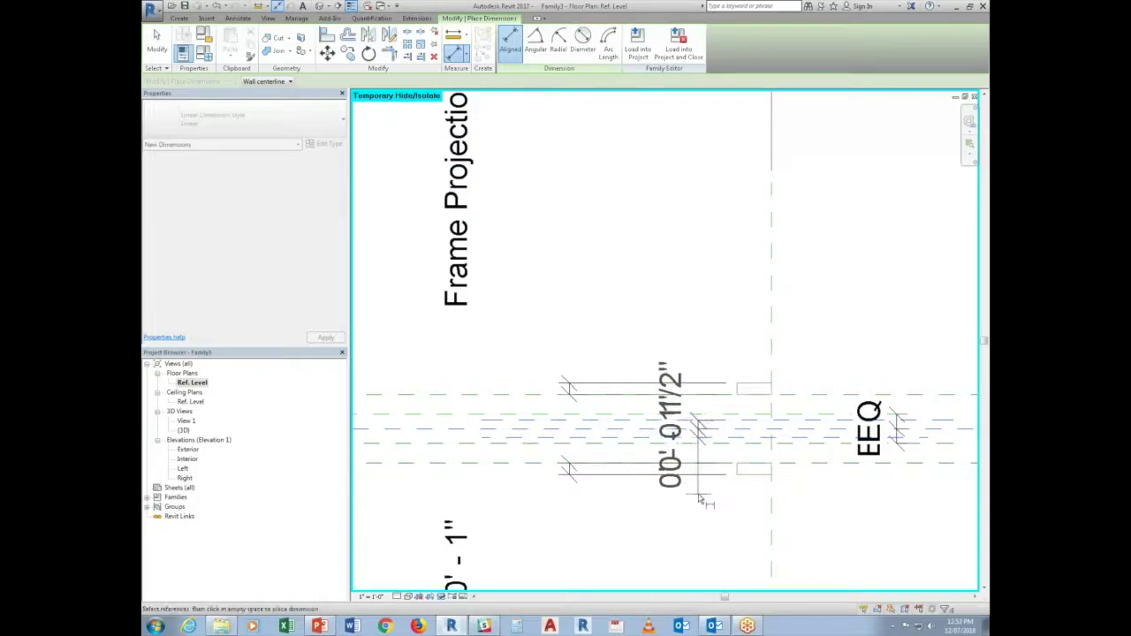
key("Escape")
key("Escape")
Set the distance from the centreline to each of the two inner reference planes to 1/2"
left_click(790, 427)
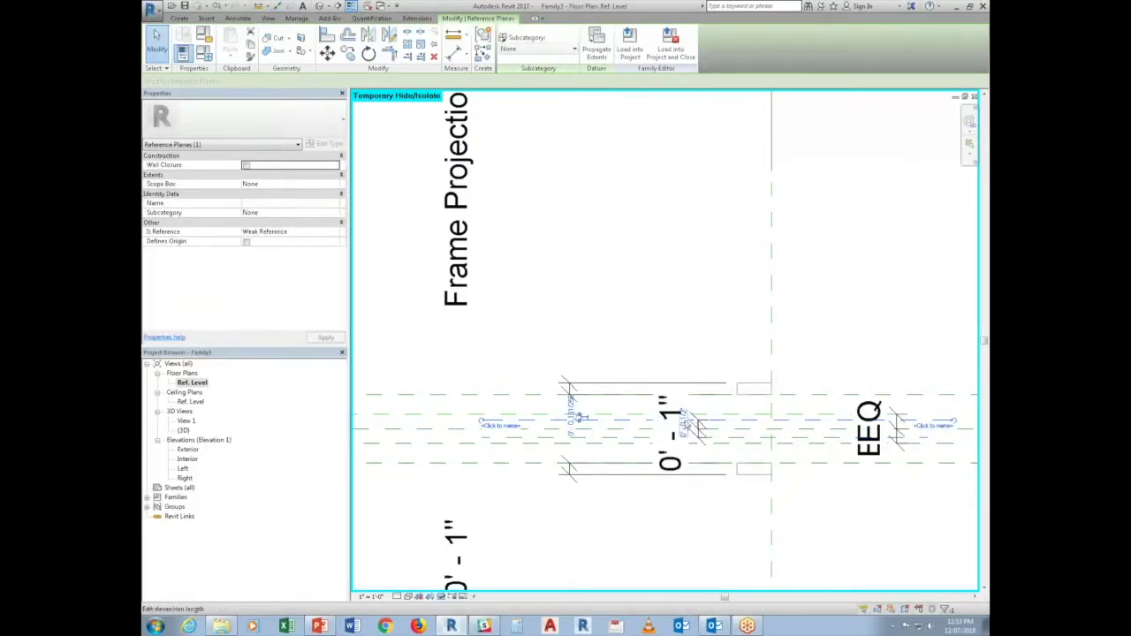
left_click(676, 425)
type("1")
key("Return")
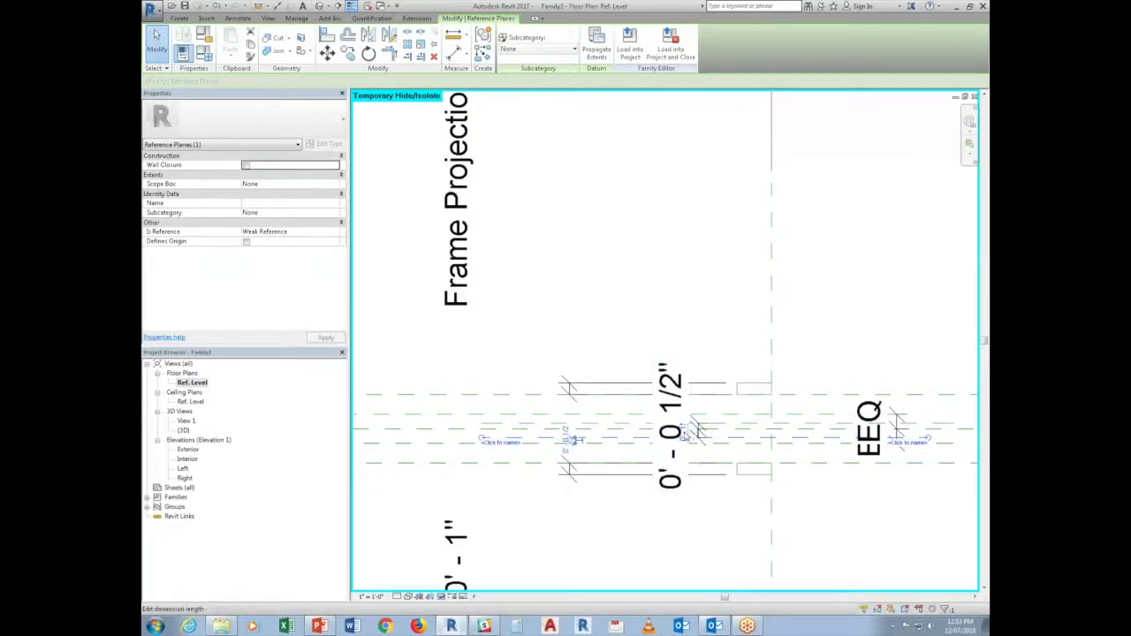
left_click(671, 432)
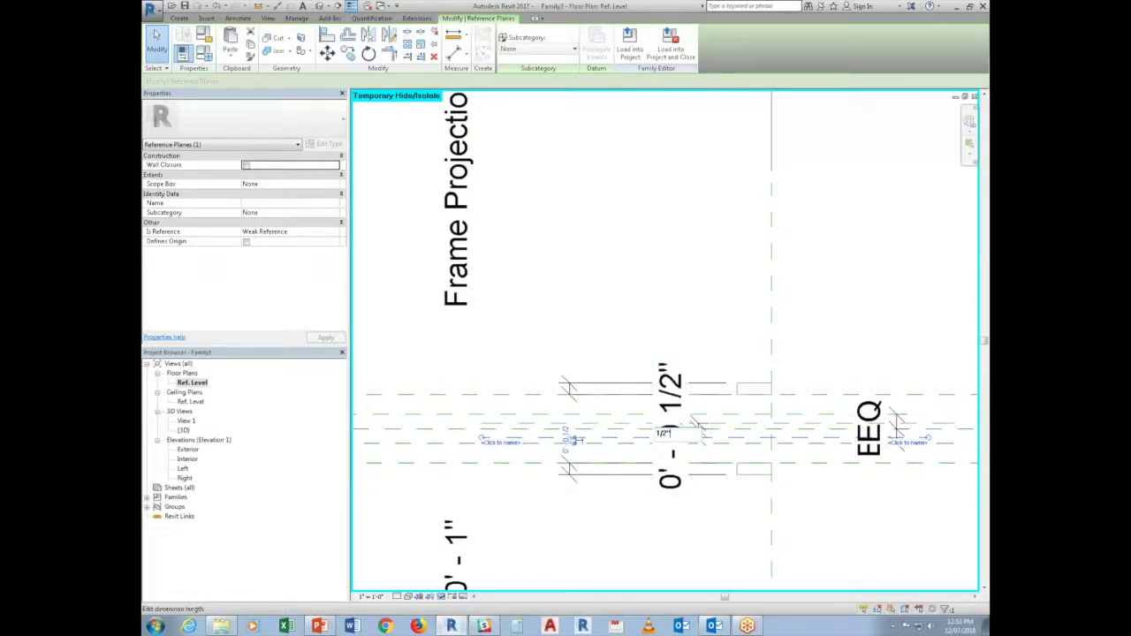
key("Escape")
left_click(379, 139)
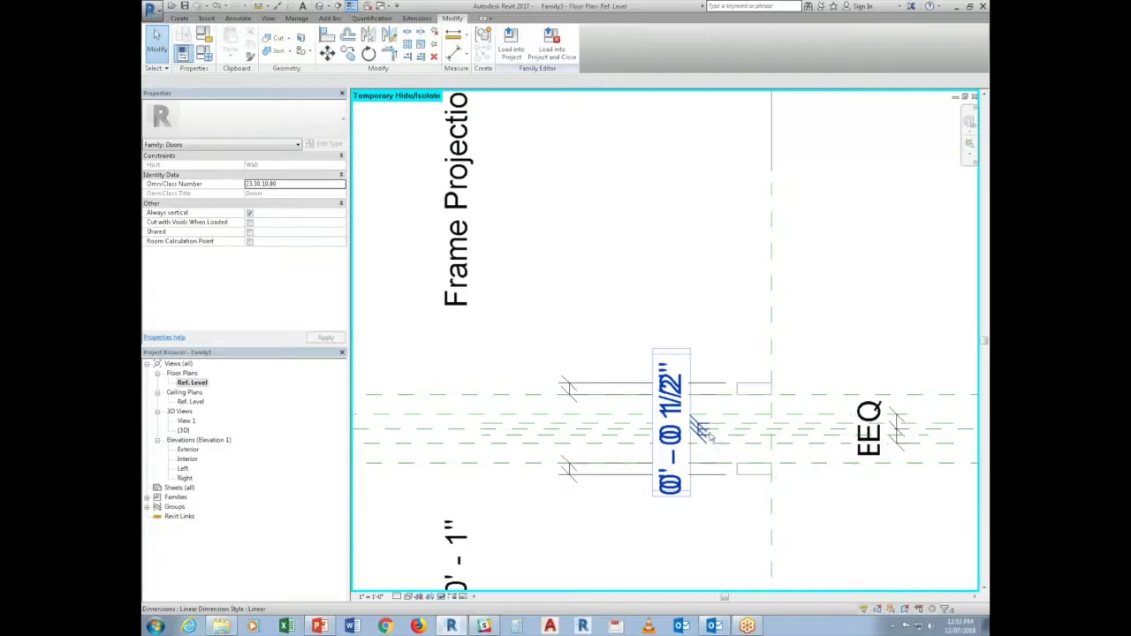
Make the two inner planes' offsets equal with EQ and dimension the overall distance between these planes
left_click(702, 432)
left_click(627, 428)
key("d")
key("i")
left_click(540, 424)
left_click(455, 325)
key("Escape")
Label the overall dimension between the inner reference planes with the Thickness parameter
left_click(434, 407)
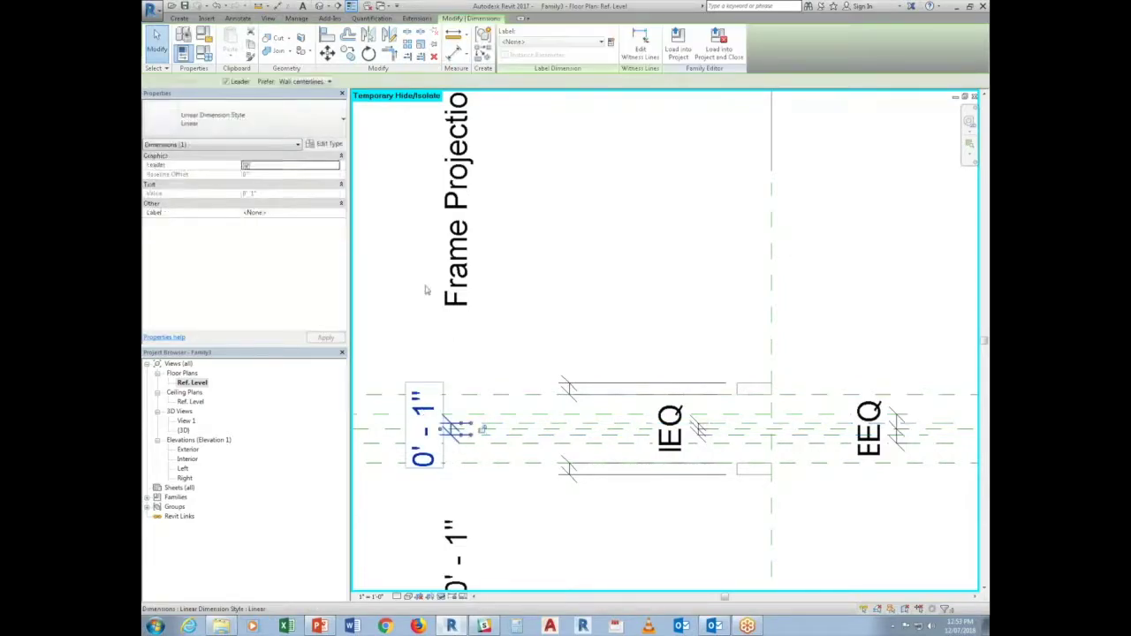
left_click(552, 42)
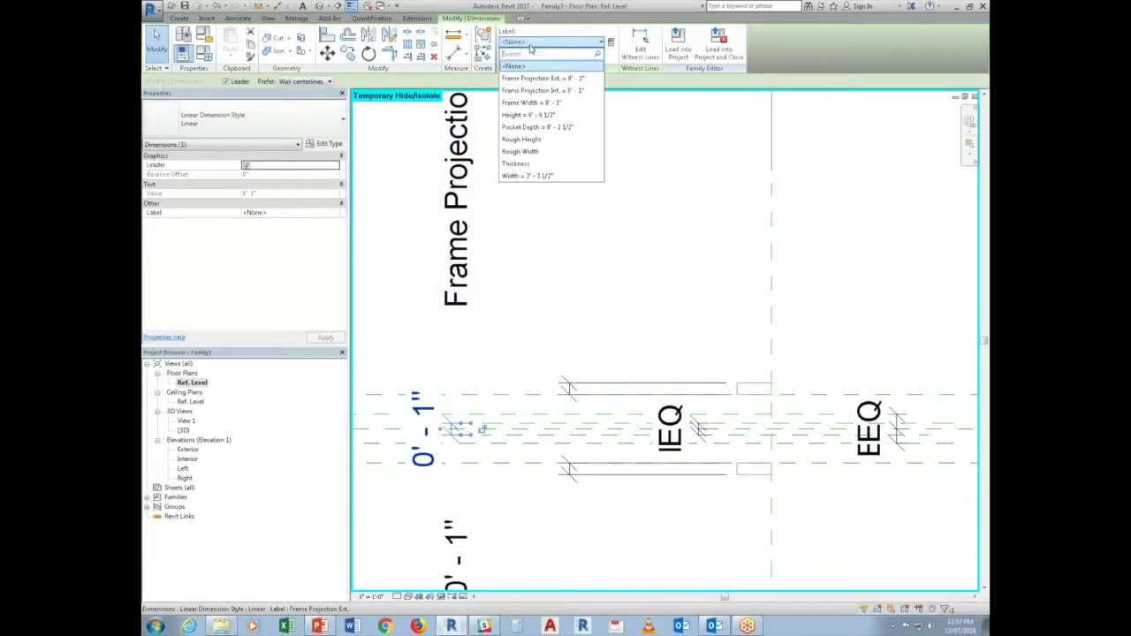
left_click(517, 164)
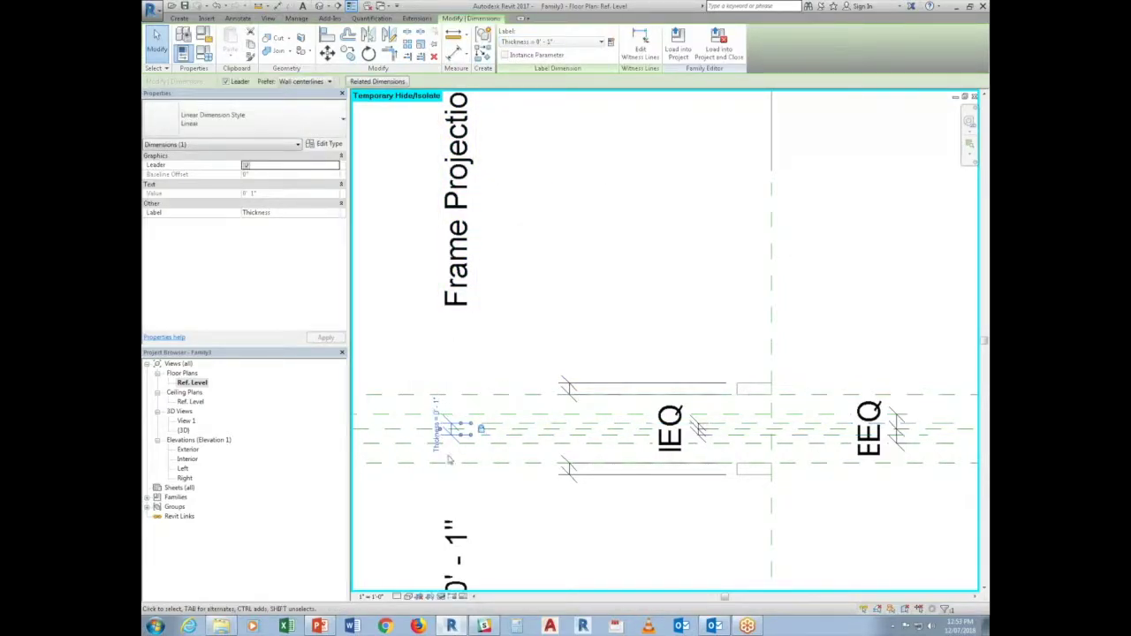
Set the Thickness parameter to 1 3/4" in the family types and apply it
left_click(203, 53)
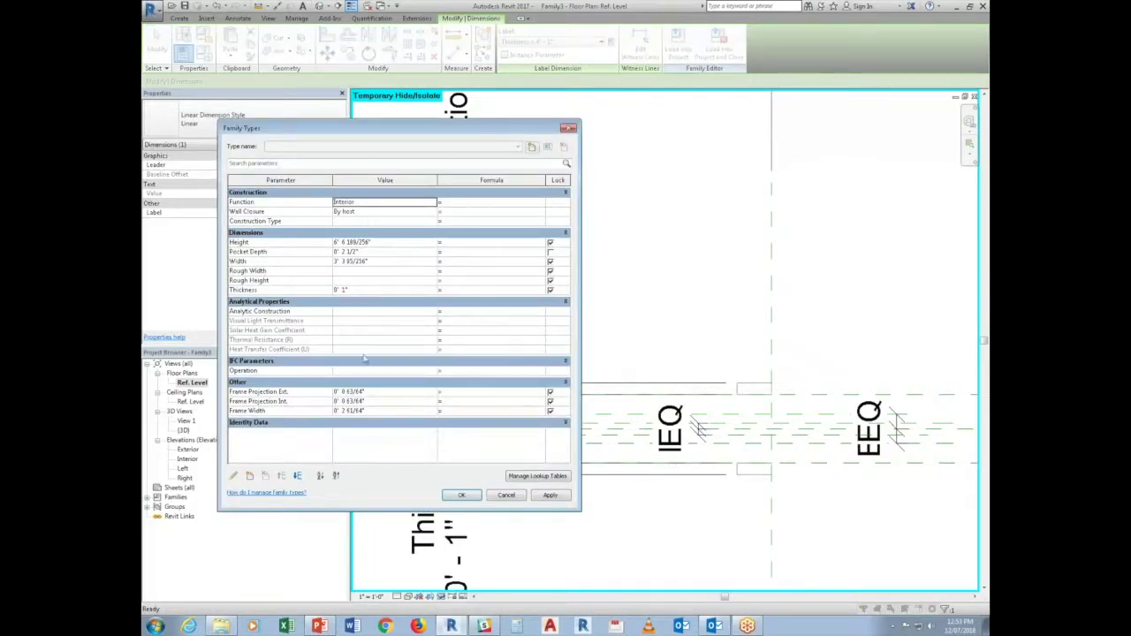
left_click(356, 290)
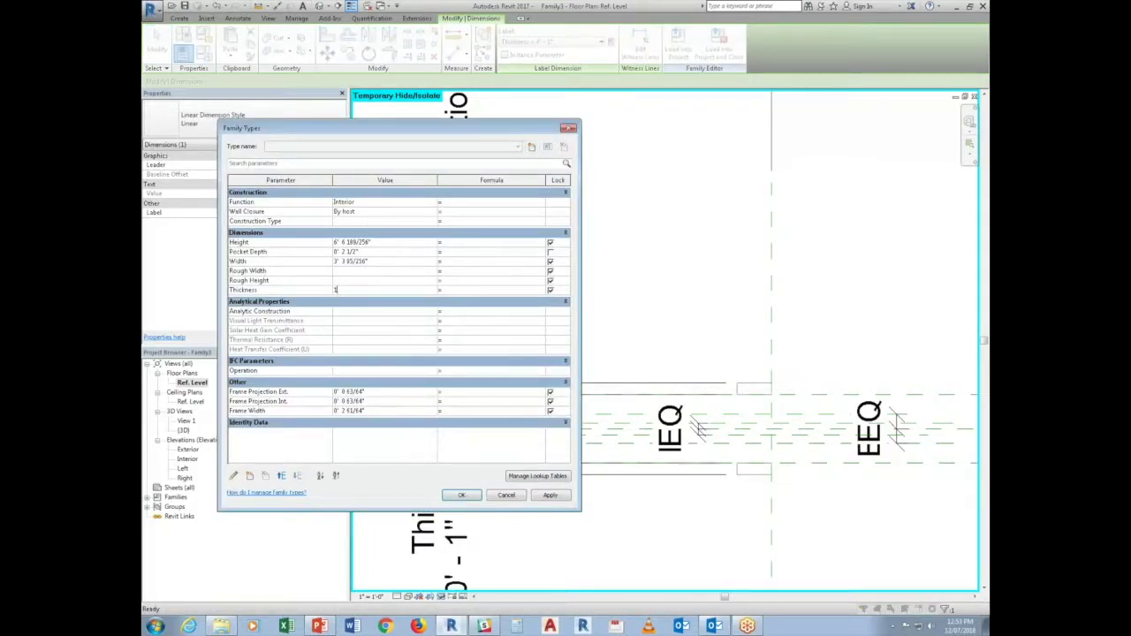
type("1 3/4")
key("Tab")
left_click(460, 496)
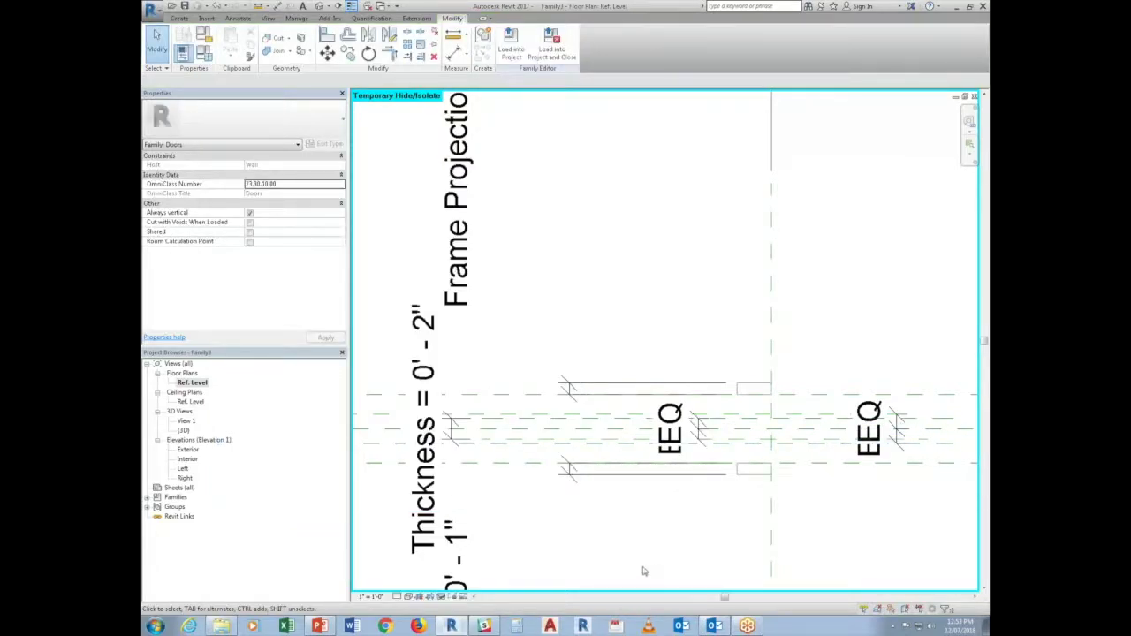
Draw a short vertical reference plane across the wall between the opening's left edge plane and its centre plane
scroll(582, 475, "down", 1)
scroll(582, 474, "down", 1)
scroll(692, 530, "up", 2)
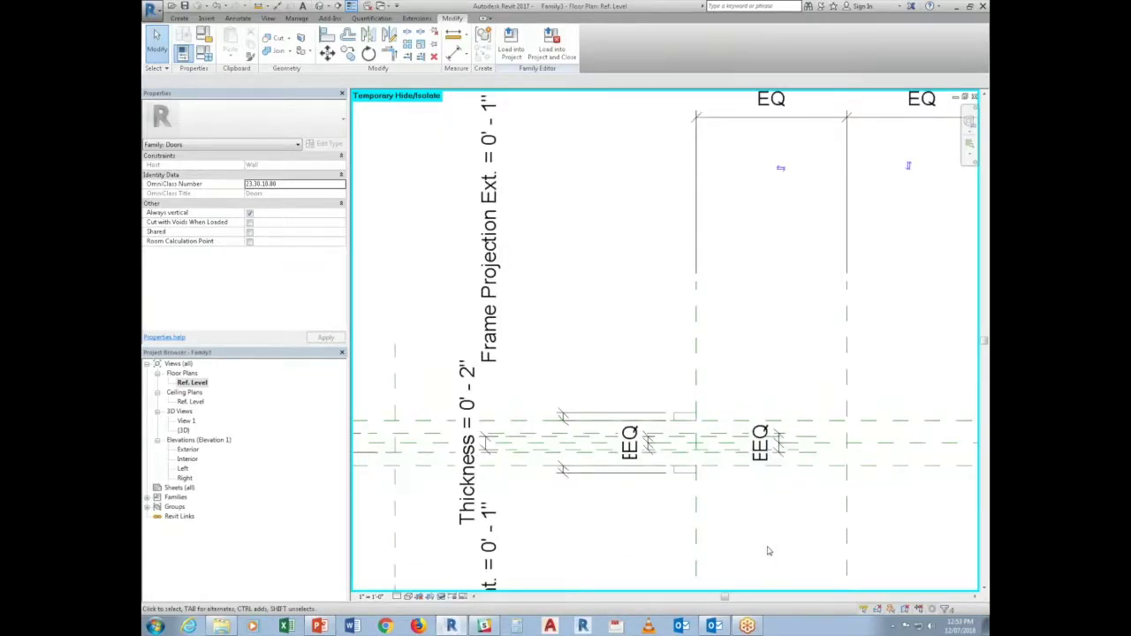
left_click(181, 18)
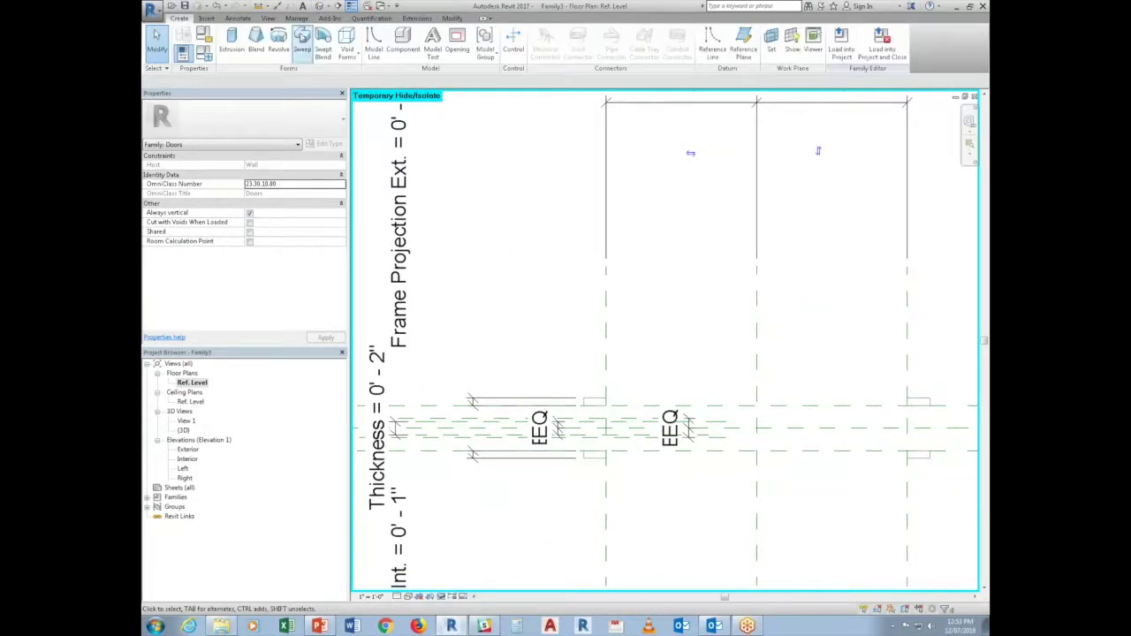
left_click(745, 39)
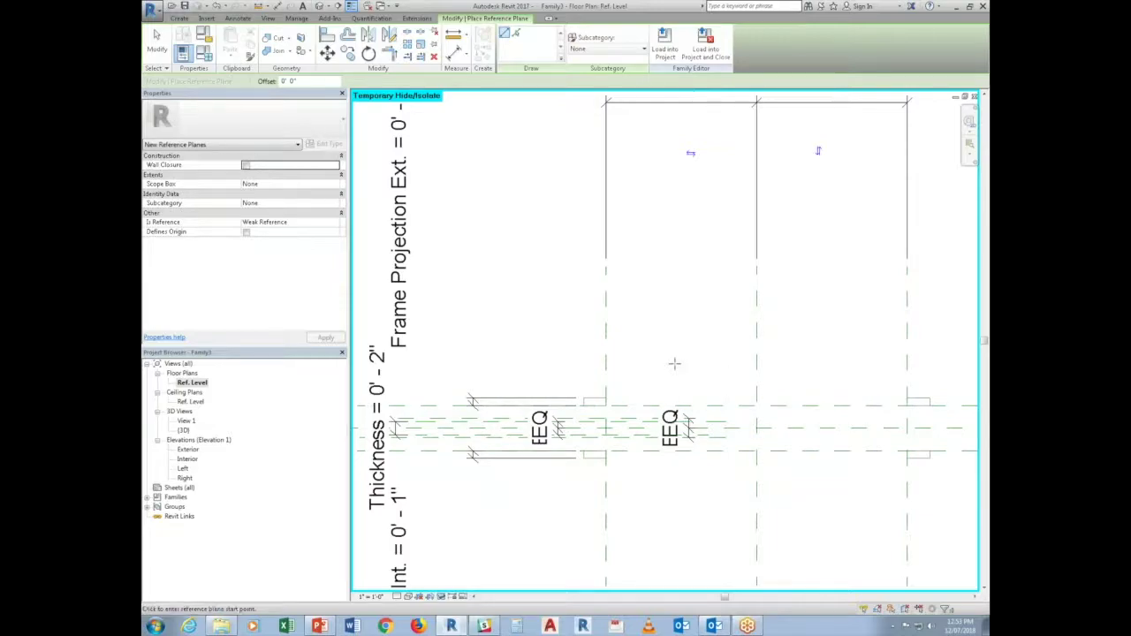
left_click(654, 363)
left_click(655, 495)
key("Escape")
key("Escape")
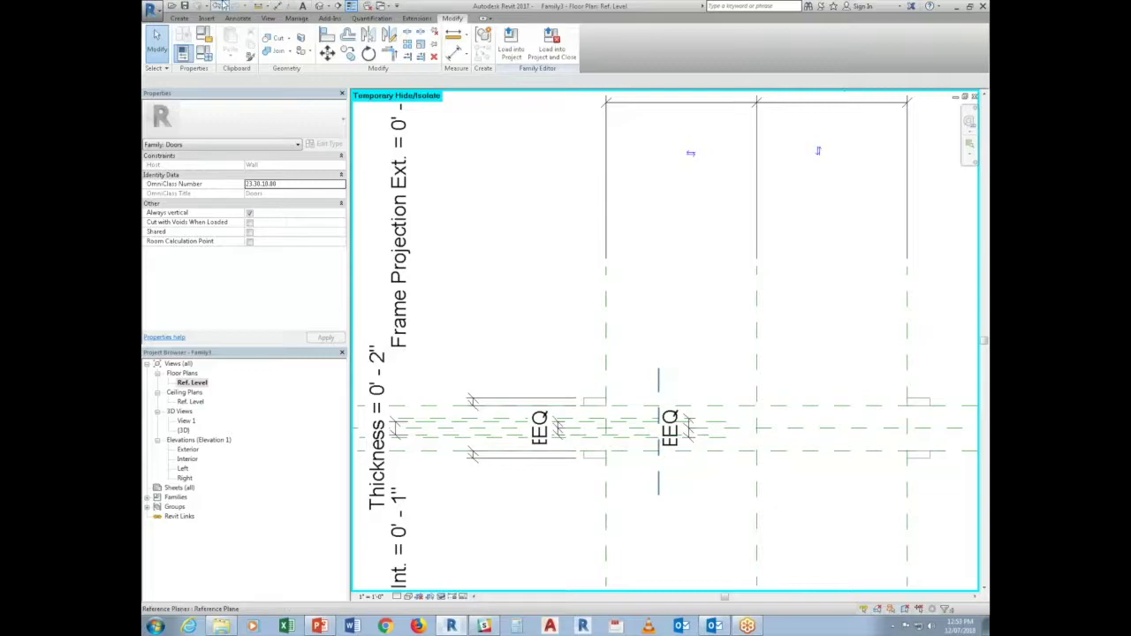
Dimension the distance from the opening's right edge plane to the new vertical reference plane
left_click(288, 6)
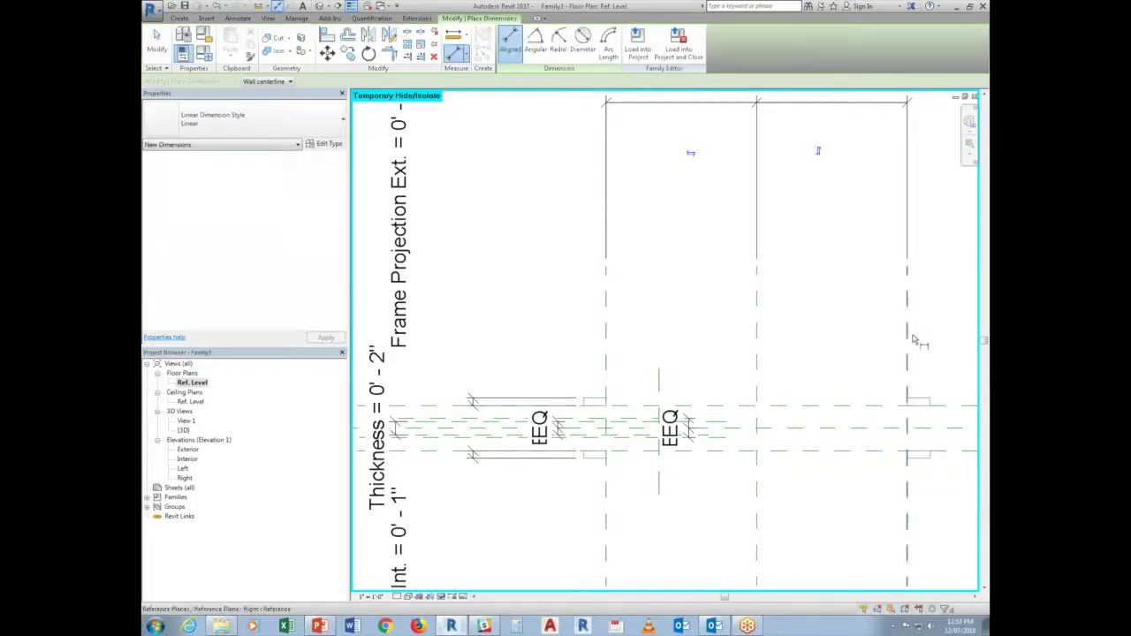
left_click(907, 340)
left_click(658, 380)
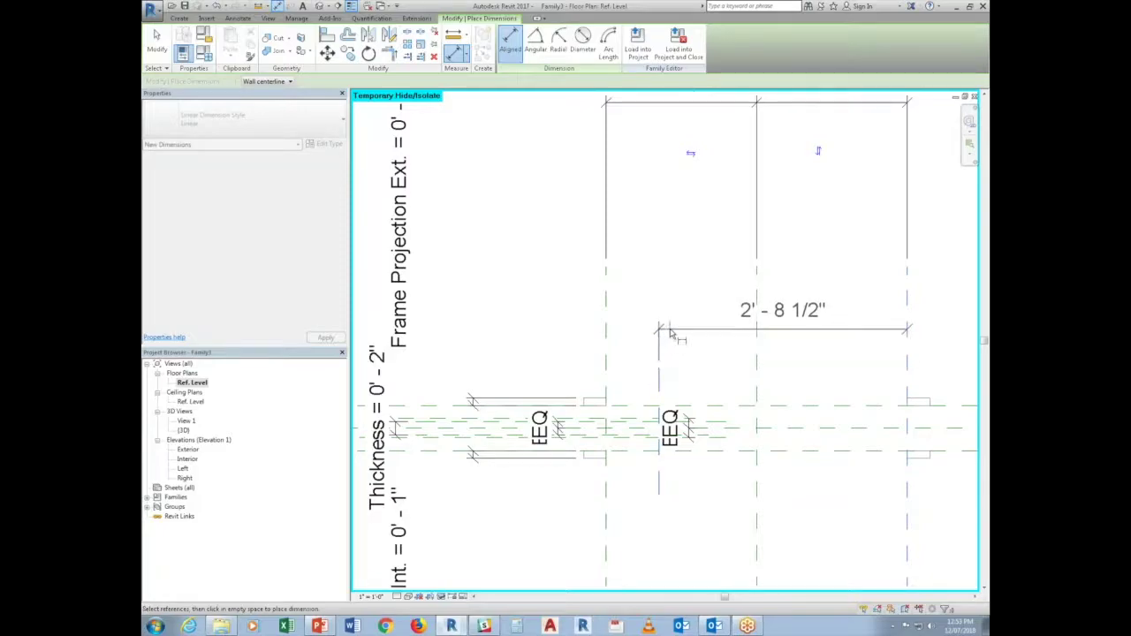
left_click(662, 325)
key("Escape")
key("Escape")
Label the new dimension with a new type family parameter named Opening Offset
left_click(662, 380)
left_click(747, 324)
left_click(611, 42)
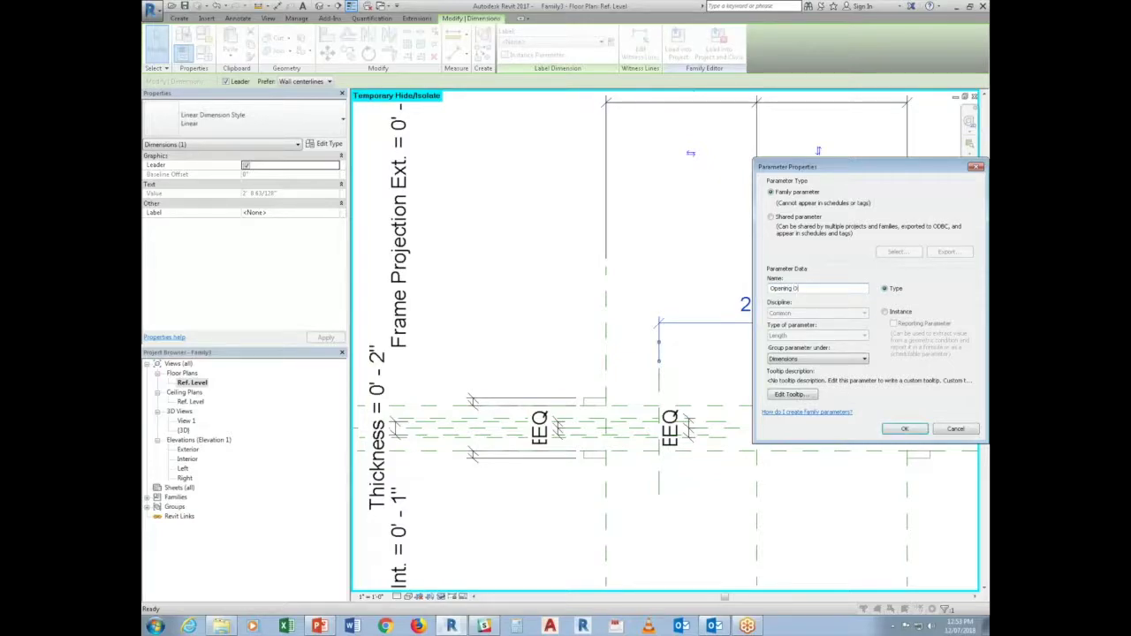
key("Return")
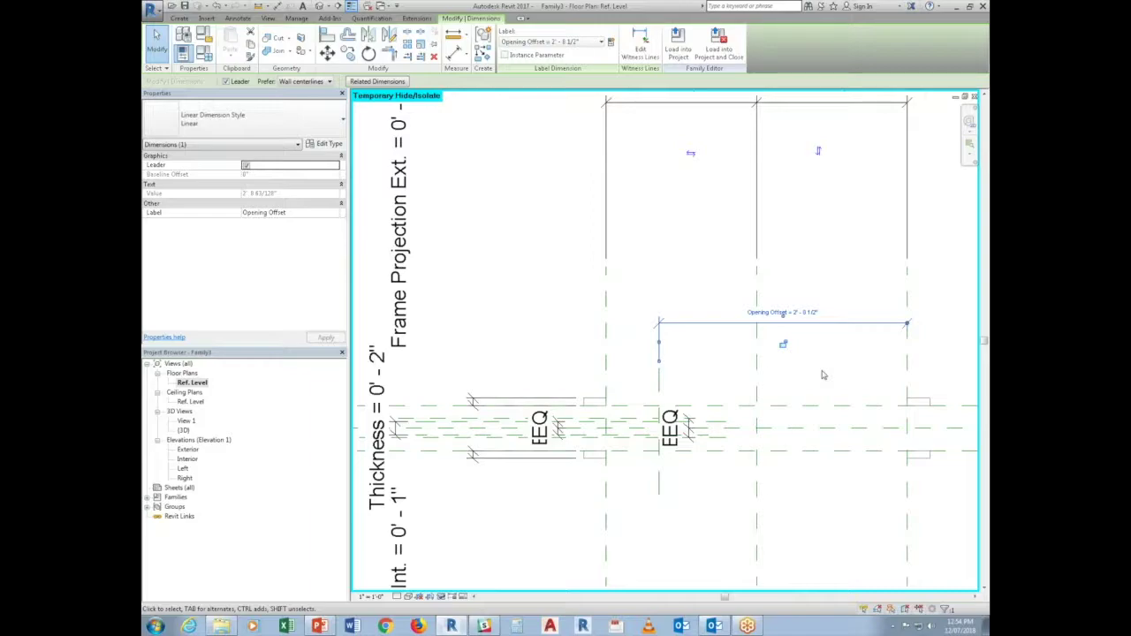
Copy the new vertical reference plane 3' 3.5" horizontally towards the pocket side
scroll(681, 522, "up", 2)
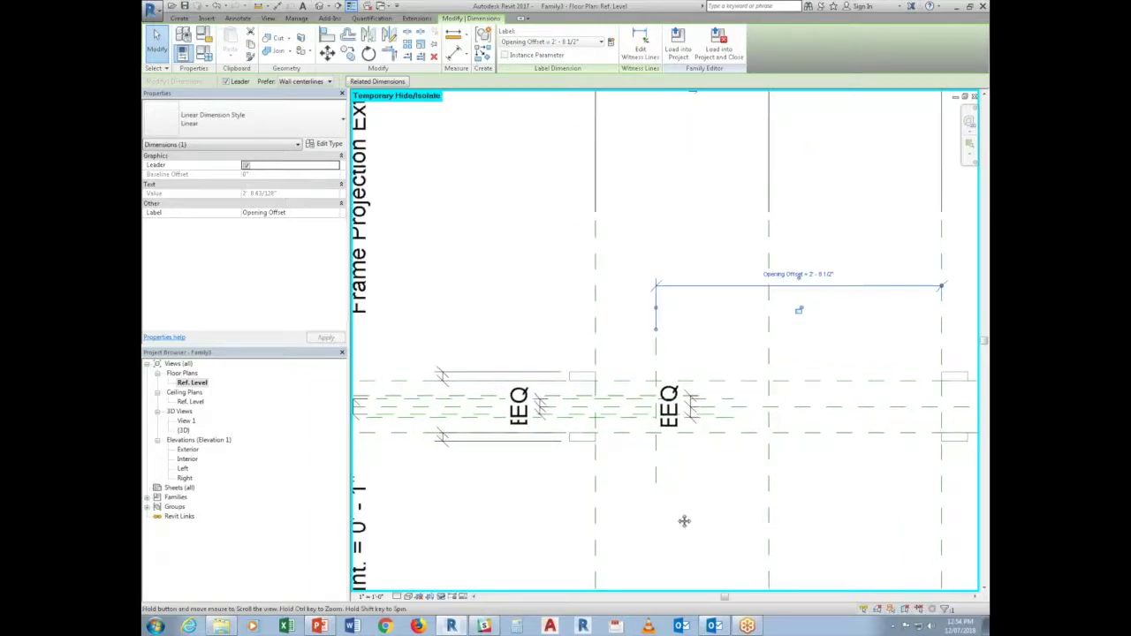
key("Escape")
left_click(681, 450)
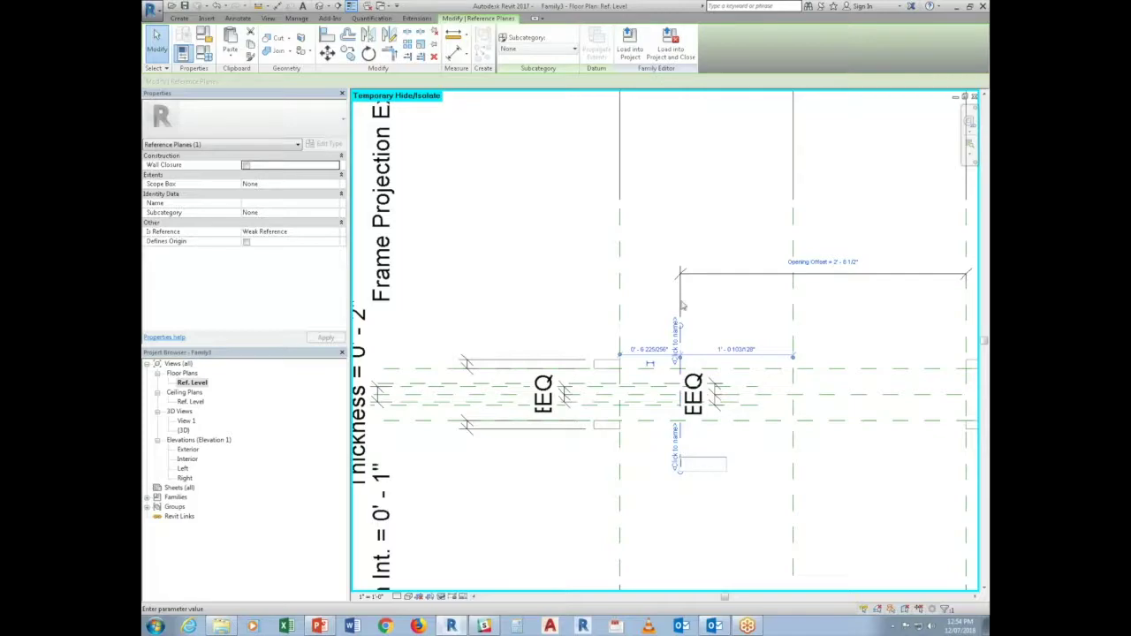
key("Escape")
scroll(644, 530, "down", 2)
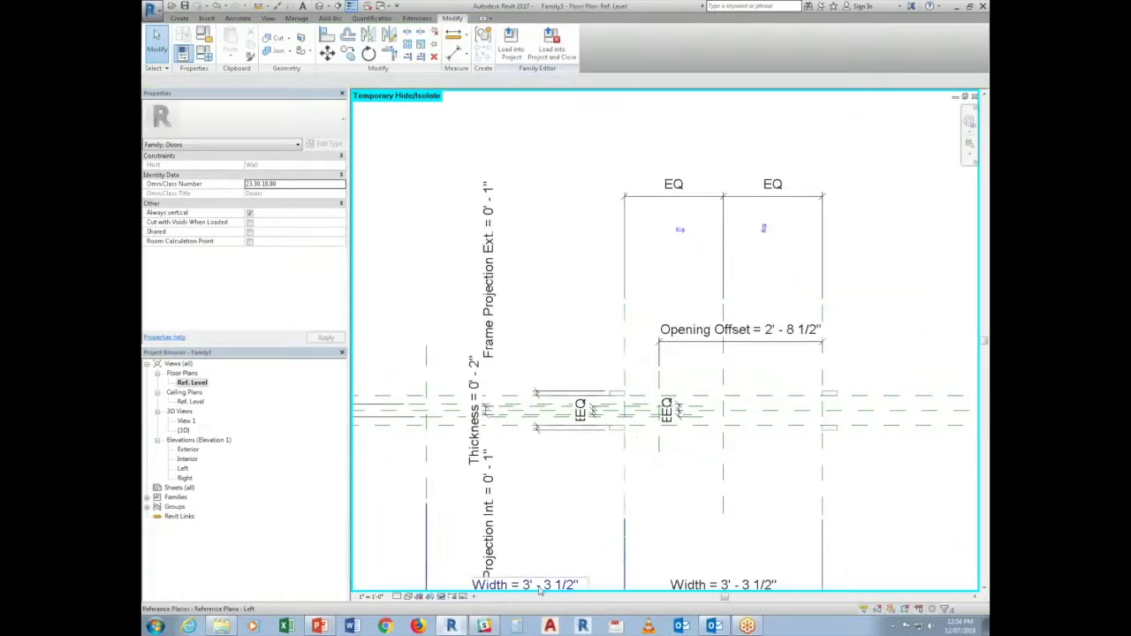
left_click(659, 435)
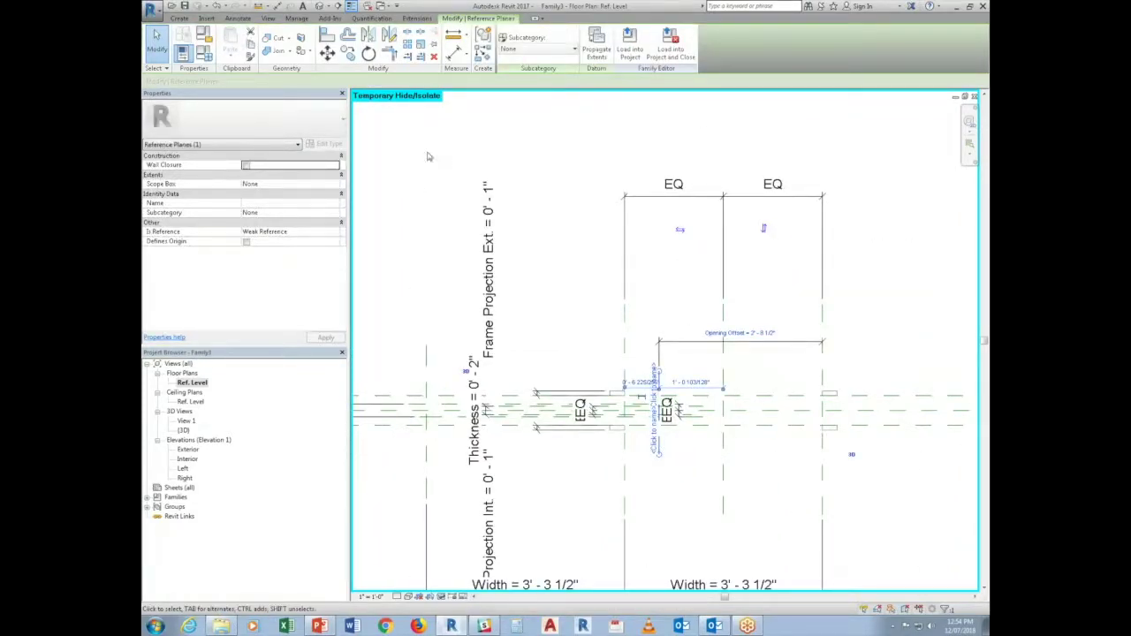
key("m")
key("v")
left_click(682, 476)
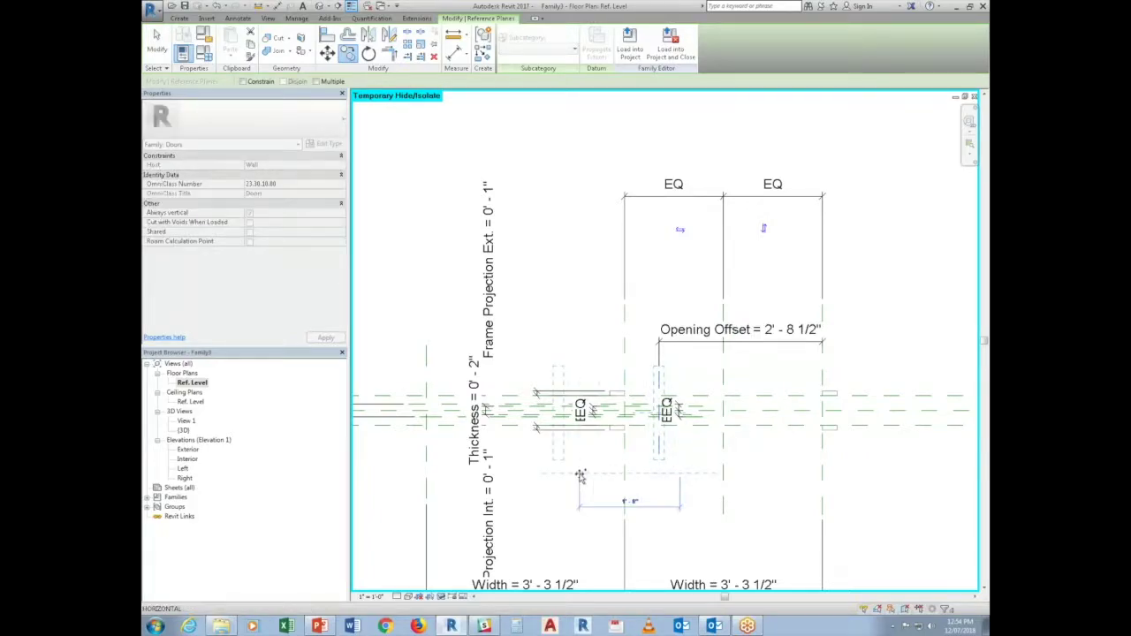
type("3 3.5\"")
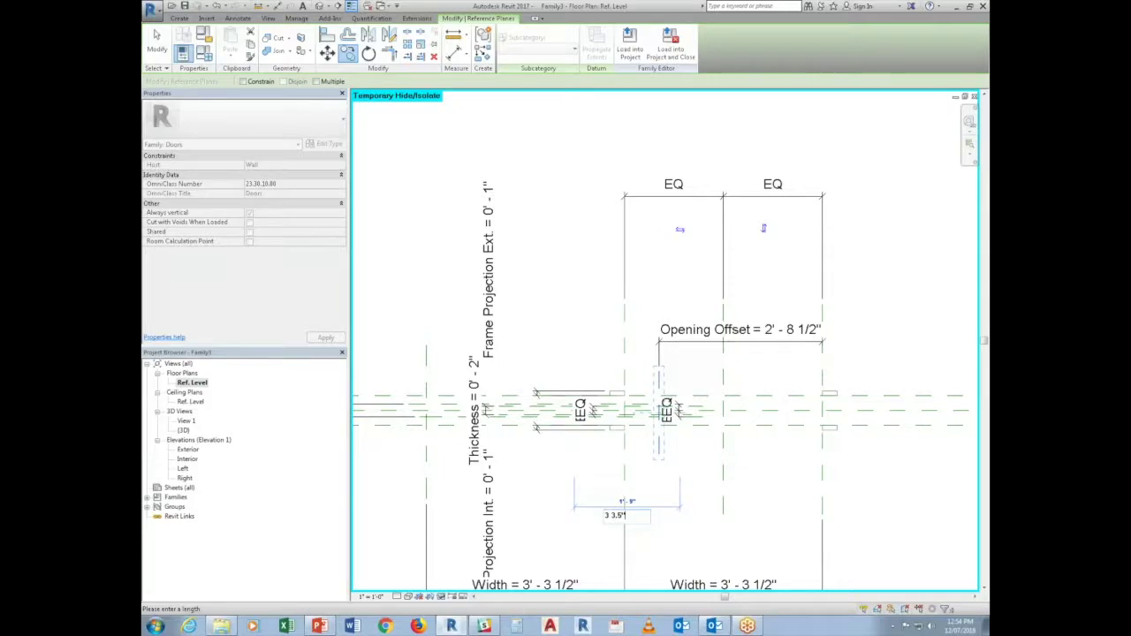
key("Return")
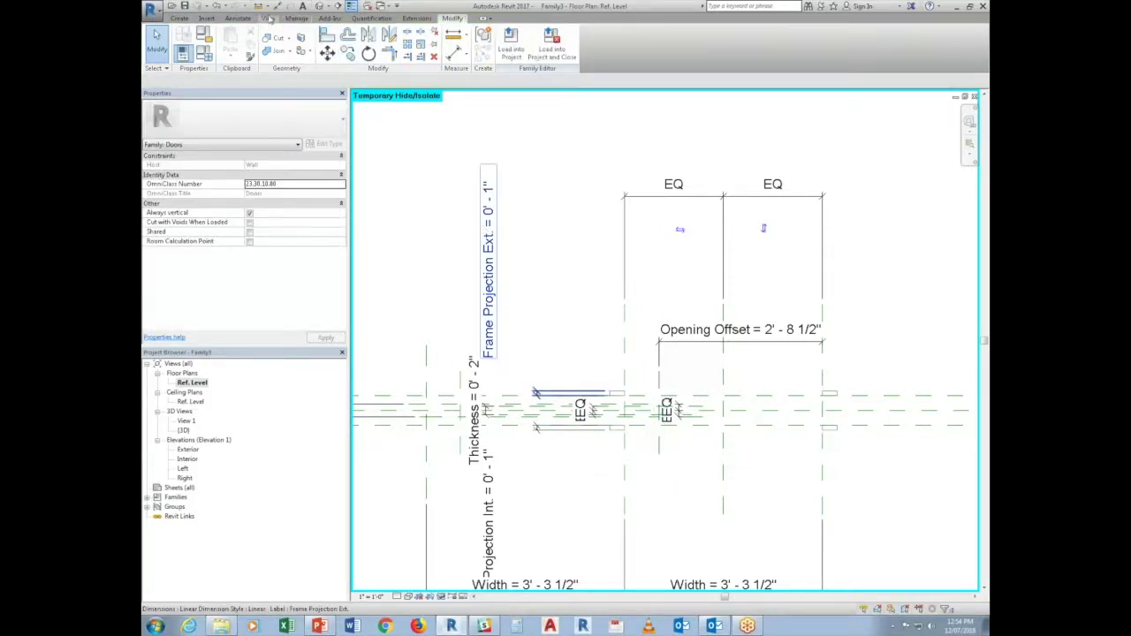
Dimension the distance between the vertical reference plane and its copy, and label it with the Width parameter
left_click(453, 53)
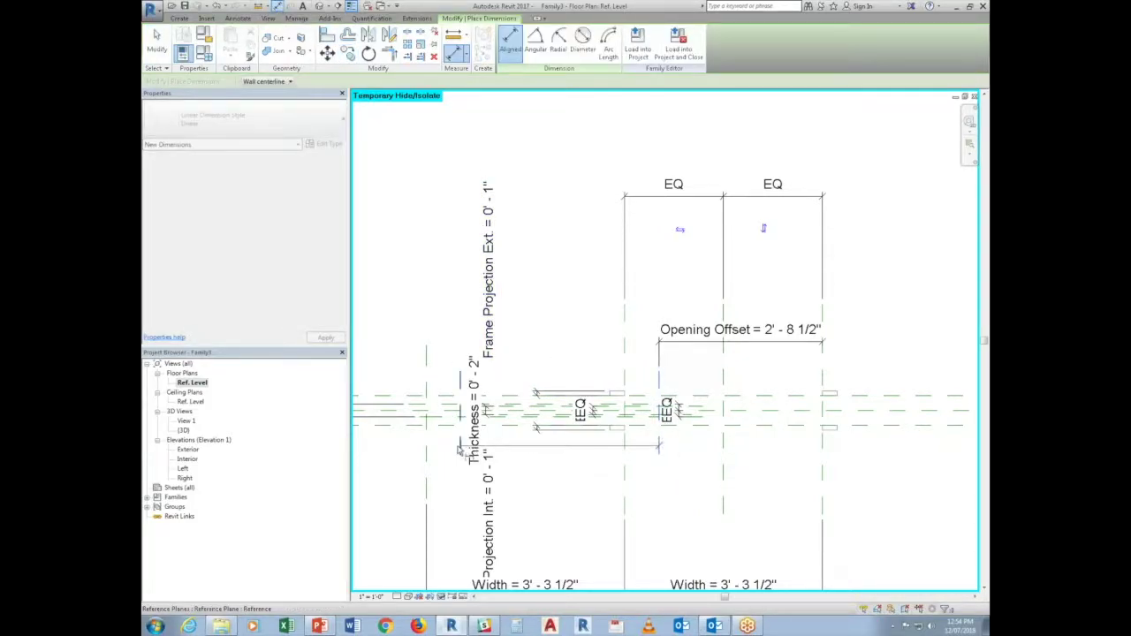
left_click(481, 342)
key("Escape")
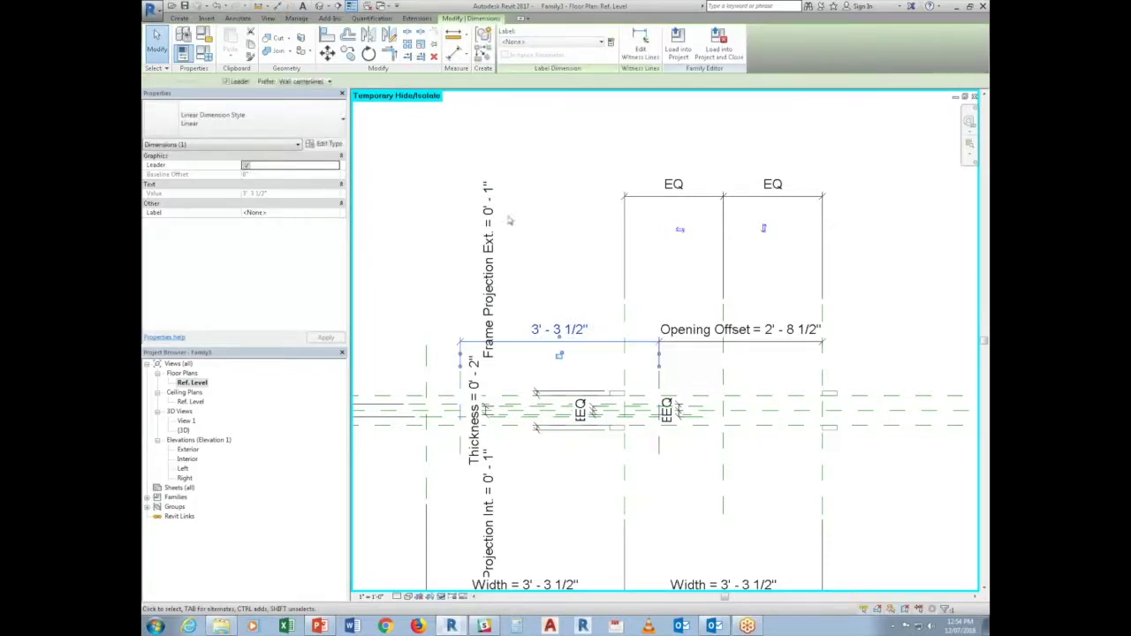
left_click(554, 41)
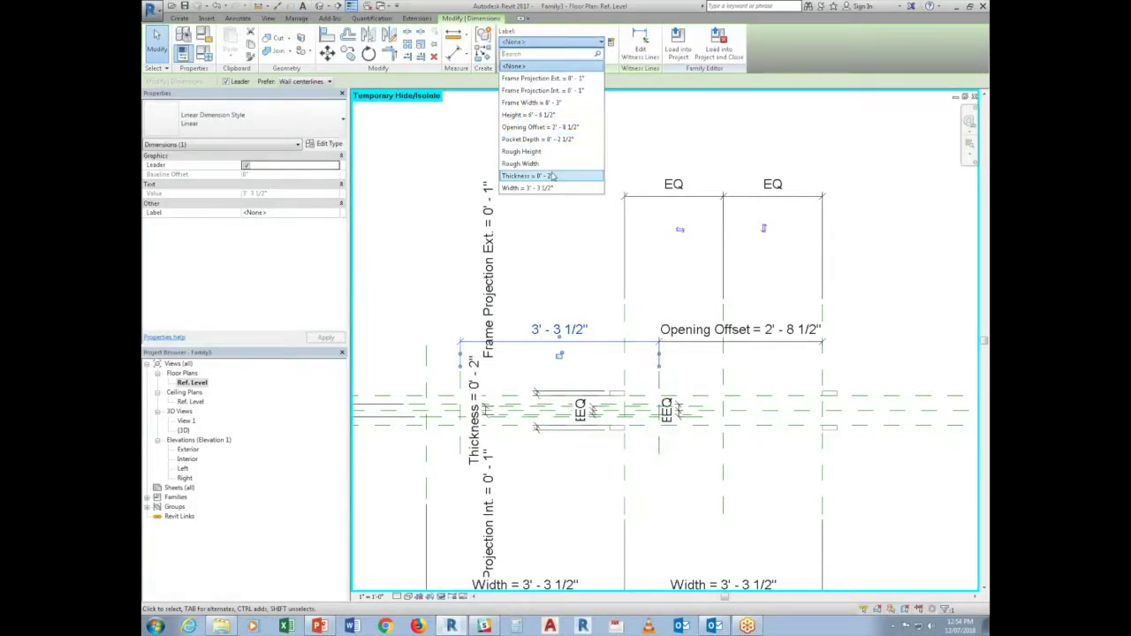
left_click(549, 188)
left_click(557, 250)
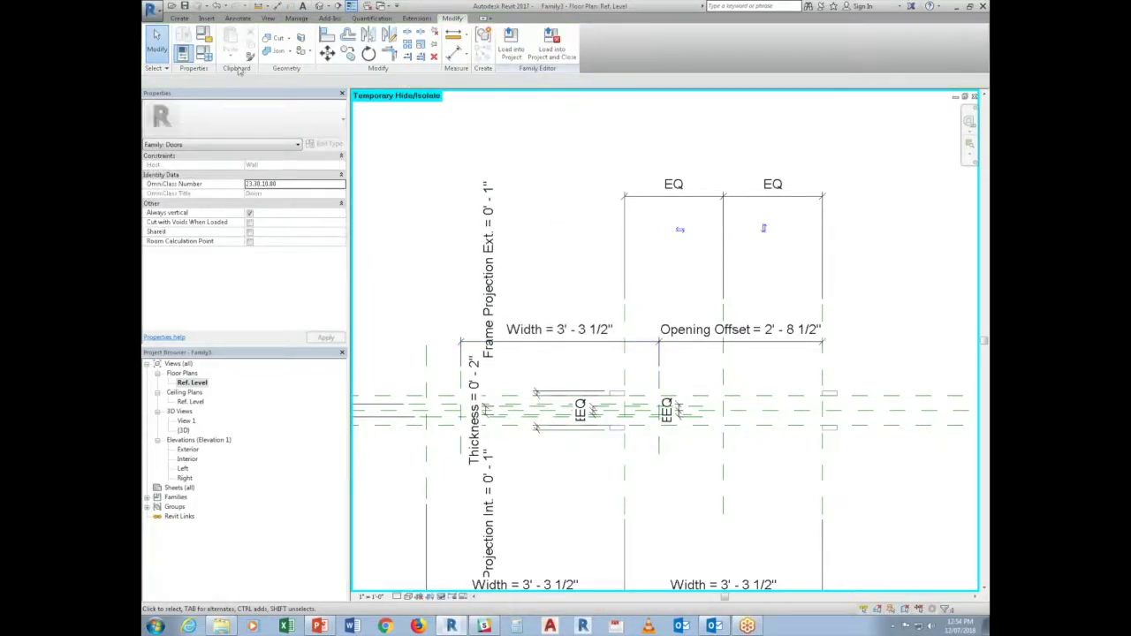
In the family types, set Width to 3' 3 1/2", Opening Offset to 2' 8" and Height to 6' 8"
left_click(205, 56)
left_click(351, 270)
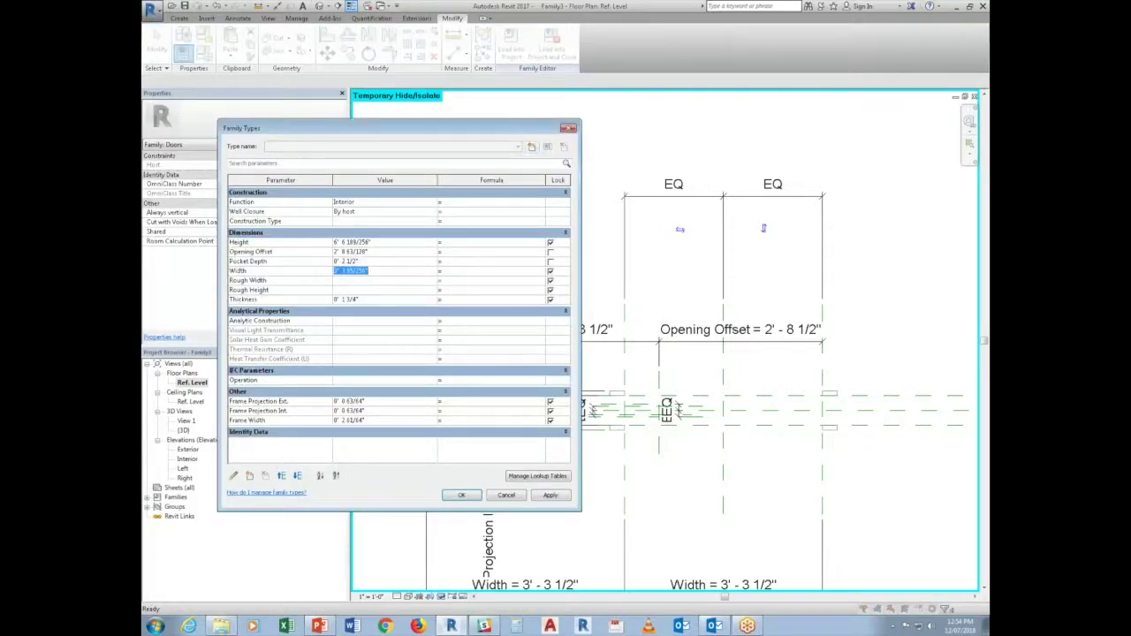
type("42")
key("Tab")
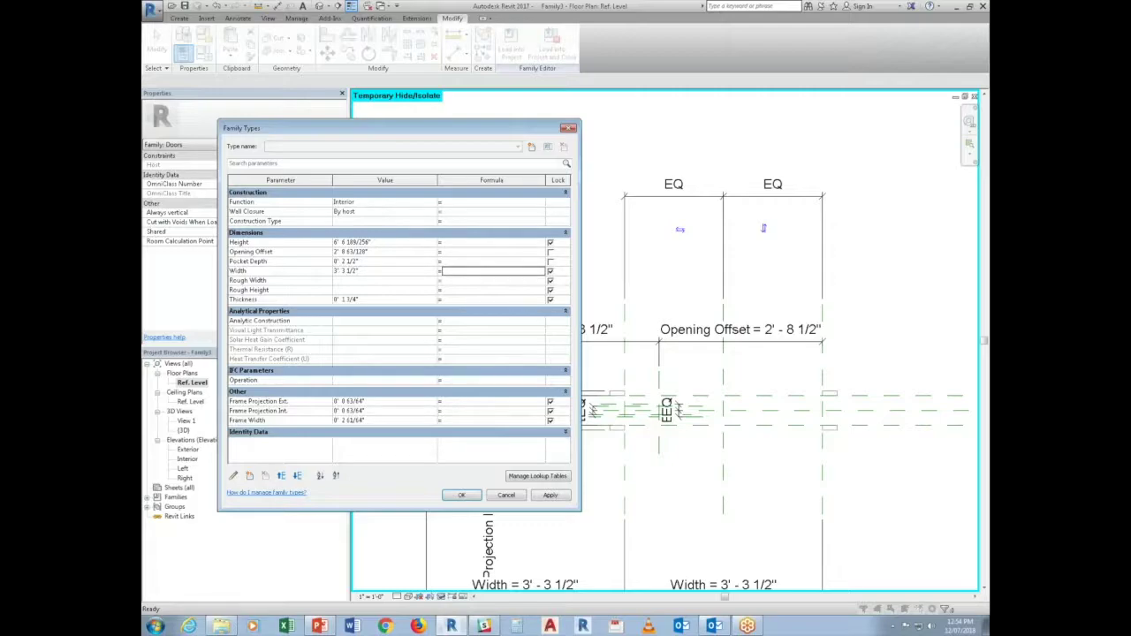
left_click(346, 252)
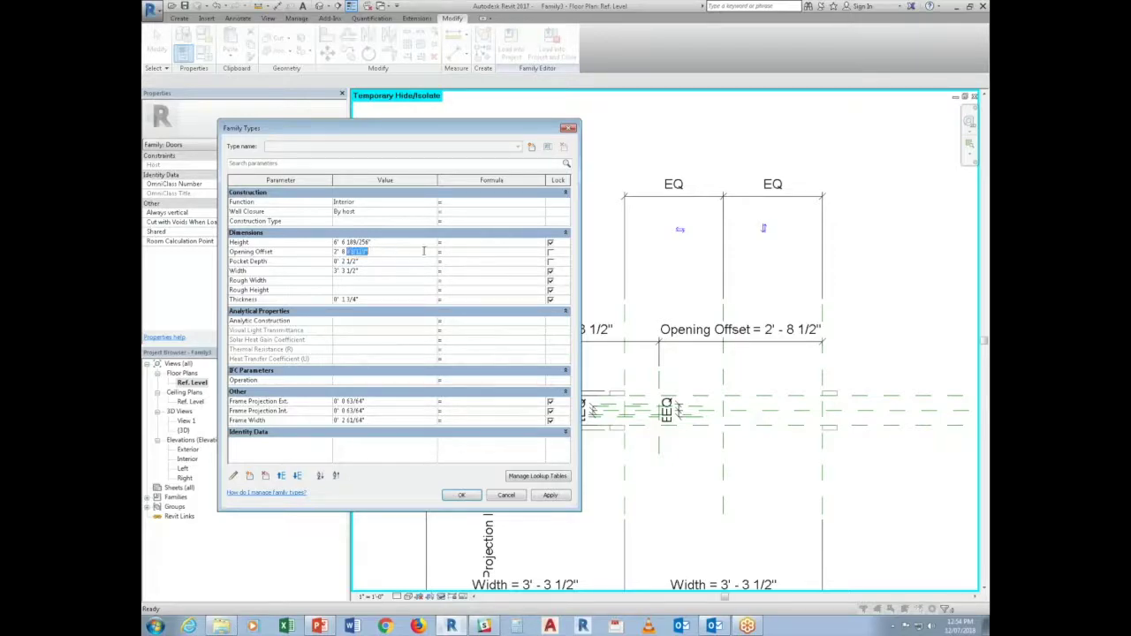
key("Tab")
left_click(357, 253)
left_click(352, 243)
double_click(342, 242)
type("6 8")
key("Tab")
Set both frame projections to 1" and Frame Width to 3", and accept the family type values
left_click(364, 401)
mouse_move(364, 401)
left_mouse_down()
mouse_move(343, 401)
mouse_move(356, 412)
left_mouse_up()
type("1\"1")
left_click(359, 420)
left_click_drag(365, 421, 347, 420)
type("3")
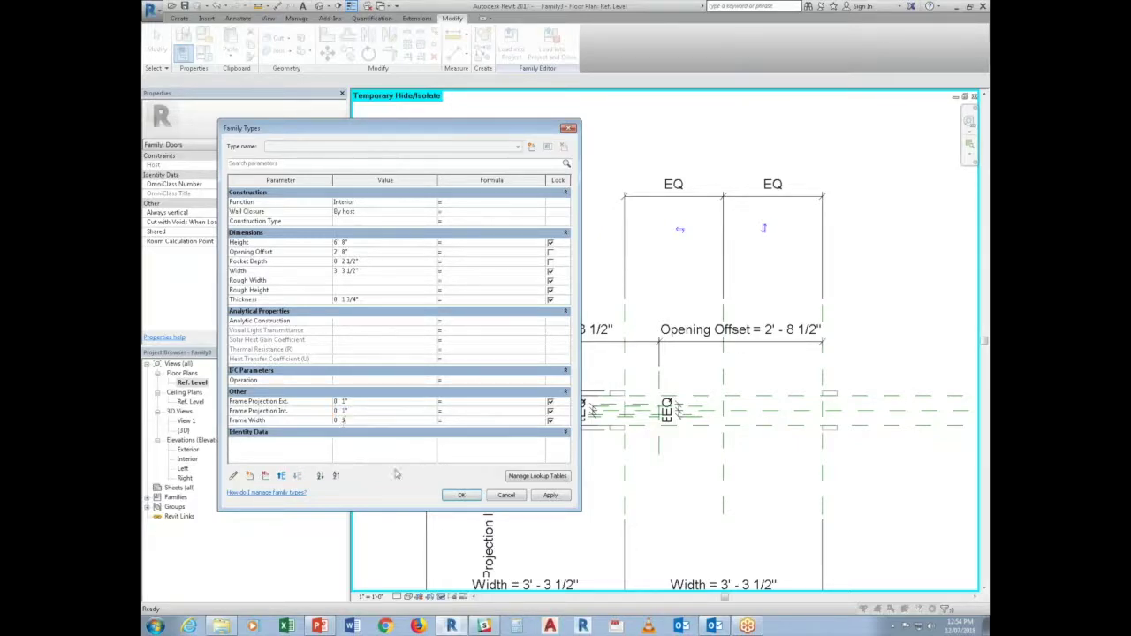
left_click(451, 494)
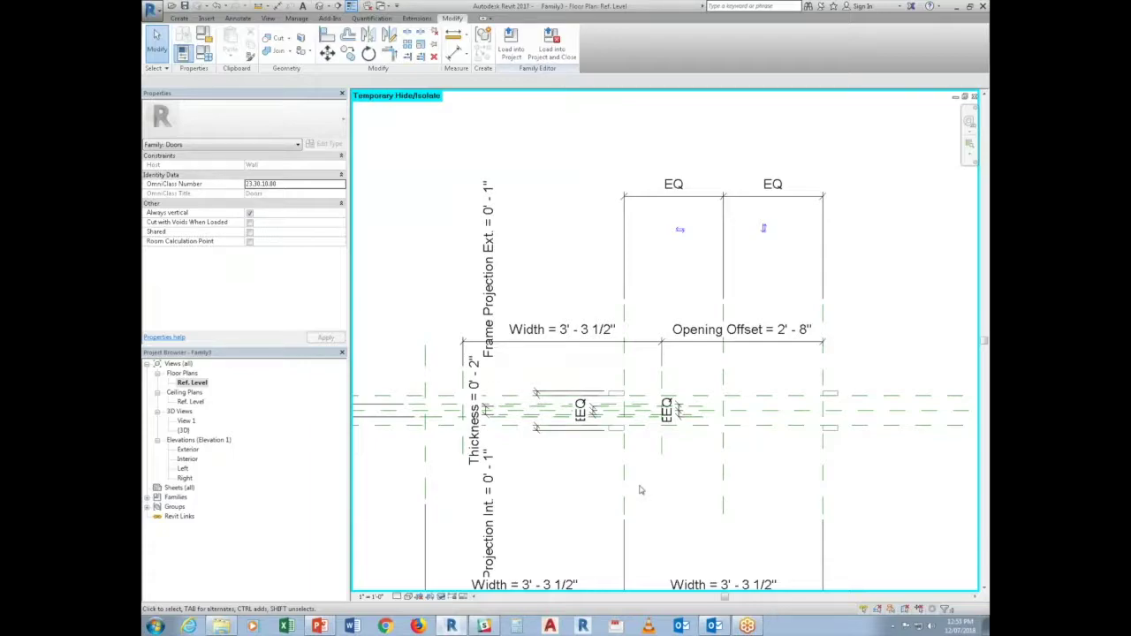
Start a solid extrusion for the door panel and pick sketch lines along the two Thickness reference planes
scroll(557, 400, "up", 2)
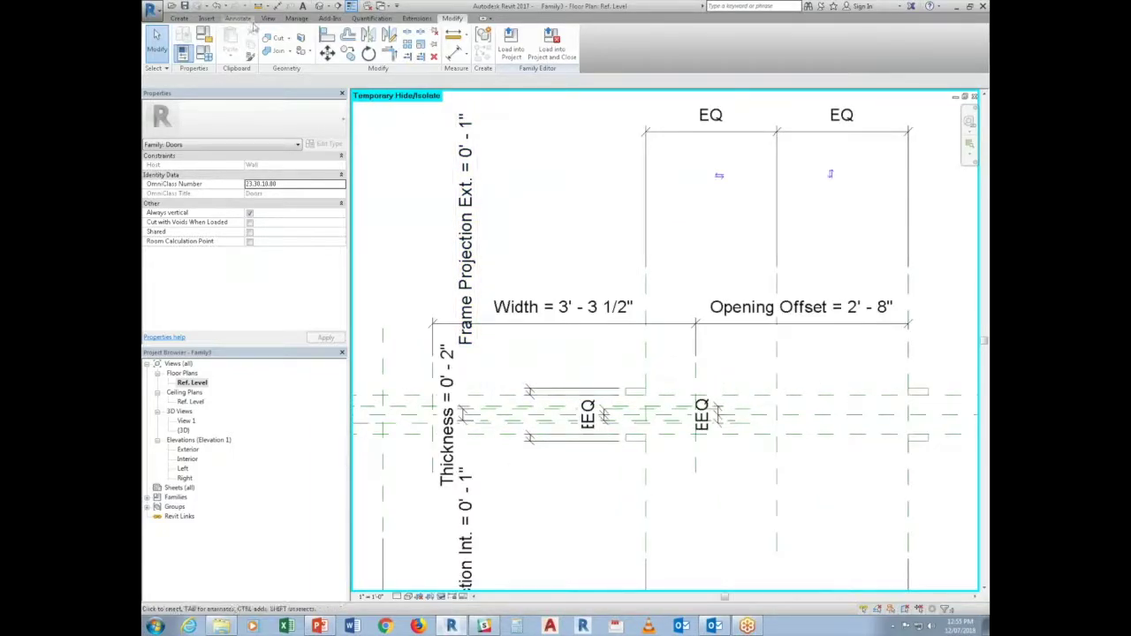
left_click(179, 18)
left_click(232, 44)
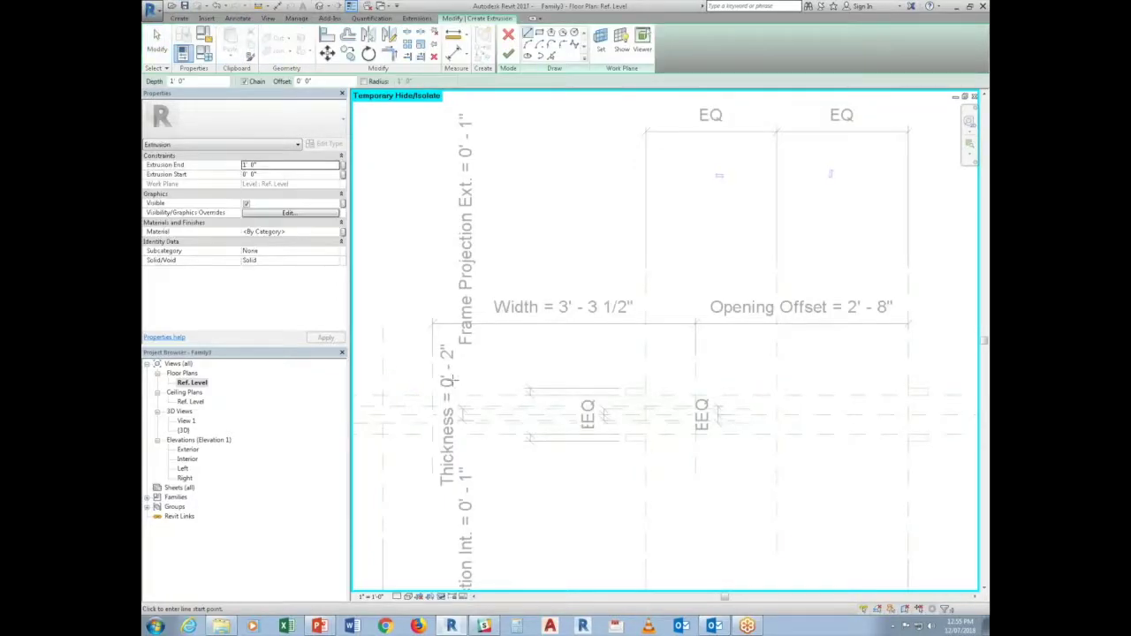
left_click(550, 54)
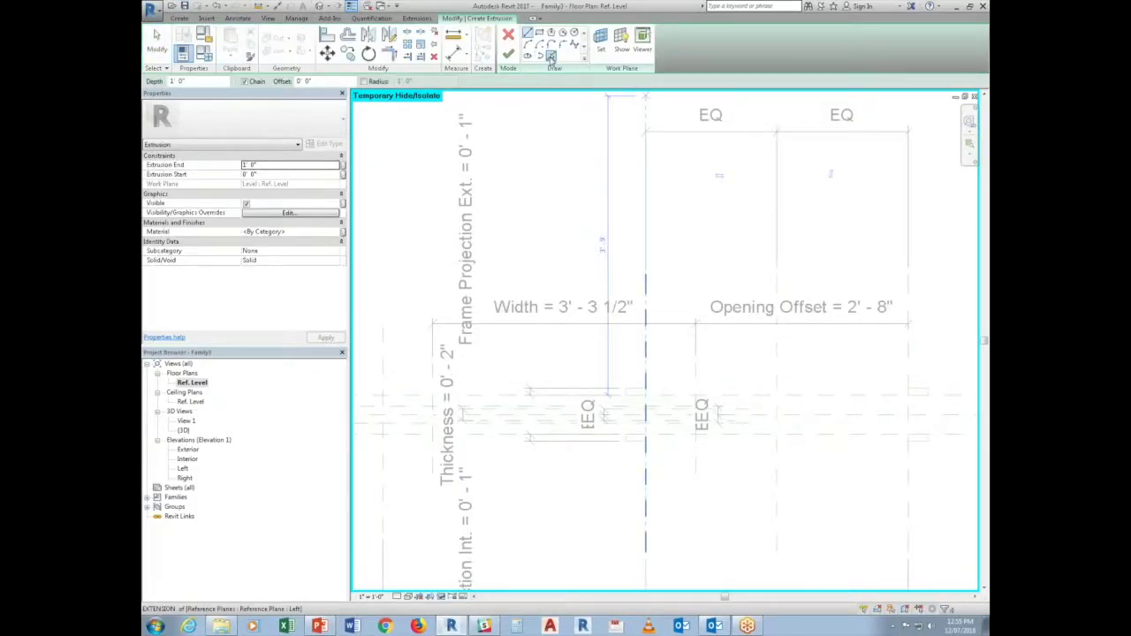
left_click(481, 413)
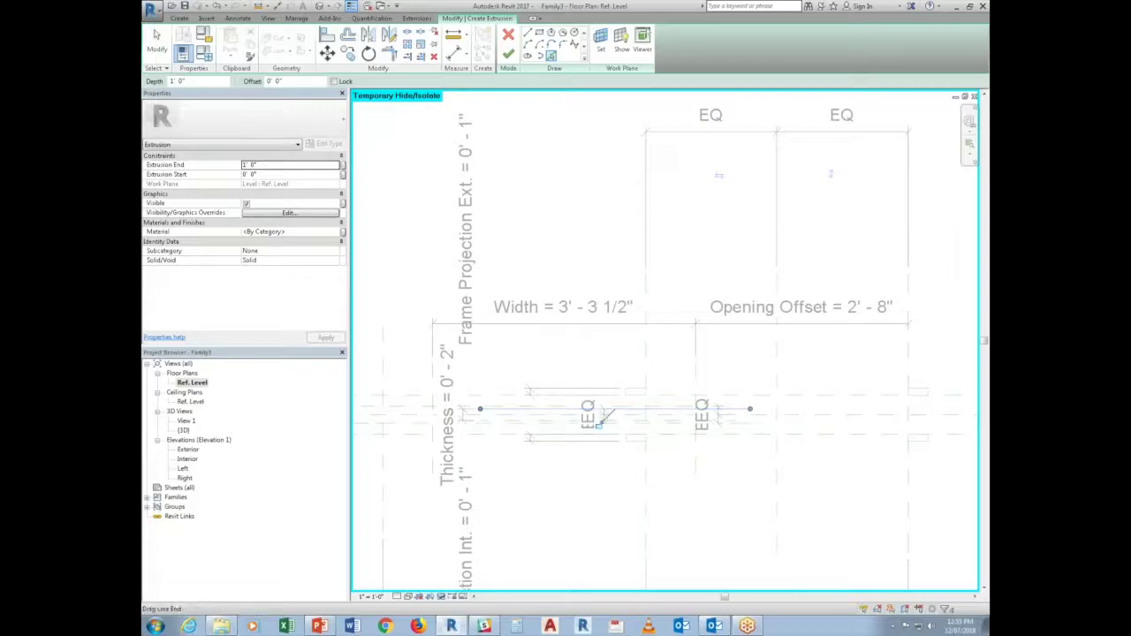
left_click(486, 423)
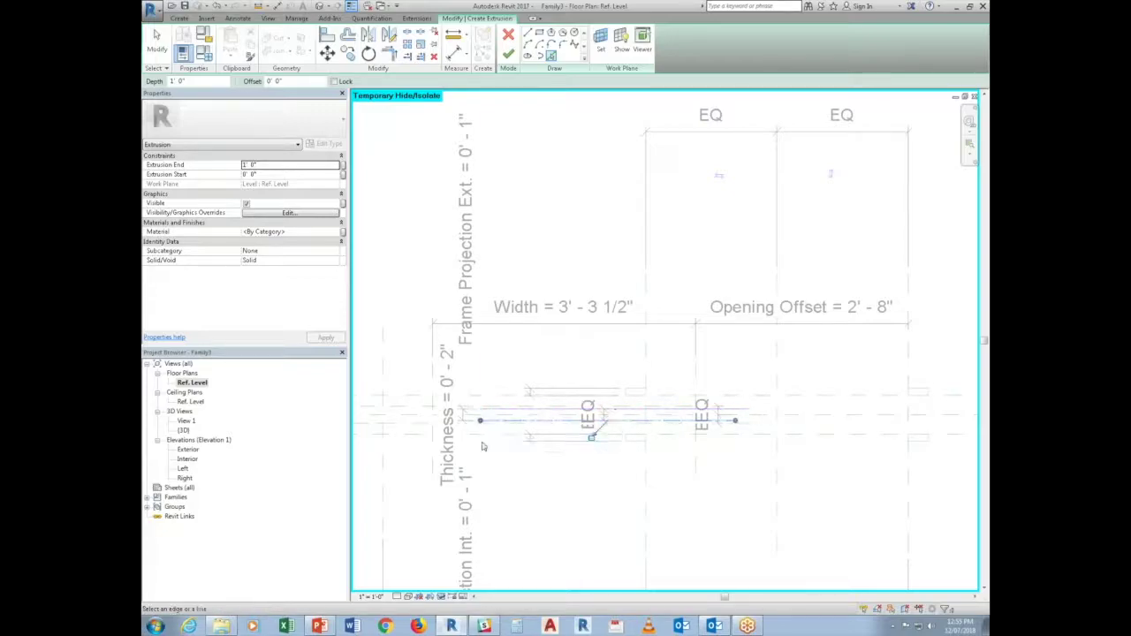
key("Escape")
Replace the upper sketch line with one picked from the upper Thickness plane and locked to it
left_click(631, 413)
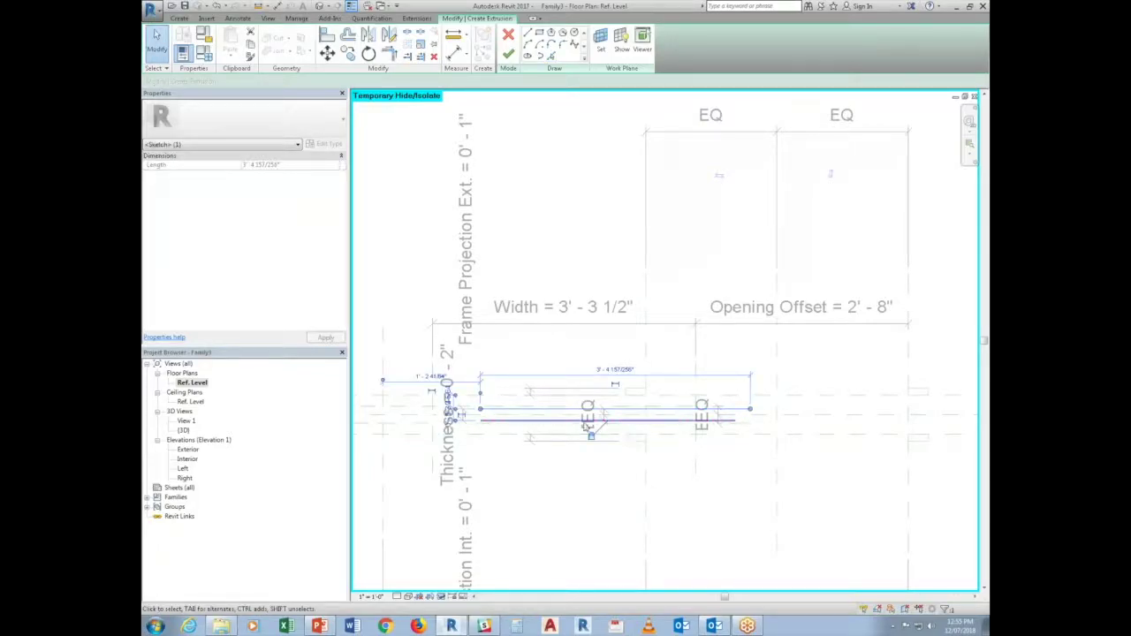
key("Escape")
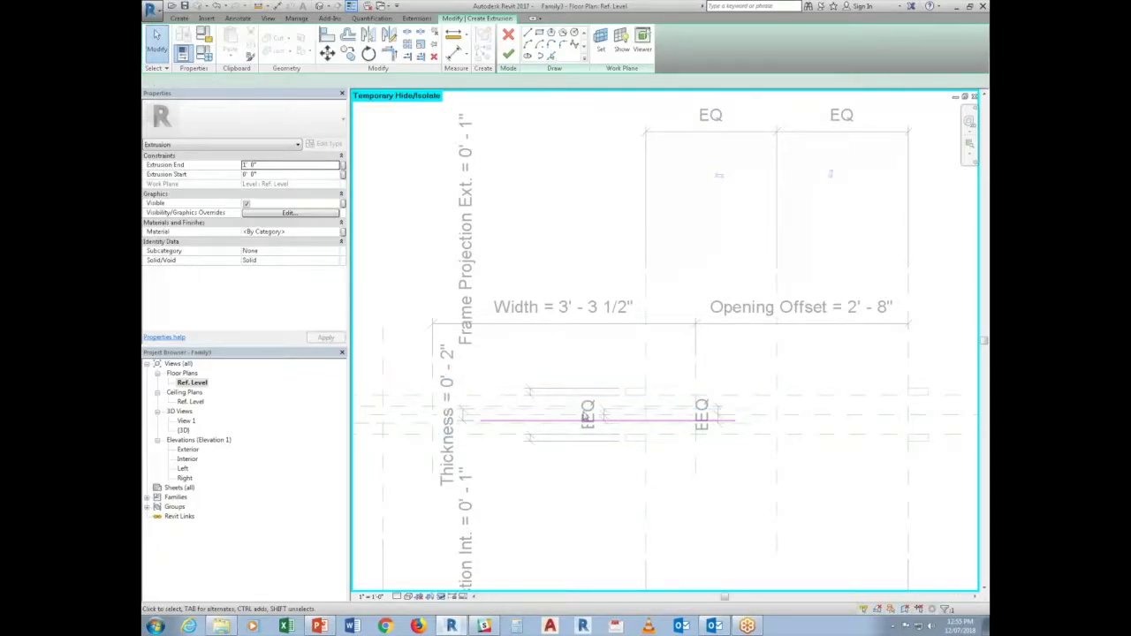
left_click(551, 55)
scroll(504, 414, "up", 2)
left_click(503, 412)
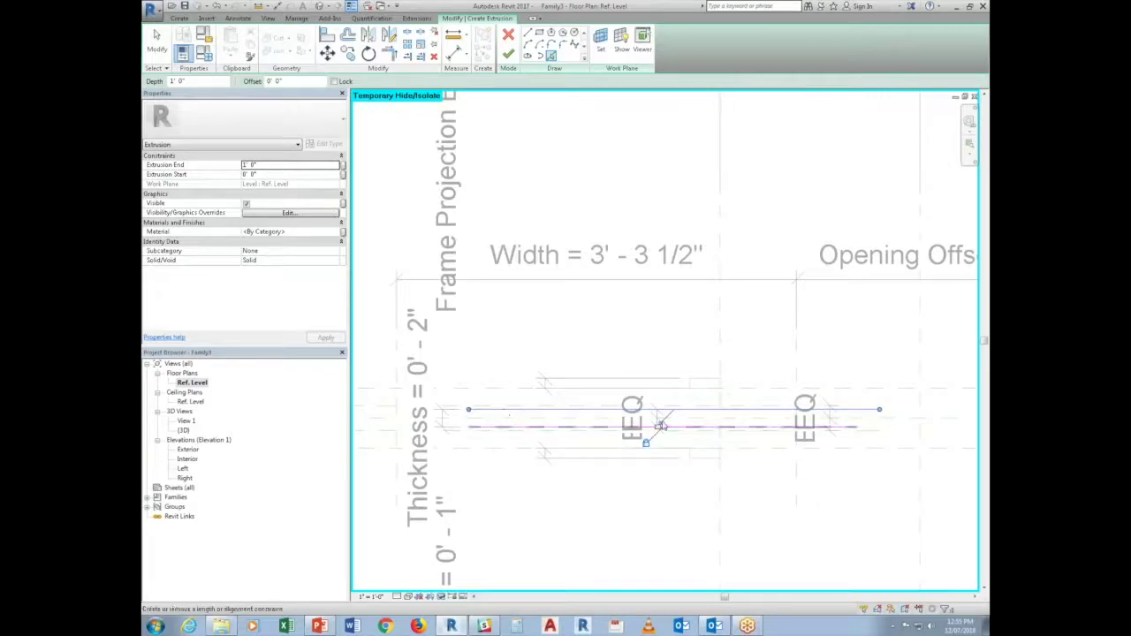
Pick sketch lines along the two vertical planes that define the panel's Width, to form its ends
left_click(795, 492)
middle_click_drag(517, 438, 606, 438)
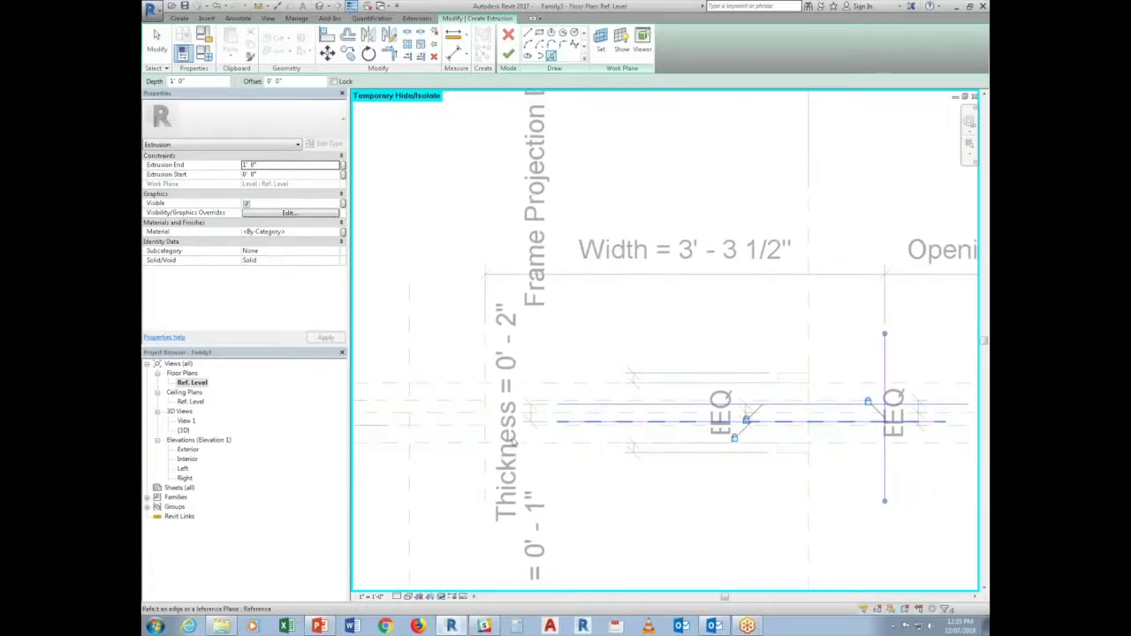
left_click(485, 459)
key("Escape")
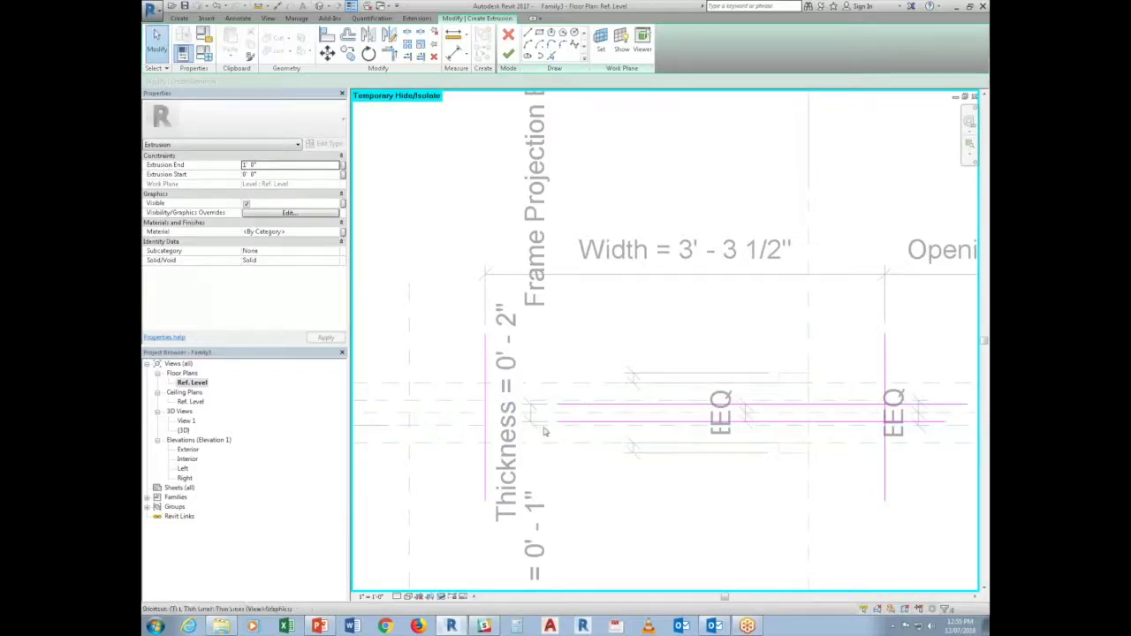
Trim the panel's sketch lines into a closed rectangle bounded by the Width and Thickness planes, and finish the extrusion
key("t")
key("r")
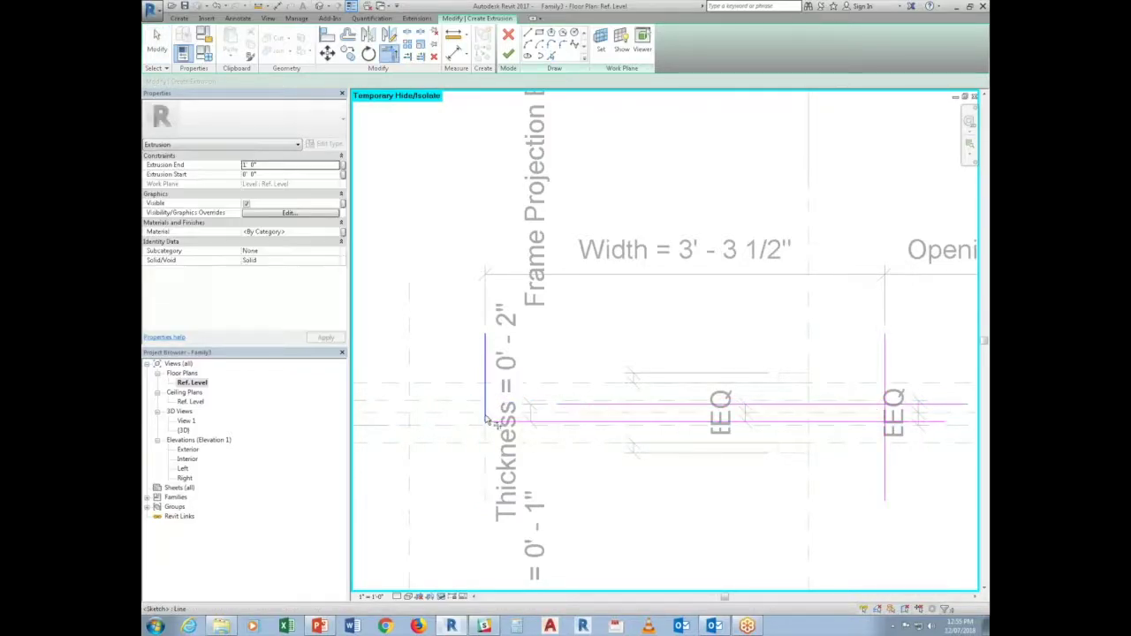
middle_click_drag(877, 435, 753, 422)
left_click(747, 395)
left_click(759, 422)
left_click(736, 397)
key("Escape")
key("Escape")
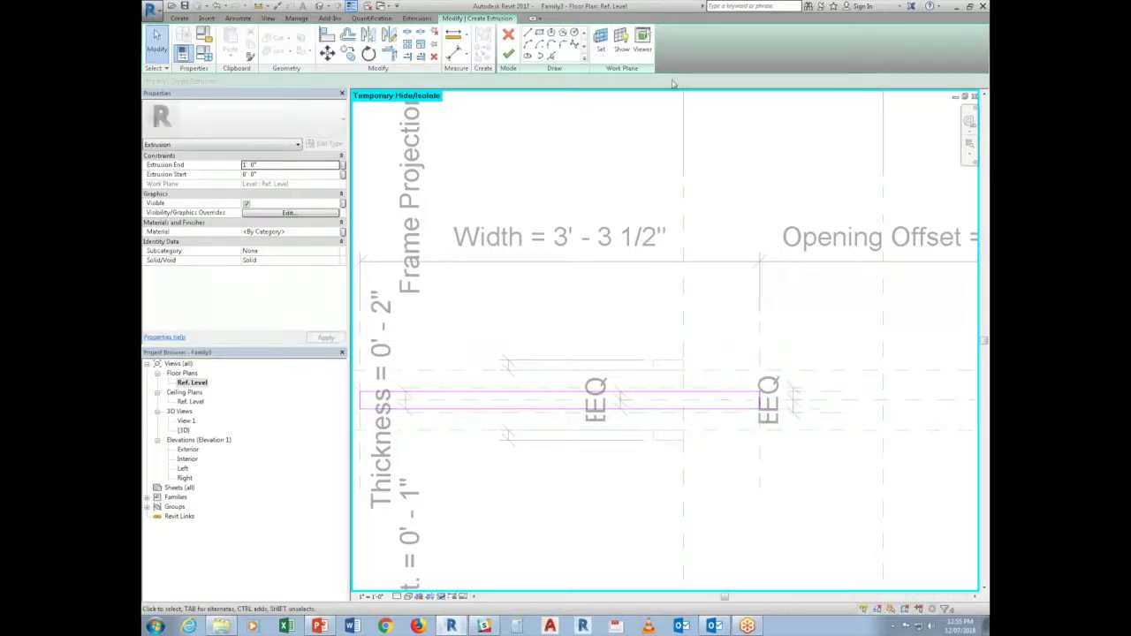
left_click(508, 53)
In the Interior elevation, stretch the door panel's upper edge up to the horizontal reference plane at the door head
double_click(187, 461)
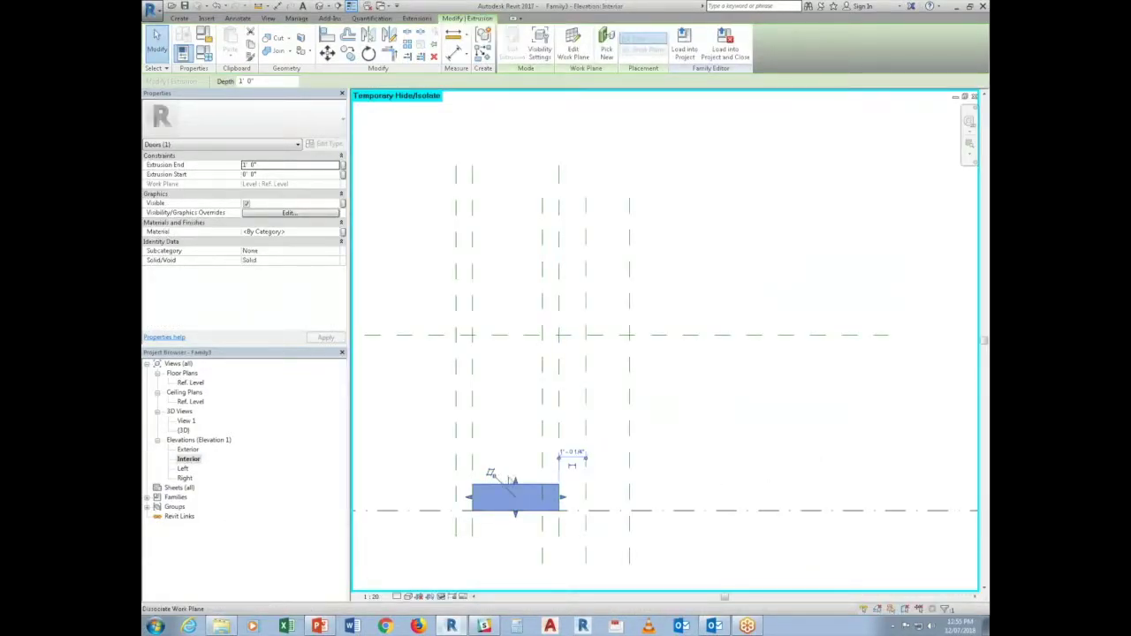
left_click_drag(515, 481, 519, 334)
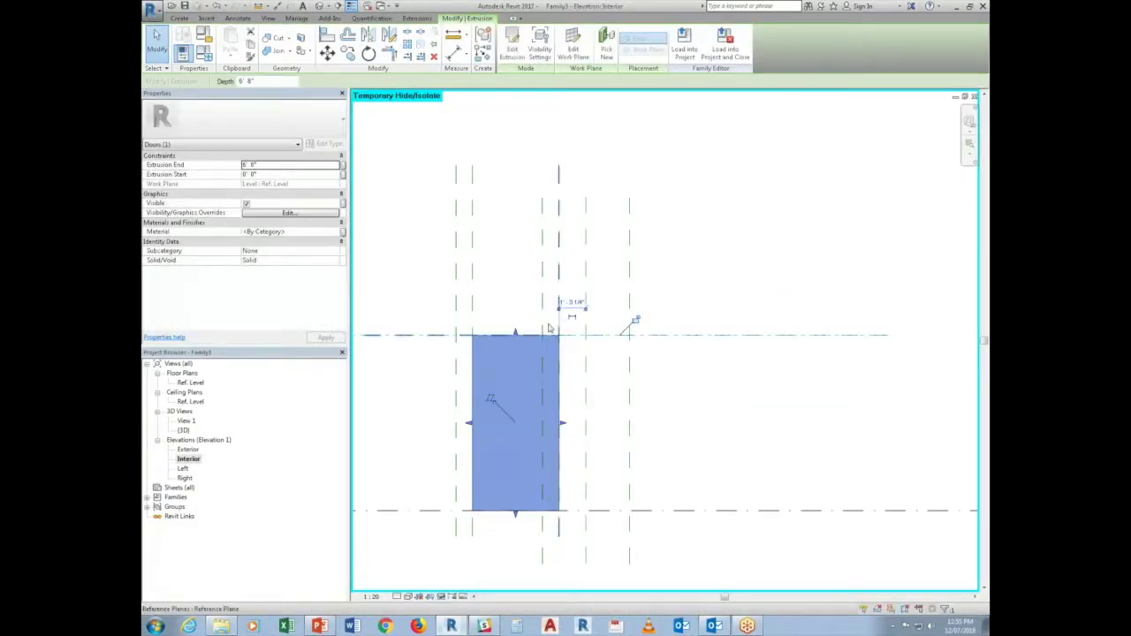
key("Escape")
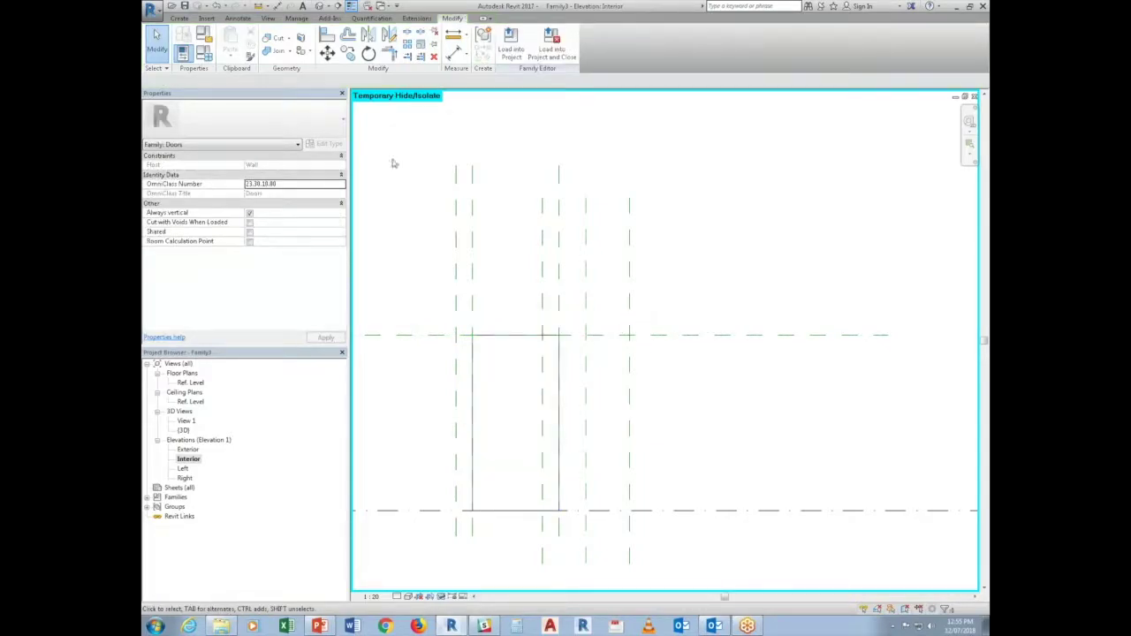
Check the door family in 3D and load it into Project1 only, dismissing the save reminder
left_click(319, 7)
middle_click_drag(593, 334, 856, 534, "shift")
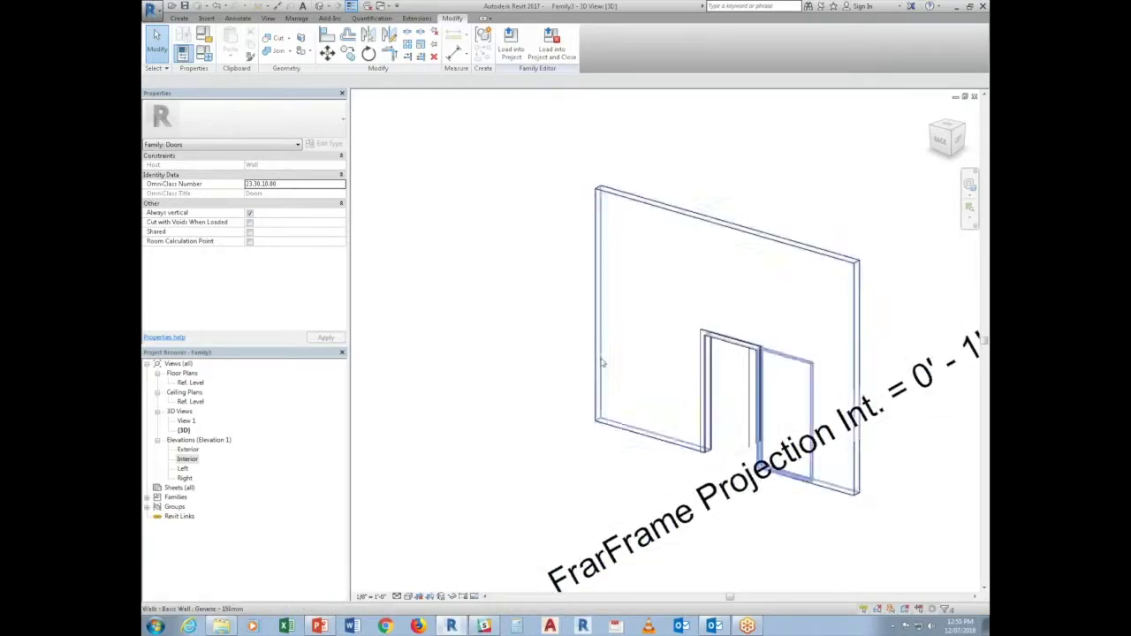
left_click(510, 44)
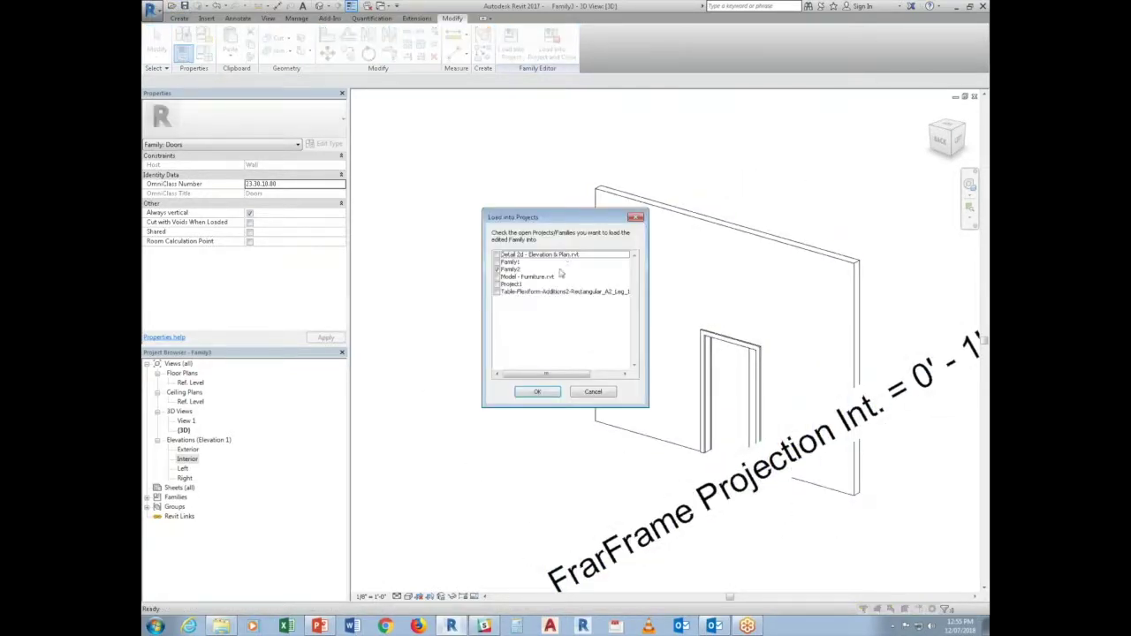
left_click(497, 269)
left_click(498, 284)
left_click(536, 391)
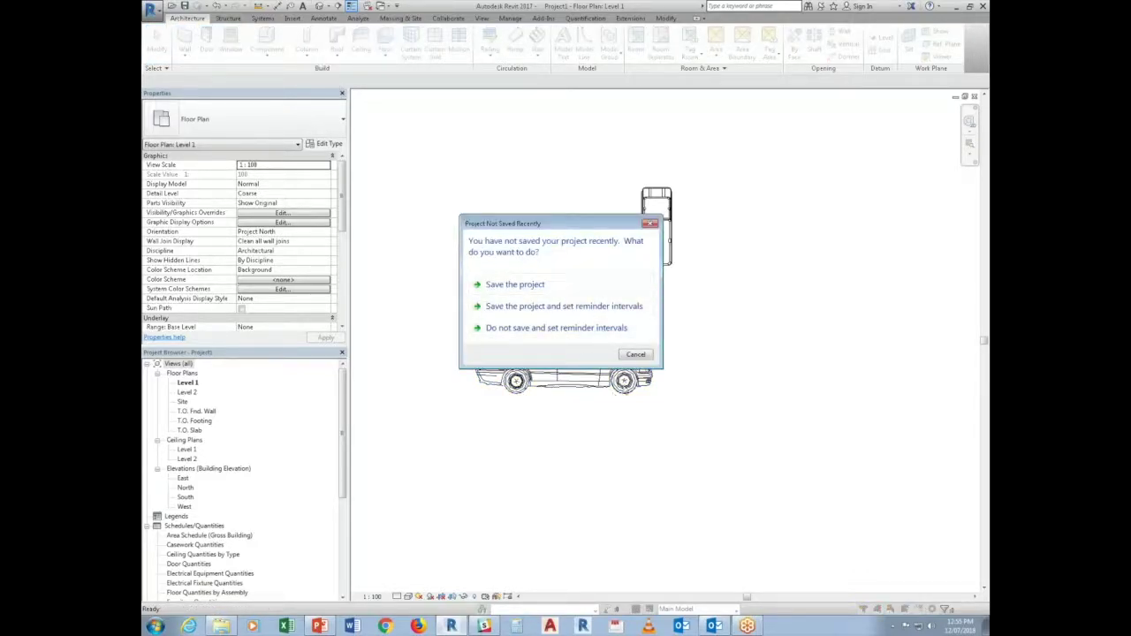
left_click(636, 353)
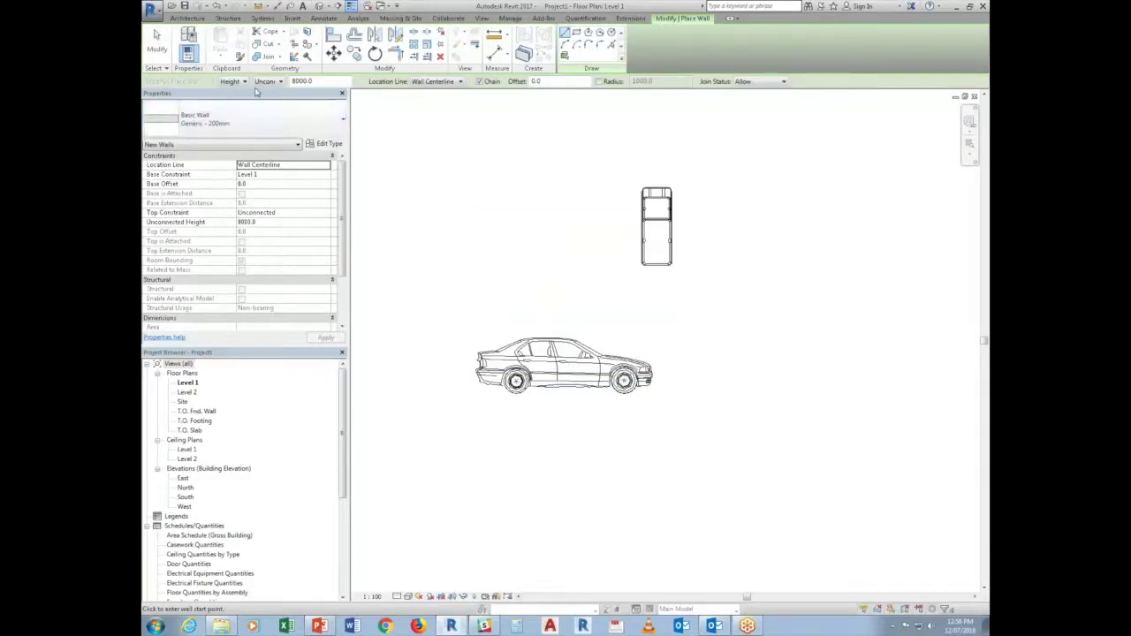
Draw a horizontal Generic - 200mm wall about 3800 mm long above the car on the Level 1 plan
left_click(574, 250)
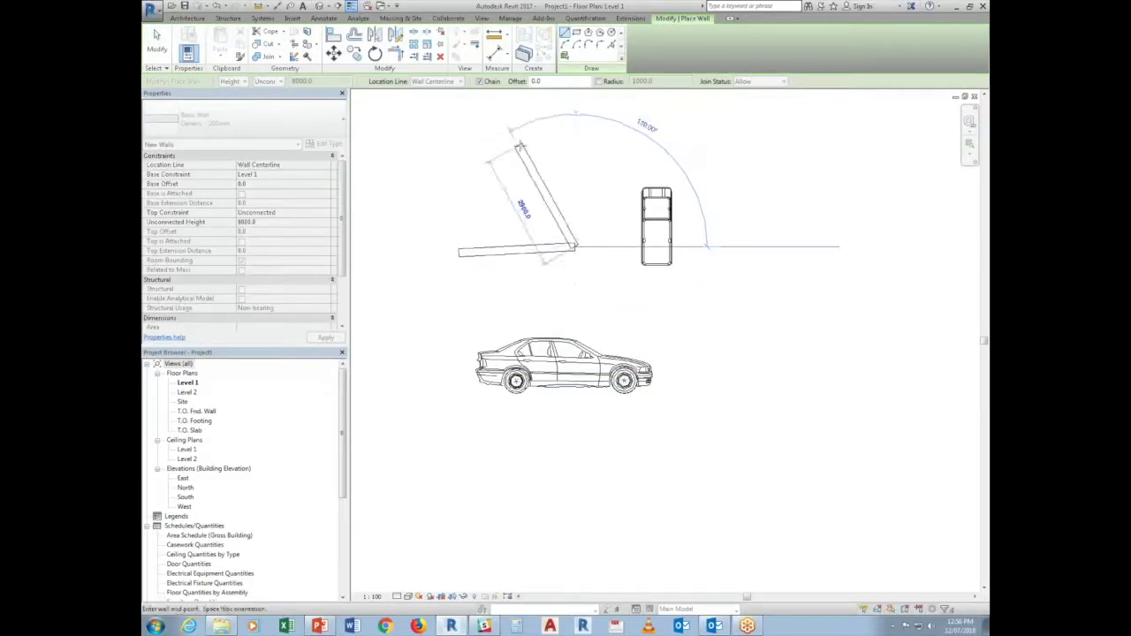
key("Escape")
key("Escape")
left_click_drag(574, 249, 609, 251)
scroll(524, 215, "up", 3)
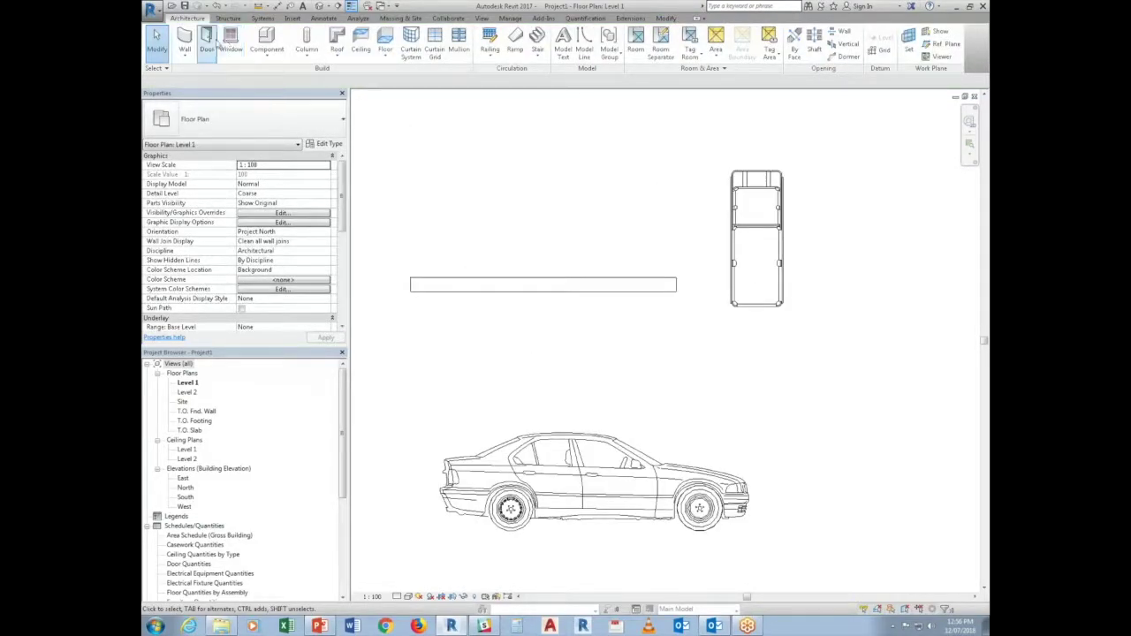
Place a Family3 door in the wall, centred about 1500 mm from the wall's left end
key("d")
key("r")
left_click(521, 284)
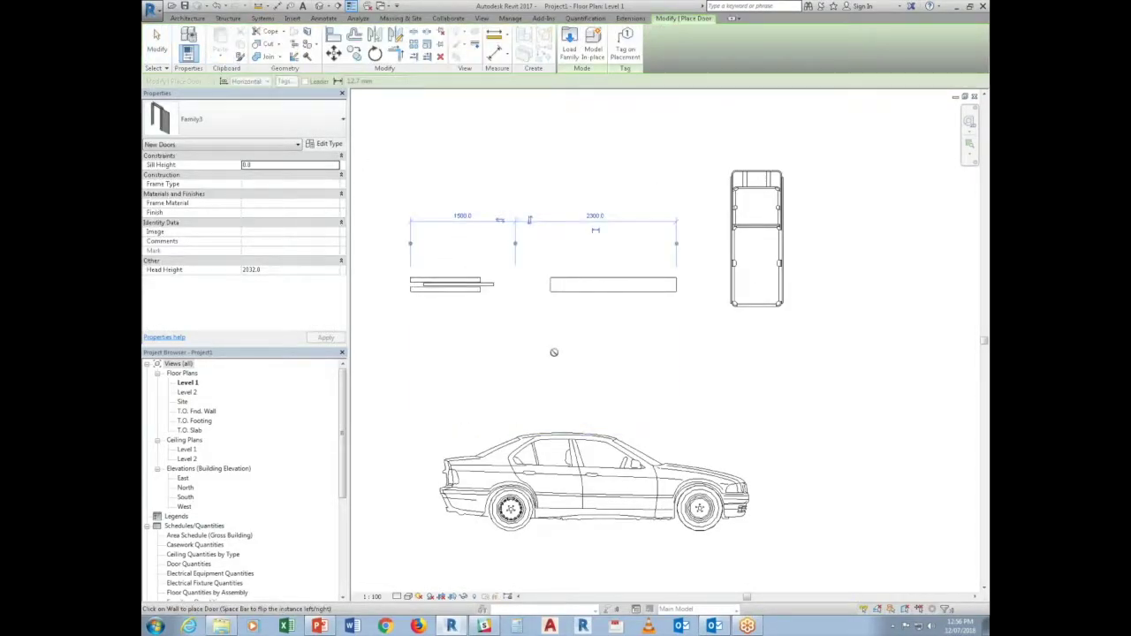
key("Escape")
key("Escape")
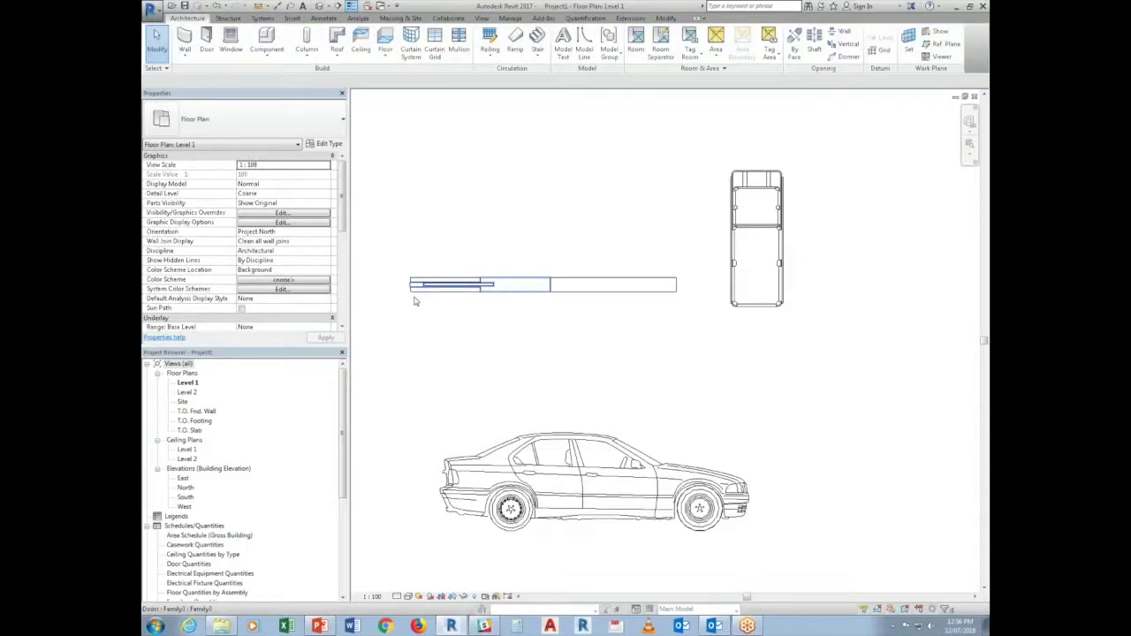
Lengthen the wall on the pocket side so its end lies about 2700 mm from the door's centre
left_click_drag(617, 303, 402, 269)
middle_click_drag(368, 299, 513, 309)
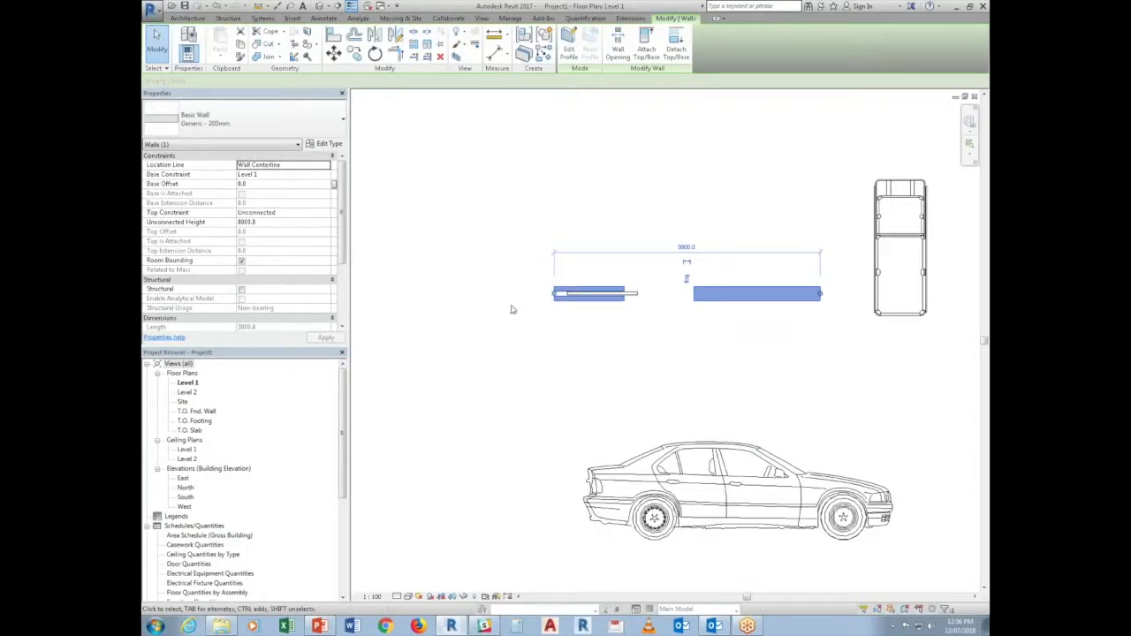
left_click(492, 361)
scroll(609, 283, "up", 5)
Examine the dimension parameters in the placed door's type properties
left_click(623, 309)
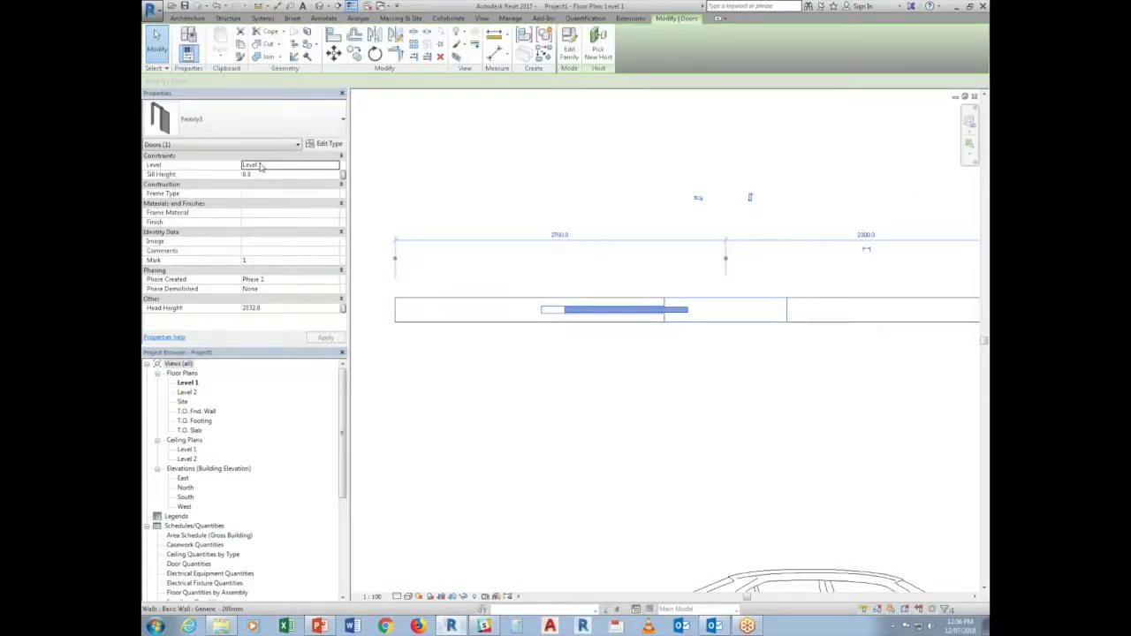
left_click(328, 143)
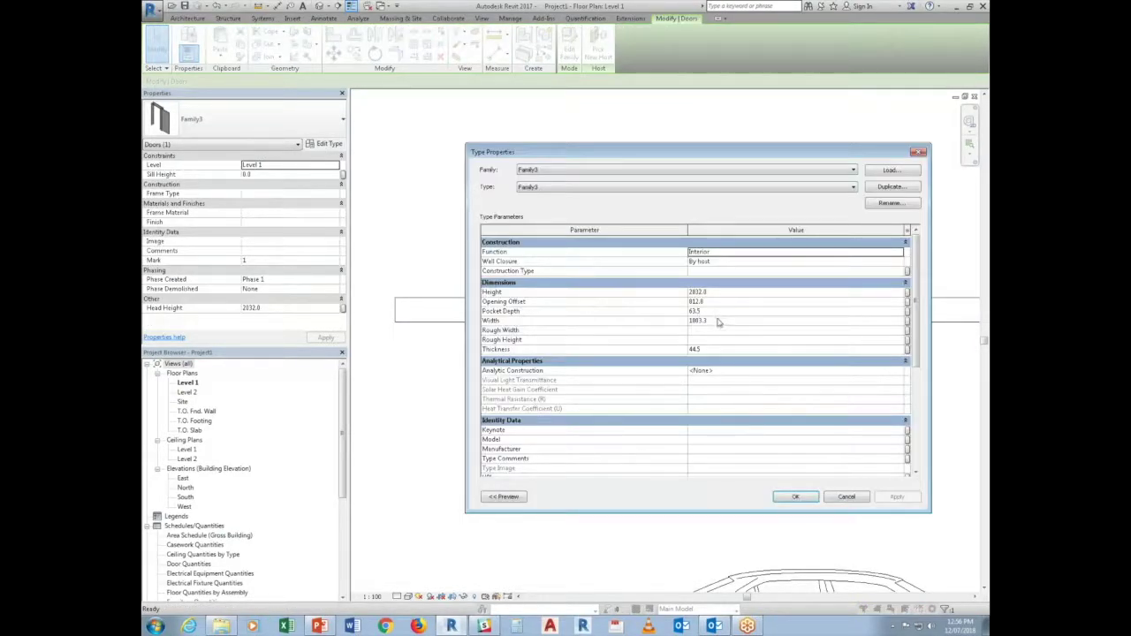
left_click(846, 497)
Change the project's length units to feet and fractional inches
key("u")
key("n")
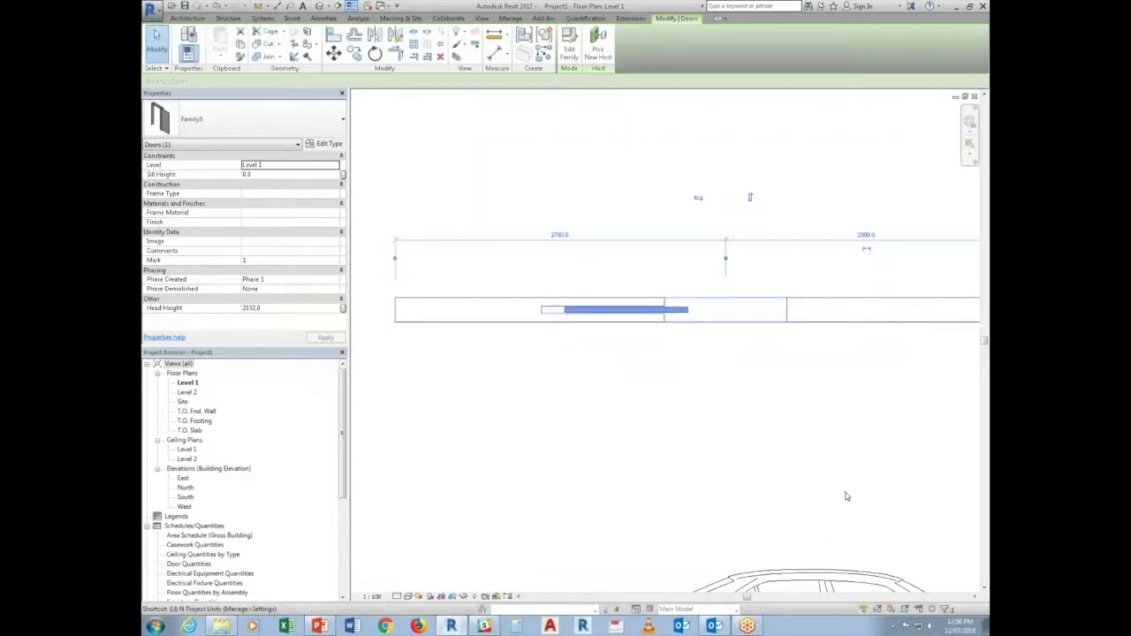
left_click(600, 233)
left_click(583, 254)
left_click(579, 270)
left_click(574, 387)
left_click(537, 414)
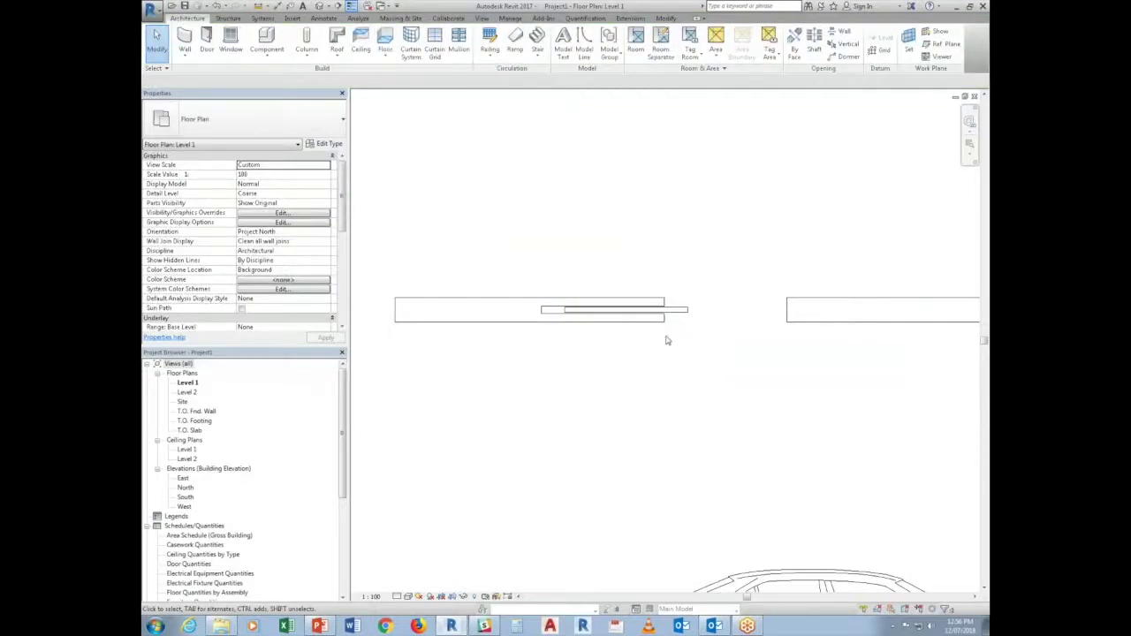
Set the door type's Opening Offset to 2' 0" and accept the type properties
double_click(683, 318)
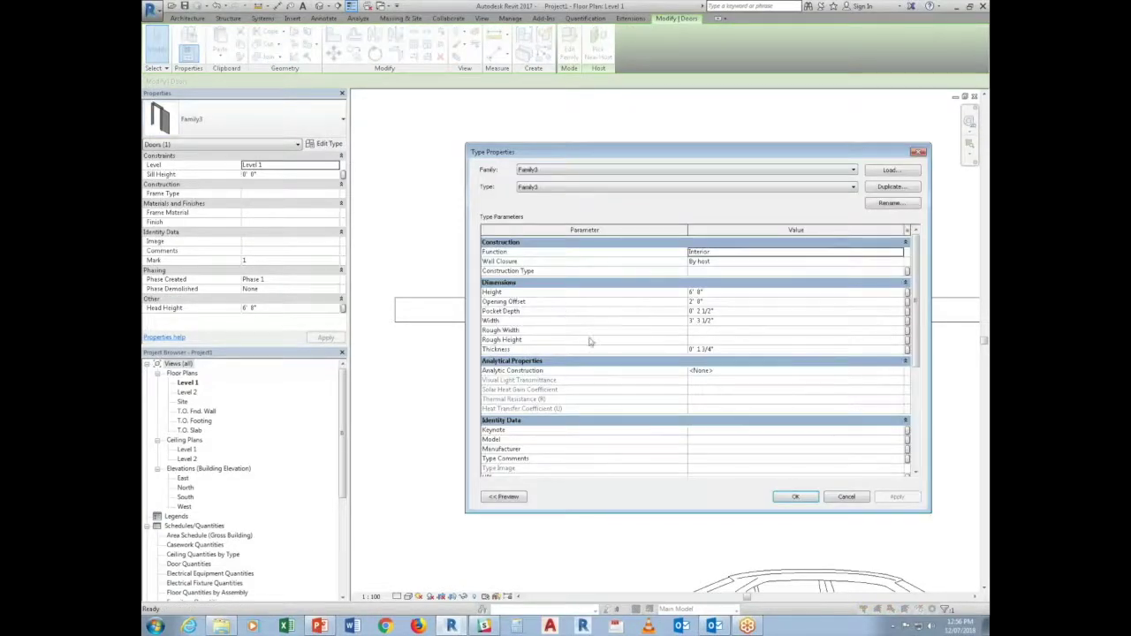
left_click(720, 304)
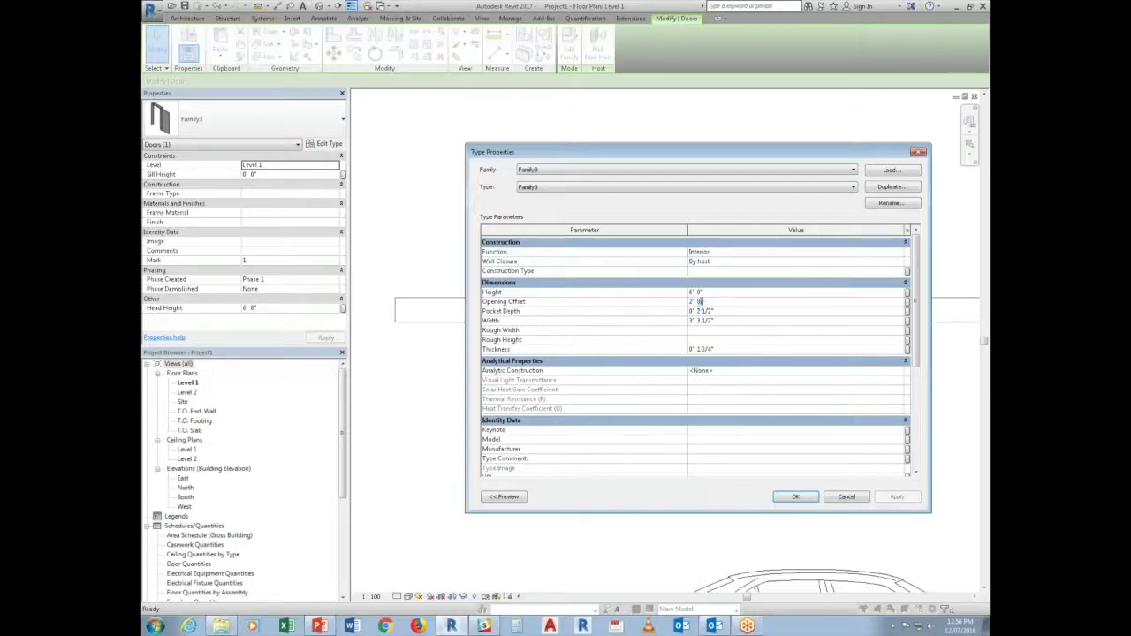
type("2")
left_click(795, 497)
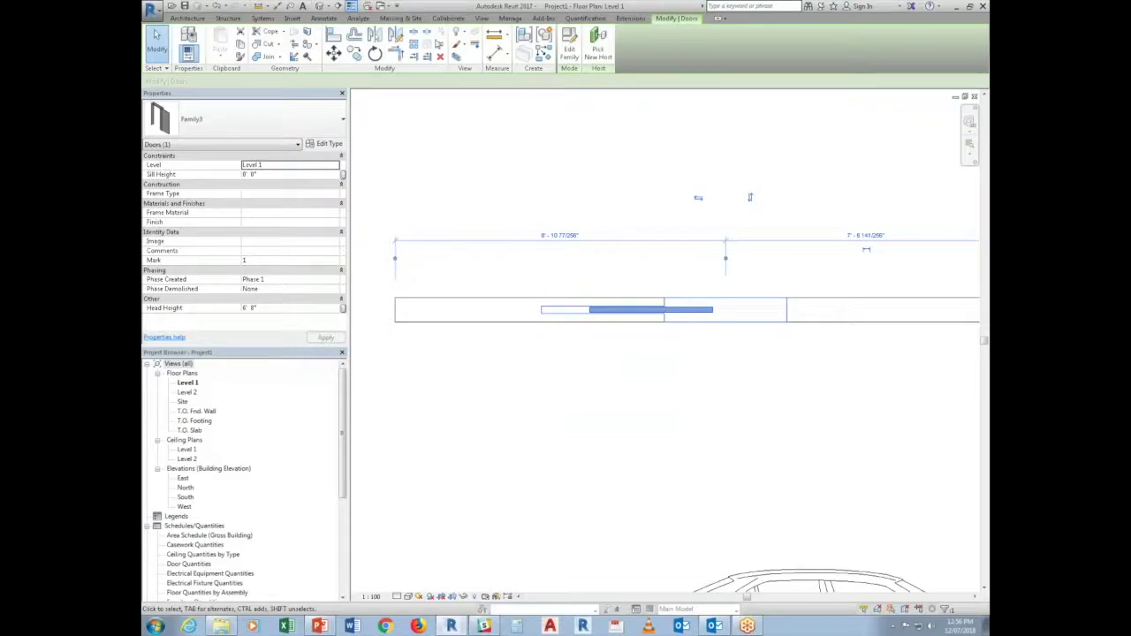
Set the door type's Width to 4' and its Height to 8', and accept the type properties
left_click(328, 144)
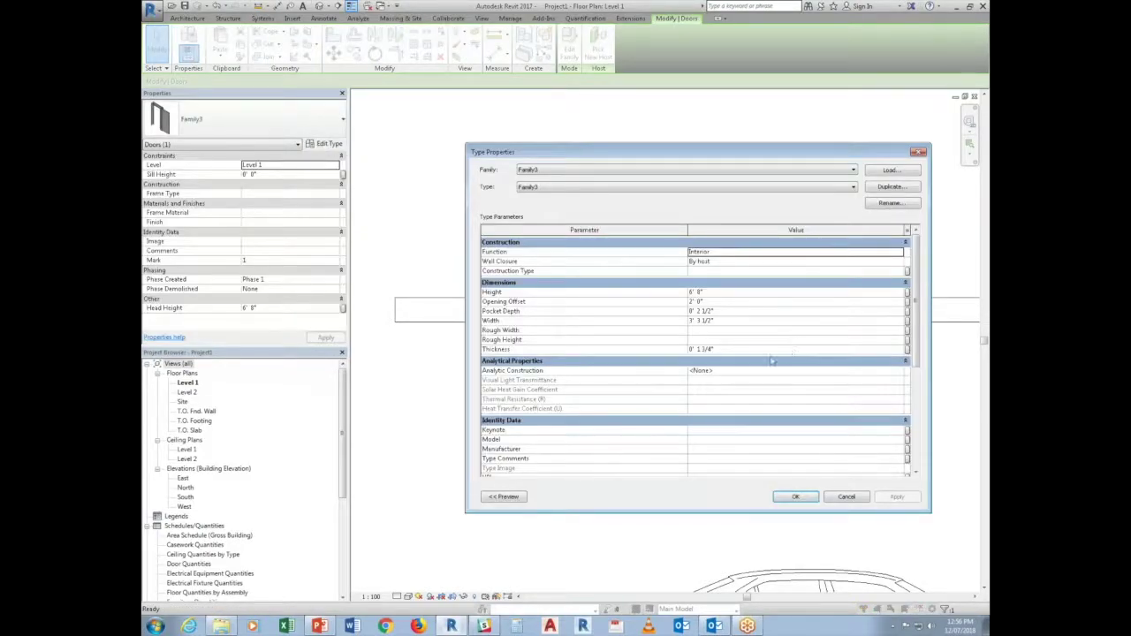
left_click(724, 320)
type("4'")
left_click(735, 312)
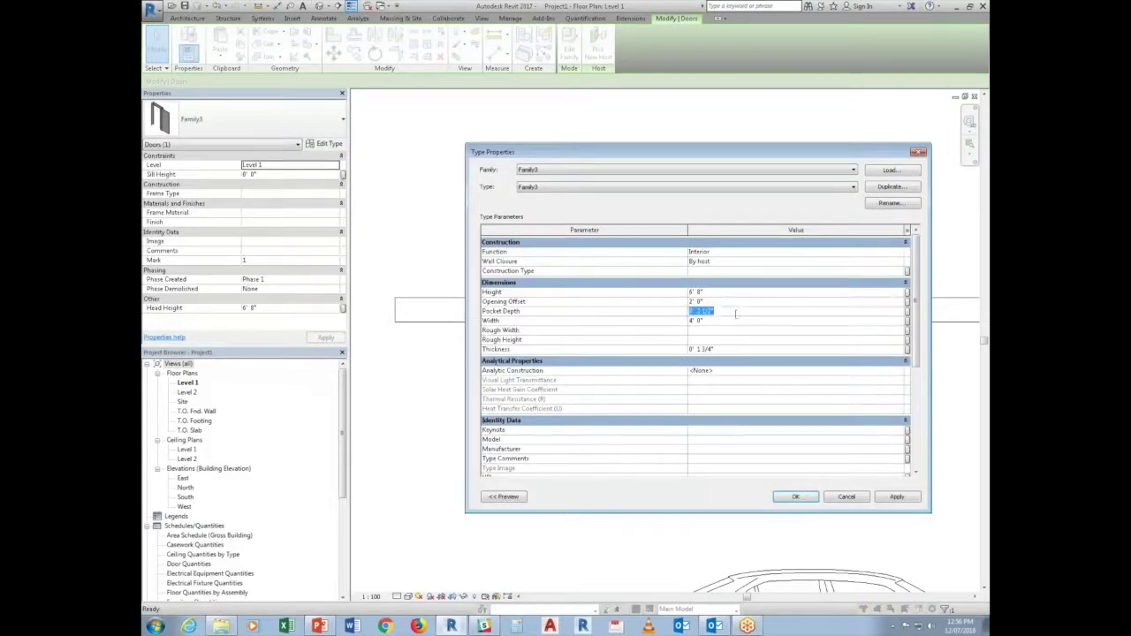
left_click(707, 291)
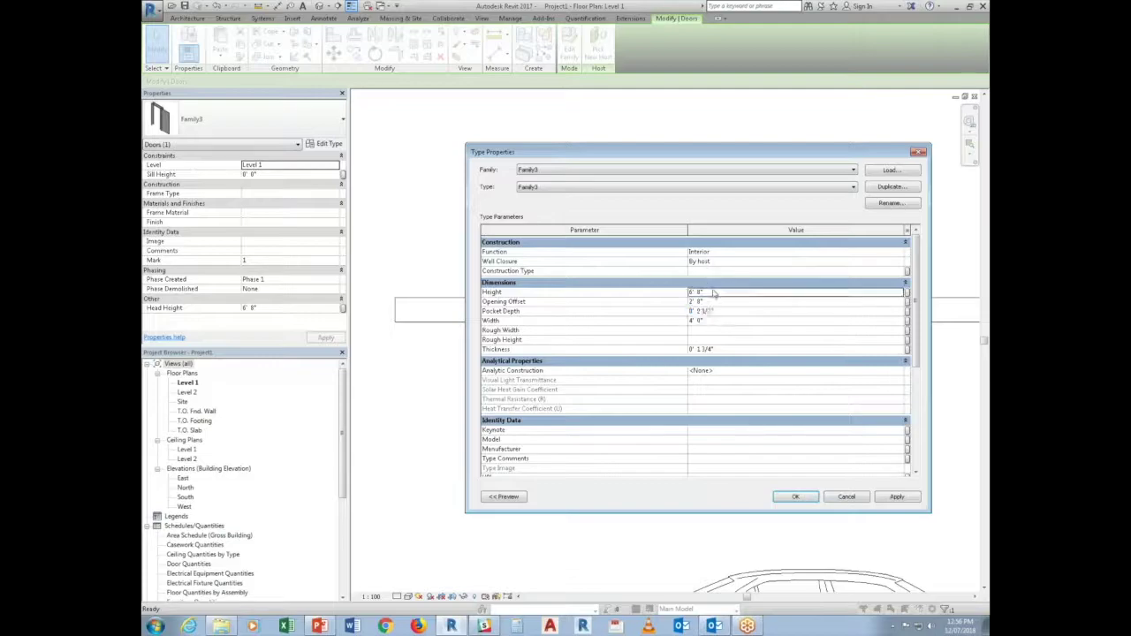
type("8")
left_click(806, 499)
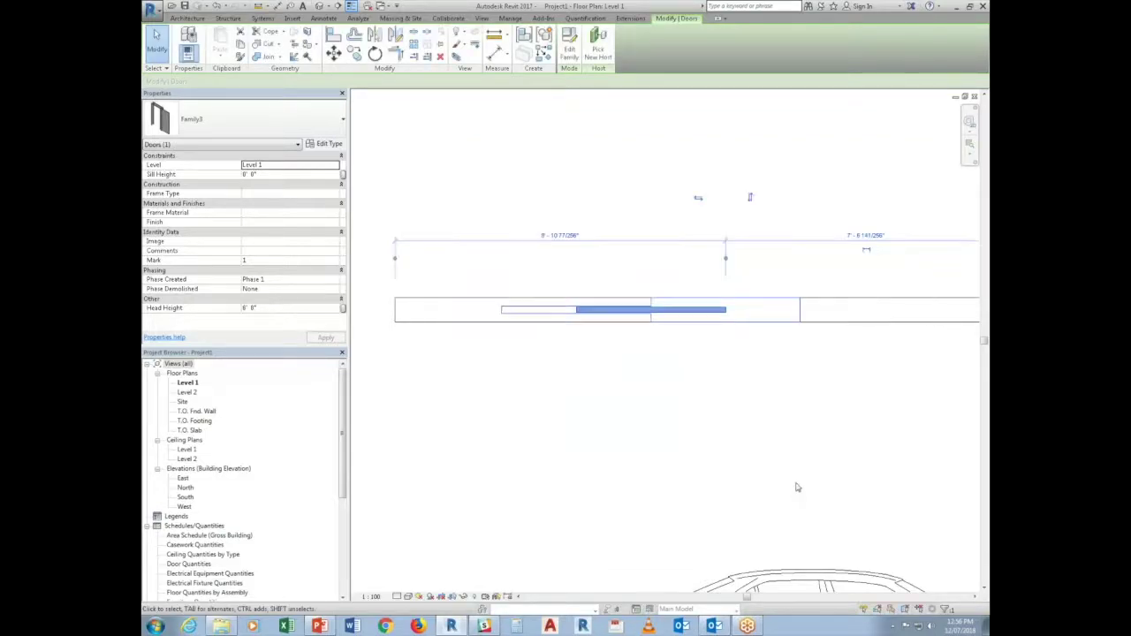
Open the project's 3D view and select the placed door to examine its panel and frame in the wall
left_click(783, 480)
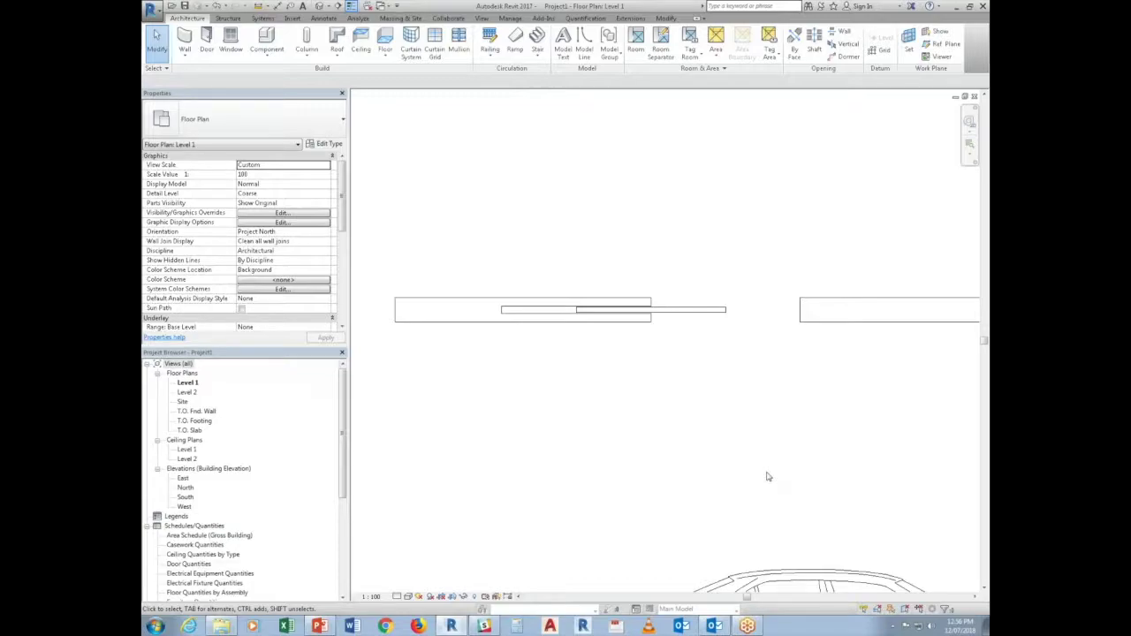
left_click(321, 6)
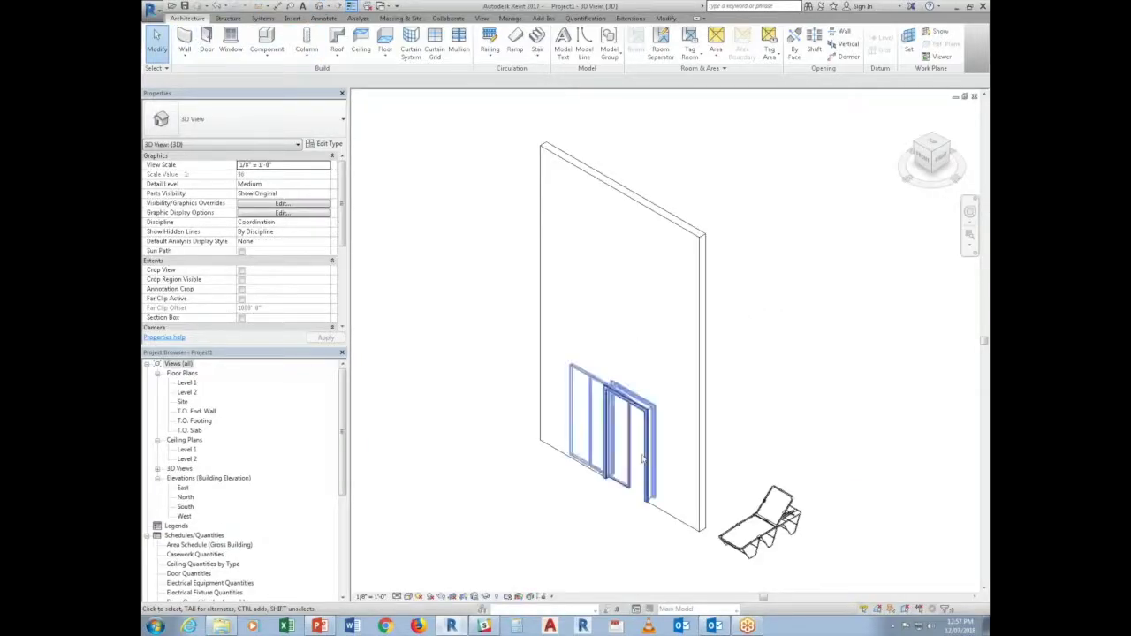
left_click(624, 505)
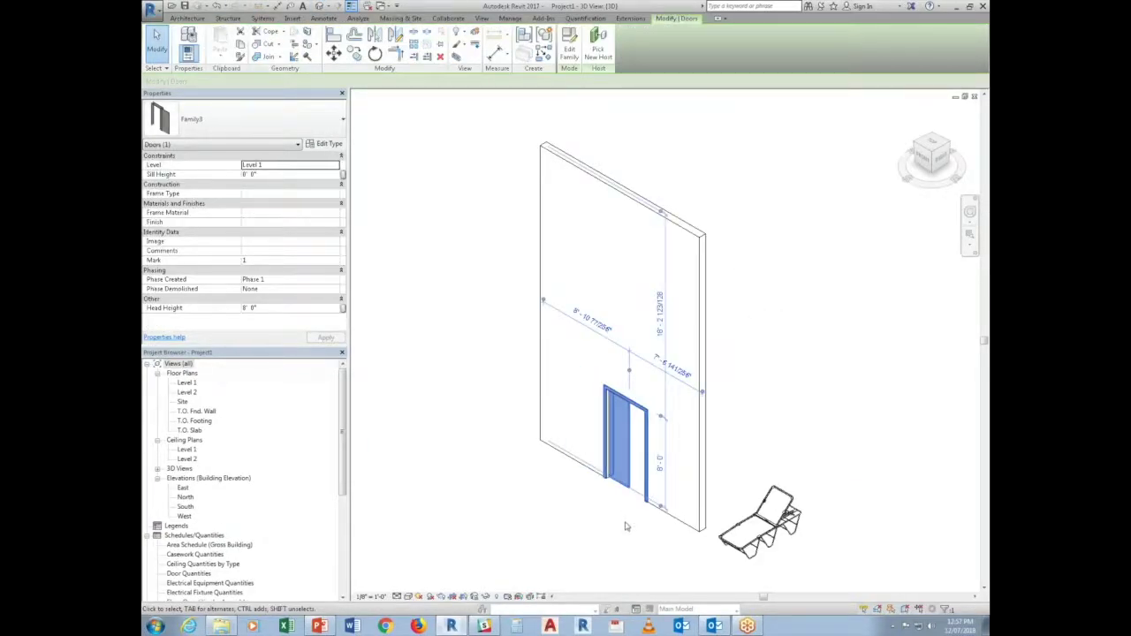